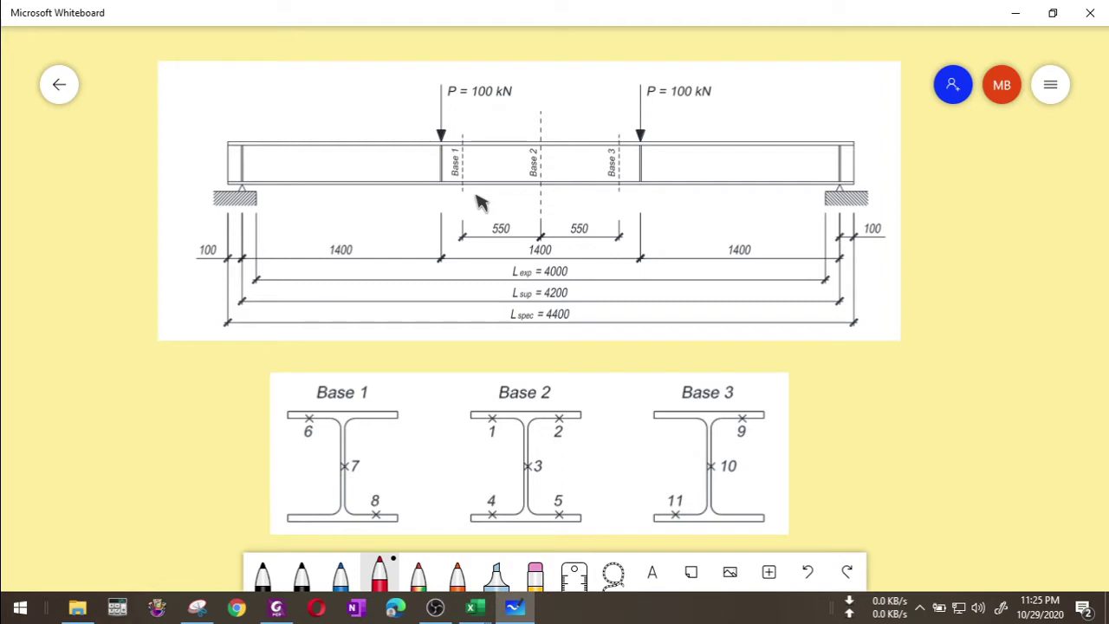
Draw a red arrow pointing at the base cross-sections and handwrite the section name "HEB 300" beside Base 3.
{"action": "mouse_move", "coordinate": [111, 437]}
{"action": "left_mouse_down"}
{"action": "mouse_move", "coordinate": [230, 442]}
{"action": "mouse_move", "coordinate": [215, 464]}
{"action": "left_mouse_up"}
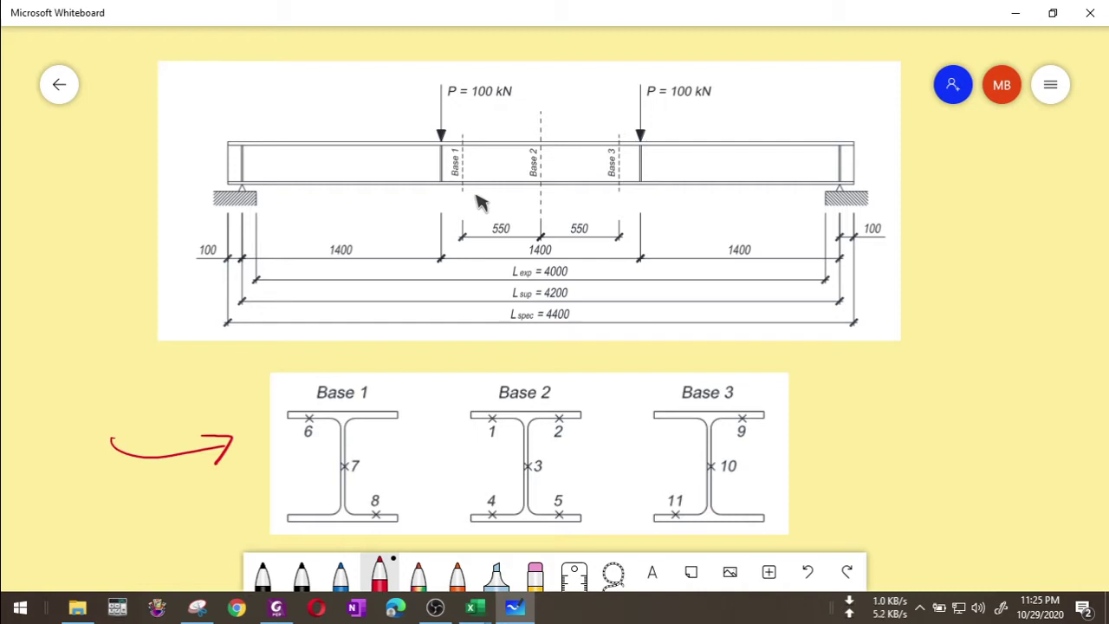
{"action": "mouse_move", "coordinate": [848, 389]}
{"action": "left_mouse_down"}
{"action": "mouse_move", "coordinate": [853, 422]}
{"action": "mouse_move", "coordinate": [873, 404]}
{"action": "left_mouse_up"}
{"action": "mouse_move", "coordinate": [877, 386]}
{"action": "left_mouse_down"}
{"action": "mouse_move", "coordinate": [880, 397]}
{"action": "mouse_move", "coordinate": [893, 383]}
{"action": "mouse_move", "coordinate": [894, 397]}
{"action": "left_mouse_up"}
{"action": "mouse_move", "coordinate": [882, 410]}
{"action": "left_mouse_down"}
{"action": "mouse_move", "coordinate": [942, 380]}
{"action": "mouse_move", "coordinate": [932, 395]}
{"action": "left_mouse_up"}
{"action": "mouse_move", "coordinate": [962, 363]}
{"action": "left_mouse_down"}
{"action": "mouse_move", "coordinate": [953, 378]}
{"action": "mouse_move", "coordinate": [963, 364]}
{"action": "left_mouse_up"}
{"action": "mouse_move", "coordinate": [979, 359]}
{"action": "left_mouse_down"}
{"action": "mouse_move", "coordinate": [972, 371]}
{"action": "mouse_move", "coordinate": [982, 361]}
{"action": "left_mouse_up"}
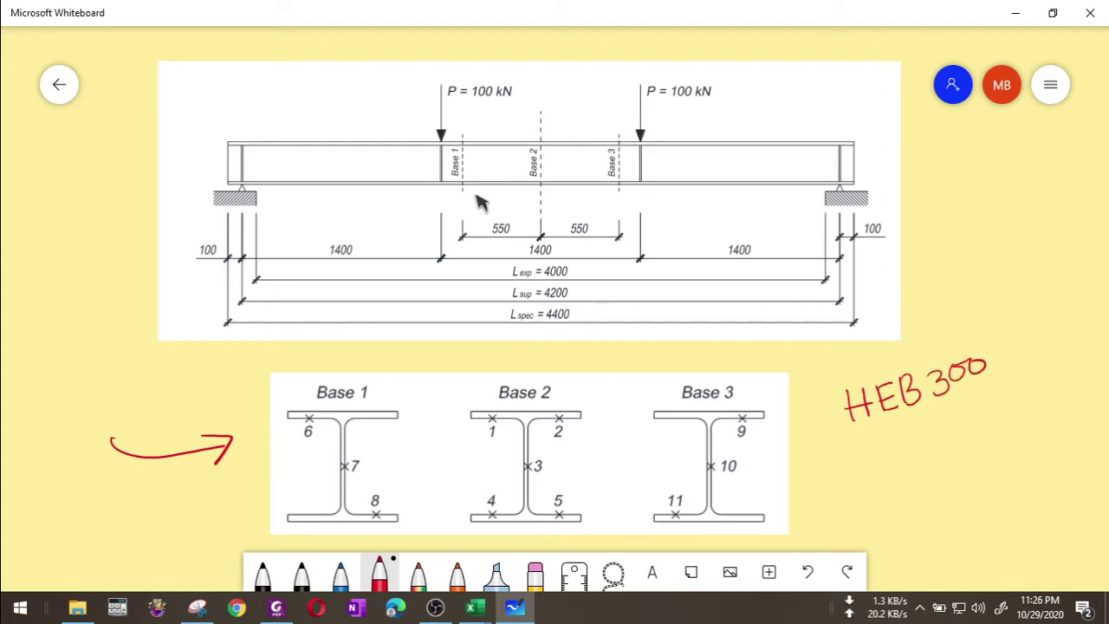
Annotate the Base 3 cross-section with a height dimension of 300 and a flange width dimension of 300 mm.
{"action": "left_click_drag", "start_coordinate": [795, 418], "coordinate": [820, 411]}
{"action": "mouse_move", "coordinate": [818, 413]}
{"action": "left_mouse_down"}
{"action": "mouse_move", "coordinate": [826, 506]}
{"action": "mouse_move", "coordinate": [839, 502]}
{"action": "left_mouse_up"}
{"action": "left_click_drag", "start_coordinate": [840, 473], "coordinate": [842, 492]}
{"action": "mouse_move", "coordinate": [863, 466]}
{"action": "left_mouse_down"}
{"action": "mouse_move", "coordinate": [858, 482]}
{"action": "mouse_move", "coordinate": [870, 468]}
{"action": "left_mouse_up"}
{"action": "mouse_move", "coordinate": [885, 463]}
{"action": "left_mouse_down"}
{"action": "mouse_move", "coordinate": [877, 475]}
{"action": "mouse_move", "coordinate": [892, 459]}
{"action": "left_mouse_up"}
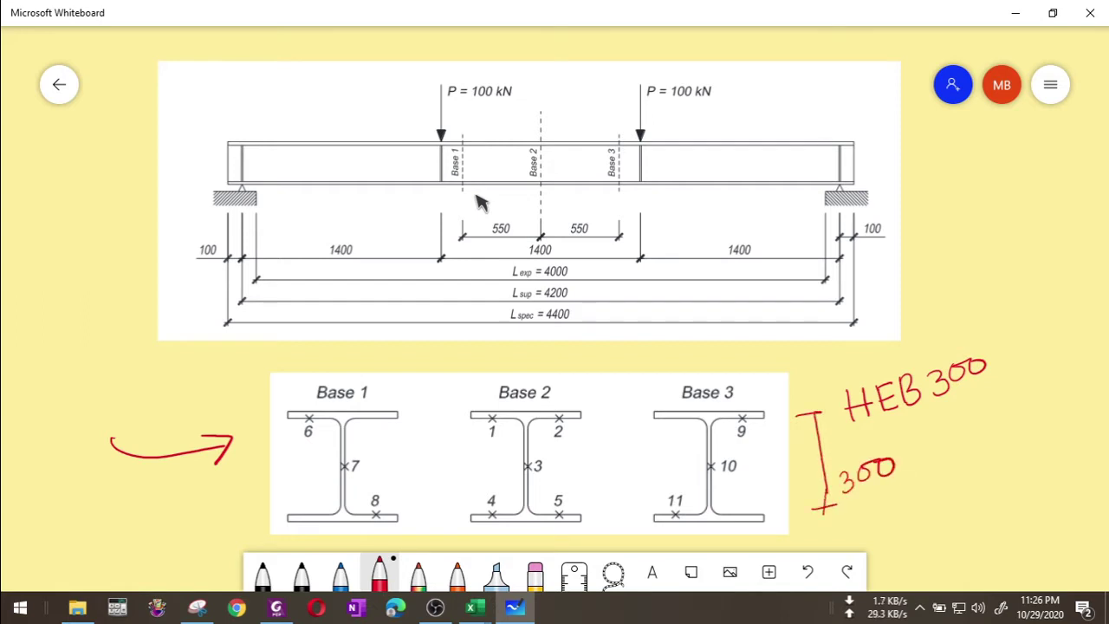
{"action": "mouse_move", "coordinate": [646, 362]}
{"action": "left_mouse_down"}
{"action": "mouse_move", "coordinate": [651, 391]}
{"action": "mouse_move", "coordinate": [771, 367]}
{"action": "mouse_move", "coordinate": [768, 378]}
{"action": "left_mouse_up"}
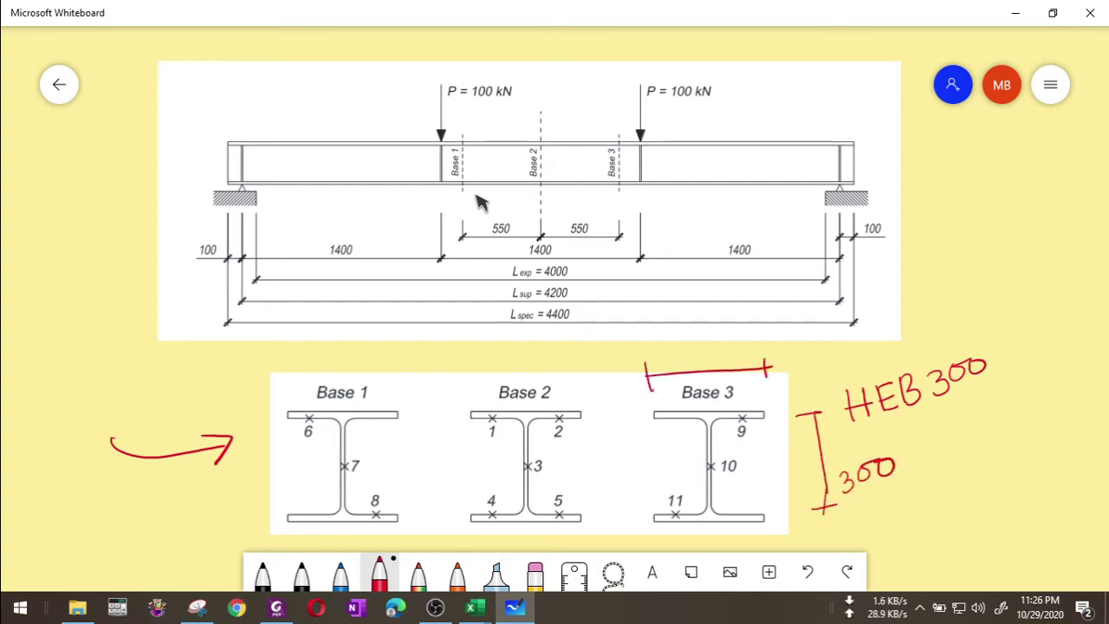
{"action": "left_click_drag", "start_coordinate": [695, 354], "coordinate": [710, 367]}
{"action": "mouse_move", "coordinate": [724, 348]}
{"action": "left_mouse_down"}
{"action": "mouse_move", "coordinate": [717, 362]}
{"action": "mouse_move", "coordinate": [775, 334]}
{"action": "left_mouse_up"}
{"action": "left_click_drag", "start_coordinate": [775, 340], "coordinate": [784, 331]}
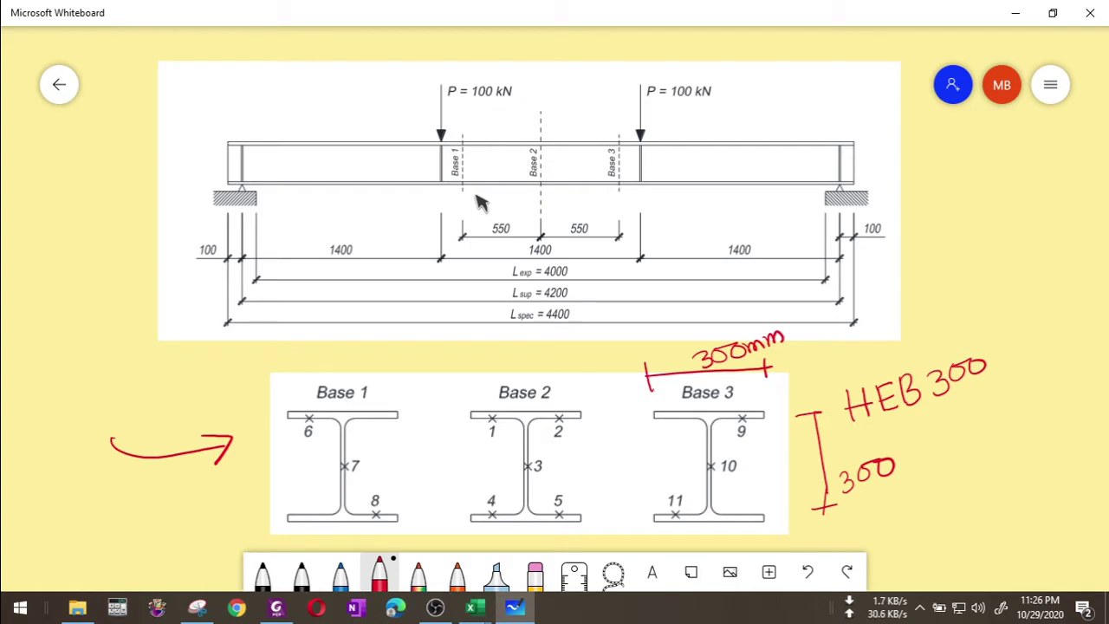
Mark the Base 3 section's flange thickness as 19 mm and its web thickness as 11 mm with arrows.
{"action": "mouse_move", "coordinate": [768, 517]}
{"action": "left_mouse_down"}
{"action": "mouse_move", "coordinate": [820, 532]}
{"action": "mouse_move", "coordinate": [816, 541]}
{"action": "mouse_move", "coordinate": [841, 530]}
{"action": "mouse_move", "coordinate": [841, 541]}
{"action": "left_mouse_up"}
{"action": "left_click_drag", "start_coordinate": [856, 520], "coordinate": [849, 539]}
{"action": "mouse_move", "coordinate": [864, 533]}
{"action": "left_mouse_down"}
{"action": "mouse_move", "coordinate": [893, 516]}
{"action": "mouse_move", "coordinate": [906, 524]}
{"action": "left_mouse_up"}
{"action": "mouse_move", "coordinate": [710, 483]}
{"action": "left_mouse_down"}
{"action": "mouse_move", "coordinate": [754, 480]}
{"action": "mouse_move", "coordinate": [746, 490]}
{"action": "mouse_move", "coordinate": [806, 463]}
{"action": "mouse_move", "coordinate": [814, 471]}
{"action": "left_mouse_up"}
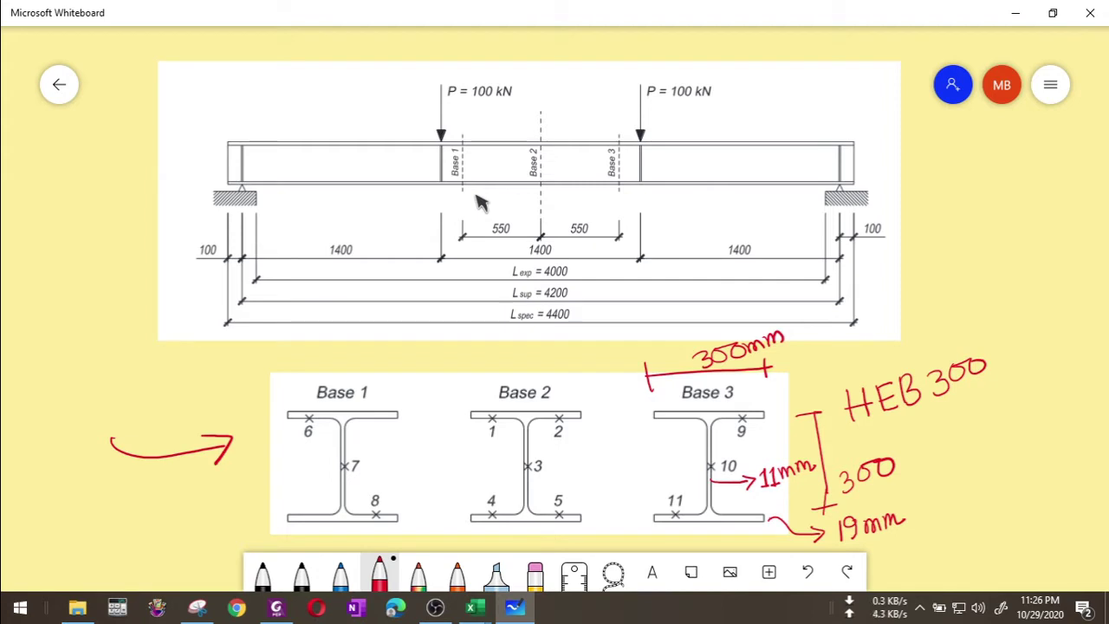
Erase the dimension notes around Base 3 and the arrow beside Base 1, leaving the HEB 300 label.
{"action": "left_click", "coordinate": [535, 572]}
{"action": "mouse_move", "coordinate": [648, 385]}
{"action": "left_mouse_down"}
{"action": "mouse_move", "coordinate": [792, 309]}
{"action": "mouse_move", "coordinate": [823, 466]}
{"action": "mouse_move", "coordinate": [831, 481]}
{"action": "mouse_move", "coordinate": [871, 473]}
{"action": "mouse_move", "coordinate": [809, 466]}
{"action": "mouse_move", "coordinate": [818, 520]}
{"action": "mouse_move", "coordinate": [767, 524]}
{"action": "mouse_move", "coordinate": [903, 522]}
{"action": "mouse_move", "coordinate": [775, 463]}
{"action": "mouse_move", "coordinate": [783, 478]}
{"action": "mouse_move", "coordinate": [681, 490]}
{"action": "left_mouse_up"}
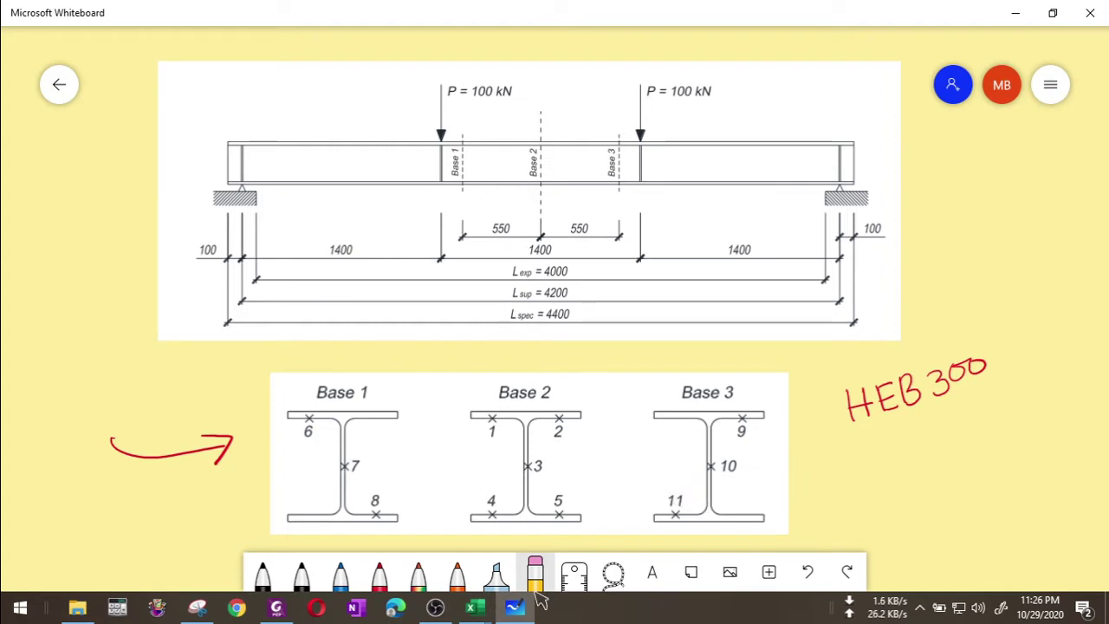
{"action": "mouse_move", "coordinate": [227, 446]}
{"action": "left_mouse_down"}
{"action": "mouse_move", "coordinate": [99, 460]}
{"action": "mouse_move", "coordinate": [220, 451]}
{"action": "mouse_move", "coordinate": [208, 438]}
{"action": "left_mouse_up"}
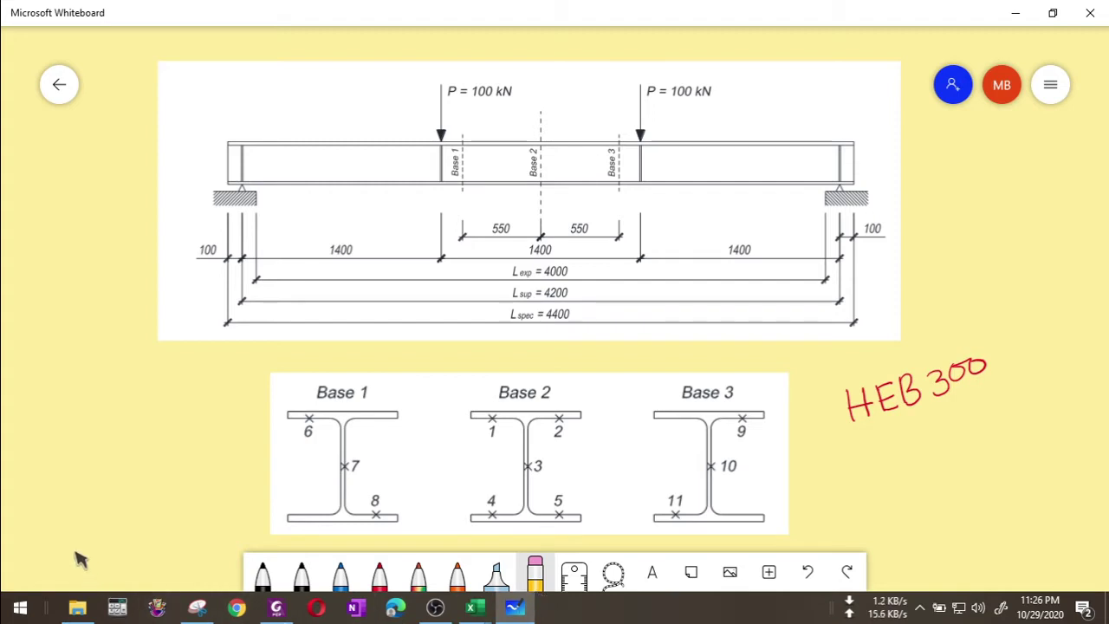
Launch Abaqus CAE from a search for "cae" and dismiss its Start Session dialog.
{"action": "left_click", "coordinate": [19, 609]}
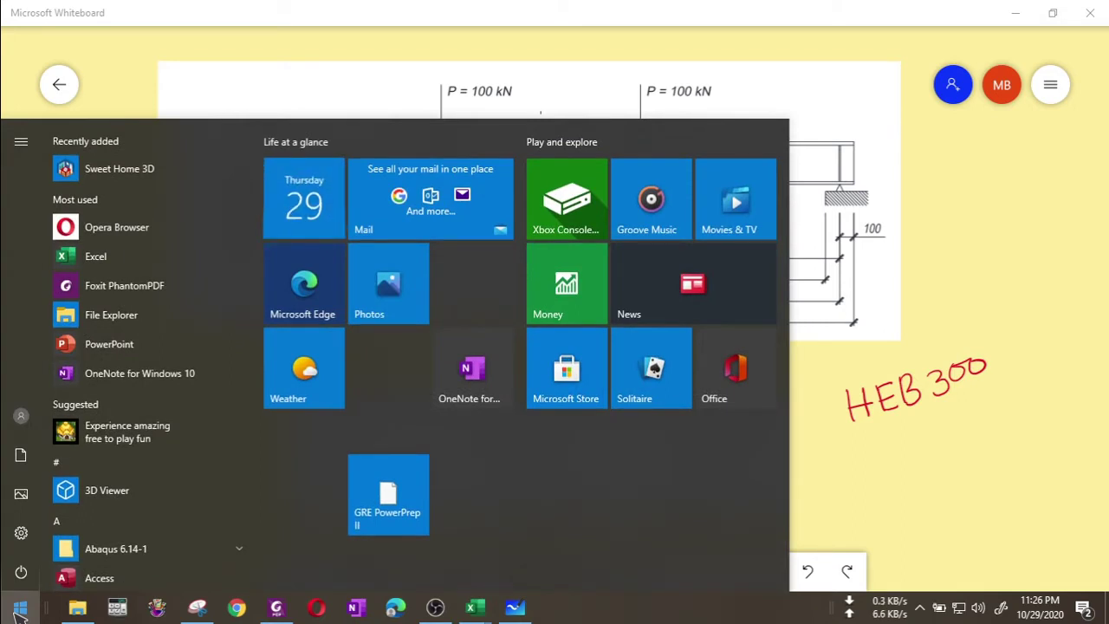
{"action": "type", "text": "cae"}
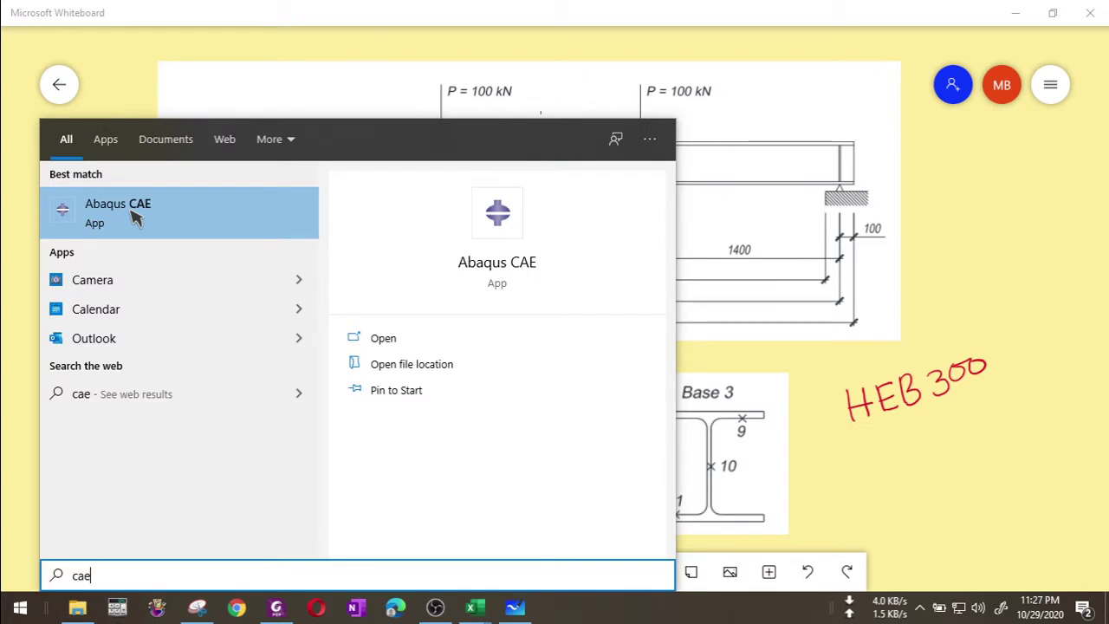
{"action": "left_click", "coordinate": [136, 219]}
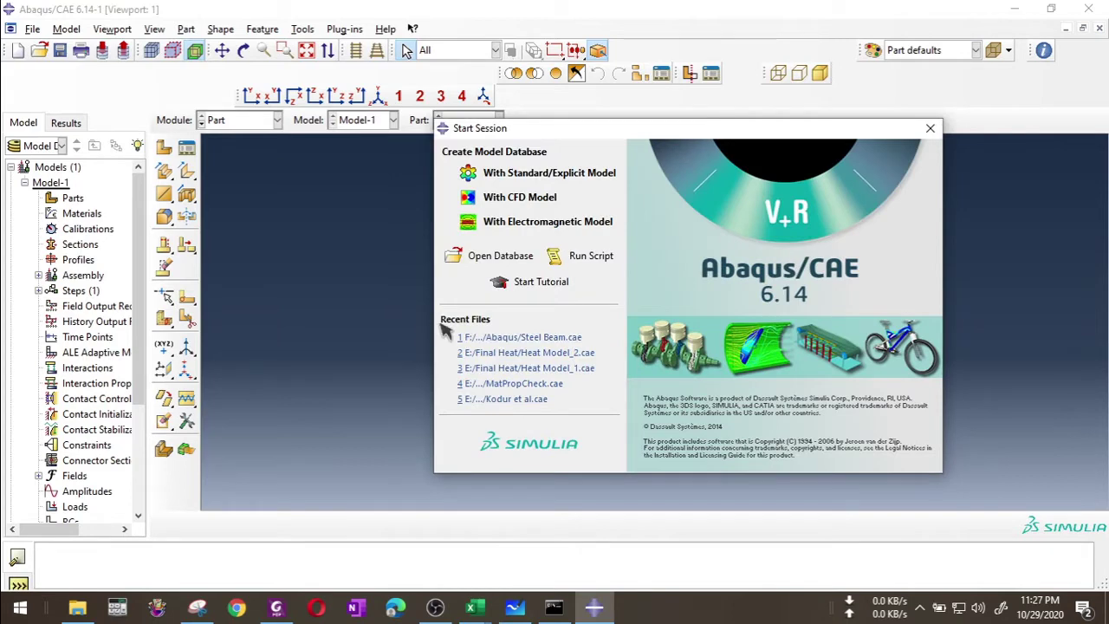
{"action": "left_click", "coordinate": [930, 128]}
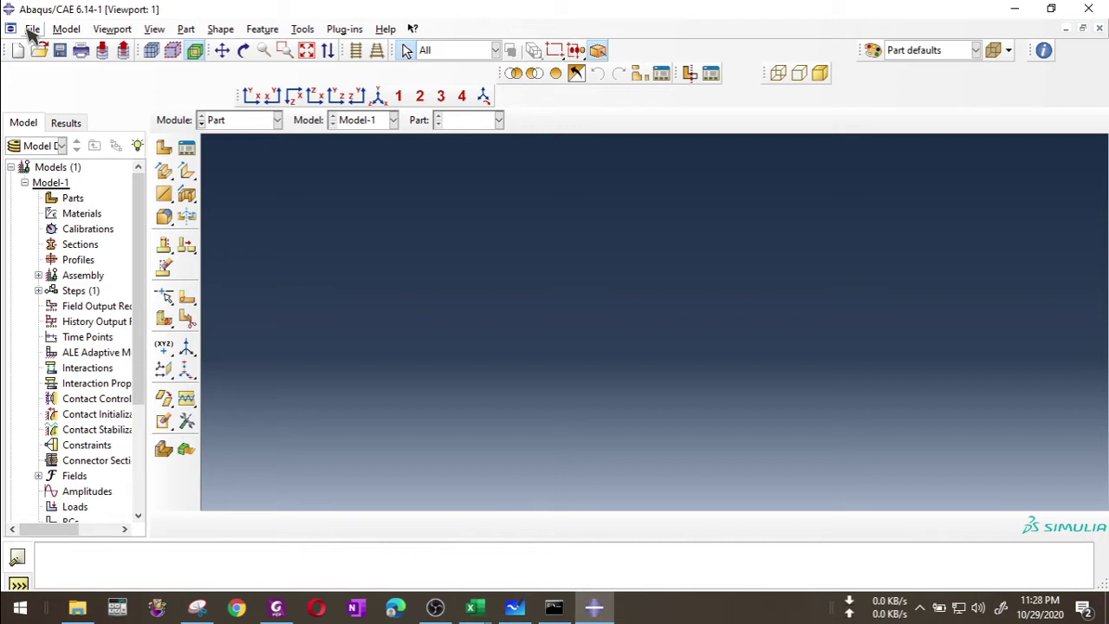
Browse for a new work directory to F:\Work Station_Home_MHB\DIU_Fall 2020\DIU_Thesis\Abaqus.
{"action": "left_click", "coordinate": [32, 30]}
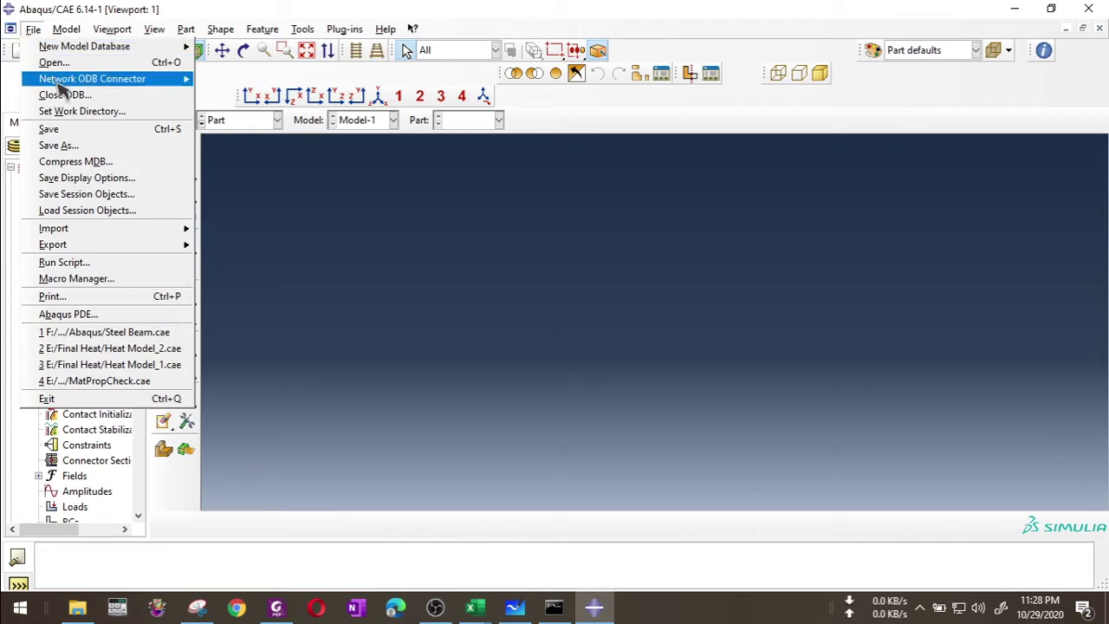
{"action": "left_click", "coordinate": [80, 112]}
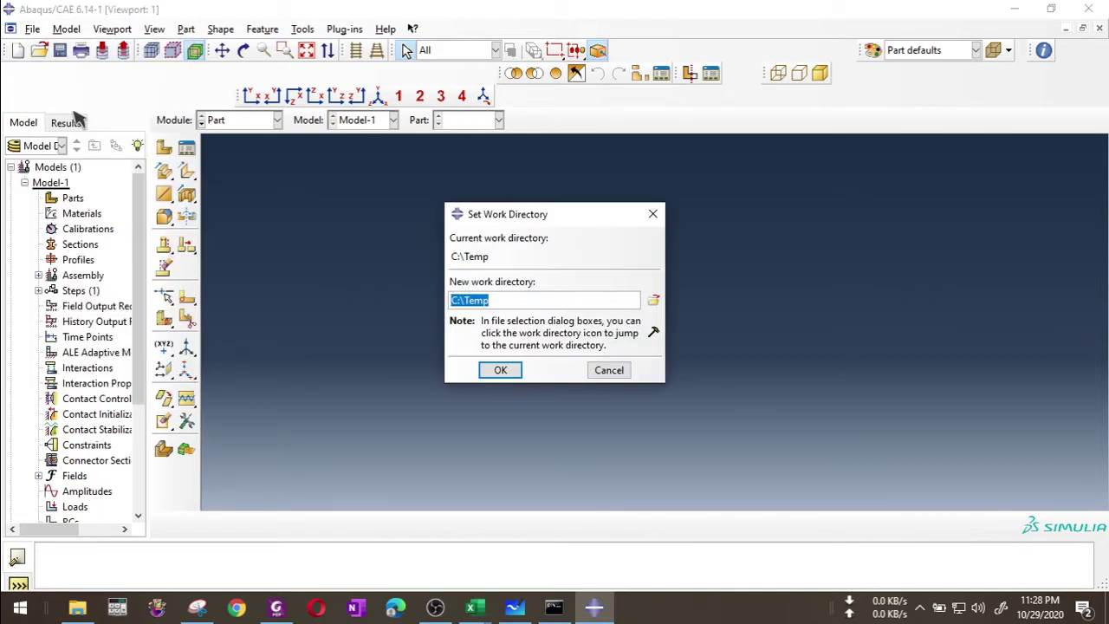
{"action": "left_click", "coordinate": [653, 300]}
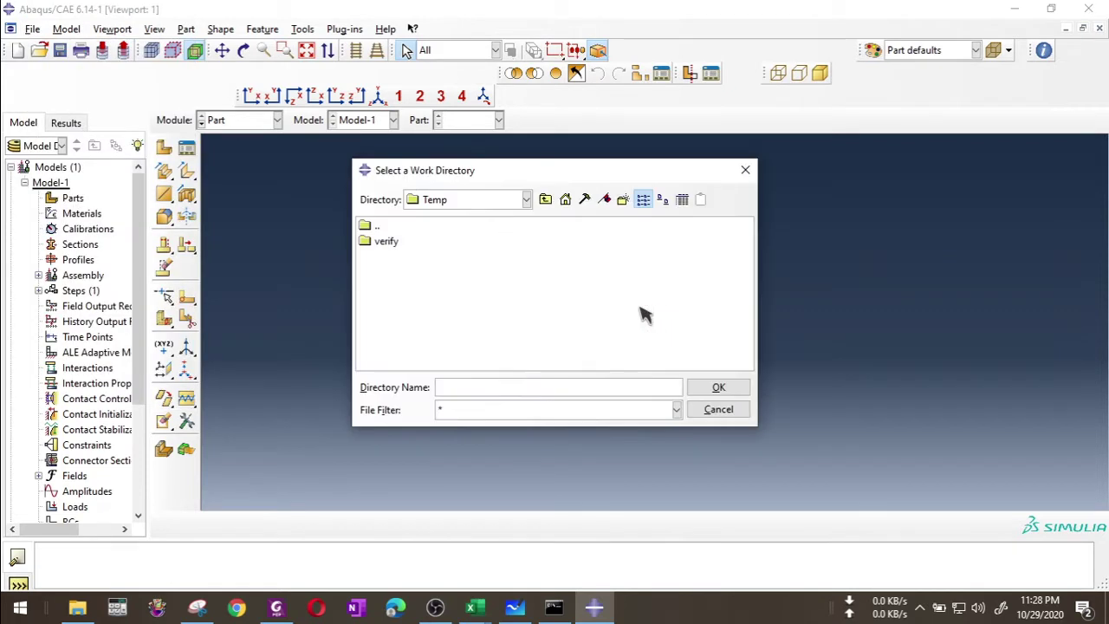
{"action": "left_click", "coordinate": [526, 200]}
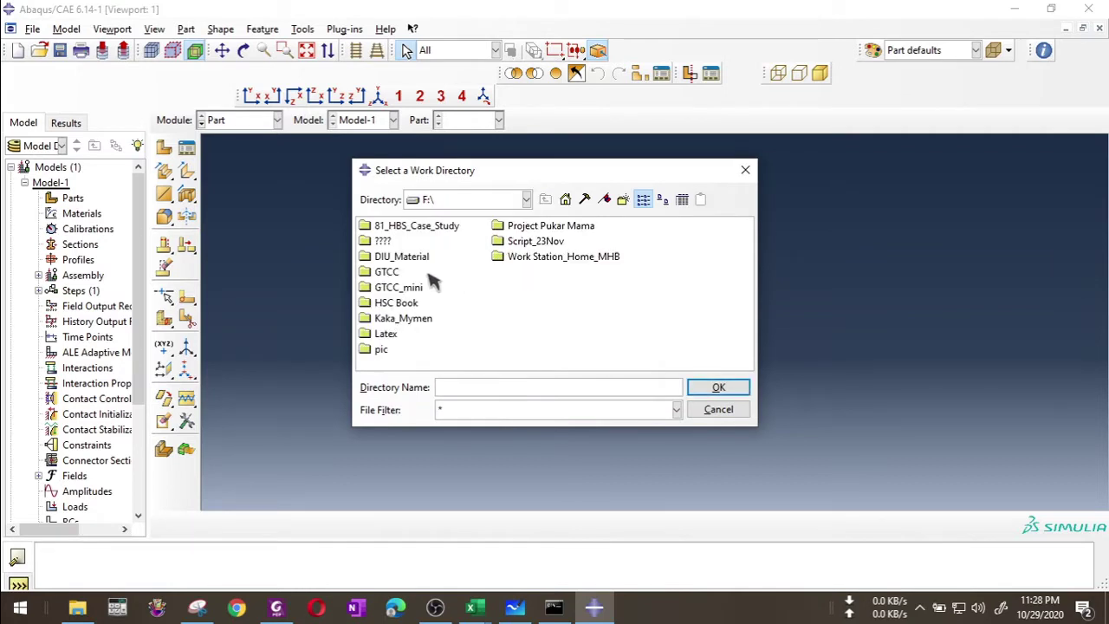
{"action": "left_click", "coordinate": [545, 260]}
{"action": "double_click", "coordinate": [545, 263]}
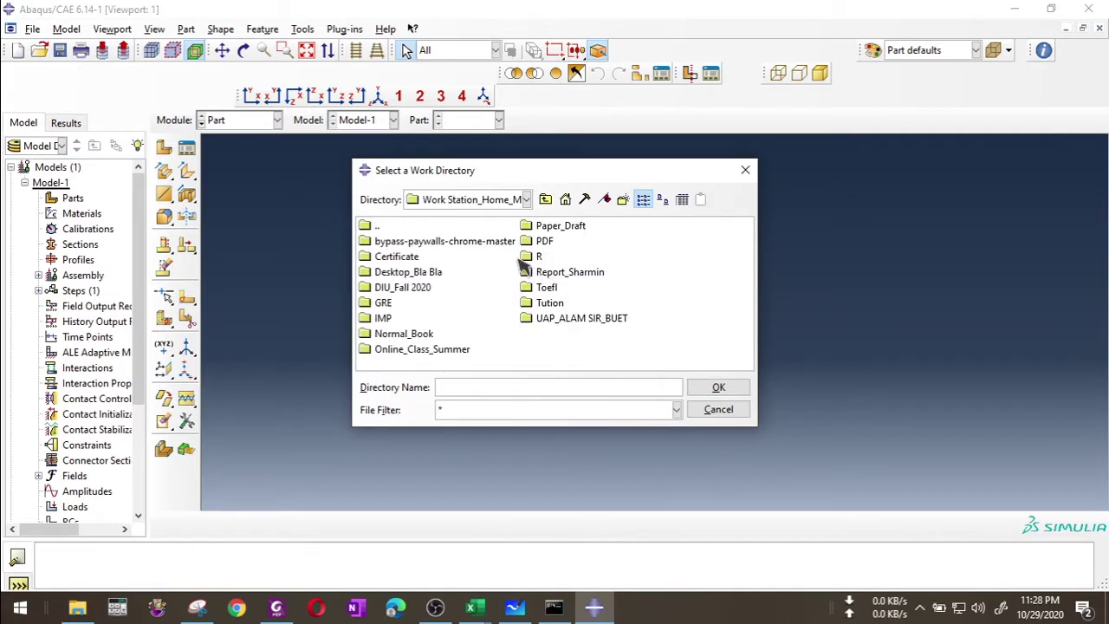
{"action": "double_click", "coordinate": [403, 289]}
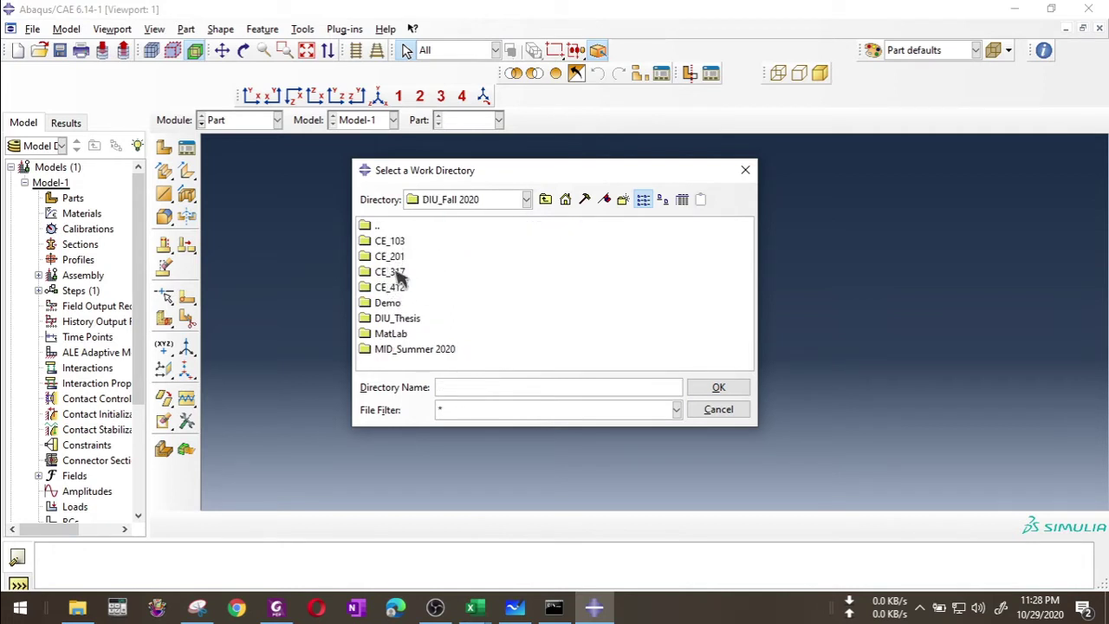
{"action": "double_click", "coordinate": [395, 318]}
{"action": "double_click", "coordinate": [392, 242]}
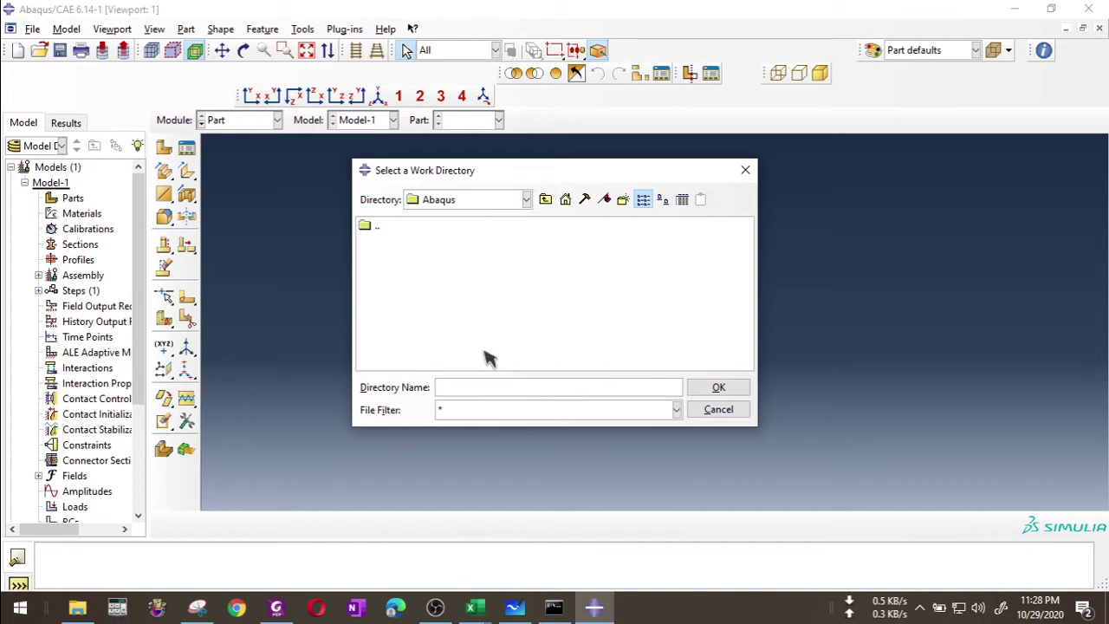
Choose the Abaqus folder inside DIU_Thesis and apply it as the work directory.
{"action": "left_click", "coordinate": [545, 201]}
{"action": "left_click", "coordinate": [391, 256]}
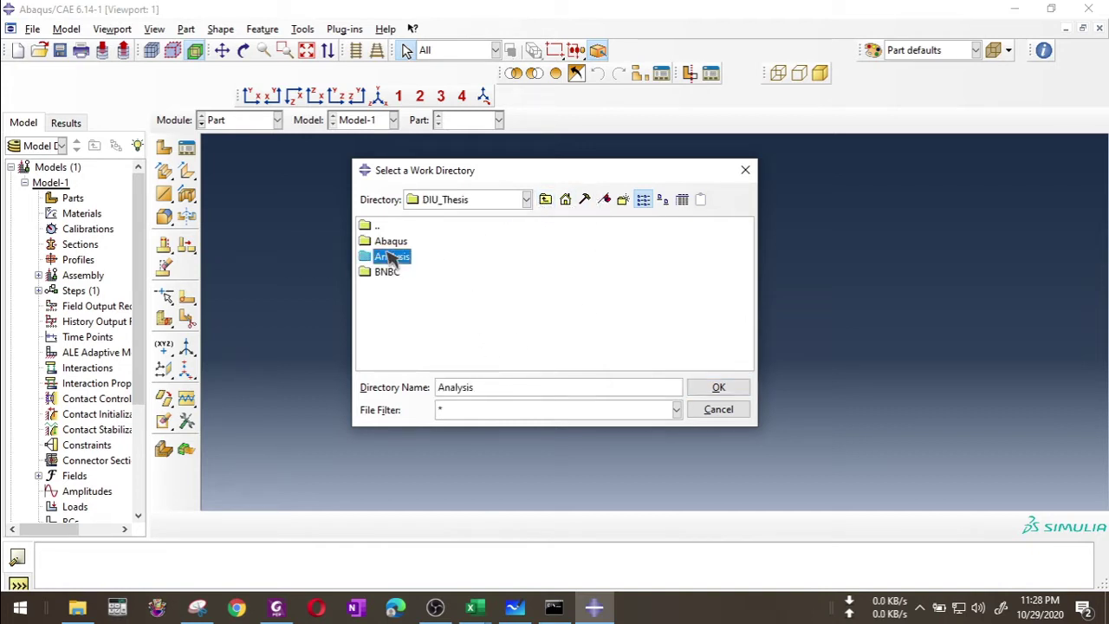
{"action": "left_click", "coordinate": [390, 241]}
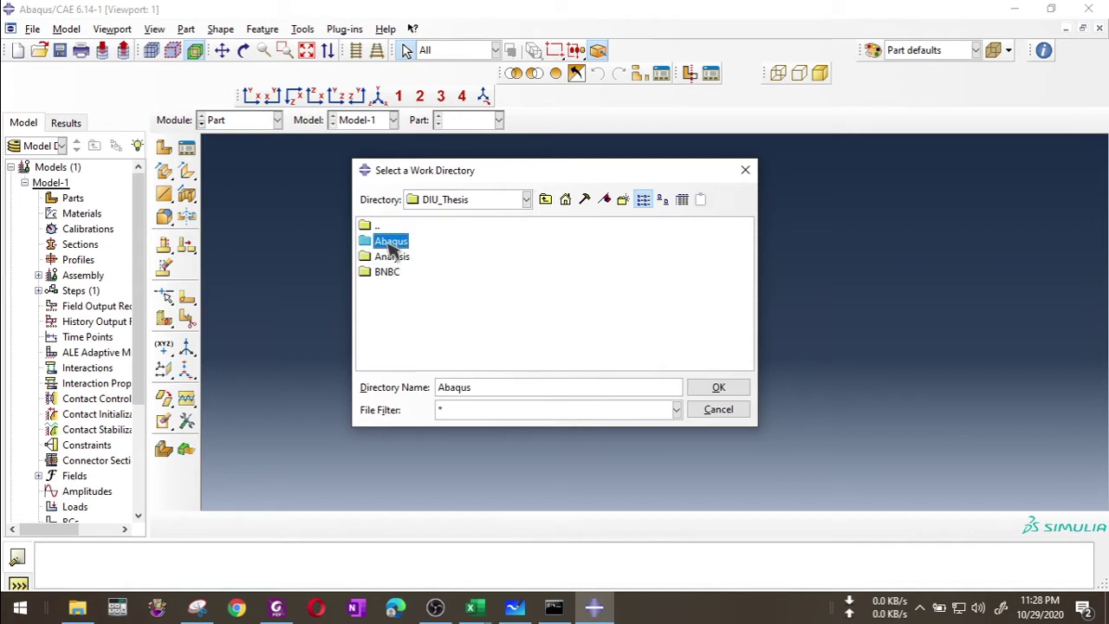
{"action": "left_click", "coordinate": [719, 389]}
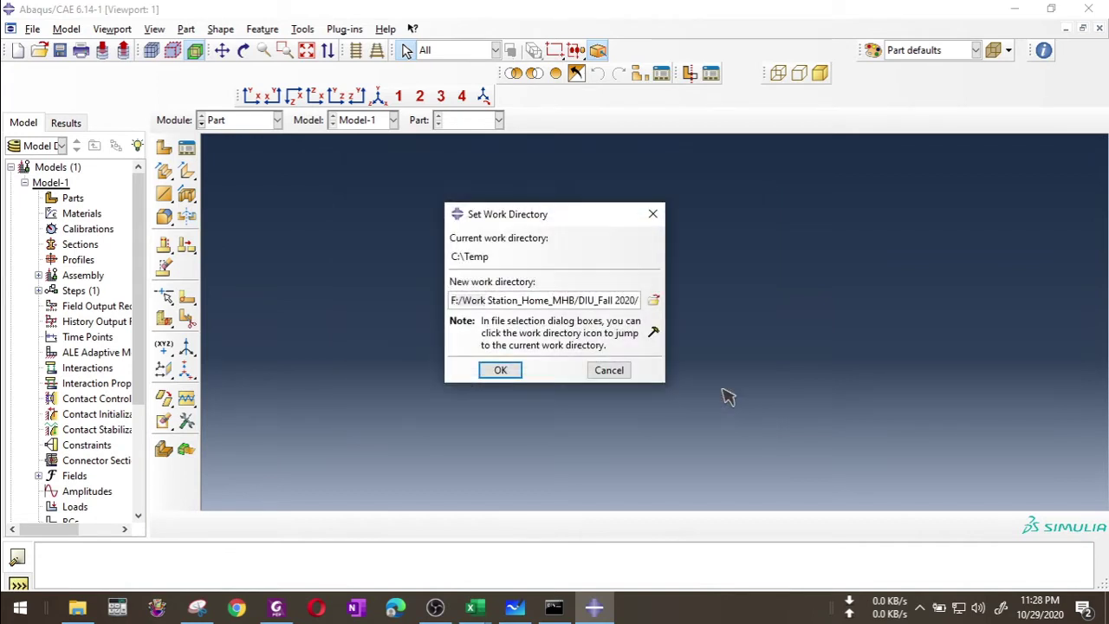
{"action": "left_click", "coordinate": [502, 368]}
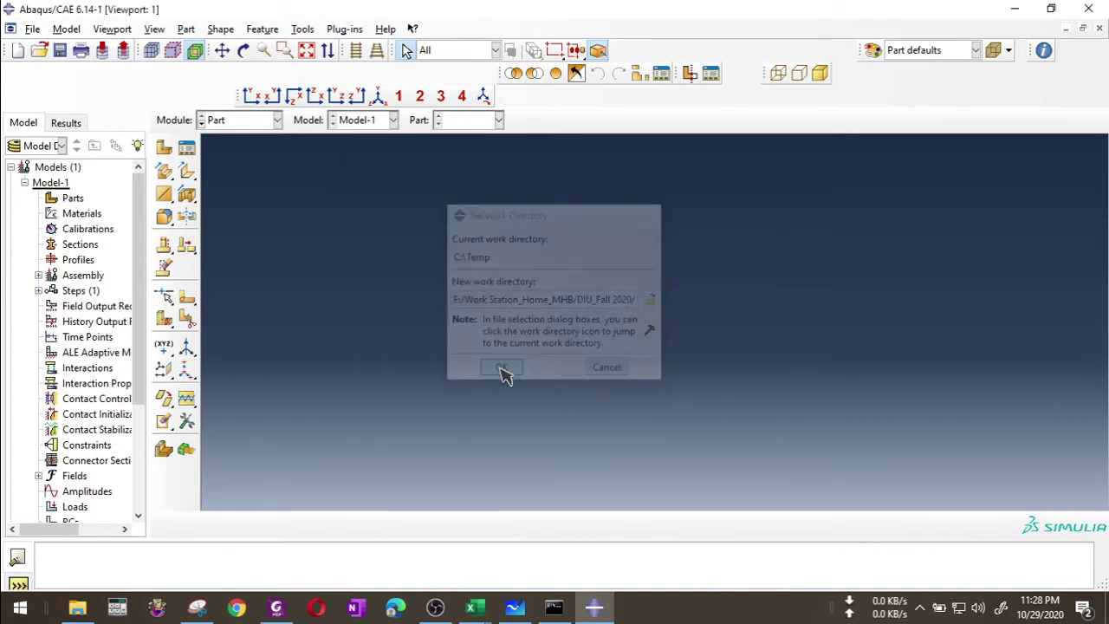
Save the model database as "Steel Fire" in the work directory.
{"action": "left_click", "coordinate": [61, 51]}
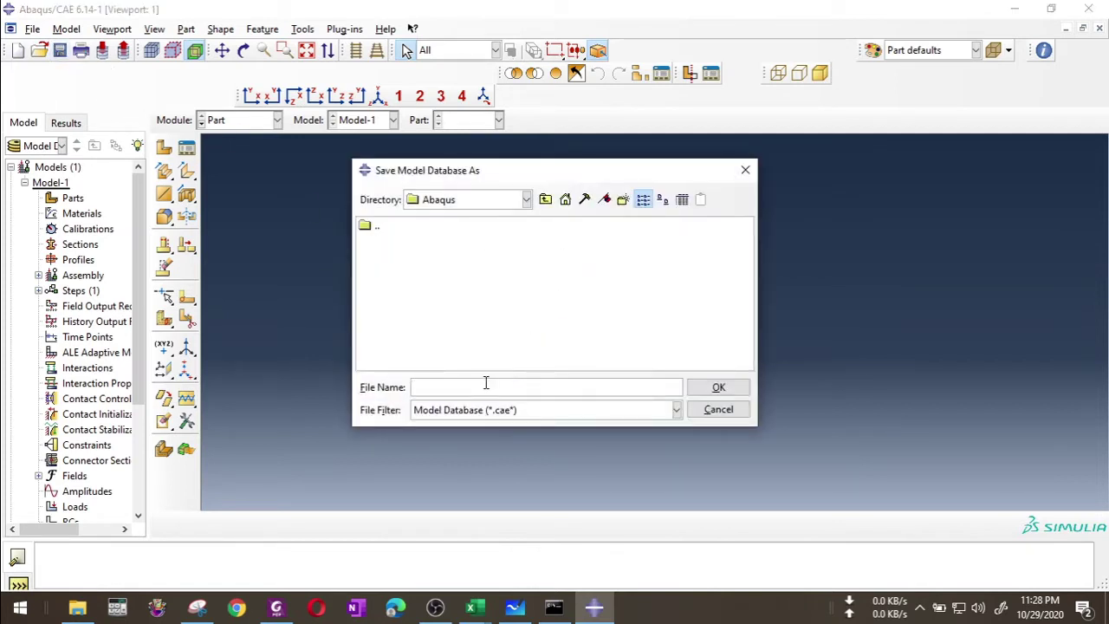
{"action": "type", "text": "Steel Fire"}
{"action": "key", "text": "Return"}
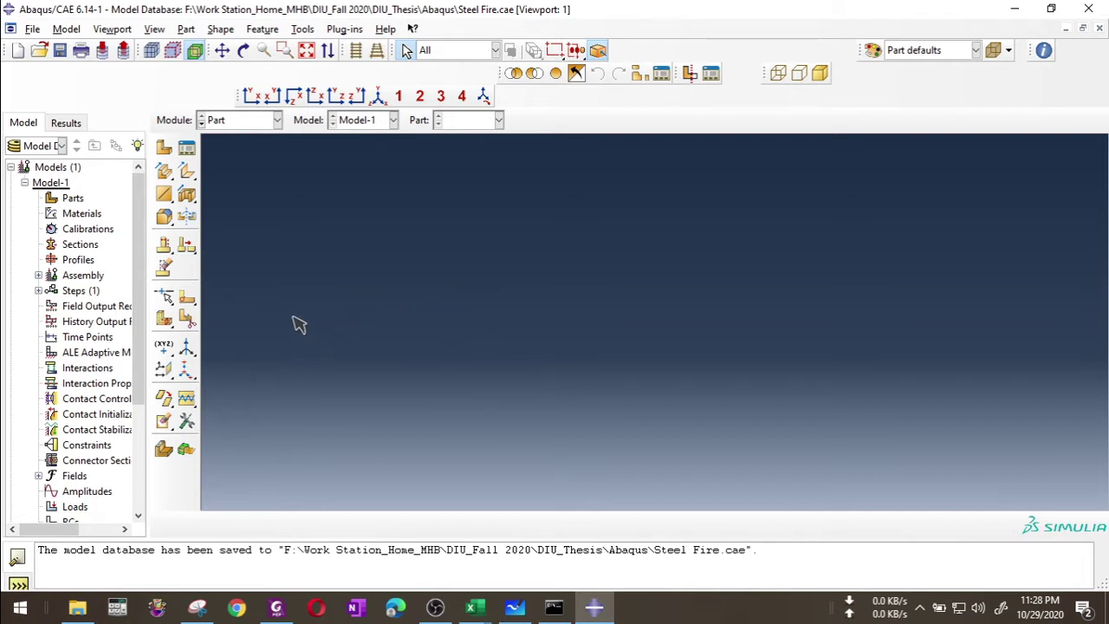
Collapse Model-1 in the model tree and review the available modules, keeping Part as the current one.
{"action": "left_click", "coordinate": [25, 181]}
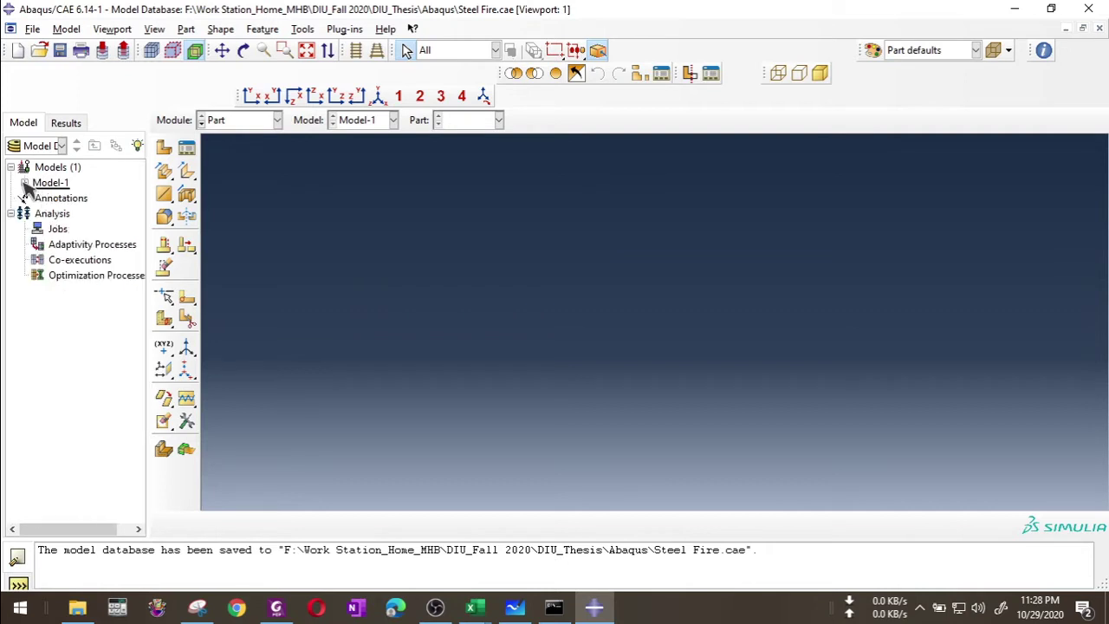
{"action": "left_click", "coordinate": [247, 124]}
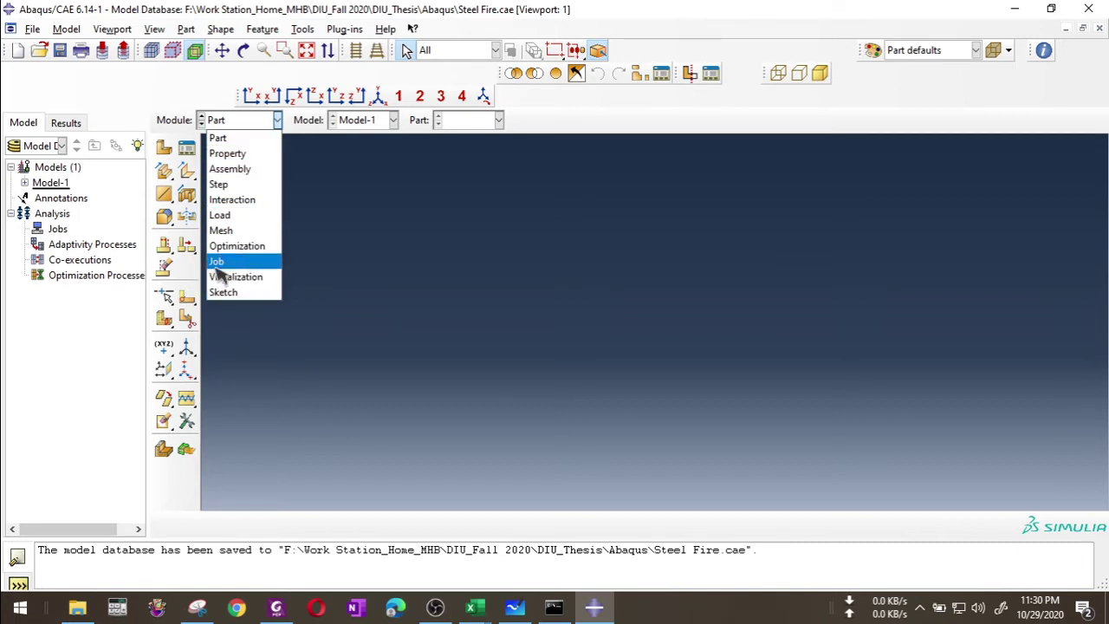
{"action": "left_click", "coordinate": [221, 143]}
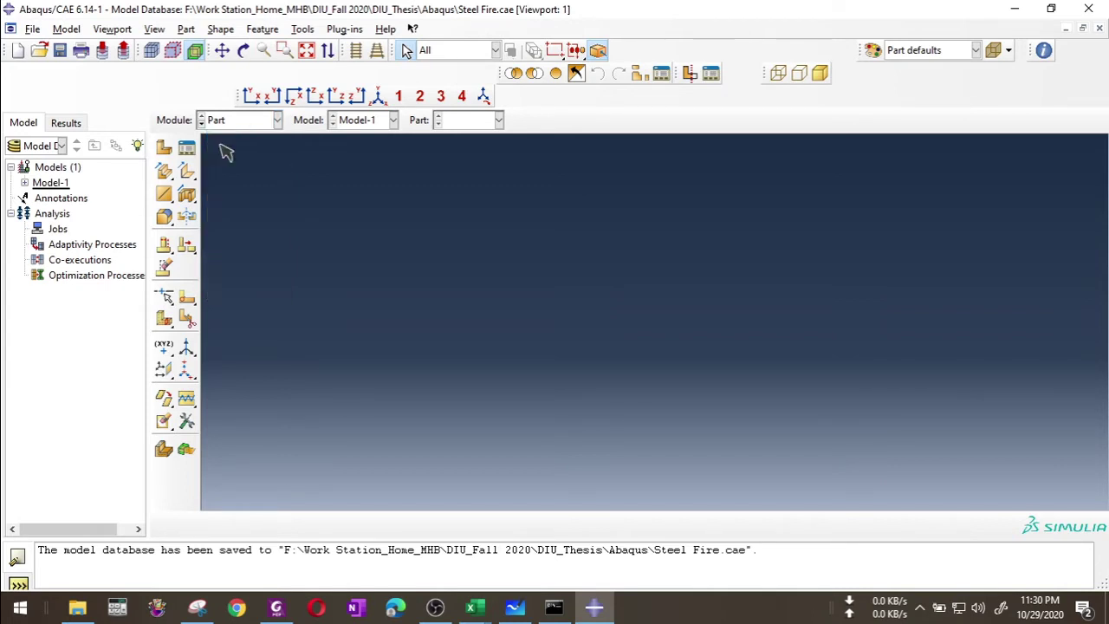
Rename Model-1 to Steel_During_Fire.
{"action": "right_click", "coordinate": [59, 185]}
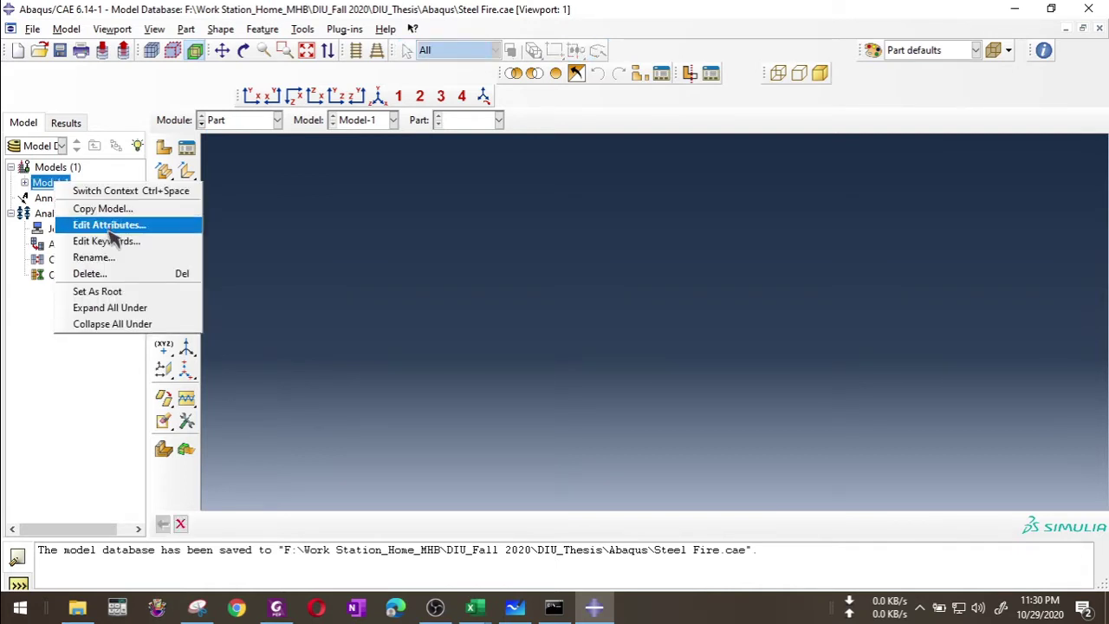
{"action": "left_click", "coordinate": [110, 262]}
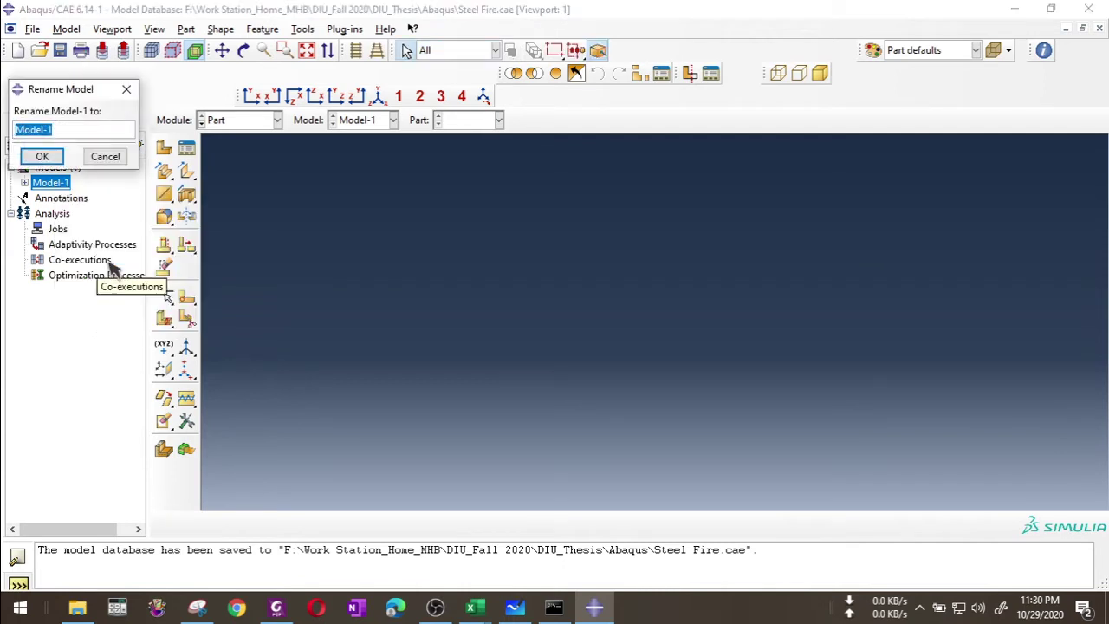
{"action": "type", "text": "Steel"}
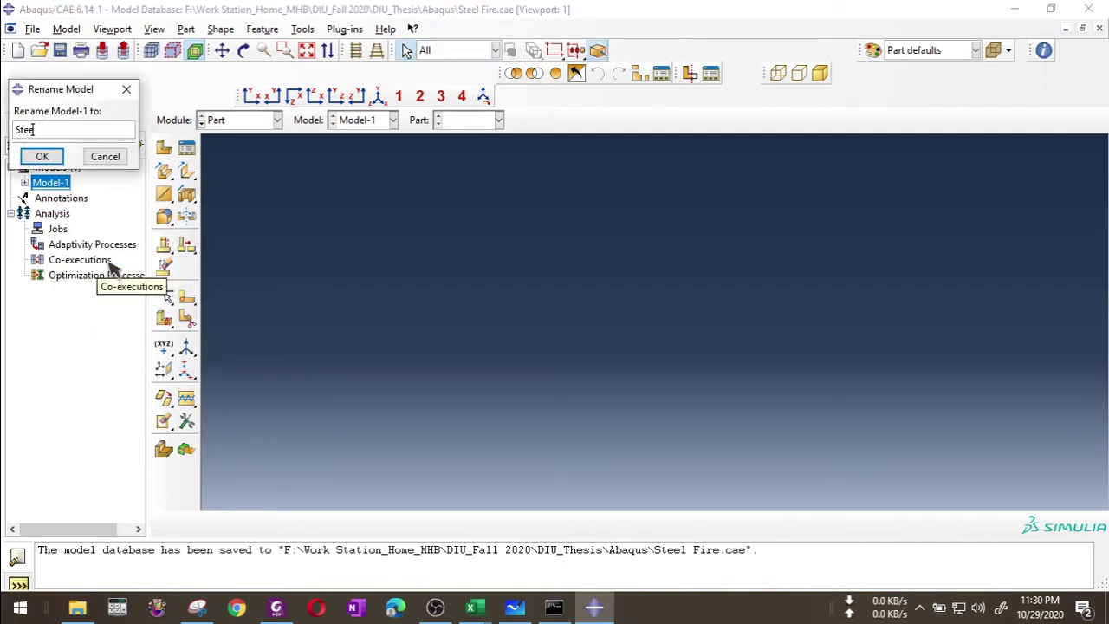
{"action": "type", "text": "_During_Fire"}
{"action": "key", "text": "Return"}
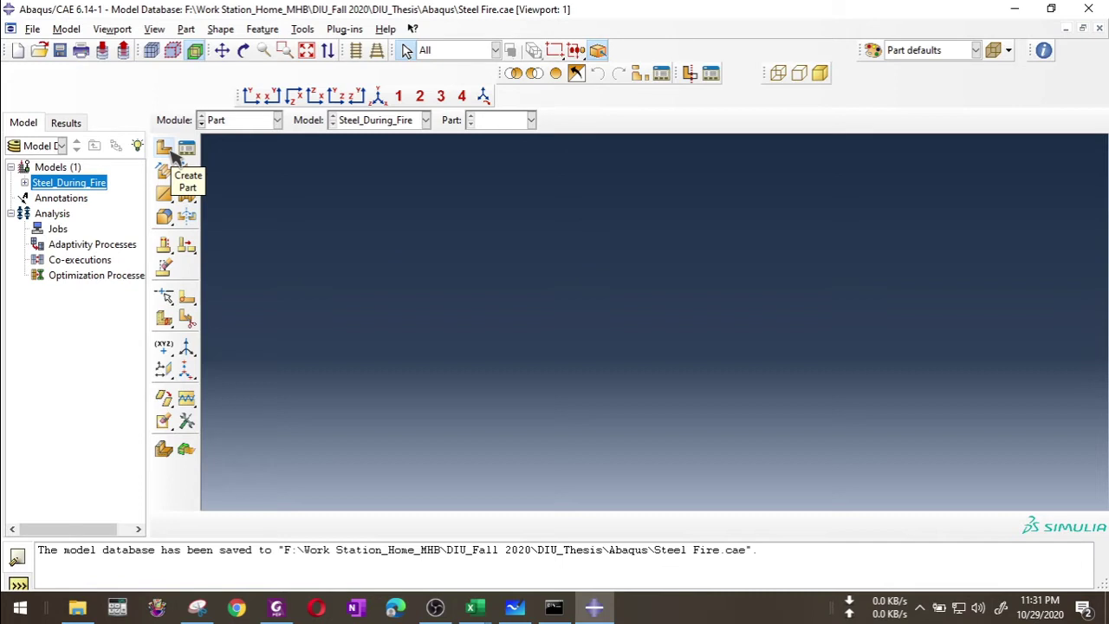
Create a 3D deformable solid extrusion part named HEB300 with an increased approximate size and enter its section sketch.
{"action": "left_click", "coordinate": [164, 147]}
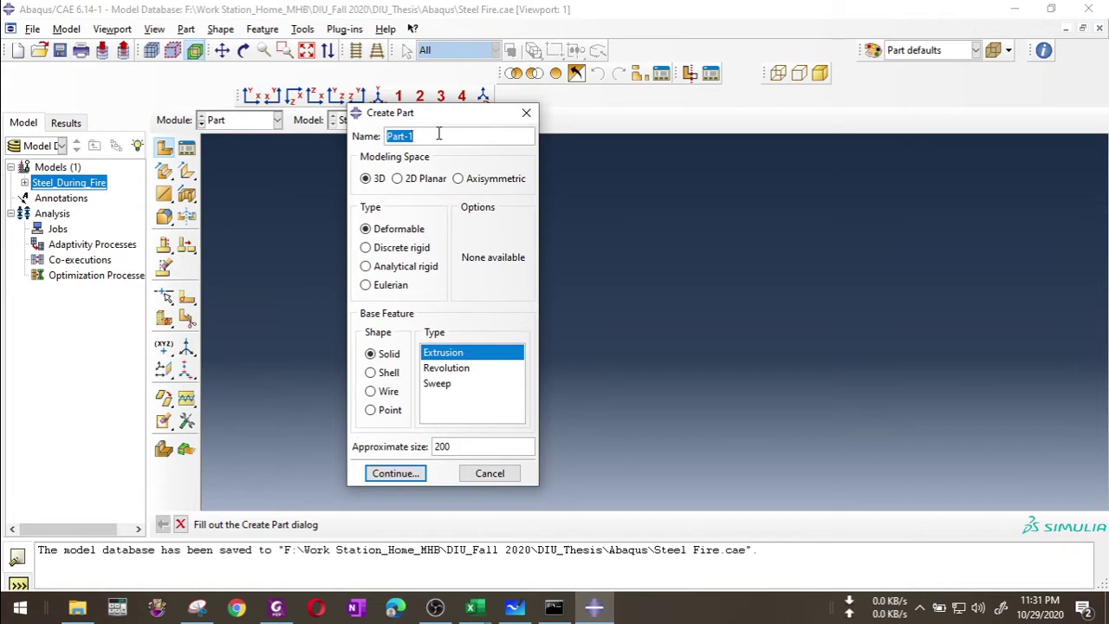
{"action": "type", "text": "HEB300"}
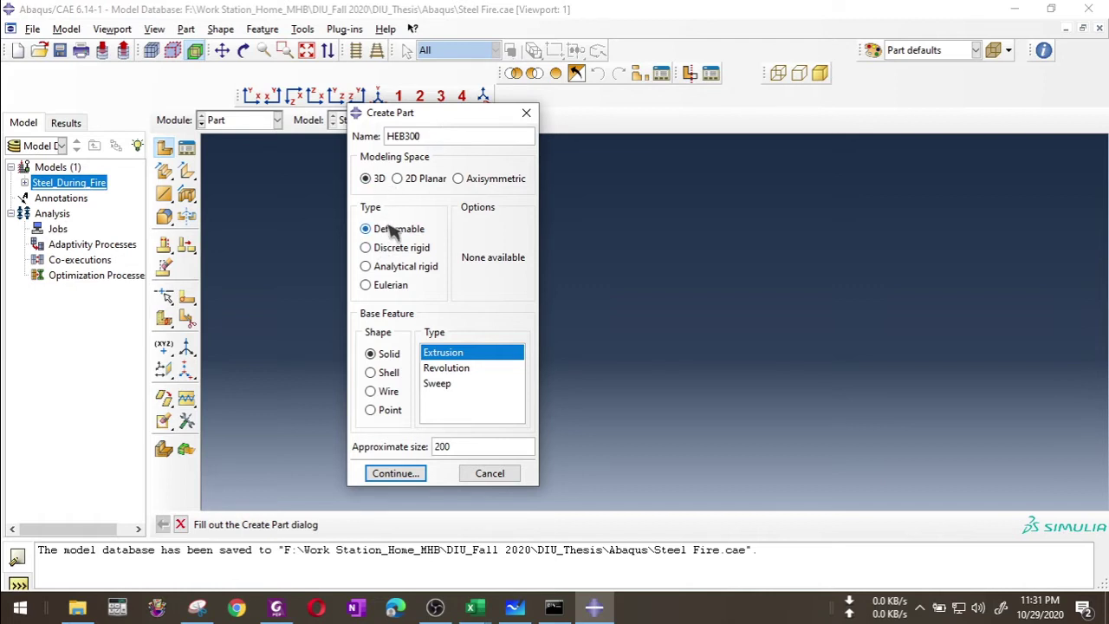
{"action": "left_click", "coordinate": [472, 448]}
{"action": "type", "text": "0"}
{"action": "left_click", "coordinate": [397, 474]}
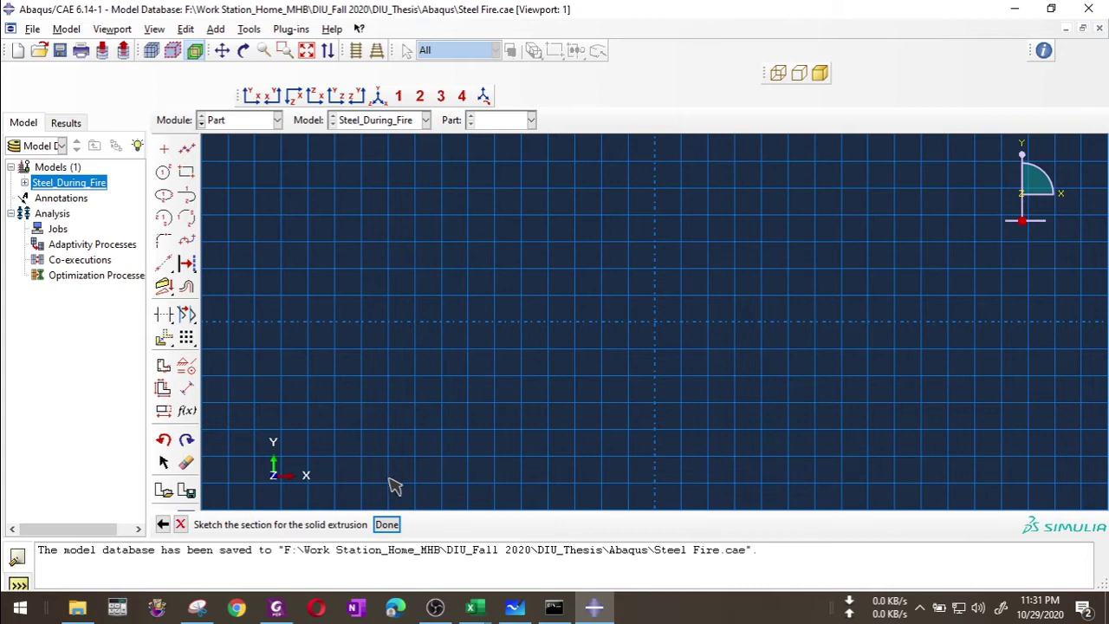
Switch to Microsoft Whiteboard and sketch a blue square in the empty area beside the beam drawing.
{"action": "left_click", "coordinate": [512, 611]}
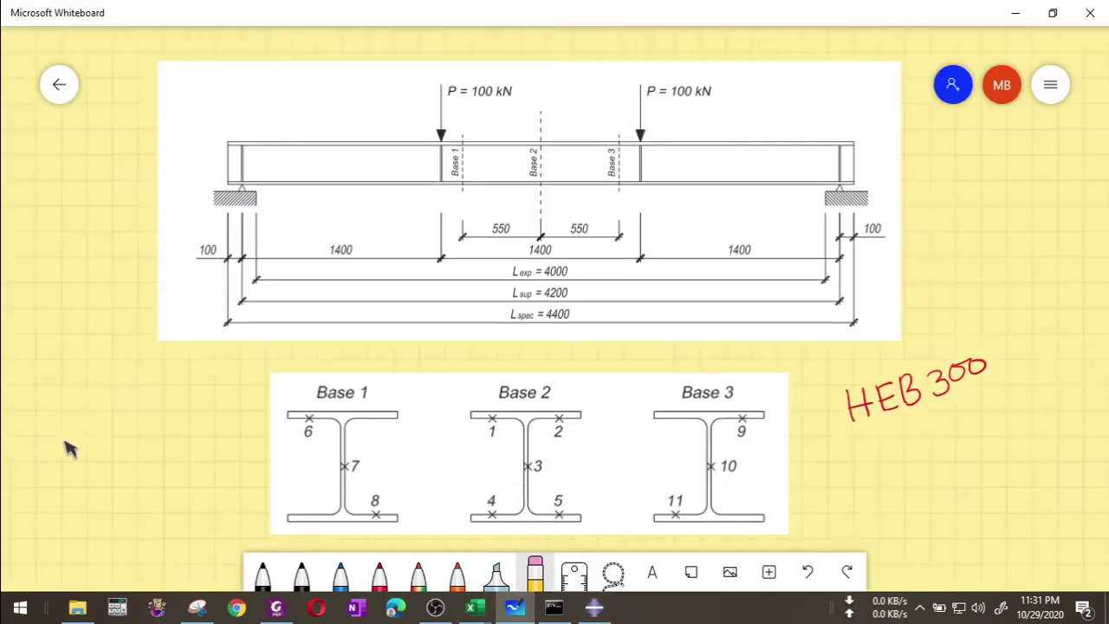
{"action": "right_click_drag", "start_coordinate": [70, 449], "coordinate": [354, 414]}
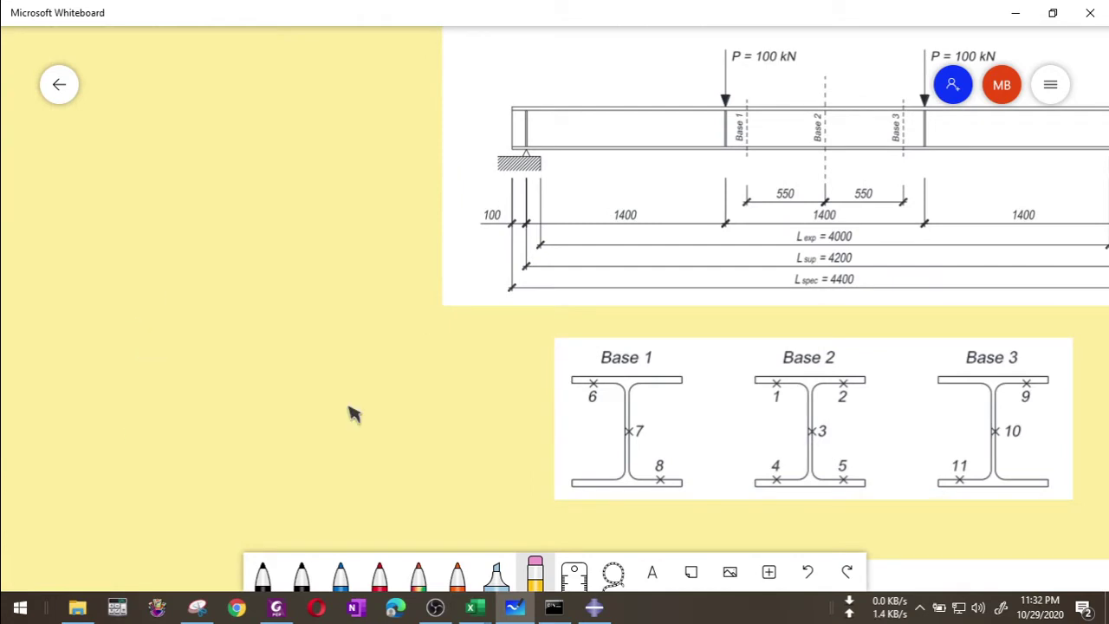
{"action": "left_click", "coordinate": [341, 576]}
{"action": "left_click_drag", "start_coordinate": [138, 275], "coordinate": [145, 403]}
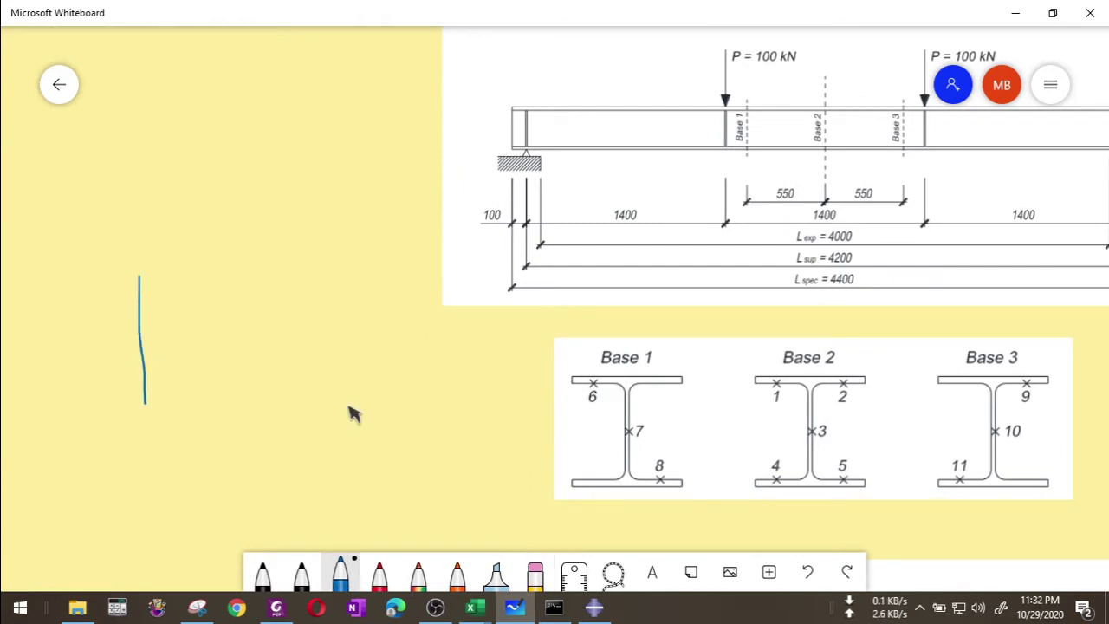
{"action": "left_click_drag", "start_coordinate": [138, 276], "coordinate": [252, 274]}
{"action": "left_click_drag", "start_coordinate": [145, 403], "coordinate": [278, 402]}
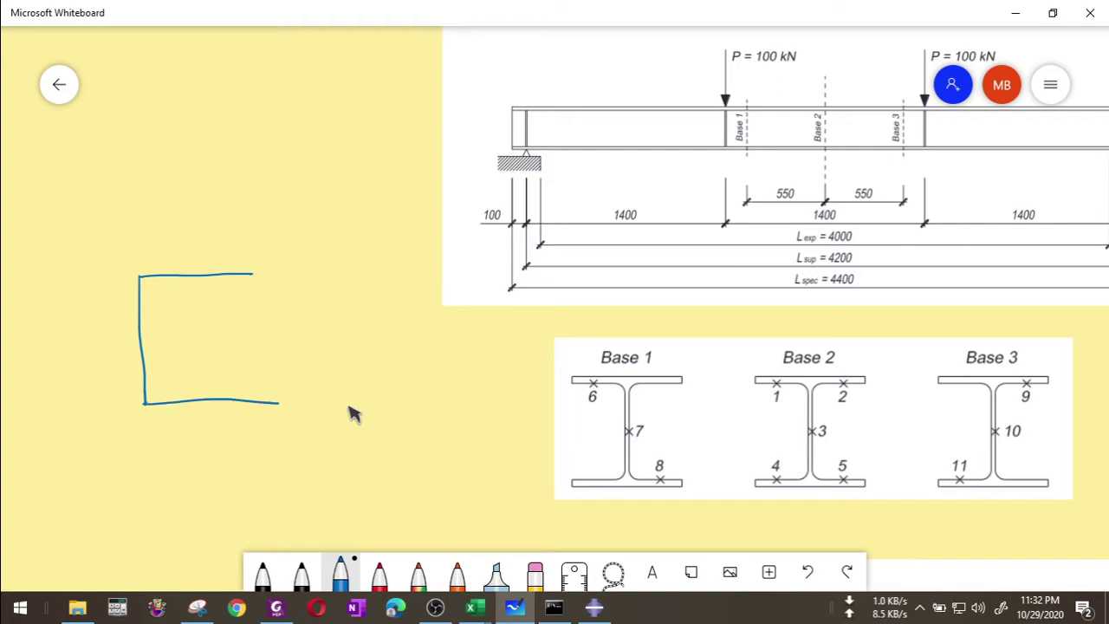
{"action": "mouse_move", "coordinate": [252, 274]}
{"action": "left_mouse_down"}
{"action": "mouse_move", "coordinate": [278, 319]}
{"action": "mouse_move", "coordinate": [278, 402]}
{"action": "left_mouse_up"}
Label all four sides of the blue square with 300.
{"action": "mouse_move", "coordinate": [174, 232]}
{"action": "left_mouse_down"}
{"action": "mouse_move", "coordinate": [177, 258]}
{"action": "mouse_move", "coordinate": [221, 234]}
{"action": "left_mouse_up"}
{"action": "left_click_drag", "start_coordinate": [222, 234], "coordinate": [229, 246]}
{"action": "mouse_move", "coordinate": [195, 428]}
{"action": "left_mouse_down"}
{"action": "mouse_move", "coordinate": [213, 433]}
{"action": "mouse_move", "coordinate": [199, 448]}
{"action": "left_mouse_up"}
{"action": "mouse_move", "coordinate": [227, 430]}
{"action": "left_mouse_down"}
{"action": "mouse_move", "coordinate": [224, 442]}
{"action": "mouse_move", "coordinate": [248, 429]}
{"action": "left_mouse_up"}
{"action": "mouse_move", "coordinate": [295, 348]}
{"action": "left_mouse_down"}
{"action": "mouse_move", "coordinate": [298, 371]}
{"action": "mouse_move", "coordinate": [347, 346]}
{"action": "left_mouse_up"}
{"action": "mouse_move", "coordinate": [81, 346]}
{"action": "left_mouse_down"}
{"action": "mouse_move", "coordinate": [95, 352]}
{"action": "mouse_move", "coordinate": [90, 363]}
{"action": "left_mouse_up"}
{"action": "mouse_move", "coordinate": [108, 334]}
{"action": "left_mouse_down"}
{"action": "mouse_move", "coordinate": [106, 350]}
{"action": "mouse_move", "coordinate": [116, 329]}
{"action": "left_mouse_up"}
Draw two horizontal flange lines and two vertical web lines inside the square to outline the I-section.
{"action": "mouse_move", "coordinate": [111, 340]}
{"action": "left_mouse_down"}
{"action": "mouse_move", "coordinate": [228, 294]}
{"action": "mouse_move", "coordinate": [279, 289]}
{"action": "left_mouse_up"}
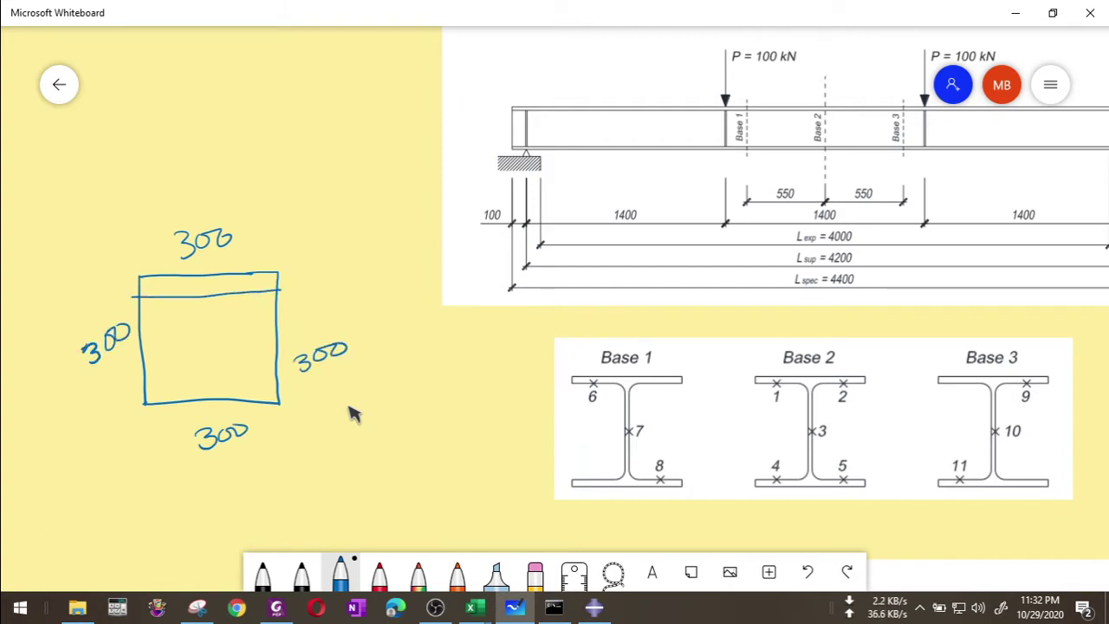
{"action": "left_click_drag", "start_coordinate": [147, 382], "coordinate": [292, 377]}
{"action": "left_click_drag", "start_coordinate": [196, 298], "coordinate": [197, 381]}
{"action": "left_click_drag", "start_coordinate": [214, 296], "coordinate": [210, 385]}
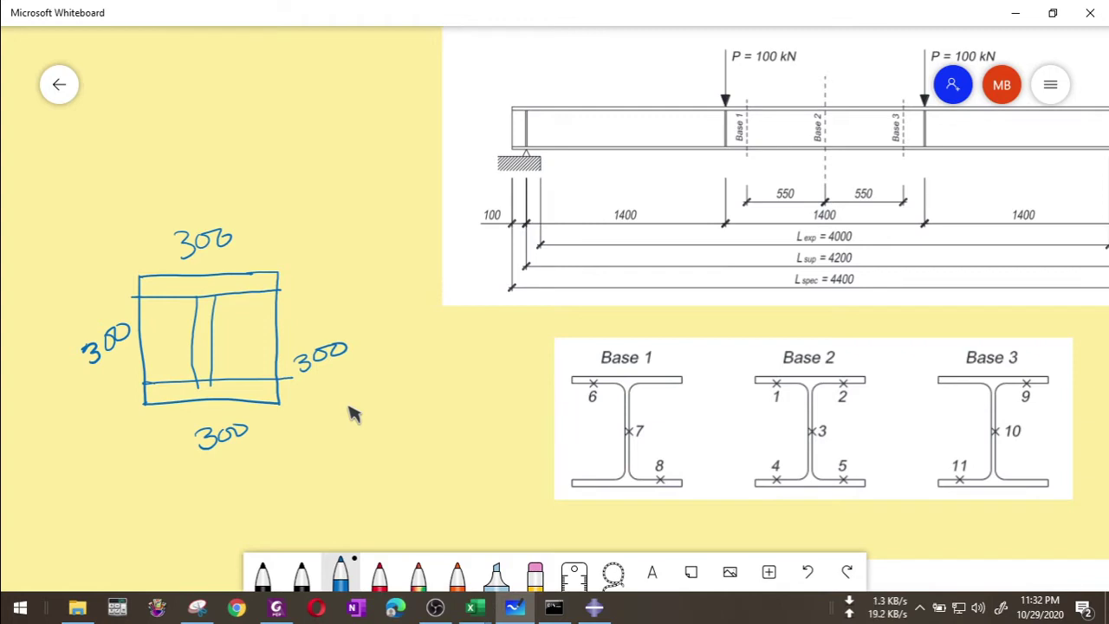
Draw red x and y axes through the sketched section, with arrowheads and the labels x and y.
{"action": "left_click", "coordinate": [379, 575]}
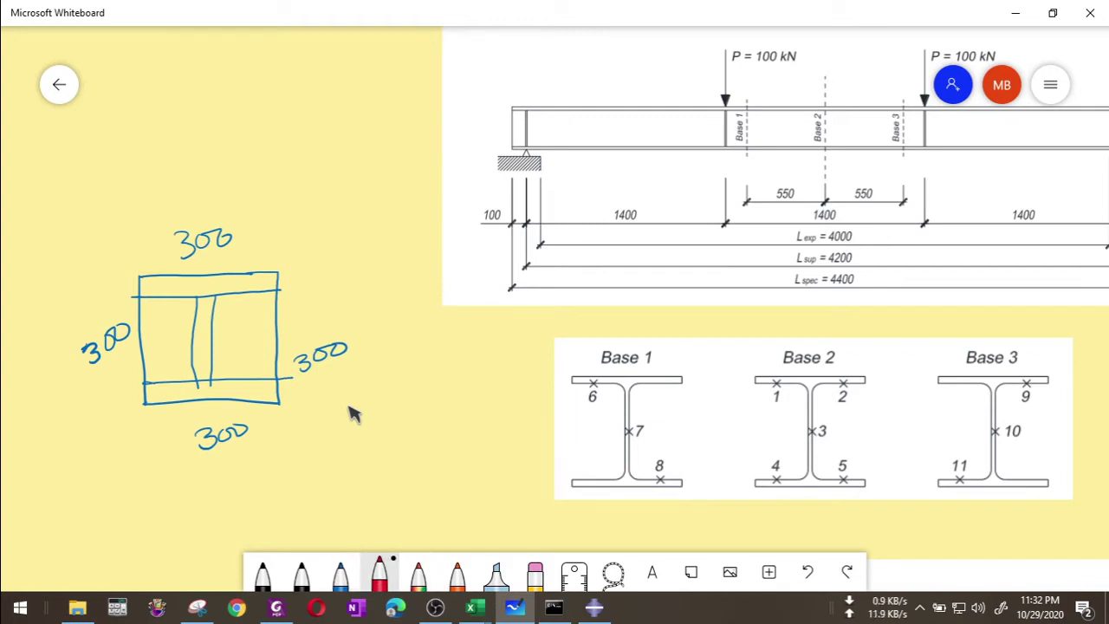
{"action": "left_click_drag", "start_coordinate": [54, 347], "coordinate": [403, 336]}
{"action": "left_click_drag", "start_coordinate": [201, 251], "coordinate": [183, 475]}
{"action": "mouse_move", "coordinate": [378, 320]}
{"action": "left_mouse_down"}
{"action": "mouse_move", "coordinate": [402, 336]}
{"action": "mouse_move", "coordinate": [389, 352]}
{"action": "left_mouse_up"}
{"action": "left_click_drag", "start_coordinate": [410, 336], "coordinate": [423, 352]}
{"action": "left_click_drag", "start_coordinate": [435, 332], "coordinate": [414, 350]}
{"action": "left_click_drag", "start_coordinate": [185, 263], "coordinate": [217, 261]}
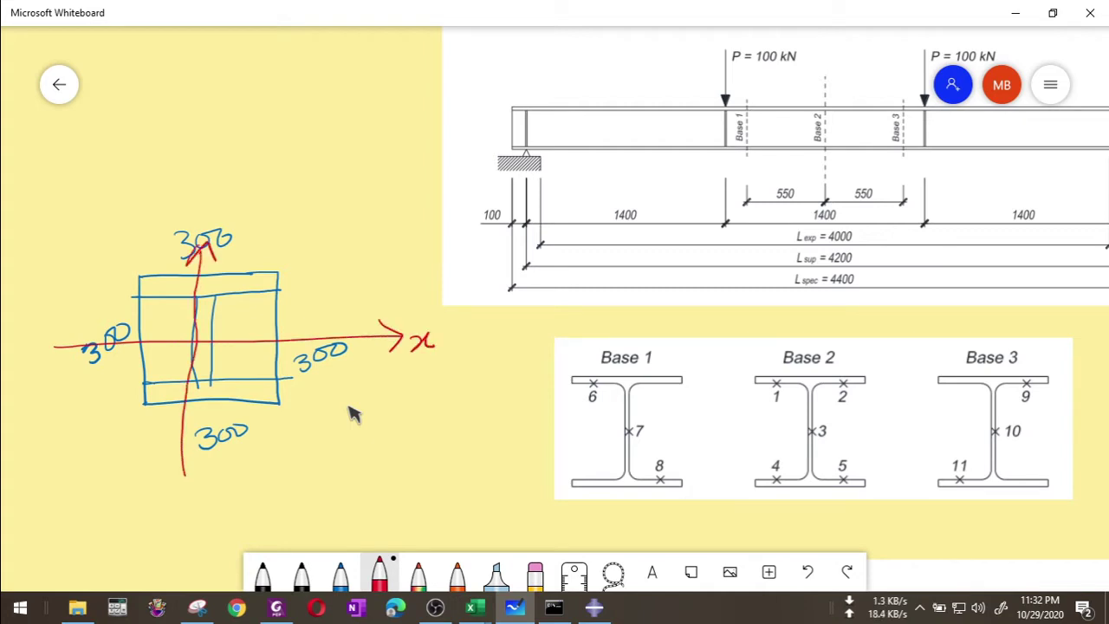
{"action": "left_click_drag", "start_coordinate": [188, 187], "coordinate": [193, 212]}
Mark the square's upper-right corner as (150,150) and its lower-left corner as (-150,-150) in red.
{"action": "mouse_move", "coordinate": [297, 237]}
{"action": "left_mouse_down"}
{"action": "mouse_move", "coordinate": [289, 268]}
{"action": "mouse_move", "coordinate": [302, 235]}
{"action": "left_mouse_up"}
{"action": "mouse_move", "coordinate": [302, 239]}
{"action": "left_mouse_down"}
{"action": "mouse_move", "coordinate": [298, 256]}
{"action": "mouse_move", "coordinate": [319, 230]}
{"action": "mouse_move", "coordinate": [347, 227]}
{"action": "left_mouse_up"}
{"action": "mouse_move", "coordinate": [350, 222]}
{"action": "left_mouse_down"}
{"action": "mouse_move", "coordinate": [353, 231]}
{"action": "mouse_move", "coordinate": [362, 210]}
{"action": "left_mouse_up"}
{"action": "mouse_move", "coordinate": [364, 213]}
{"action": "left_mouse_down"}
{"action": "mouse_move", "coordinate": [359, 222]}
{"action": "mouse_move", "coordinate": [373, 226]}
{"action": "left_mouse_up"}
{"action": "mouse_move", "coordinate": [52, 463]}
{"action": "left_mouse_down"}
{"action": "mouse_move", "coordinate": [41, 491]}
{"action": "mouse_move", "coordinate": [60, 476]}
{"action": "left_mouse_up"}
{"action": "mouse_move", "coordinate": [61, 464]}
{"action": "left_mouse_down"}
{"action": "mouse_move", "coordinate": [64, 481]}
{"action": "mouse_move", "coordinate": [75, 478]}
{"action": "mouse_move", "coordinate": [82, 452]}
{"action": "left_mouse_up"}
{"action": "mouse_move", "coordinate": [85, 449]}
{"action": "left_mouse_down"}
{"action": "mouse_move", "coordinate": [96, 466]}
{"action": "mouse_move", "coordinate": [122, 448]}
{"action": "left_mouse_up"}
{"action": "mouse_move", "coordinate": [130, 425]}
{"action": "left_mouse_down"}
{"action": "mouse_move", "coordinate": [116, 435]}
{"action": "mouse_move", "coordinate": [142, 430]}
{"action": "left_mouse_up"}
{"action": "left_click_drag", "start_coordinate": [147, 421], "coordinate": [149, 443]}
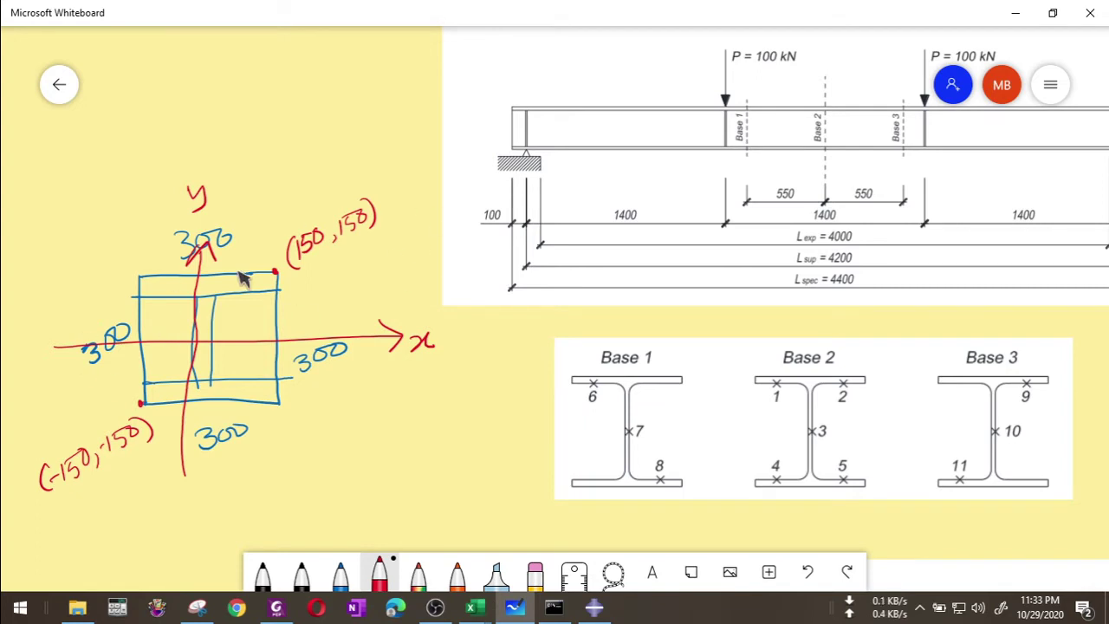
Switch back to Abaqus/CAE and sketch a rectangle with opposite corners at 150,150 and -150,-150.
{"action": "left_click", "coordinate": [594, 610]}
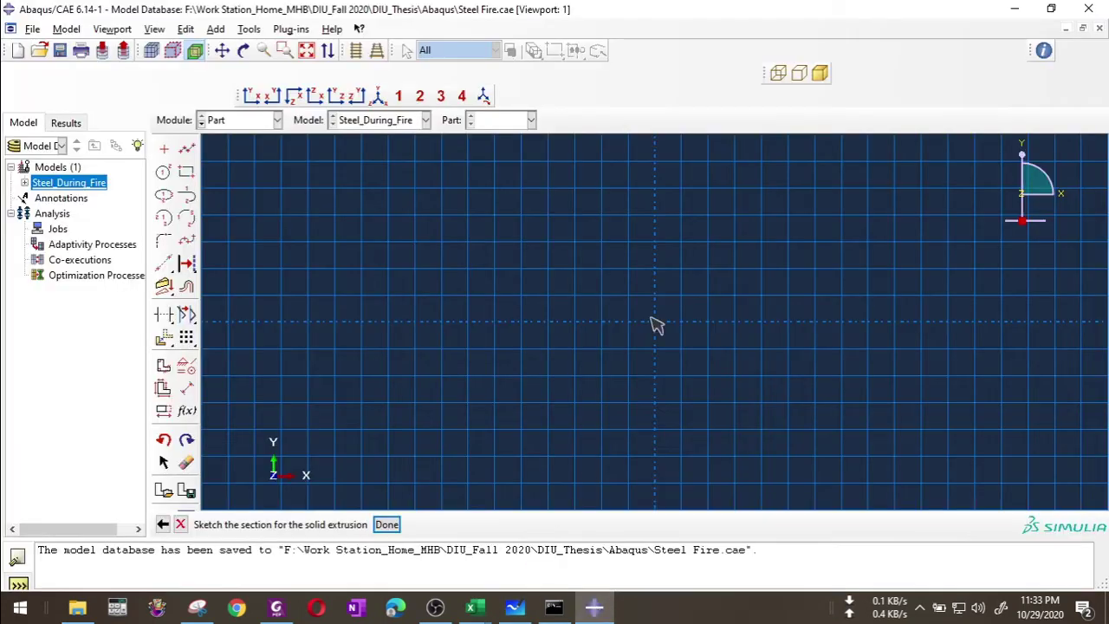
{"action": "left_click", "coordinate": [188, 175]}
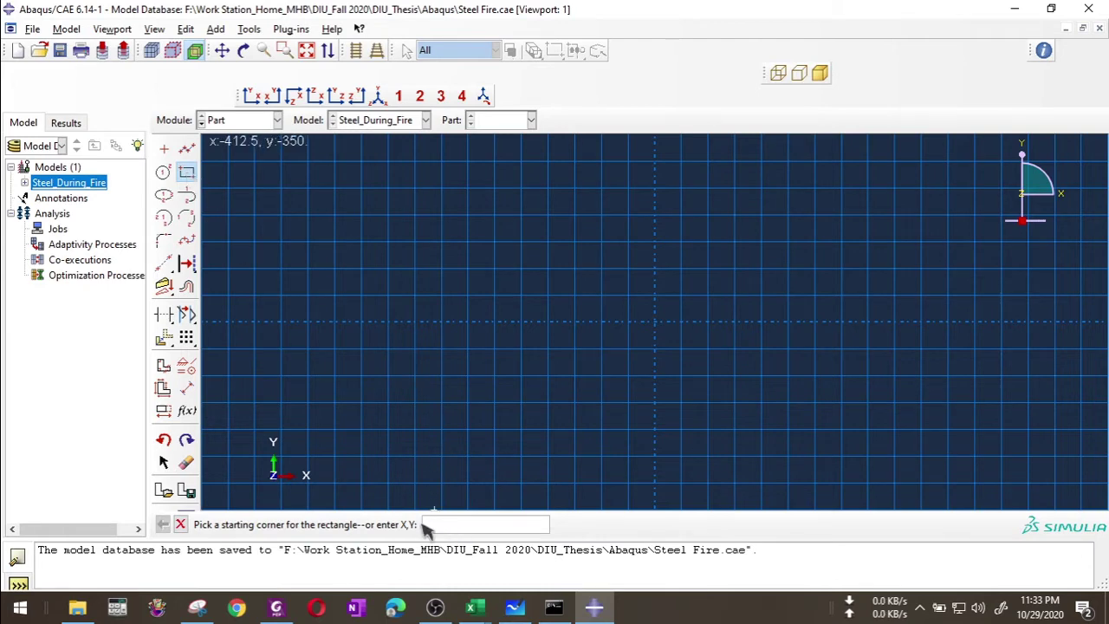
{"action": "type", "text": "150,150"}
{"action": "key", "text": "Return"}
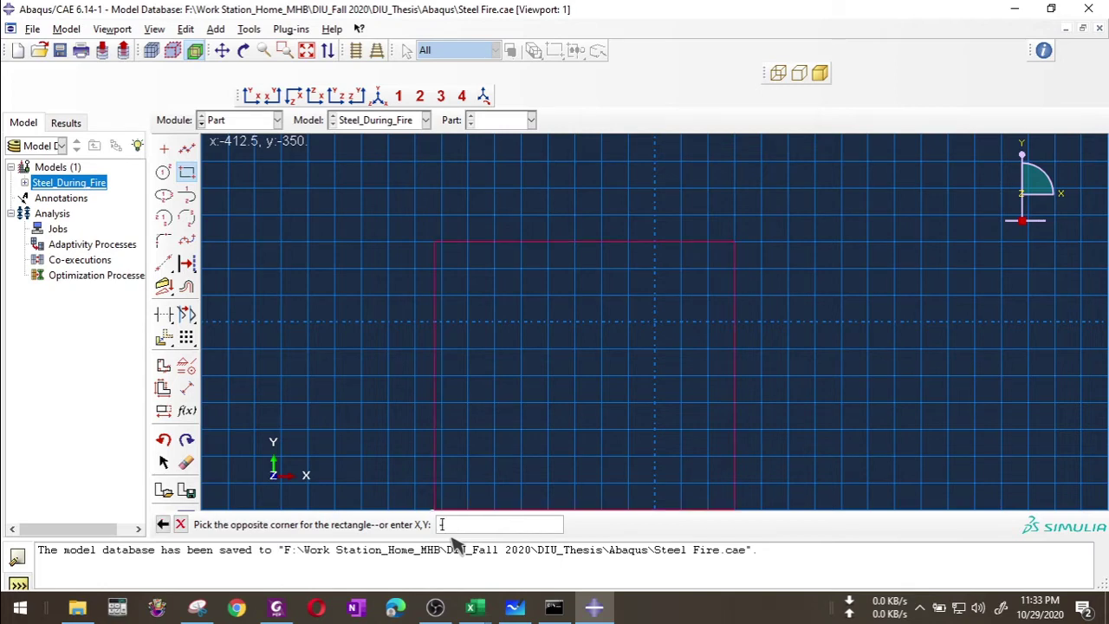
{"action": "type", "text": "-150,-150"}
{"action": "key", "text": "Return"}
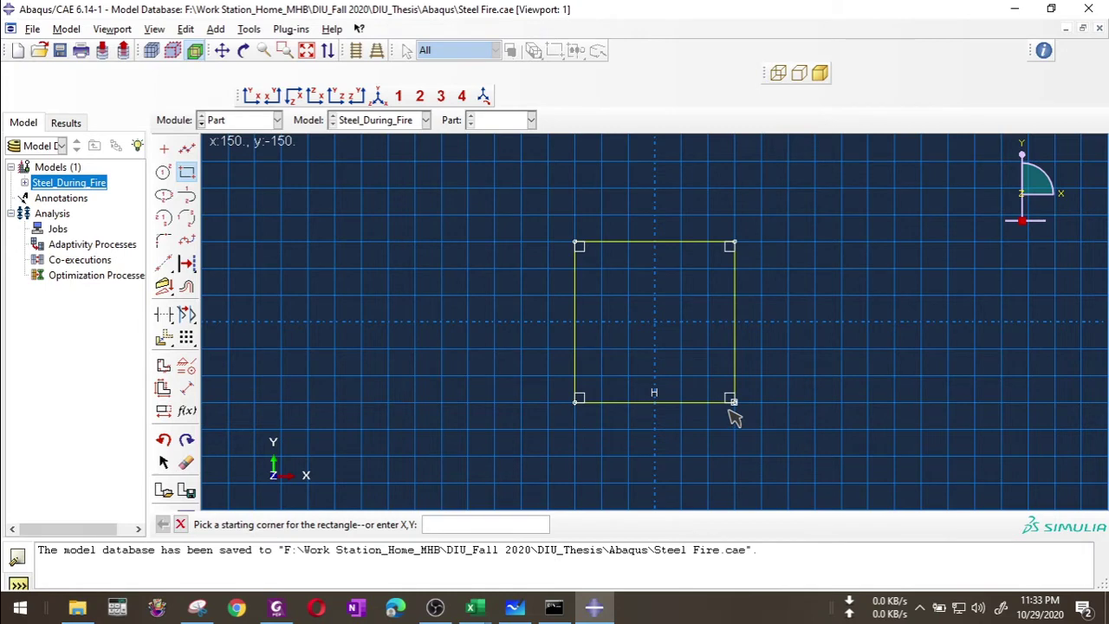
{"action": "left_click", "coordinate": [187, 172]}
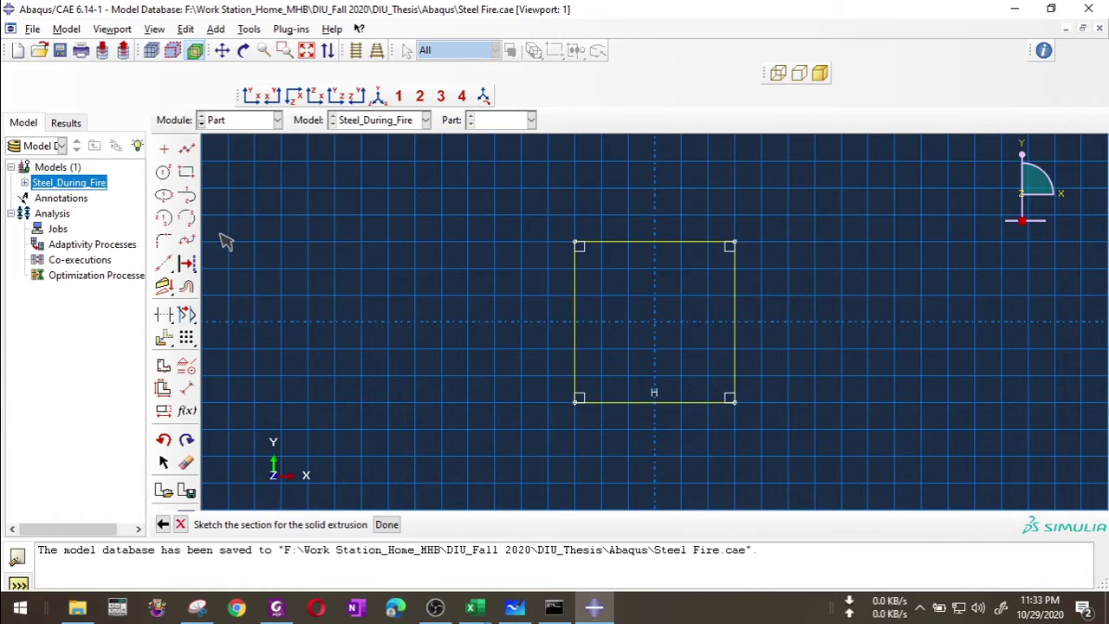
Offset the rectangle's top edge inward by 19 to form the top flange.
{"action": "left_click", "coordinate": [188, 288]}
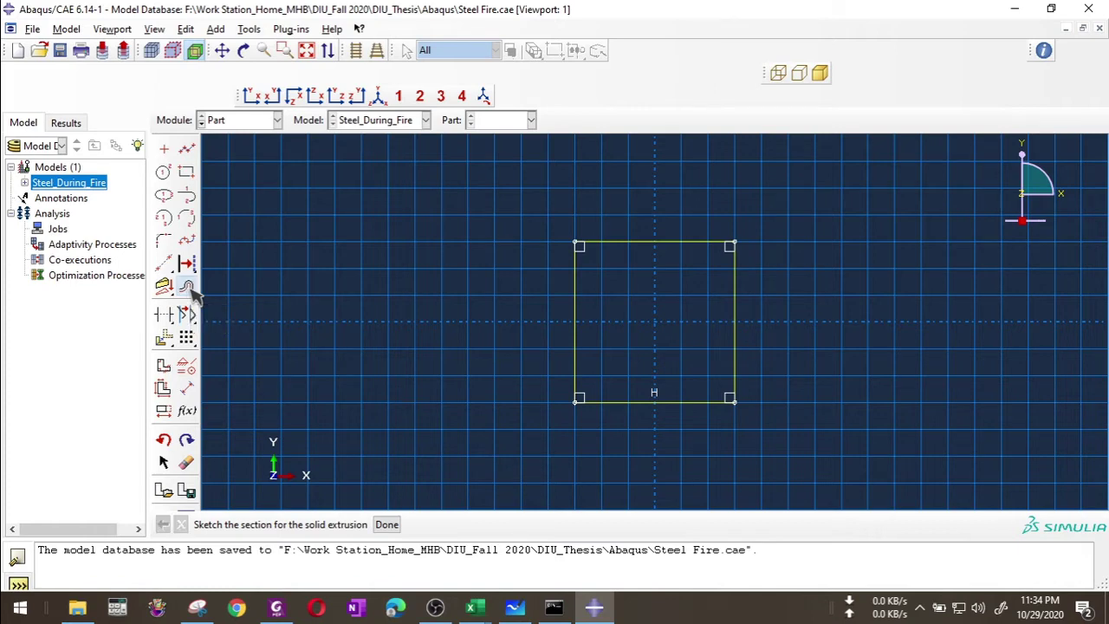
{"action": "left_click", "coordinate": [675, 243]}
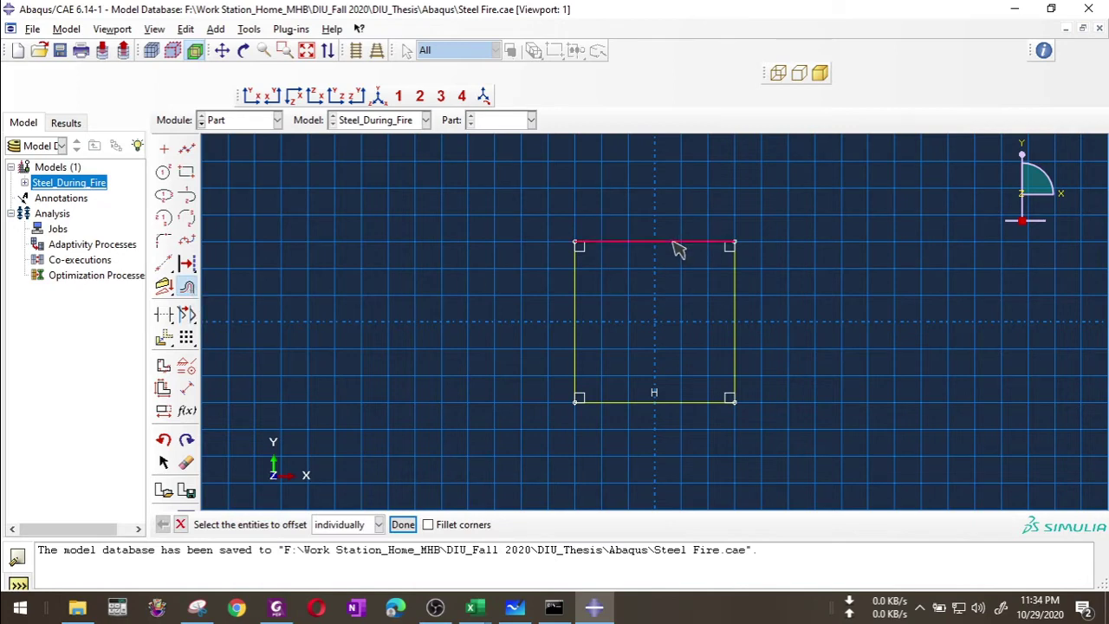
{"action": "left_click", "coordinate": [403, 526]}
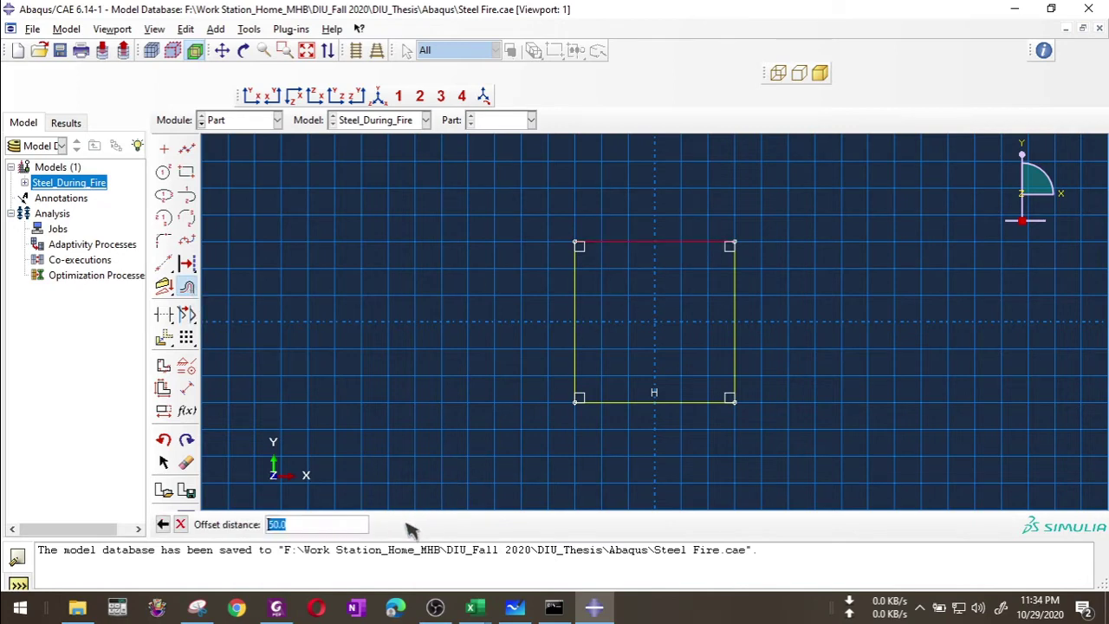
{"action": "type", "text": "19"}
{"action": "key", "text": "Return"}
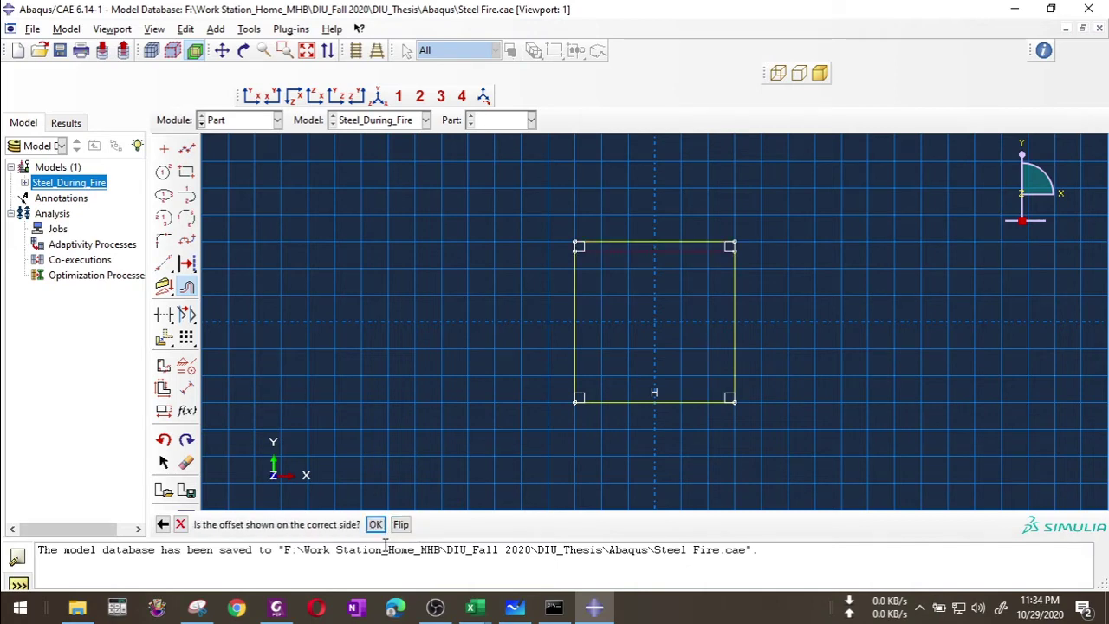
{"action": "scroll", "coordinate": [631, 251], "scroll_direction": "down", "scroll_amount": 1}
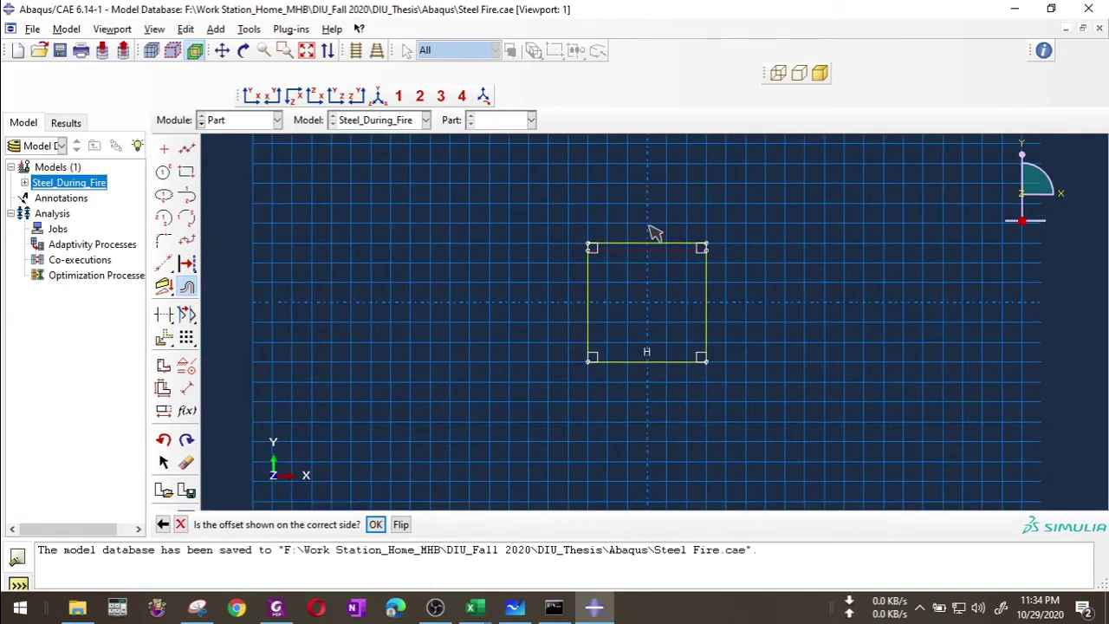
{"action": "scroll", "coordinate": [655, 234], "scroll_direction": "up", "scroll_amount": 2}
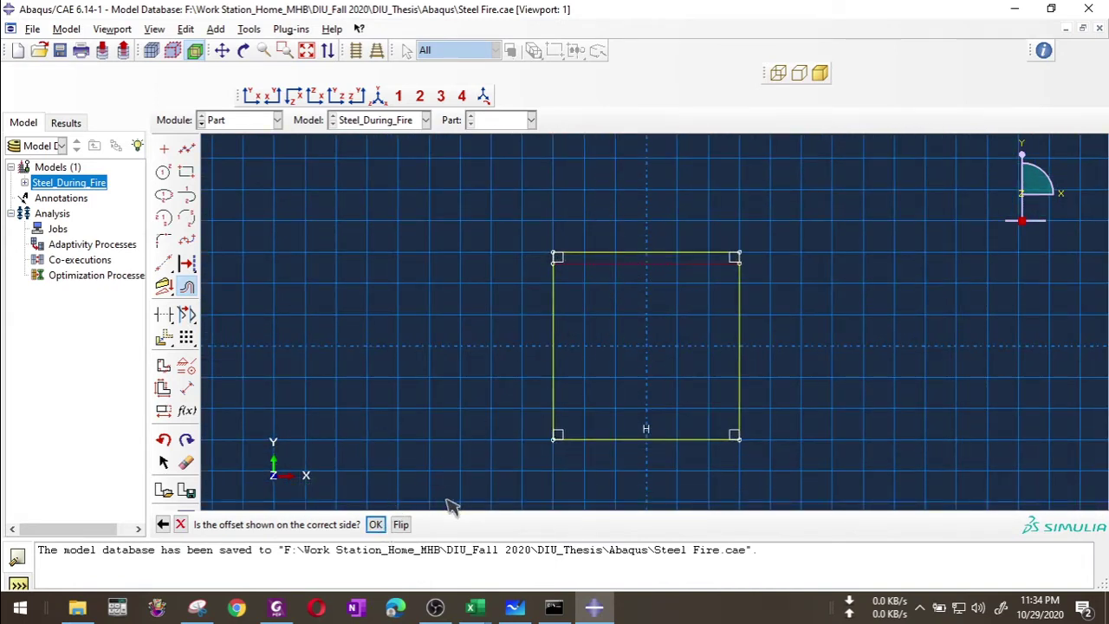
{"action": "left_click", "coordinate": [377, 525]}
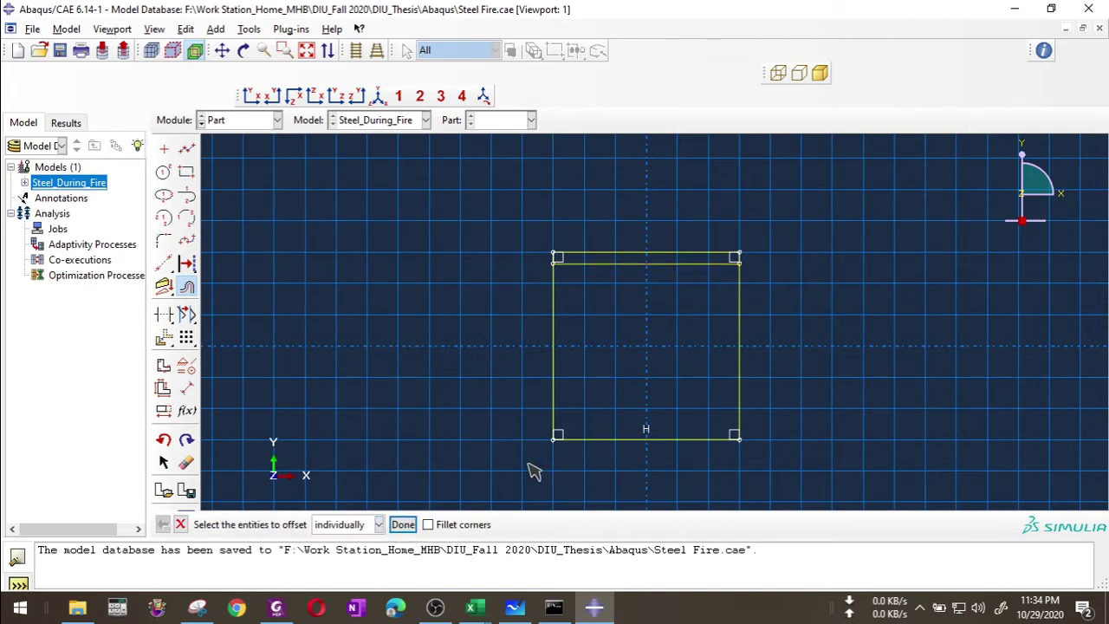
Offset the rectangle's bottom edge inward by 19 to form the bottom flange.
{"action": "left_click", "coordinate": [617, 437]}
{"action": "left_click", "coordinate": [401, 526]}
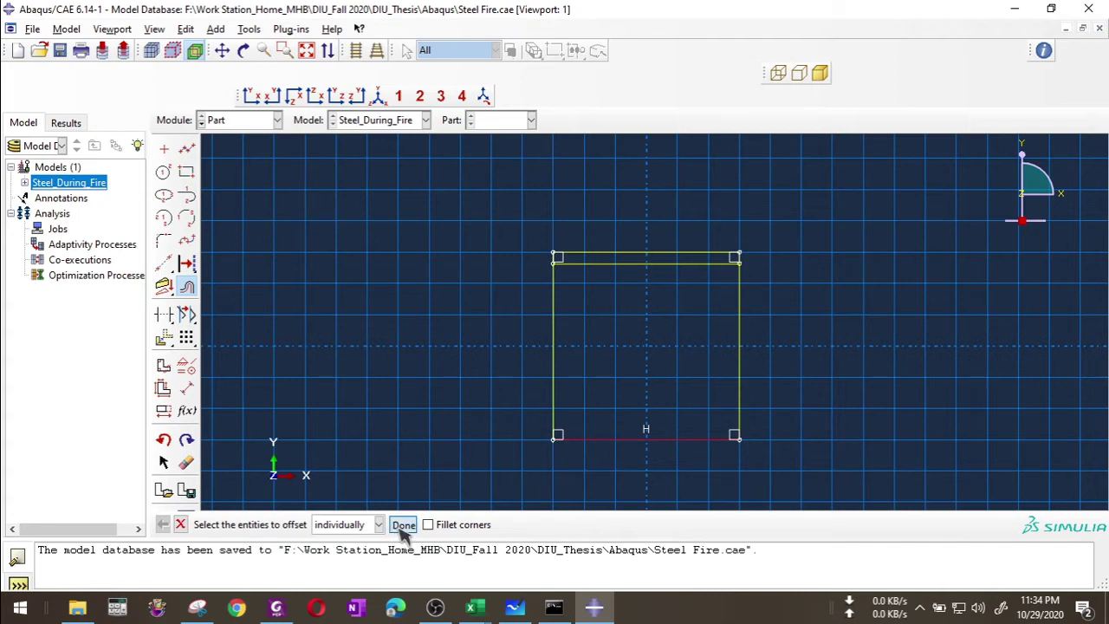
{"action": "key", "text": "Return"}
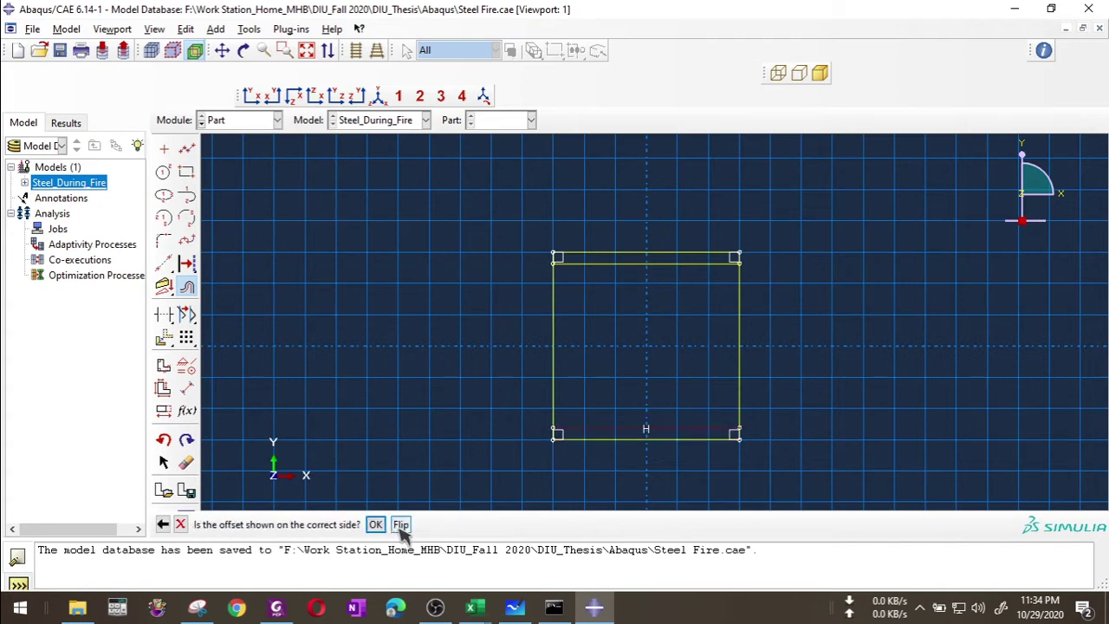
{"action": "left_click", "coordinate": [375, 525]}
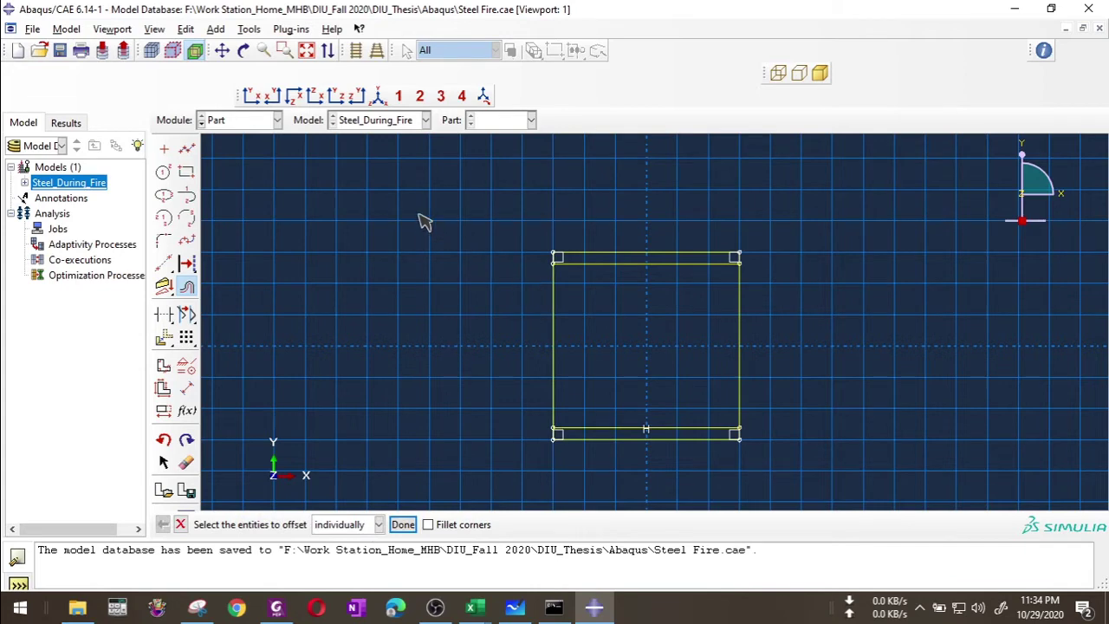
Offset the rectangle's left edge inward by 150 to create a vertical line through the section's centre.
{"action": "scroll", "coordinate": [427, 222], "scroll_direction": "down", "scroll_amount": 2}
{"action": "scroll", "coordinate": [437, 238], "scroll_direction": "down", "scroll_amount": 1}
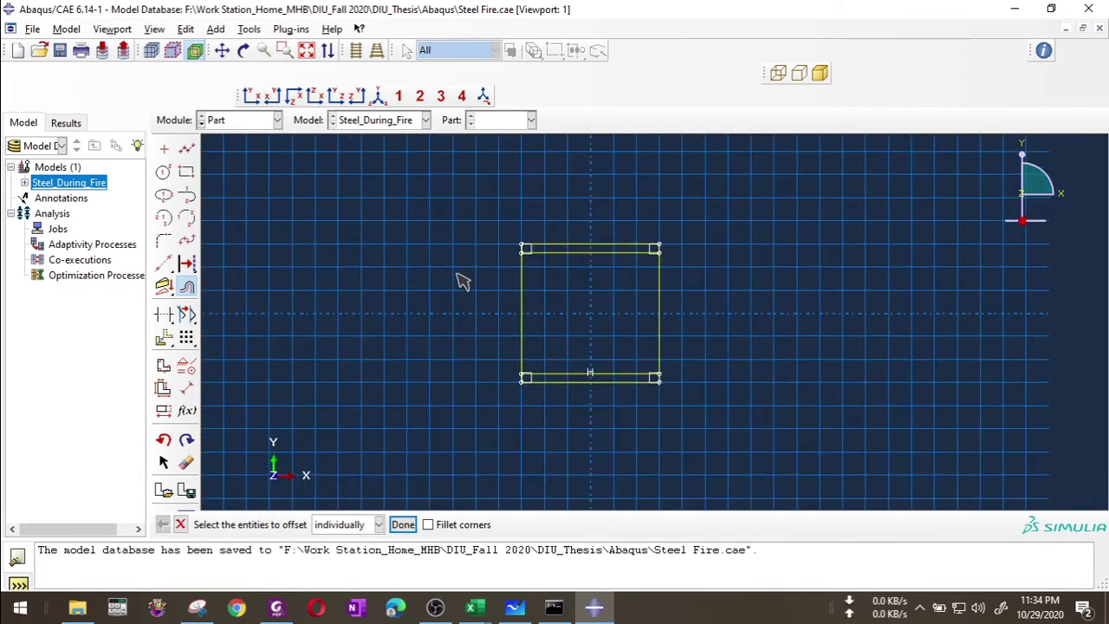
{"action": "left_click", "coordinate": [525, 301]}
{"action": "left_click", "coordinate": [403, 524]}
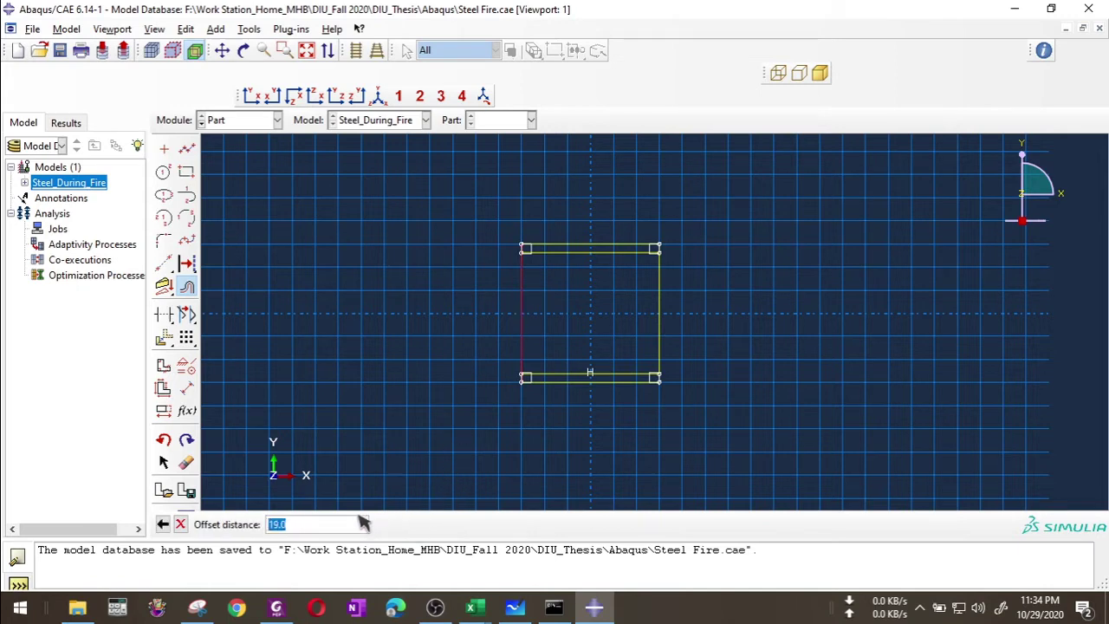
{"action": "type", "text": "15"}
{"action": "key", "text": "Return"}
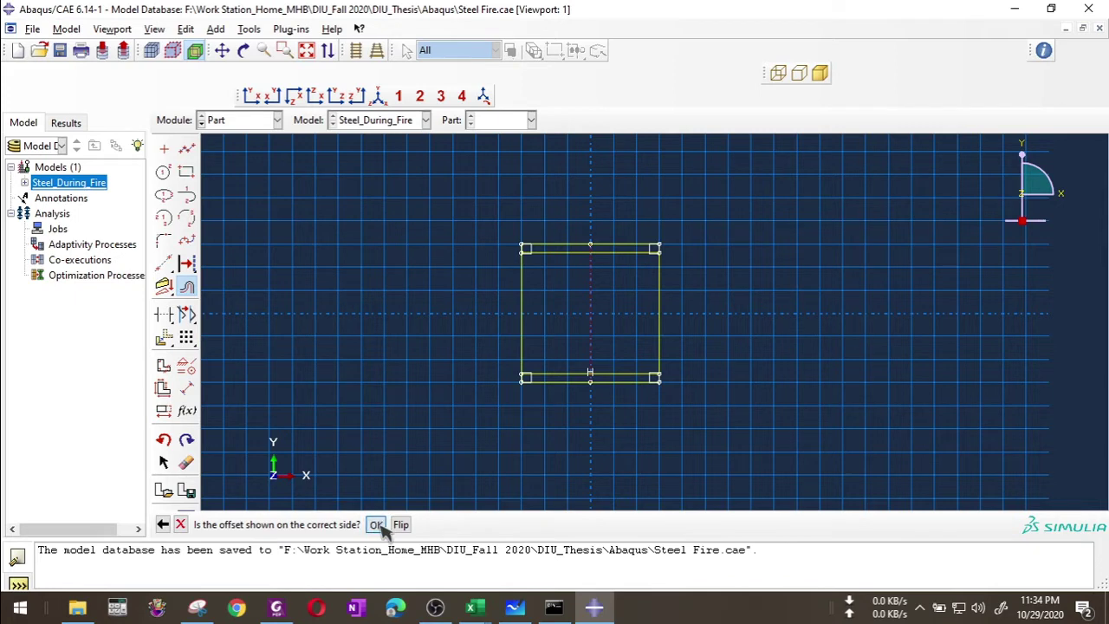
{"action": "left_click", "coordinate": [372, 525]}
Offset the vertical centre line to its right by 5.5 to form one face of the web.
{"action": "scroll", "coordinate": [610, 264], "scroll_direction": "up", "scroll_amount": 4}
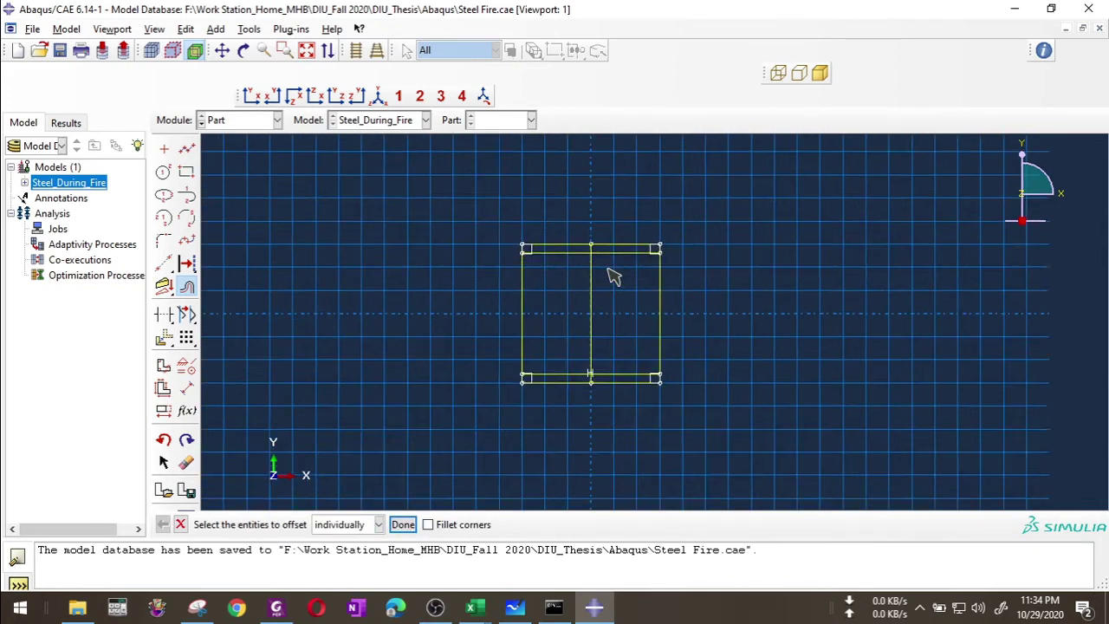
{"action": "scroll", "coordinate": [614, 284], "scroll_direction": "up", "scroll_amount": 1}
{"action": "scroll", "coordinate": [613, 283], "scroll_direction": "down", "scroll_amount": 1}
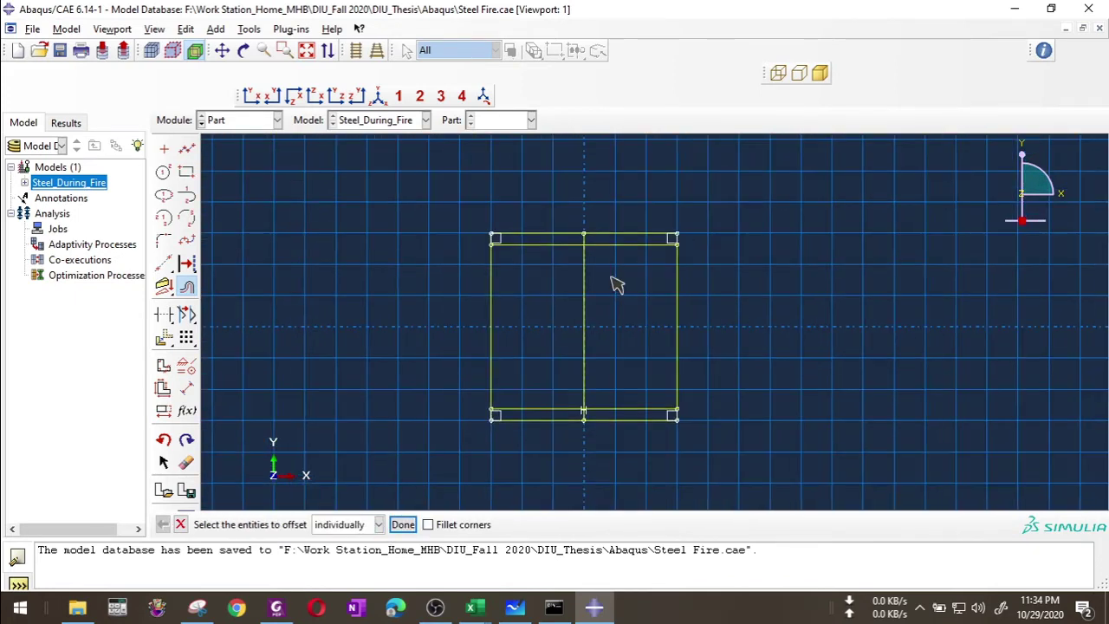
{"action": "scroll", "coordinate": [609, 299], "scroll_direction": "down", "scroll_amount": 1}
{"action": "scroll", "coordinate": [606, 303], "scroll_direction": "up", "scroll_amount": 3}
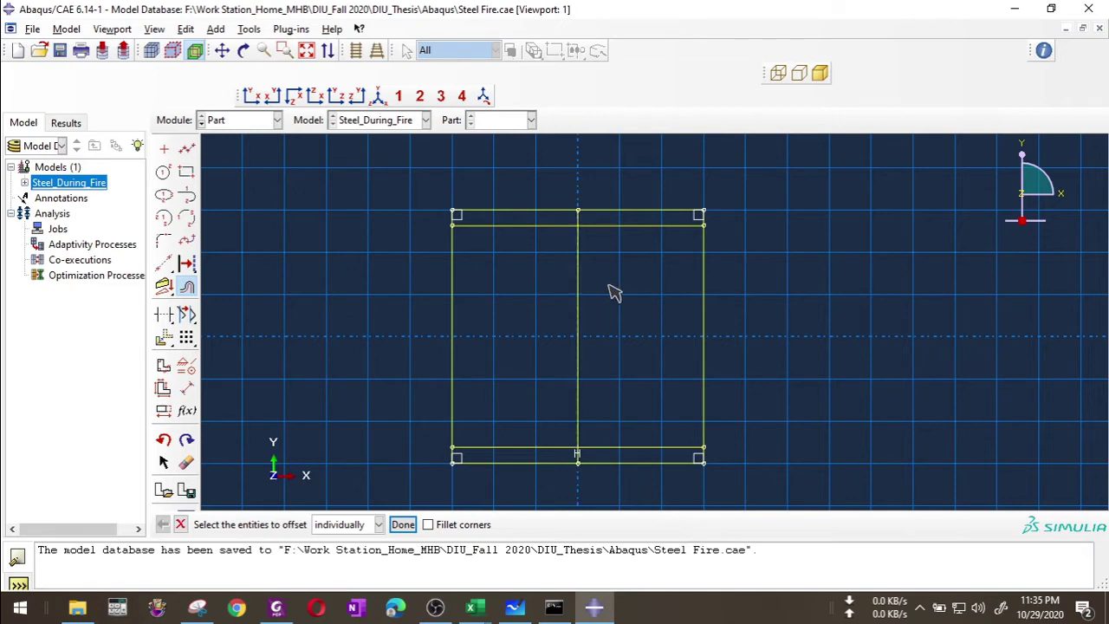
{"action": "left_click", "coordinate": [578, 374]}
{"action": "left_click", "coordinate": [403, 524]}
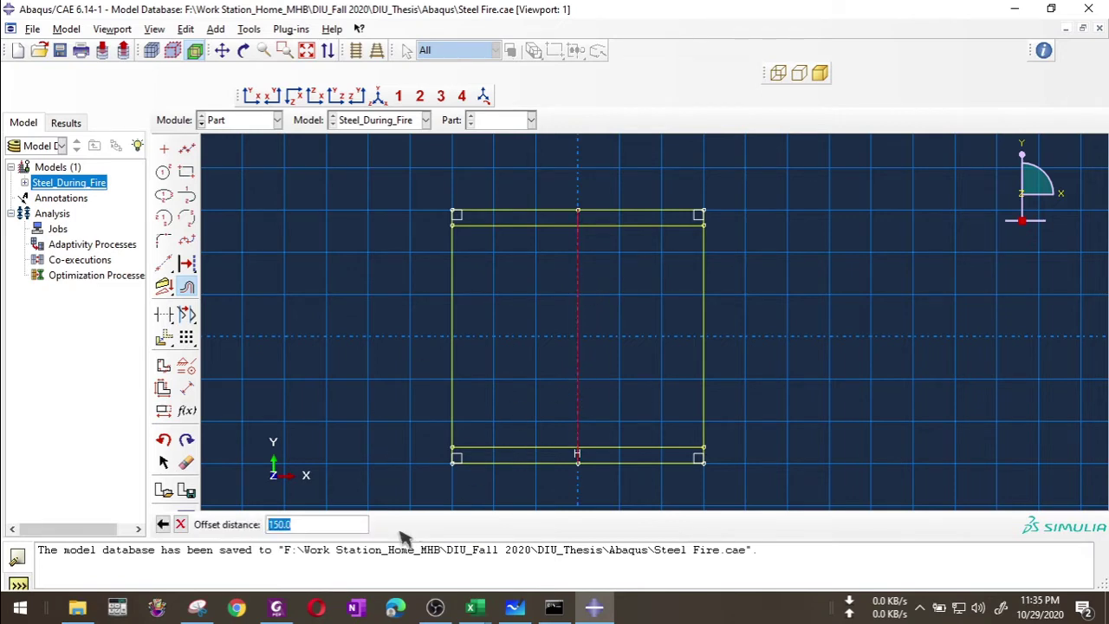
{"action": "key", "text": "Return"}
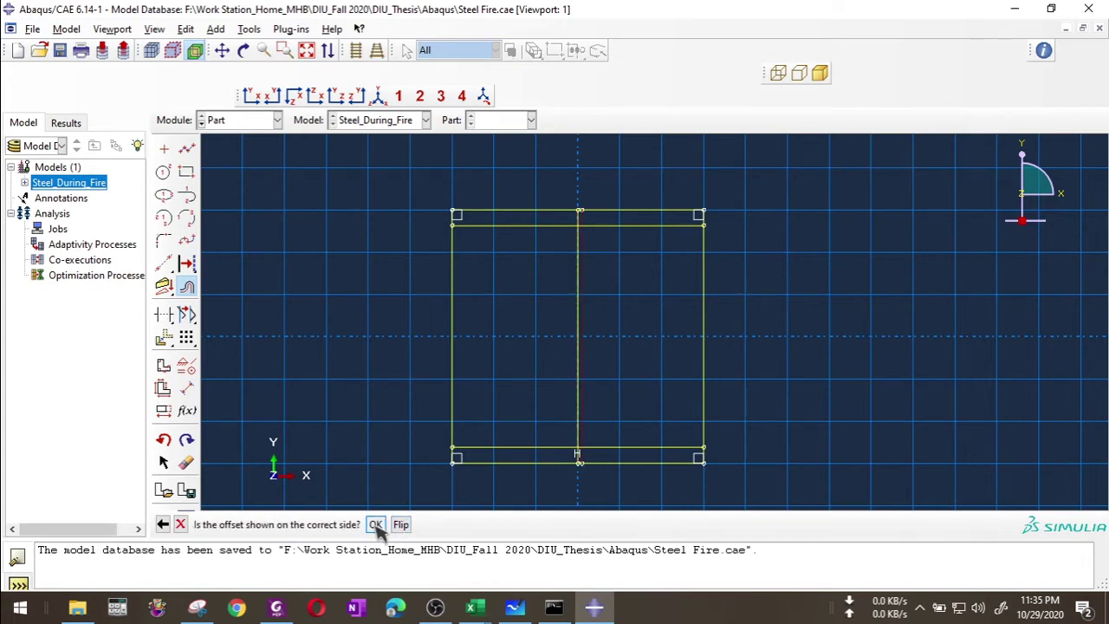
{"action": "left_click", "coordinate": [377, 524]}
Offset the vertical centre line to its left by 5.5 to form the other face of the web.
{"action": "left_click", "coordinate": [578, 357]}
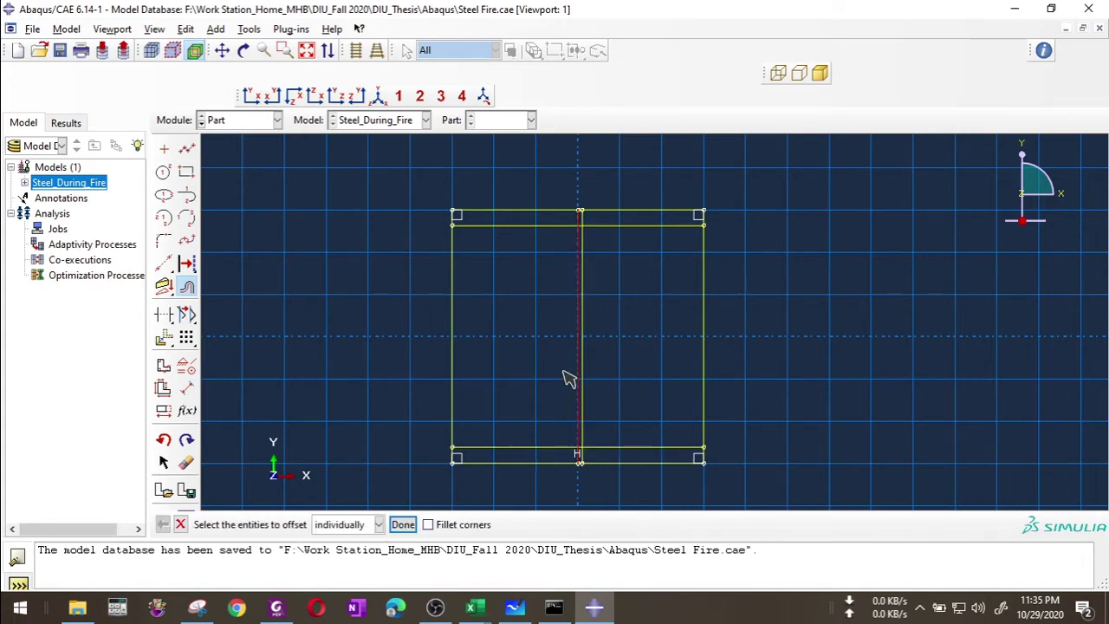
{"action": "left_click", "coordinate": [411, 522]}
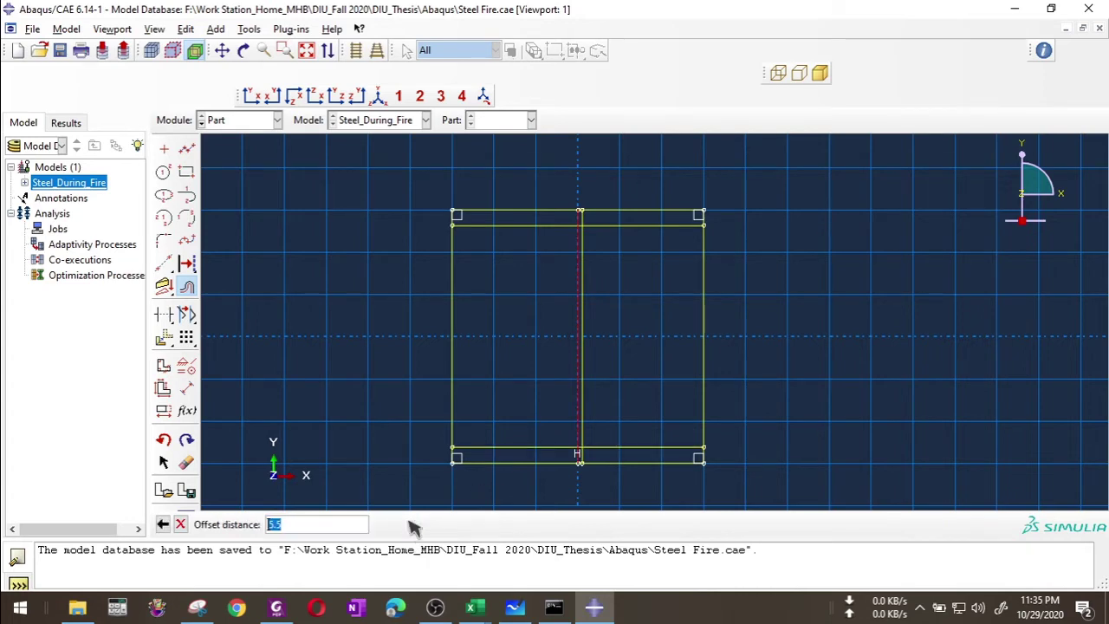
{"action": "key", "text": "Return"}
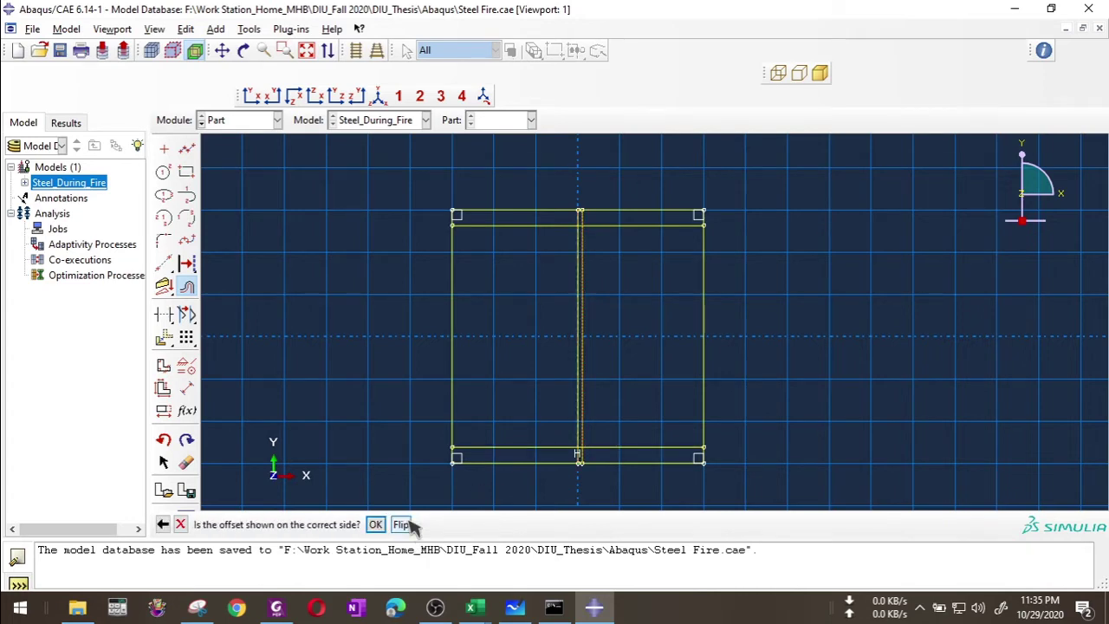
{"action": "left_click", "coordinate": [402, 524]}
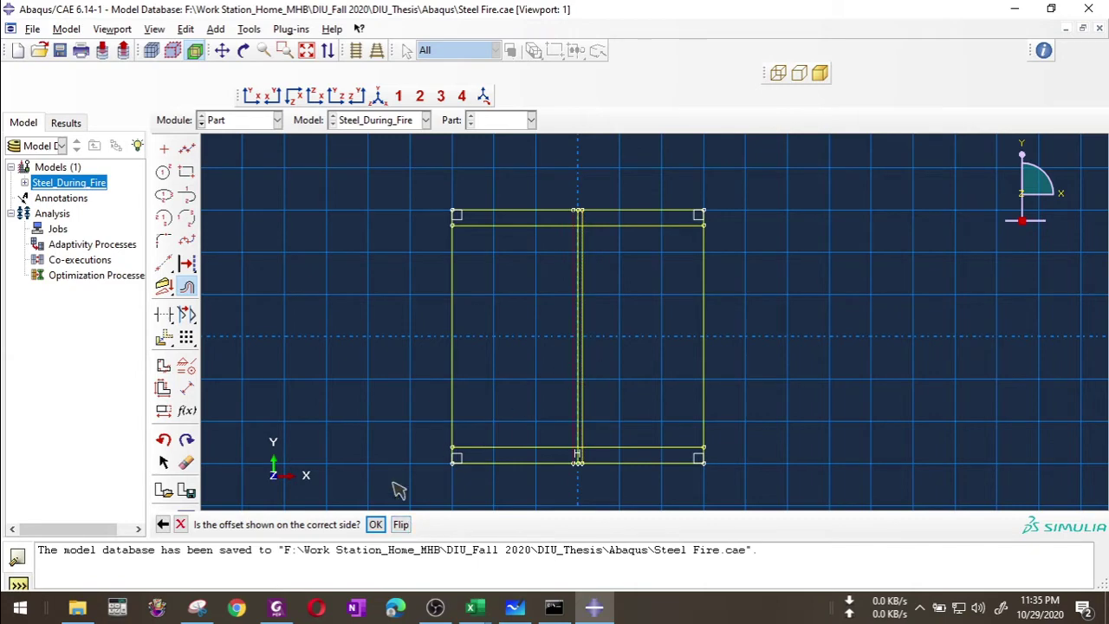
{"action": "left_click", "coordinate": [375, 525]}
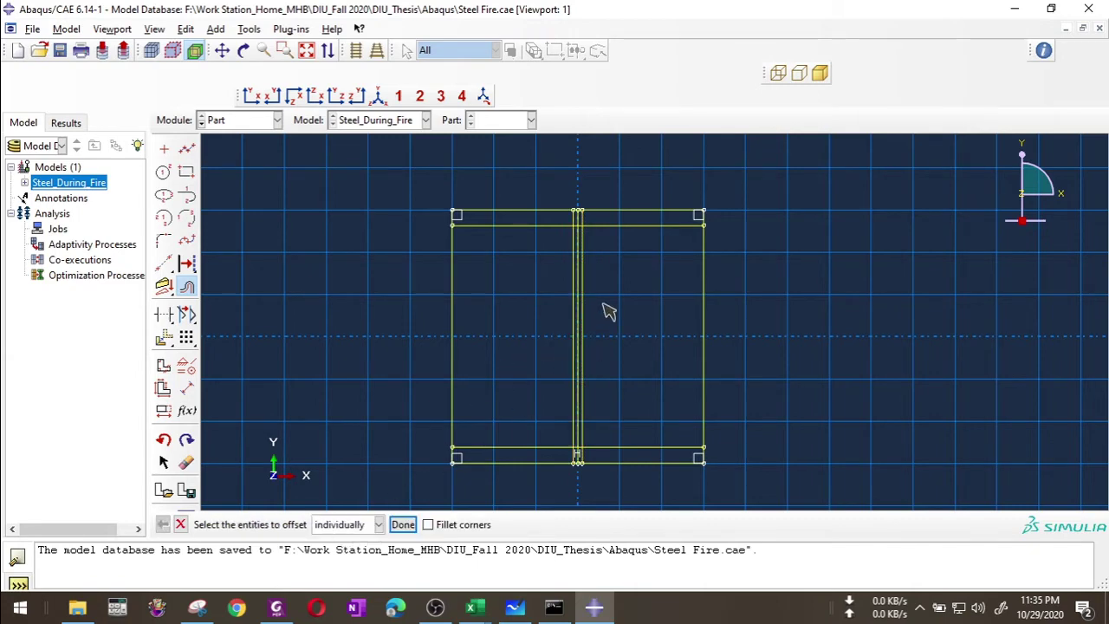
{"action": "left_click", "coordinate": [197, 290]}
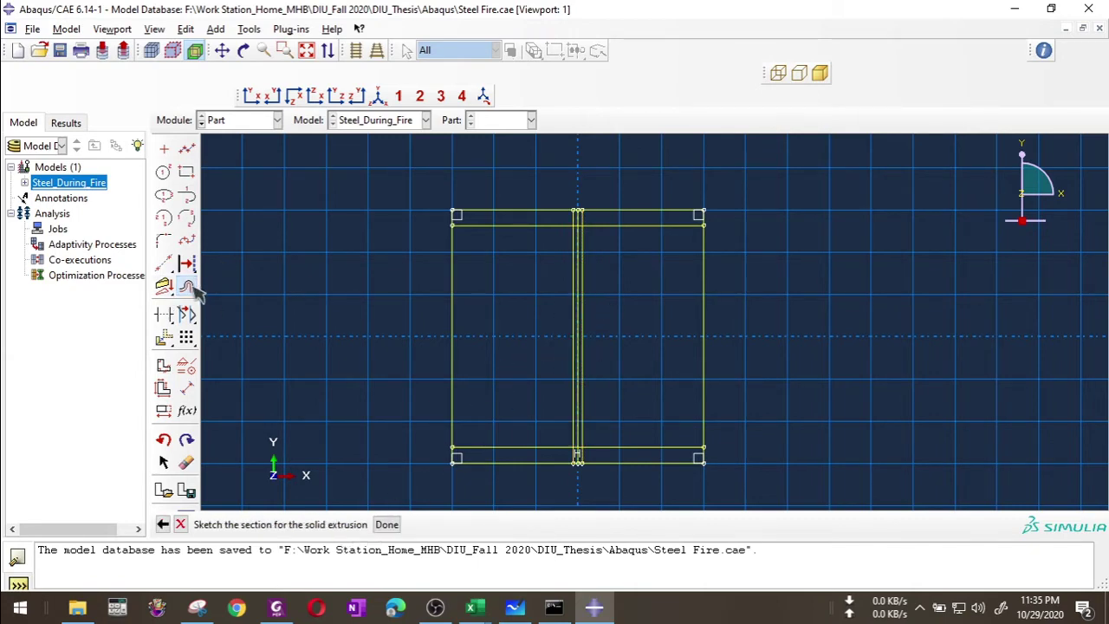
Delete the vertical centre line between the two web faces.
{"action": "left_click", "coordinate": [186, 463]}
{"action": "scroll", "coordinate": [582, 366], "scroll_direction": "down", "scroll_amount": 2}
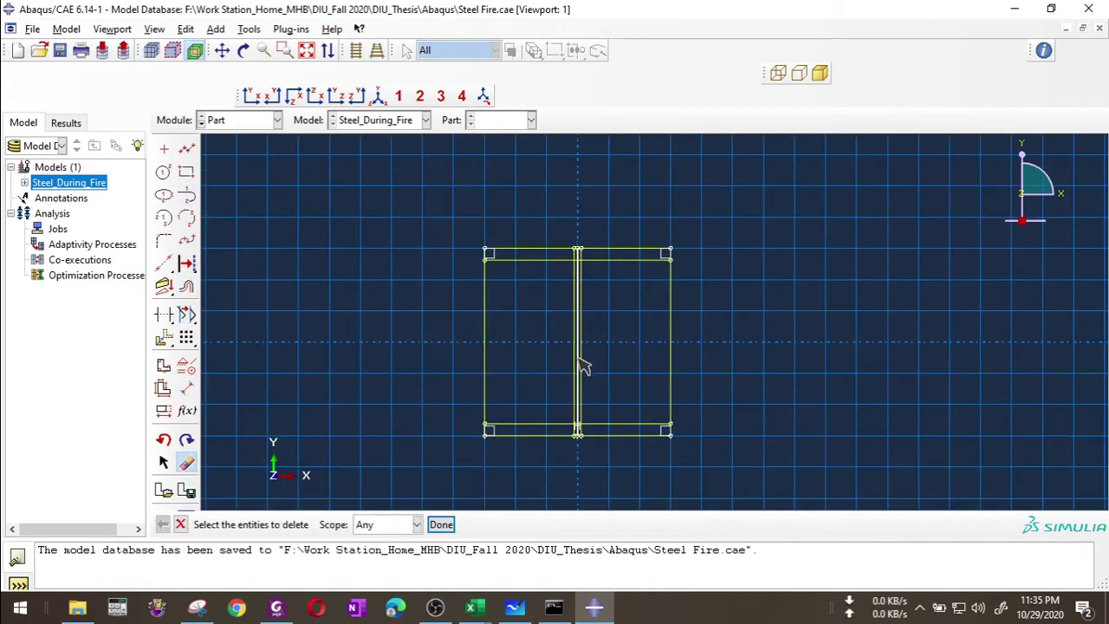
{"action": "scroll", "coordinate": [583, 366], "scroll_direction": "up", "scroll_amount": 4}
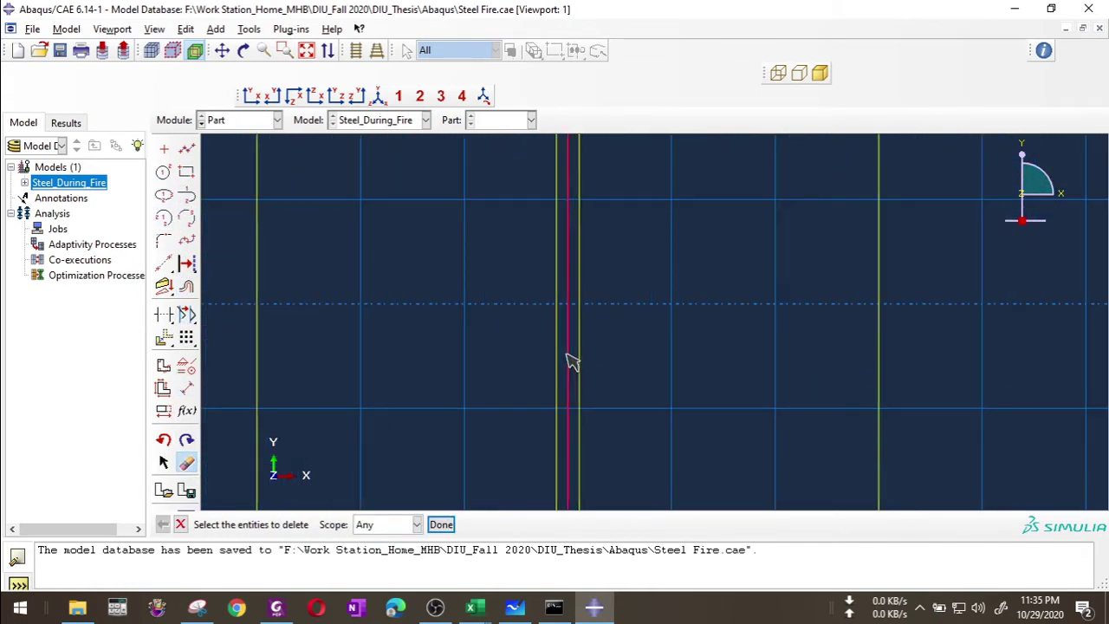
{"action": "left_click", "coordinate": [570, 361]}
{"action": "left_click", "coordinate": [443, 525]}
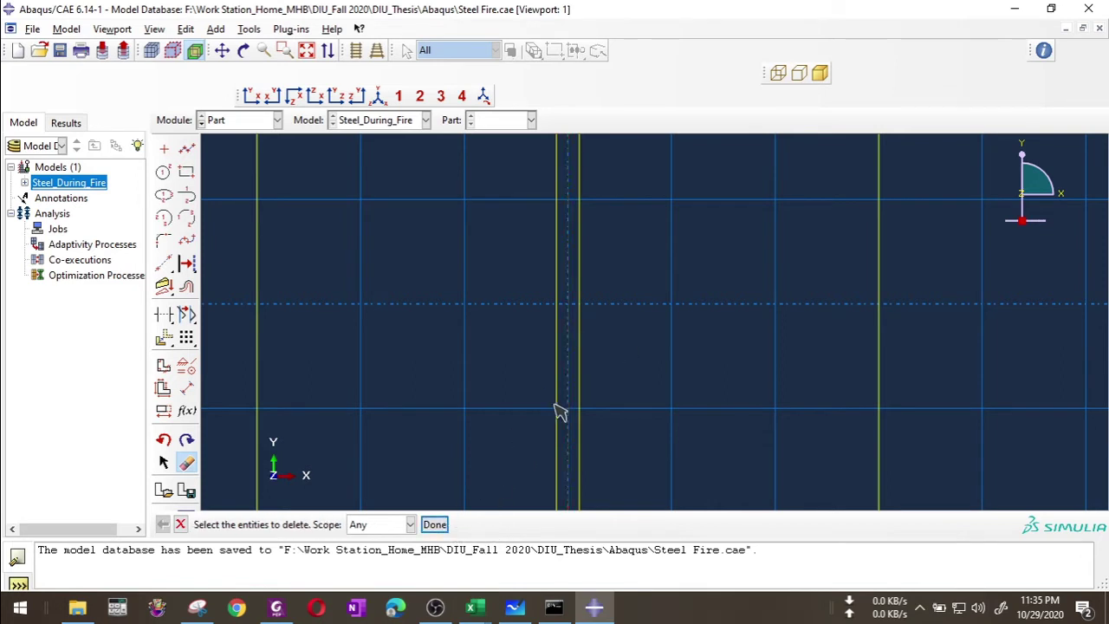
{"action": "scroll", "coordinate": [621, 280], "scroll_direction": "down", "scroll_amount": 2}
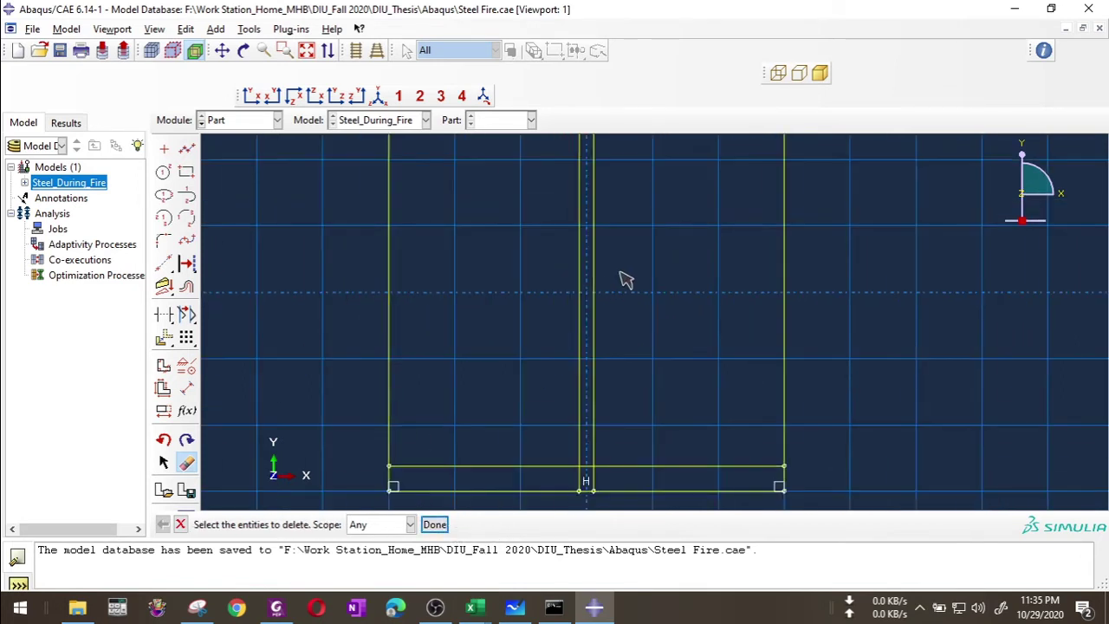
{"action": "scroll", "coordinate": [621, 280], "scroll_direction": "down", "scroll_amount": 1}
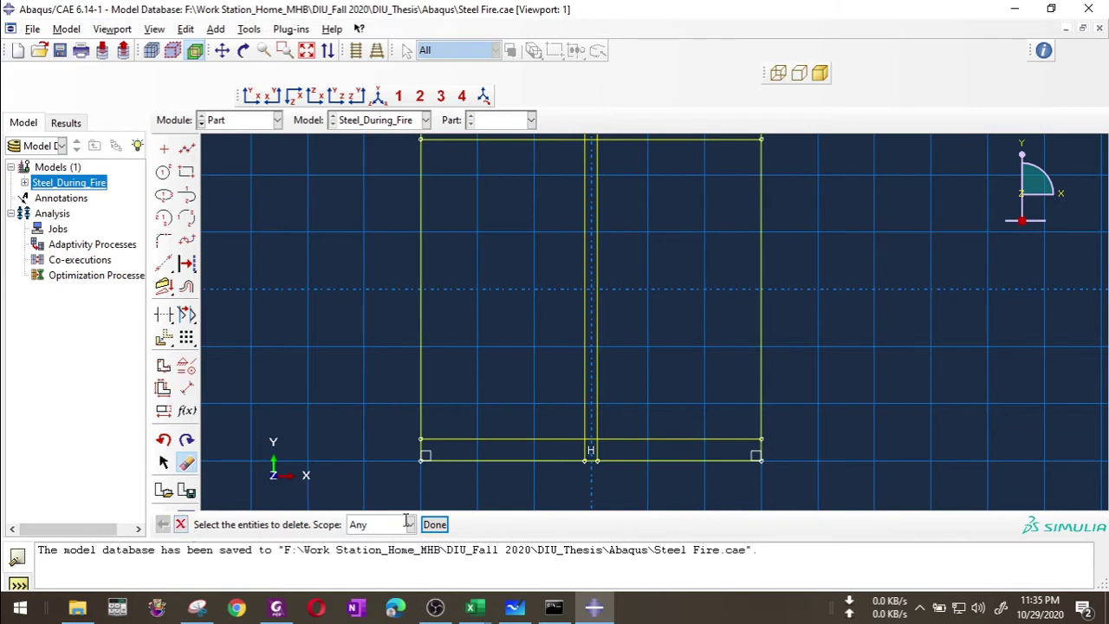
{"action": "left_click", "coordinate": [434, 524]}
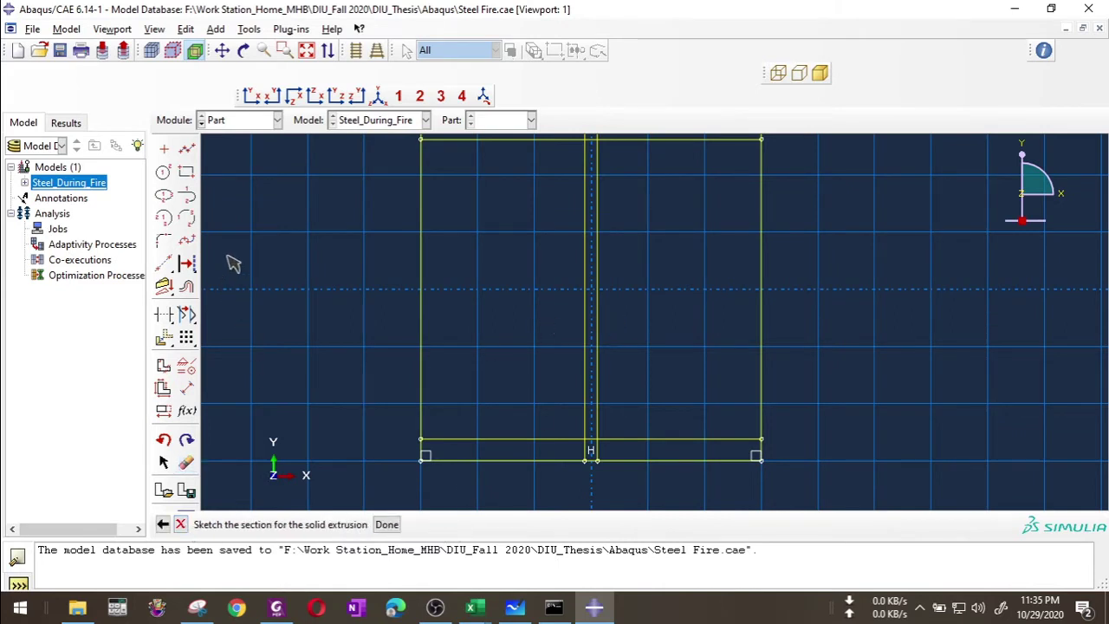
Trim away the rectangle's left and right edge segments between the top and bottom flanges.
{"action": "left_click", "coordinate": [164, 316]}
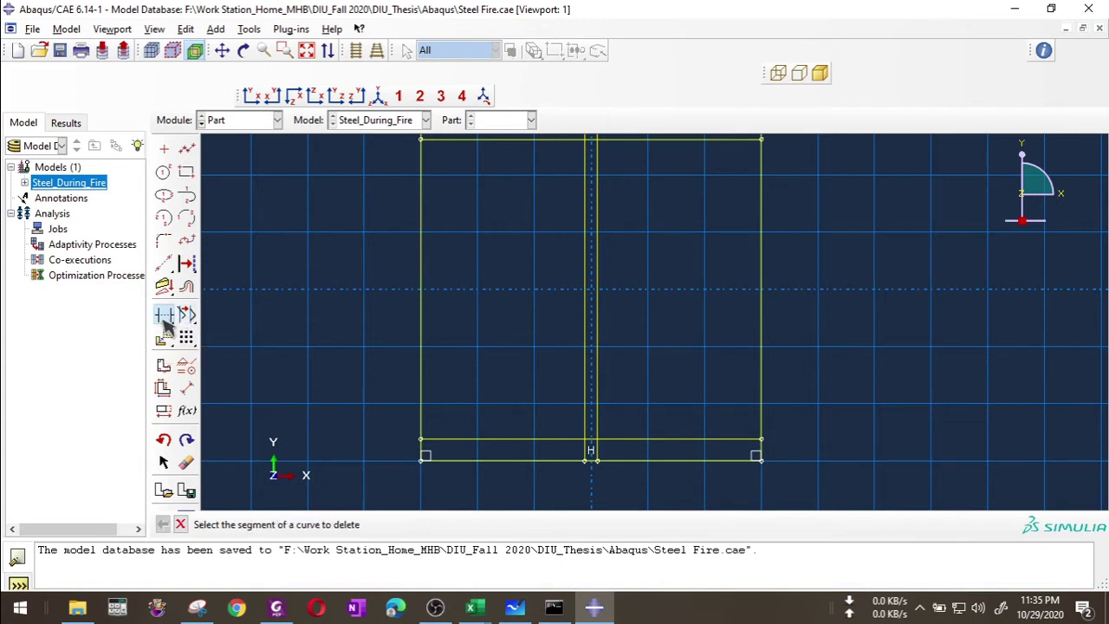
{"action": "left_click", "coordinate": [421, 341]}
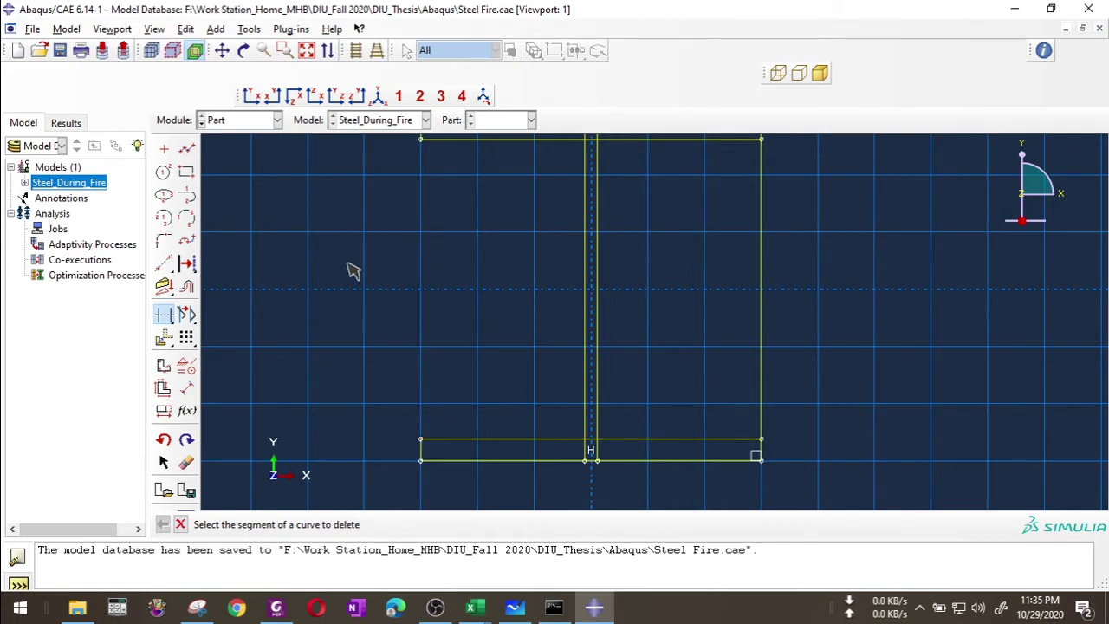
{"action": "scroll", "coordinate": [301, 310], "scroll_direction": "down", "scroll_amount": 2}
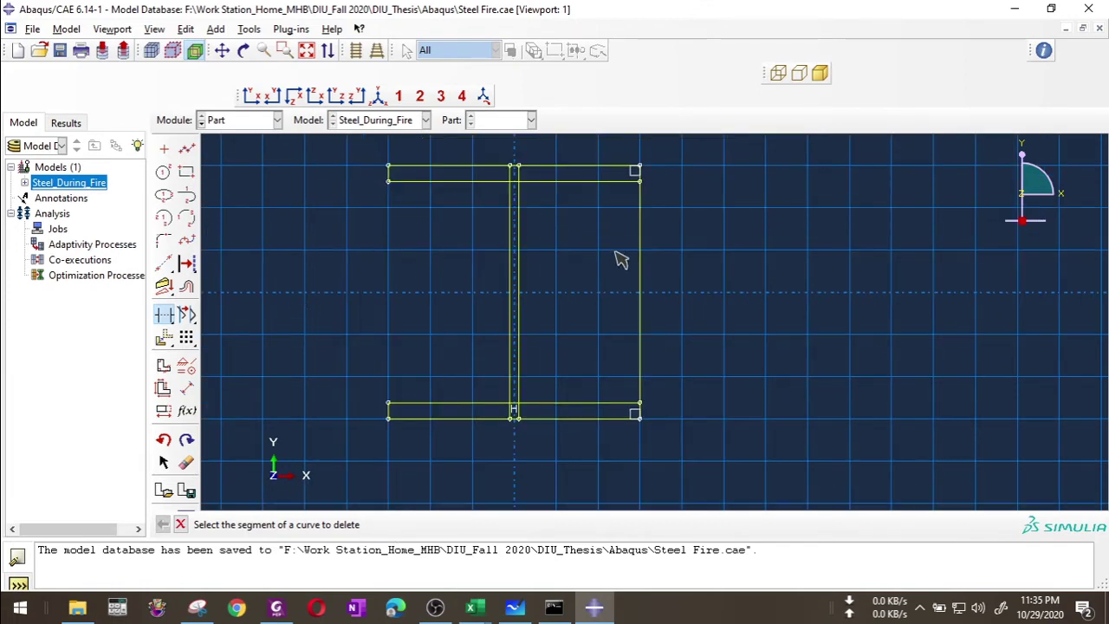
{"action": "left_click", "coordinate": [641, 268]}
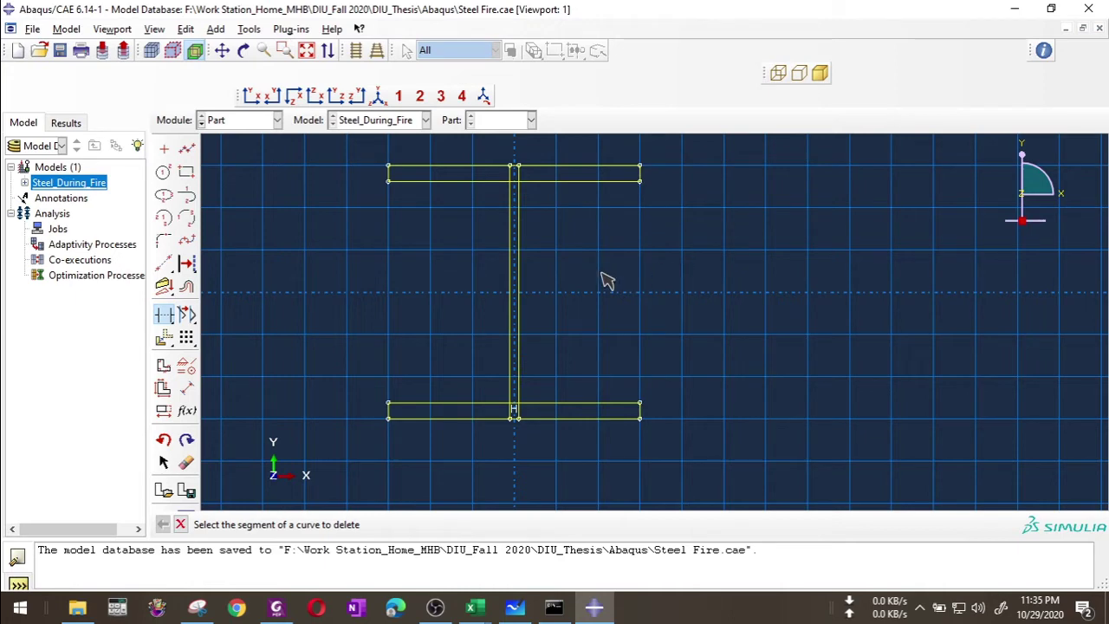
Trim the web lines inside the top flange and the flange's lower edge segment between the web faces.
{"action": "scroll", "coordinate": [520, 164], "scroll_direction": "up", "scroll_amount": 3}
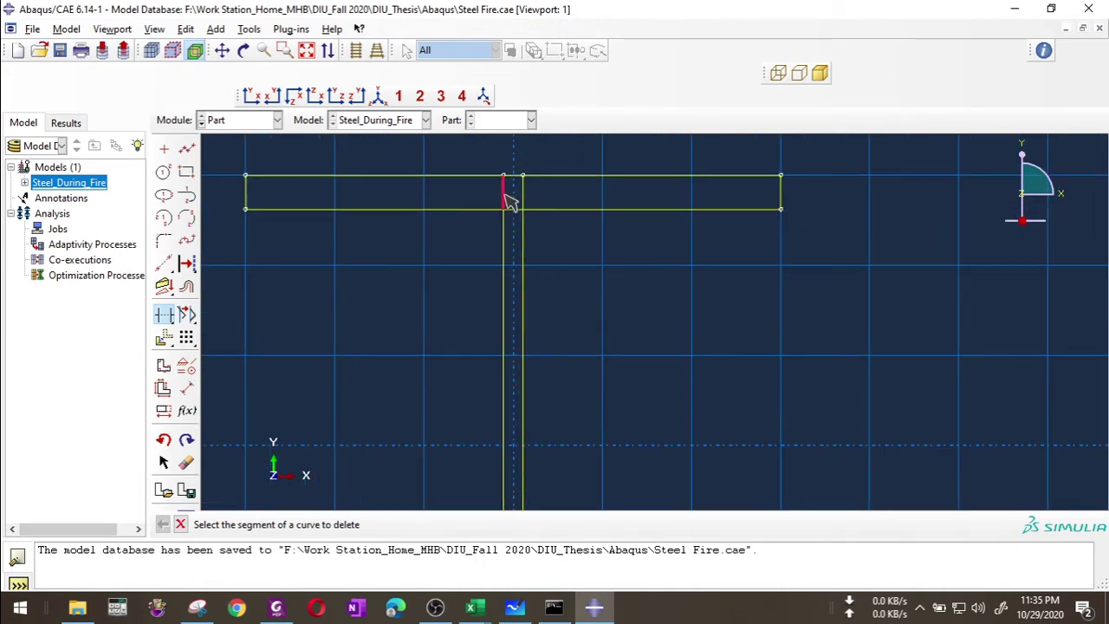
{"action": "left_click", "coordinate": [505, 195]}
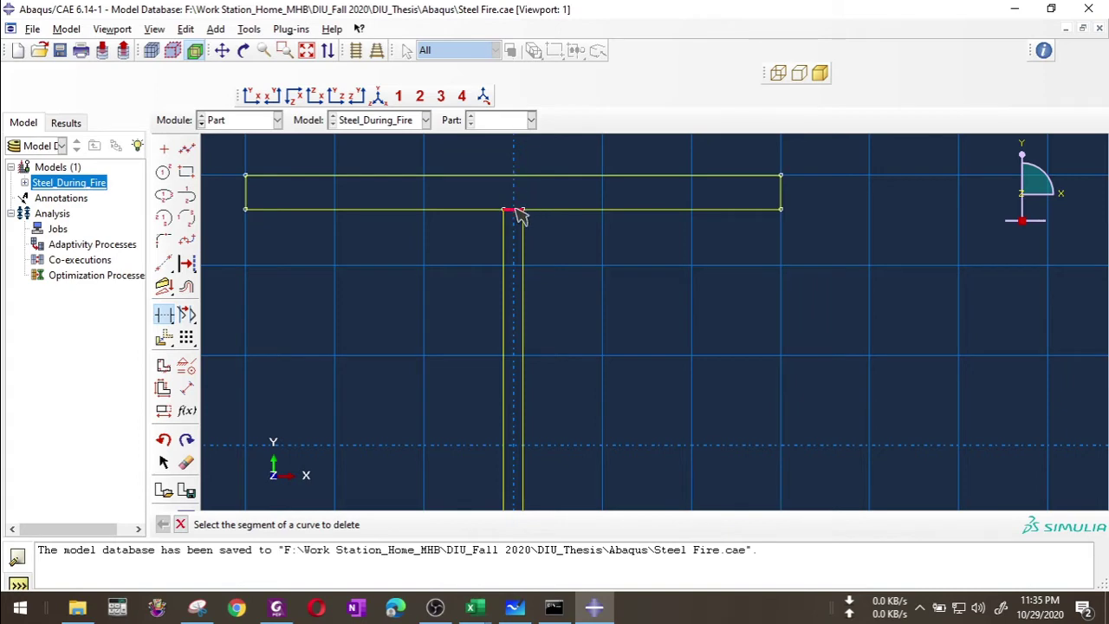
{"action": "left_click", "coordinate": [517, 212]}
{"action": "scroll", "coordinate": [495, 217], "scroll_direction": "down", "scroll_amount": 3}
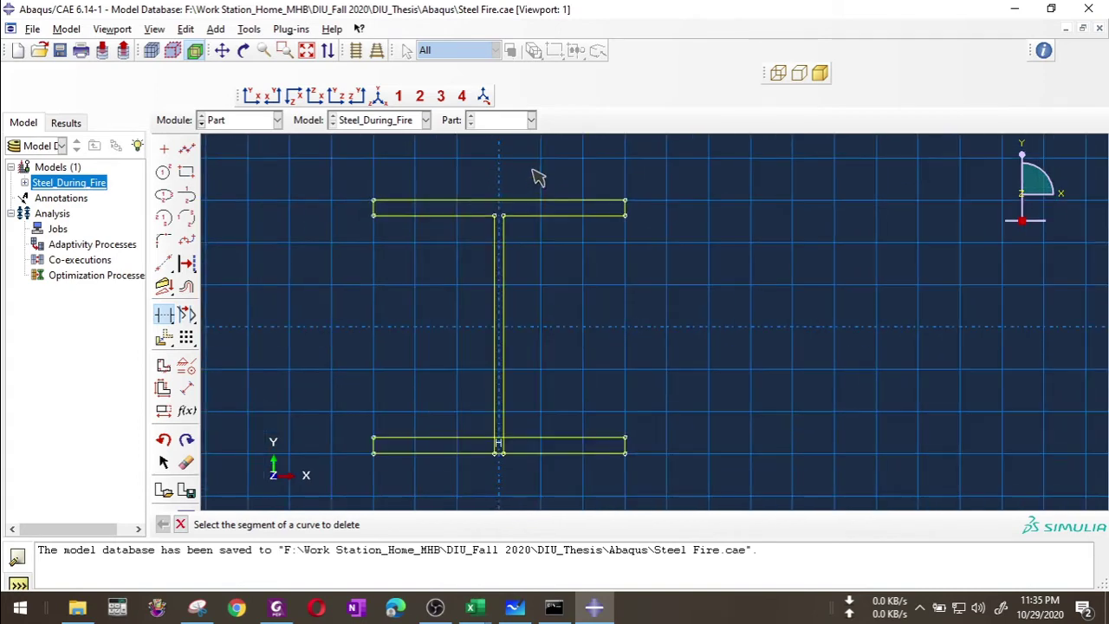
Trim the web lines inside the bottom flange and the flange's upper edge segment between the web faces.
{"action": "scroll", "coordinate": [499, 451], "scroll_direction": "up", "scroll_amount": 3}
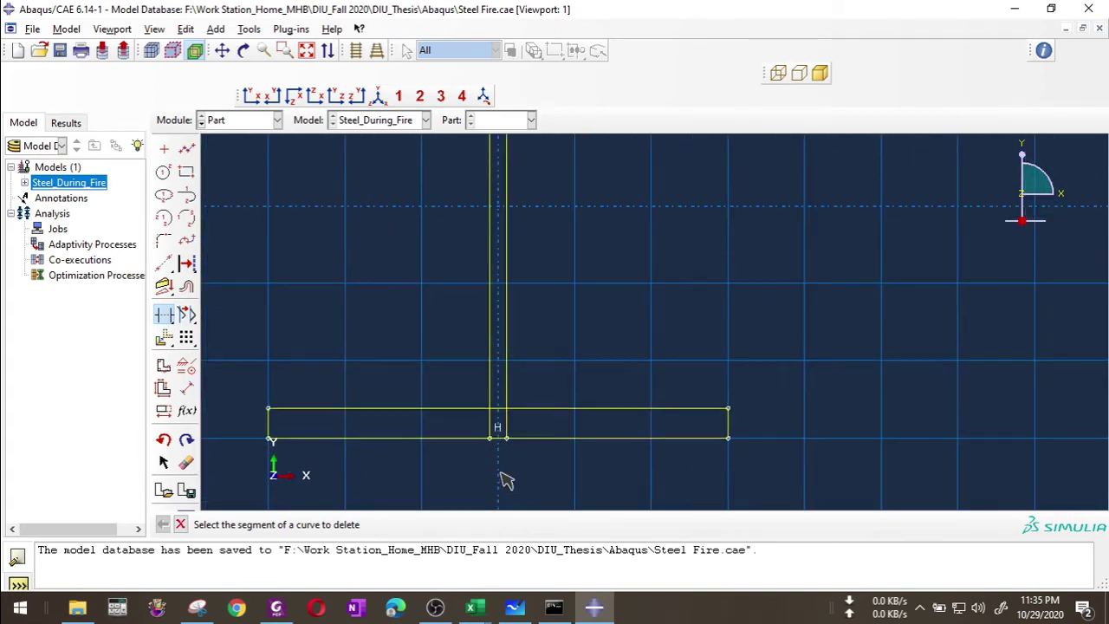
{"action": "left_click", "coordinate": [492, 414]}
{"action": "left_click", "coordinate": [514, 407]}
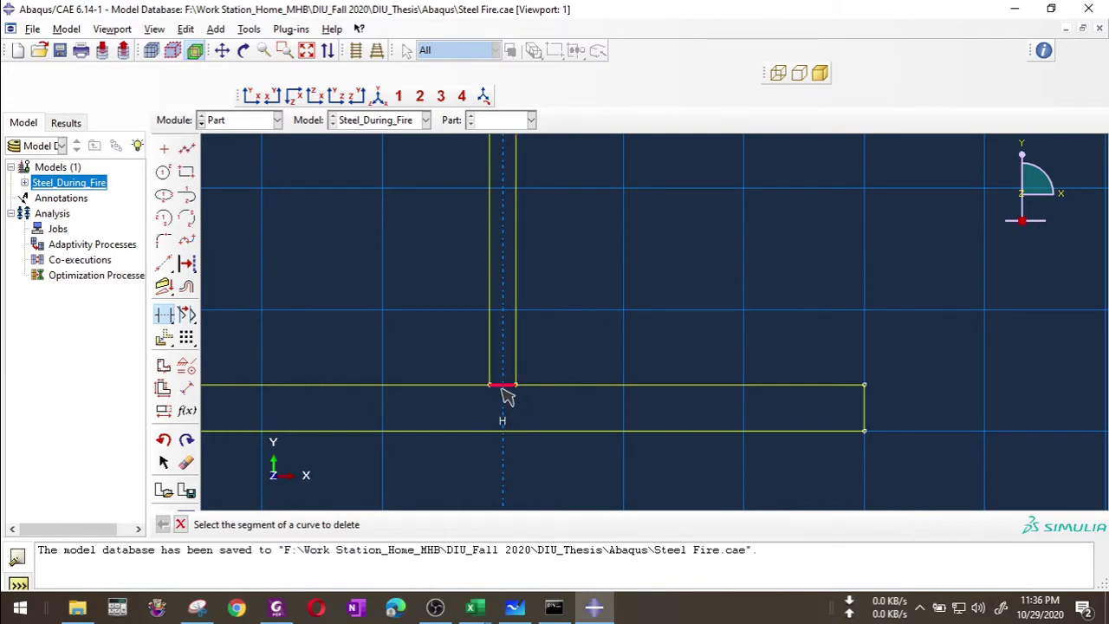
{"action": "scroll", "coordinate": [663, 289], "scroll_direction": "down", "scroll_amount": 4}
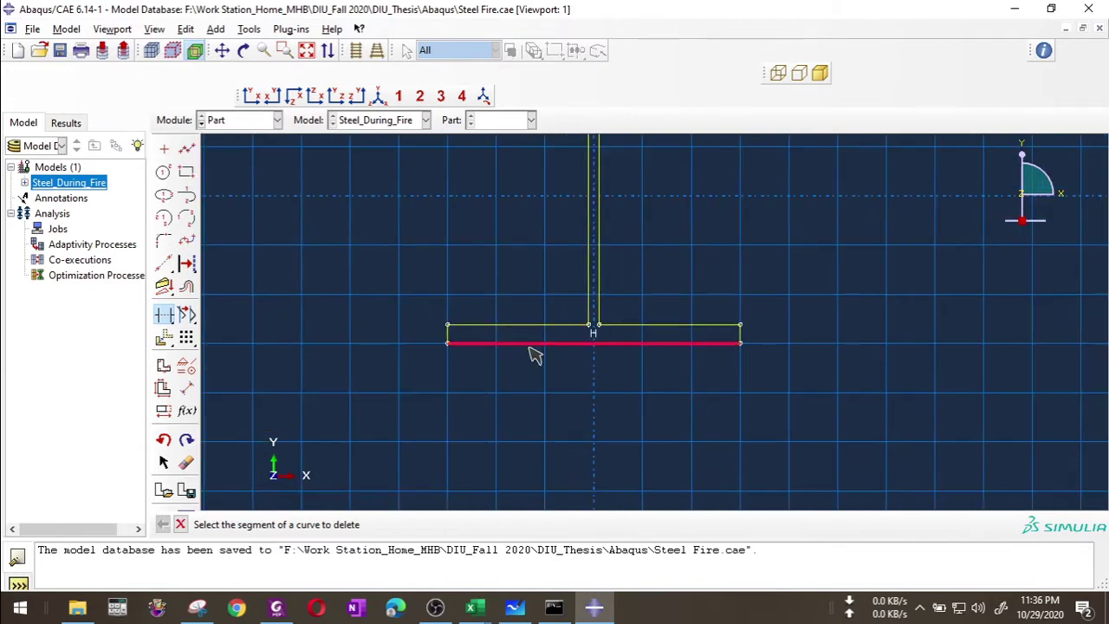
{"action": "scroll", "coordinate": [489, 364], "scroll_direction": "down", "scroll_amount": 2}
{"action": "scroll", "coordinate": [397, 491], "scroll_direction": "down", "scroll_amount": 1}
{"action": "scroll", "coordinate": [451, 208], "scroll_direction": "up", "scroll_amount": 2}
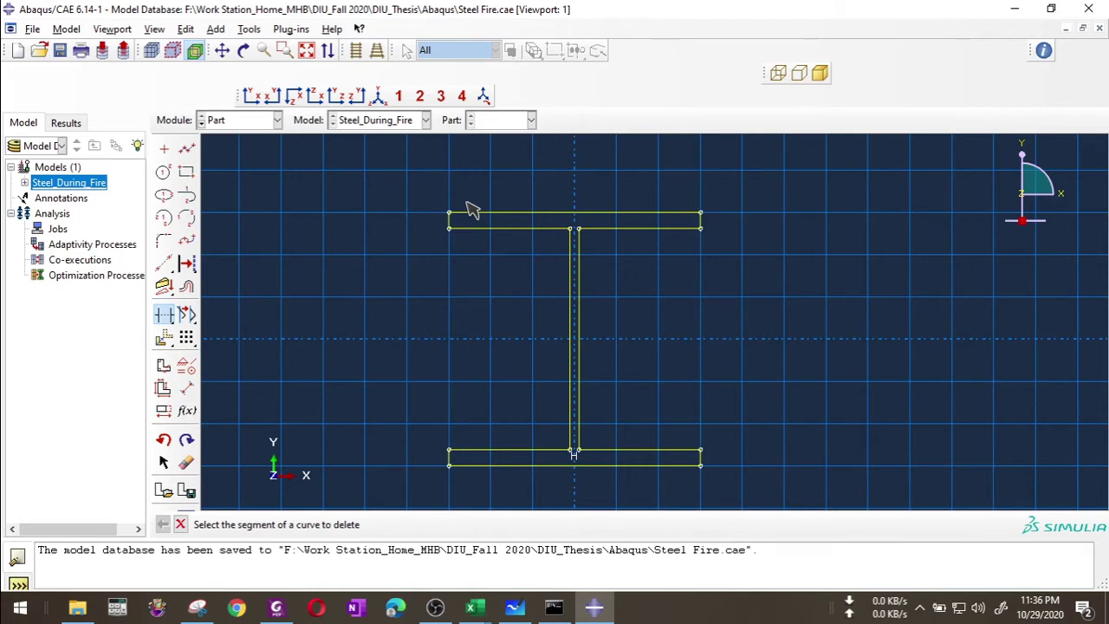
{"action": "left_click", "coordinate": [164, 316]}
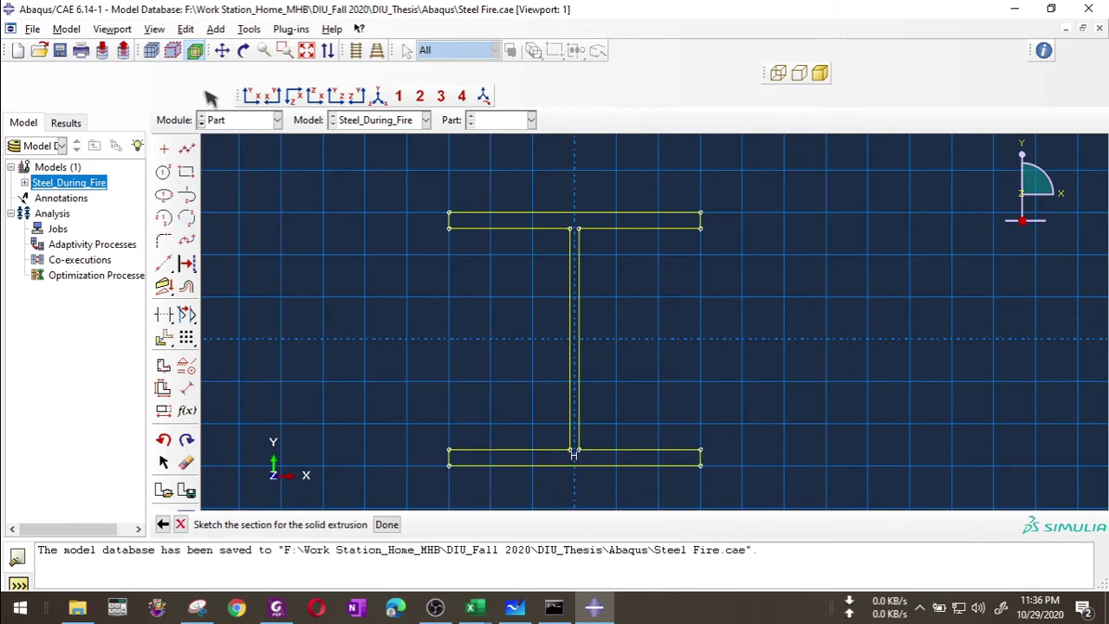
Switch to Microsoft Whiteboard and circle the specimen length 4400 in red on the beam drawing.
{"action": "left_click", "coordinate": [515, 609]}
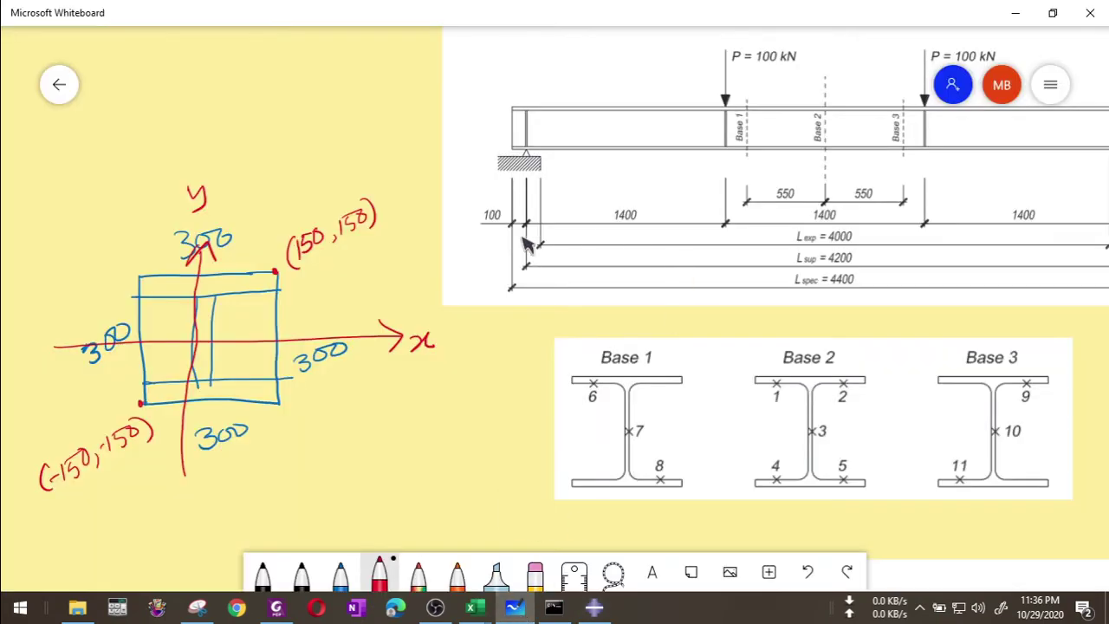
{"action": "right_click_drag", "start_coordinate": [448, 423], "coordinate": [98, 428]}
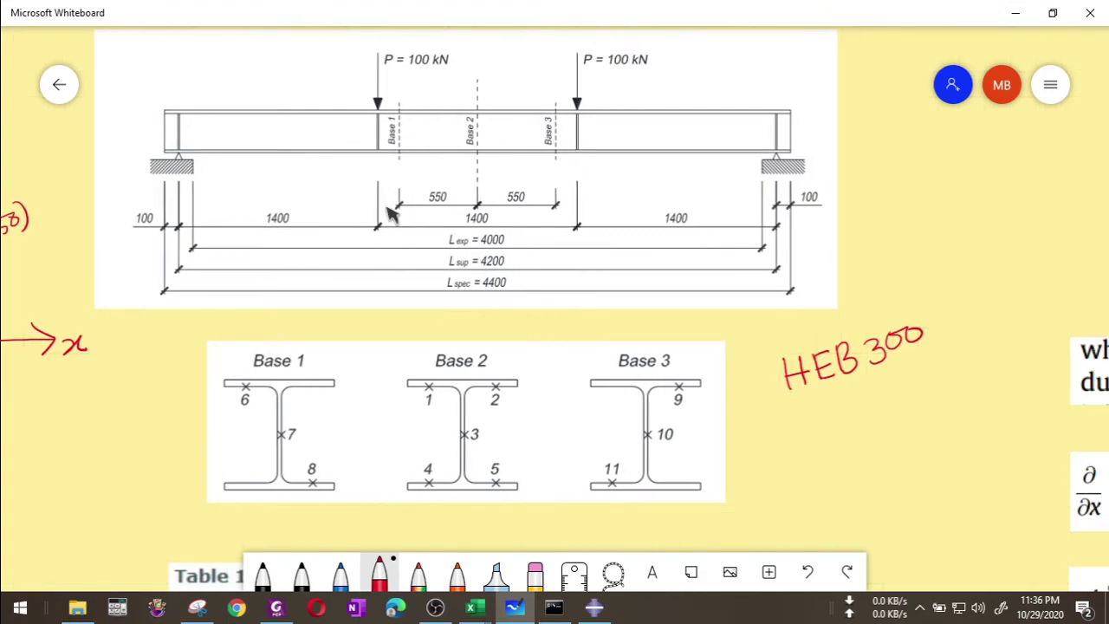
{"action": "scroll", "coordinate": [389, 213], "scroll_direction": "up", "scroll_amount": 2}
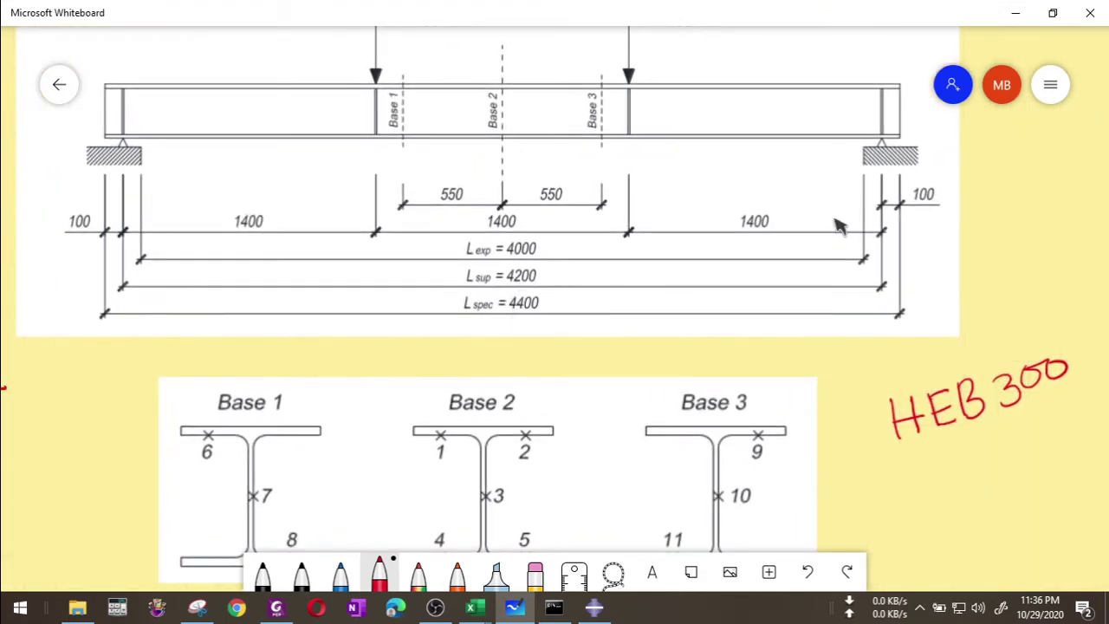
{"action": "left_click_drag", "start_coordinate": [500, 309], "coordinate": [524, 293]}
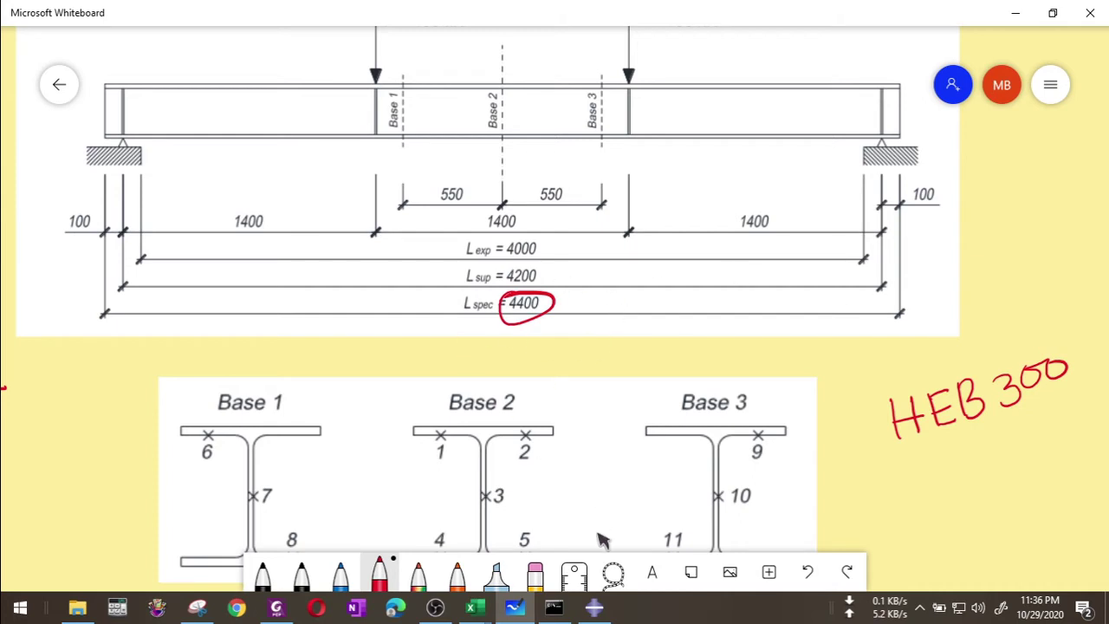
Switch back to Abaqus/CAE, finish the I-section sketch and extrude it to a depth of 4400.
{"action": "left_click", "coordinate": [594, 608]}
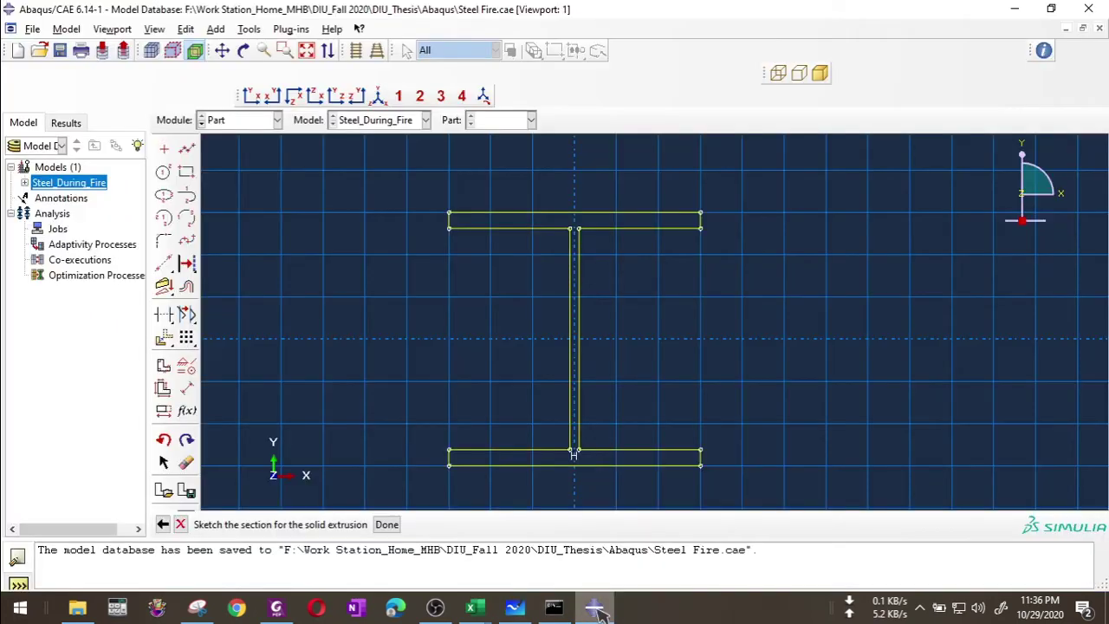
{"action": "left_click", "coordinate": [386, 524]}
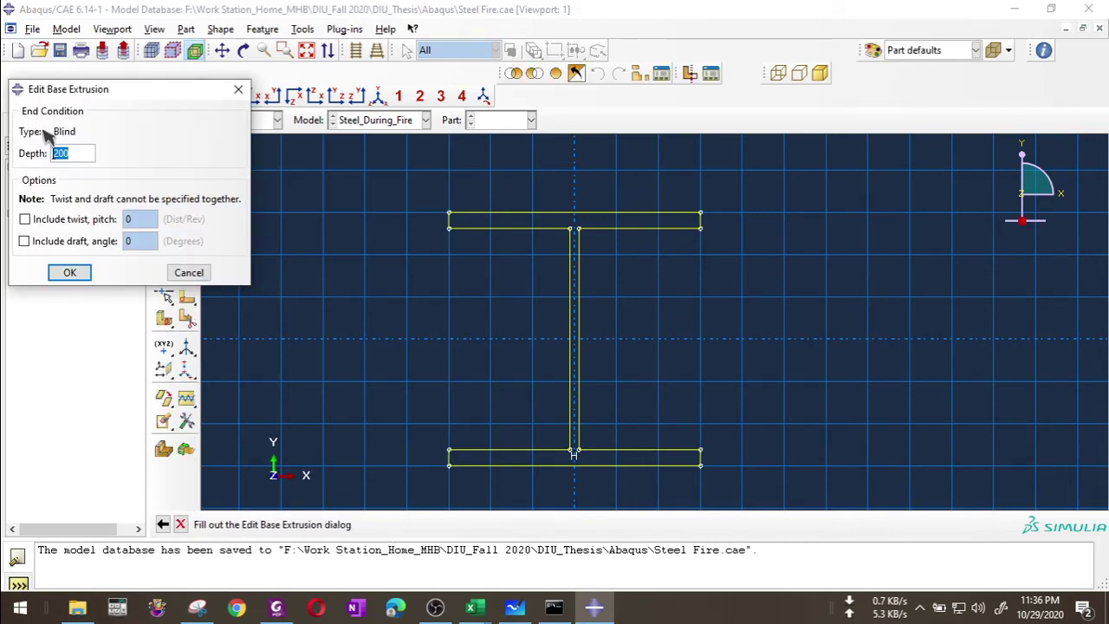
{"action": "left_click_drag", "start_coordinate": [106, 98], "coordinate": [514, 153]}
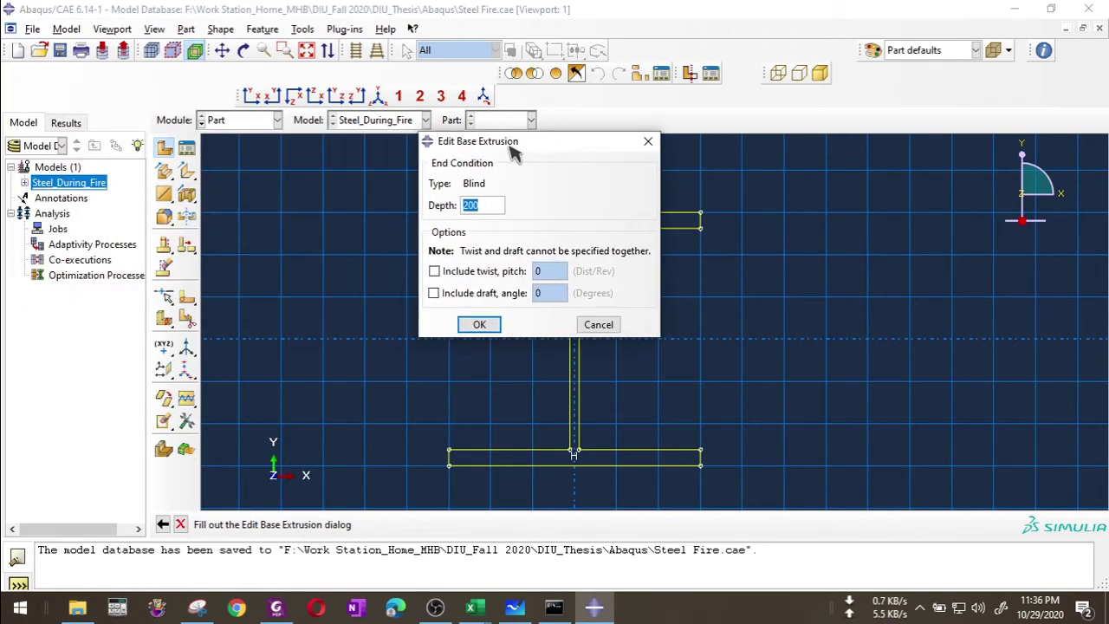
{"action": "left_click", "coordinate": [490, 207]}
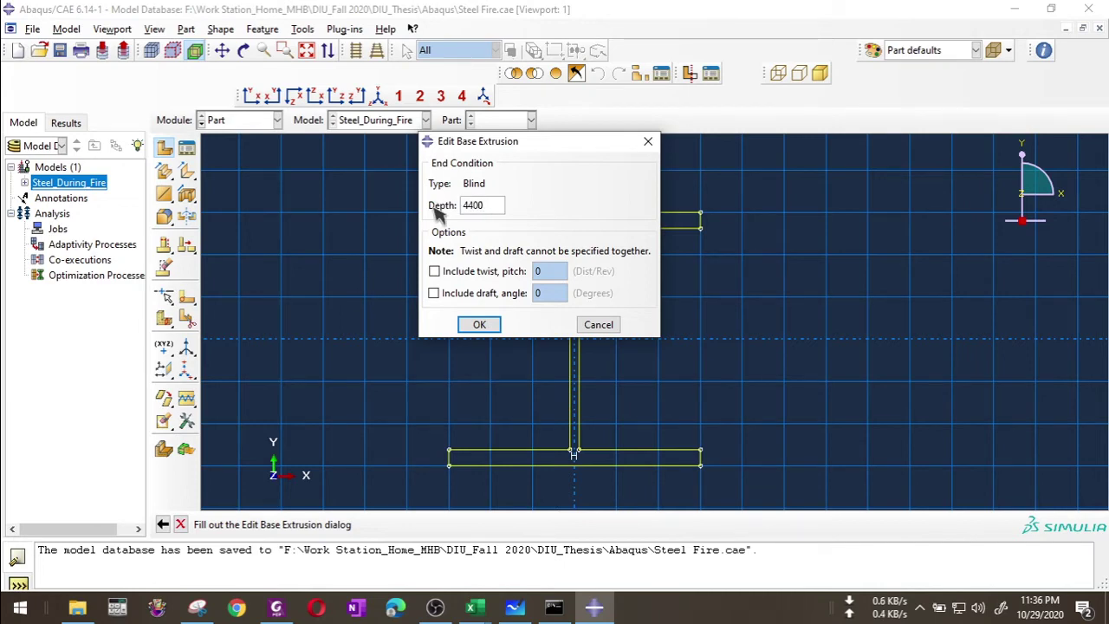
{"action": "left_click", "coordinate": [596, 608]}
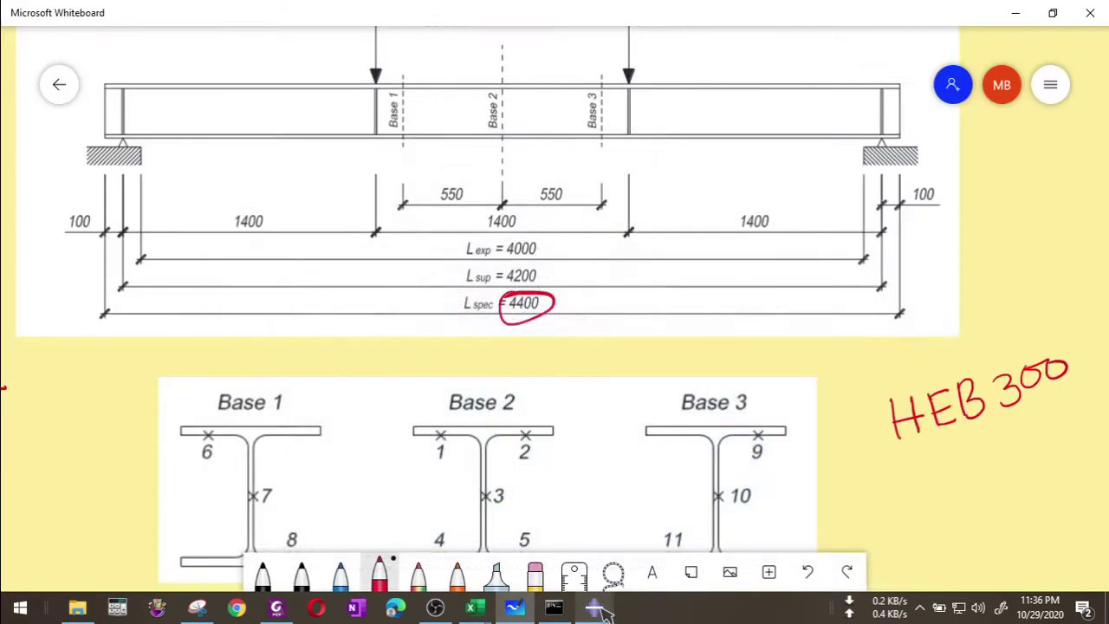
{"action": "left_click", "coordinate": [595, 609]}
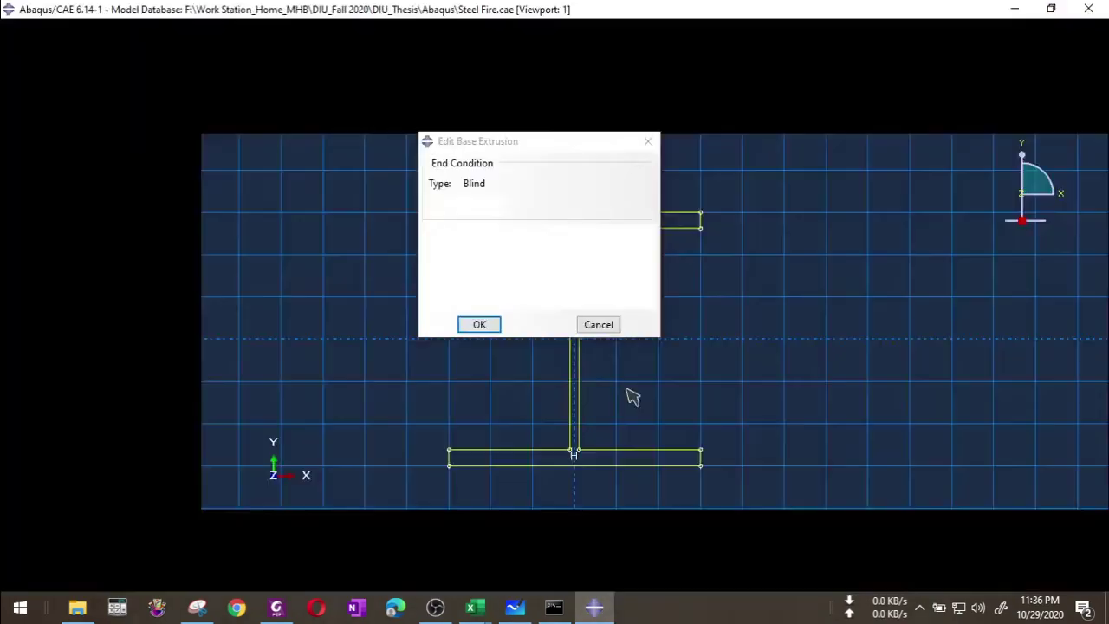
{"action": "left_click", "coordinate": [479, 326]}
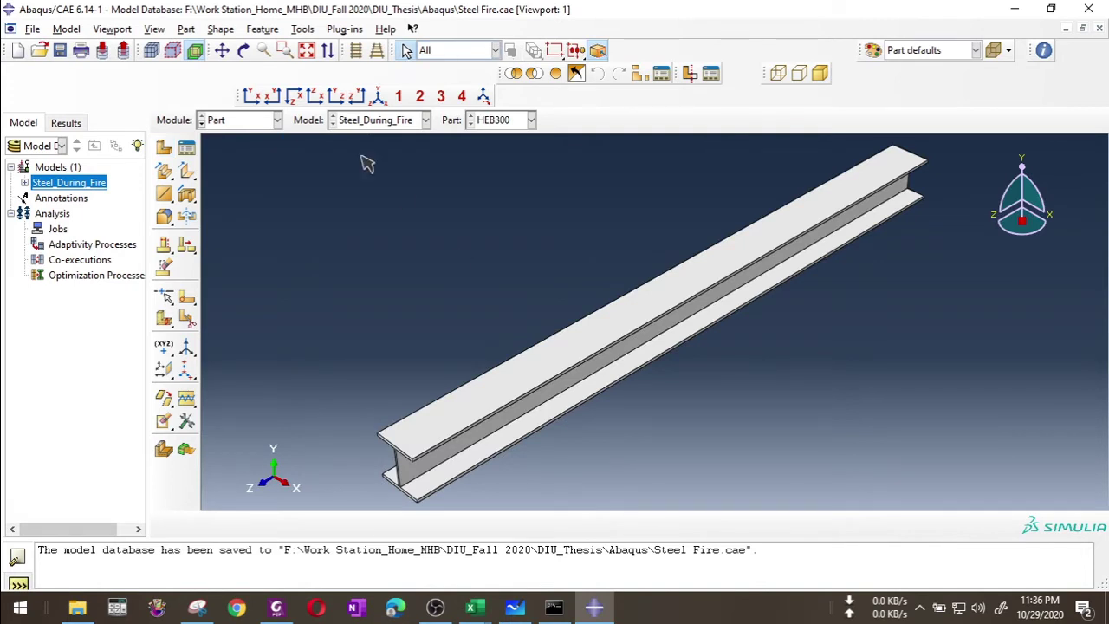
Orbit around the extruded beam to inspect its shape and restore the isometric view.
{"action": "left_click", "coordinate": [243, 50]}
{"action": "left_click_drag", "start_coordinate": [450, 432], "coordinate": [532, 387]}
{"action": "left_click_drag", "start_coordinate": [814, 305], "coordinate": [674, 330]}
{"action": "left_click_drag", "start_coordinate": [416, 286], "coordinate": [646, 222]}
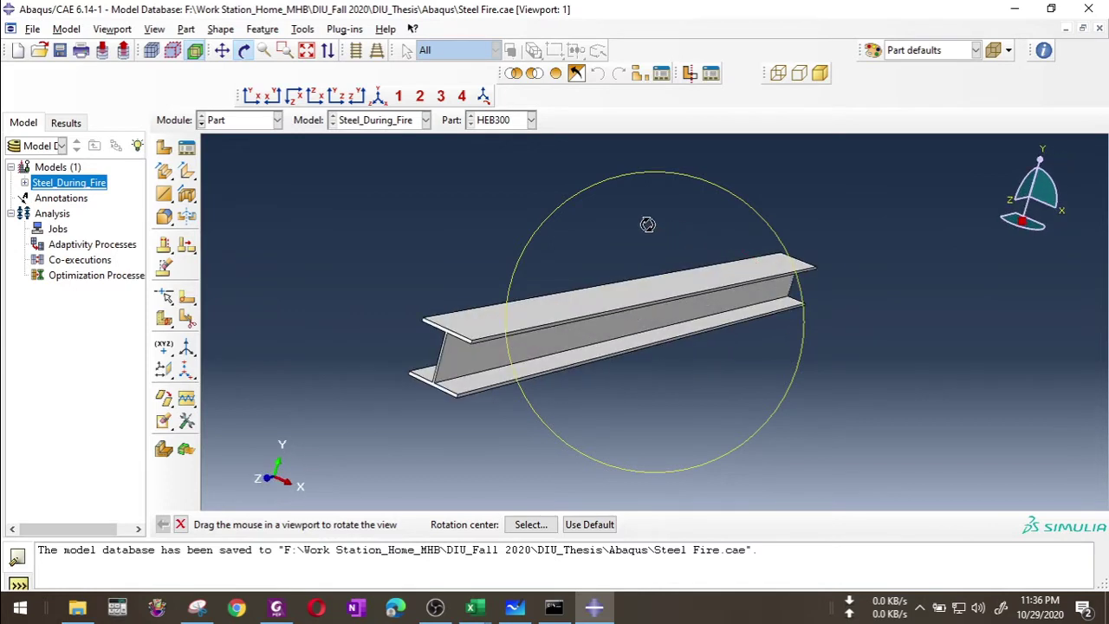
{"action": "left_click", "coordinate": [245, 53]}
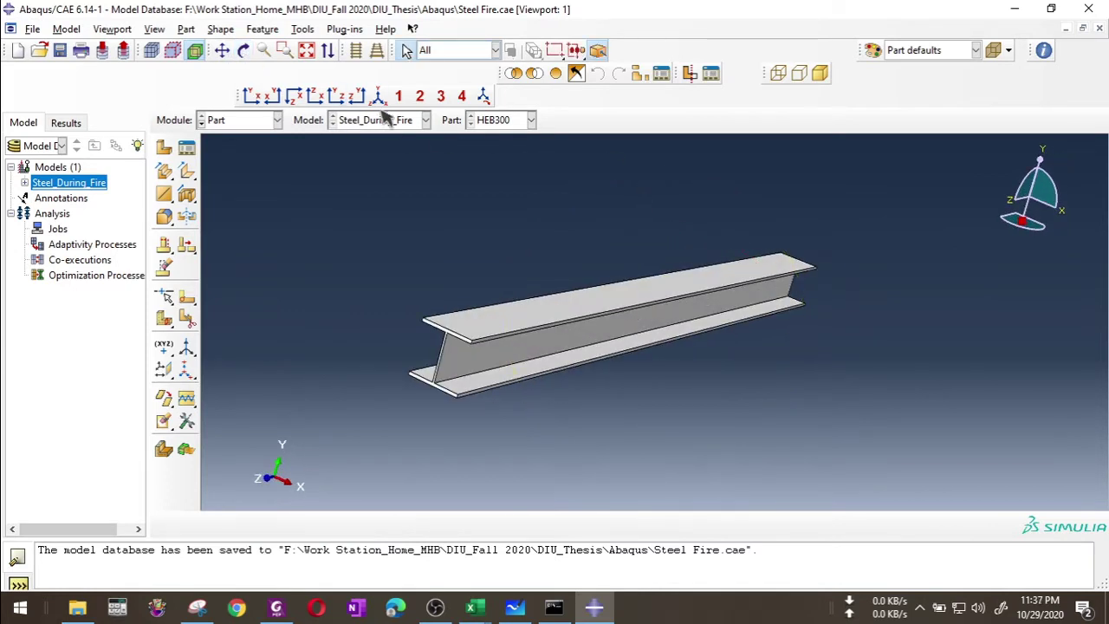
{"action": "left_click", "coordinate": [377, 96]}
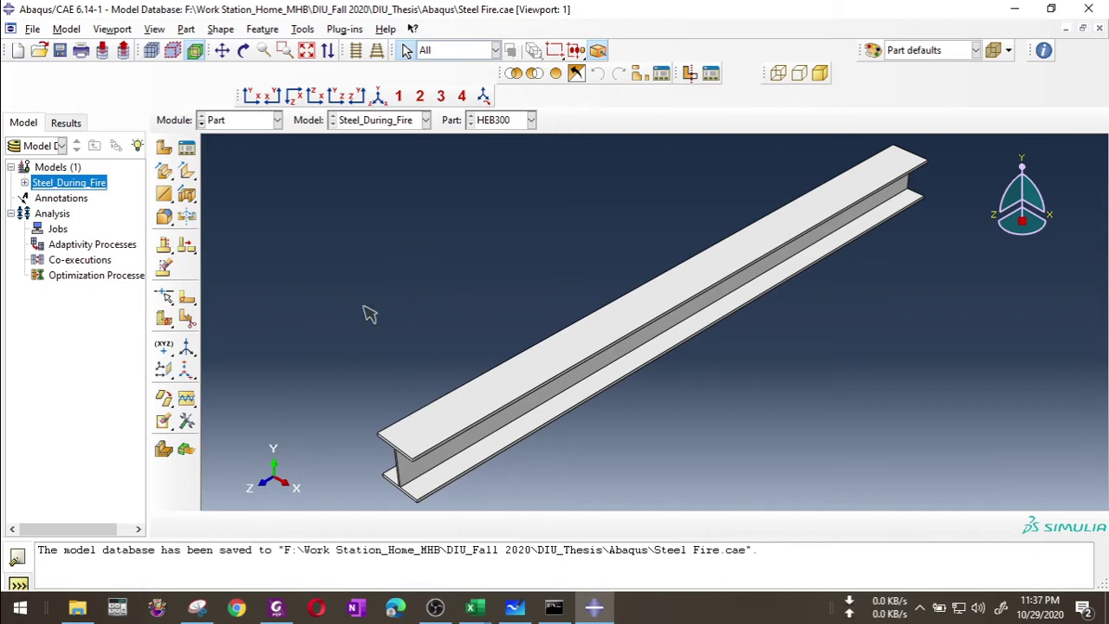
Switch to Microsoft Whiteboard and erase the red circle around the specimen length 4400 on the beam drawing.
{"action": "left_click", "coordinate": [512, 611]}
{"action": "scroll", "coordinate": [638, 302], "scroll_direction": "up", "scroll_amount": 3}
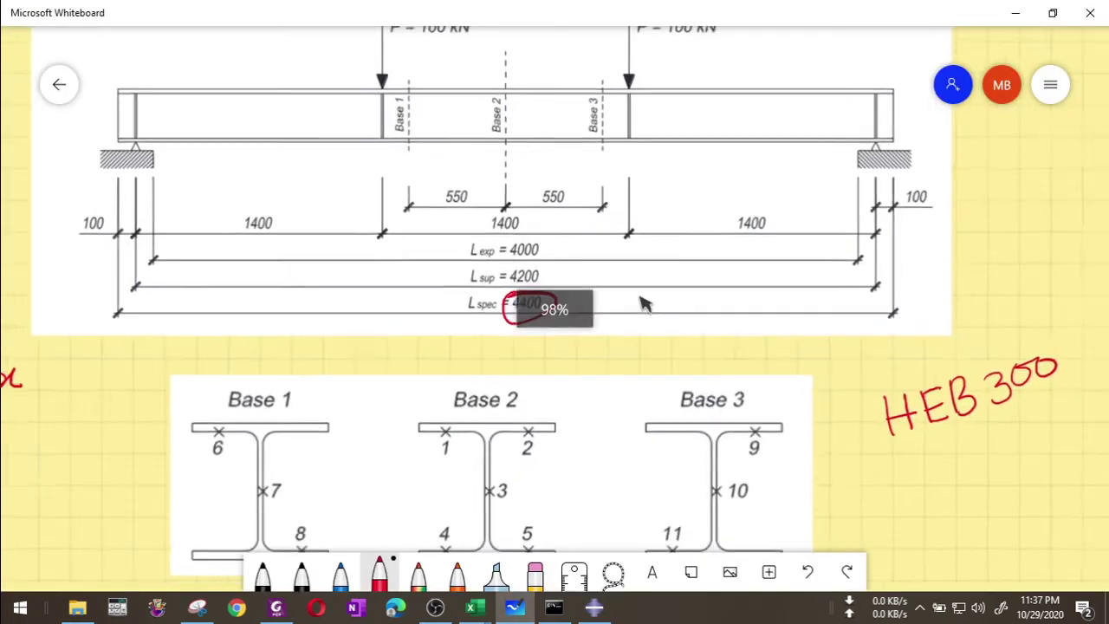
{"action": "mouse_move", "coordinate": [3, 236]}
{"action": "left_mouse_down"}
{"action": "mouse_move", "coordinate": [45, 301]}
{"action": "mouse_move", "coordinate": [3, 204]}
{"action": "mouse_move", "coordinate": [3, 225]}
{"action": "left_mouse_up"}
{"action": "mouse_move", "coordinate": [53, 298]}
{"action": "left_mouse_down"}
{"action": "mouse_move", "coordinate": [27, 338]}
{"action": "mouse_move", "coordinate": [39, 390]}
{"action": "mouse_move", "coordinate": [101, 354]}
{"action": "left_mouse_up"}
{"action": "scroll", "coordinate": [501, 260], "scroll_direction": "up", "scroll_amount": 2}
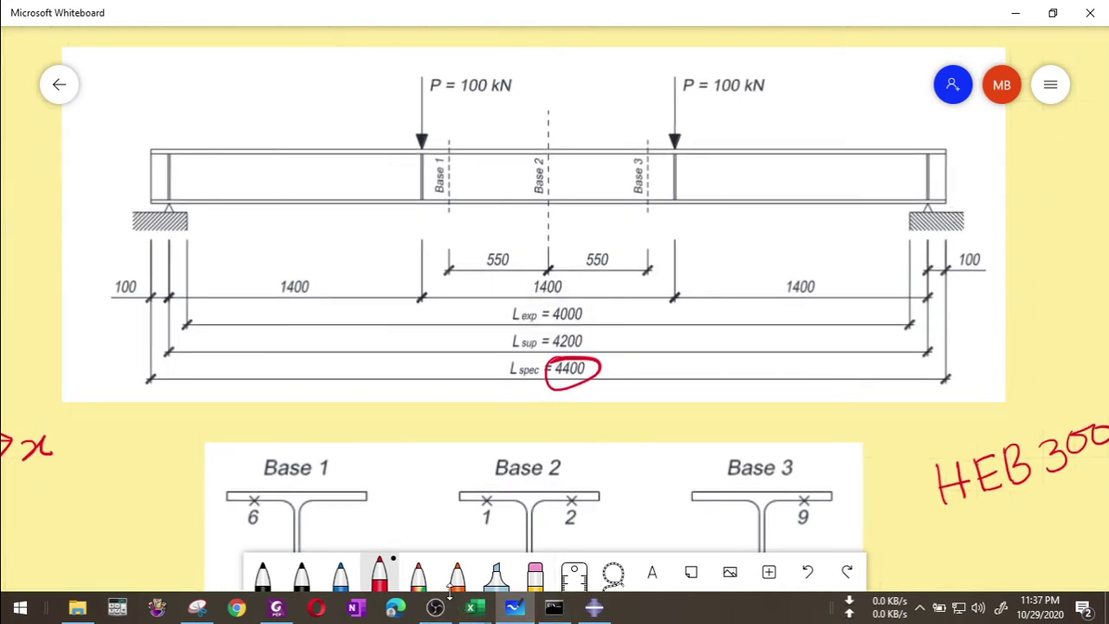
{"action": "left_click", "coordinate": [536, 576]}
{"action": "left_click_drag", "start_coordinate": [558, 367], "coordinate": [600, 367]}
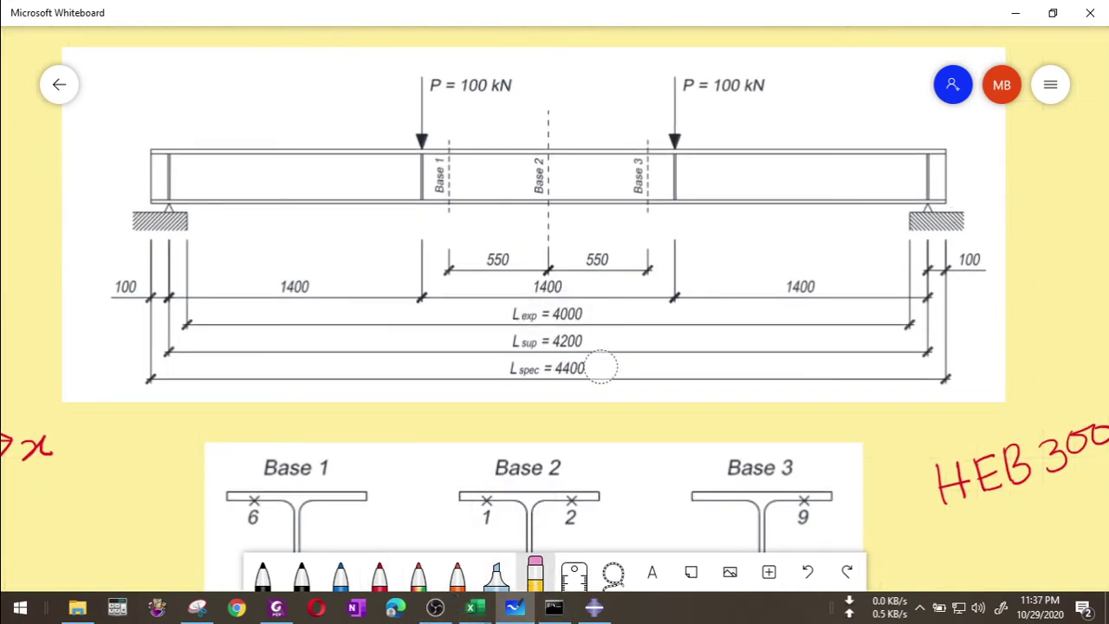
Circle both 550 spacings between the Base sections in red on the beam drawing.
{"action": "left_click", "coordinate": [379, 575]}
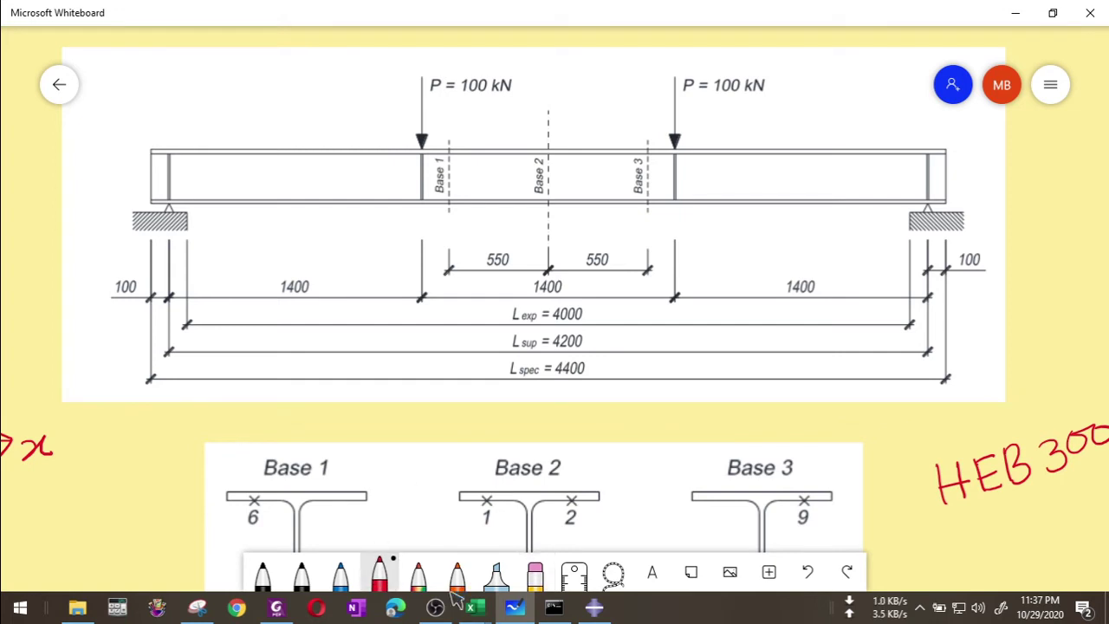
{"action": "left_click_drag", "start_coordinate": [498, 242], "coordinate": [517, 257]}
{"action": "left_click_drag", "start_coordinate": [604, 241], "coordinate": [624, 253]}
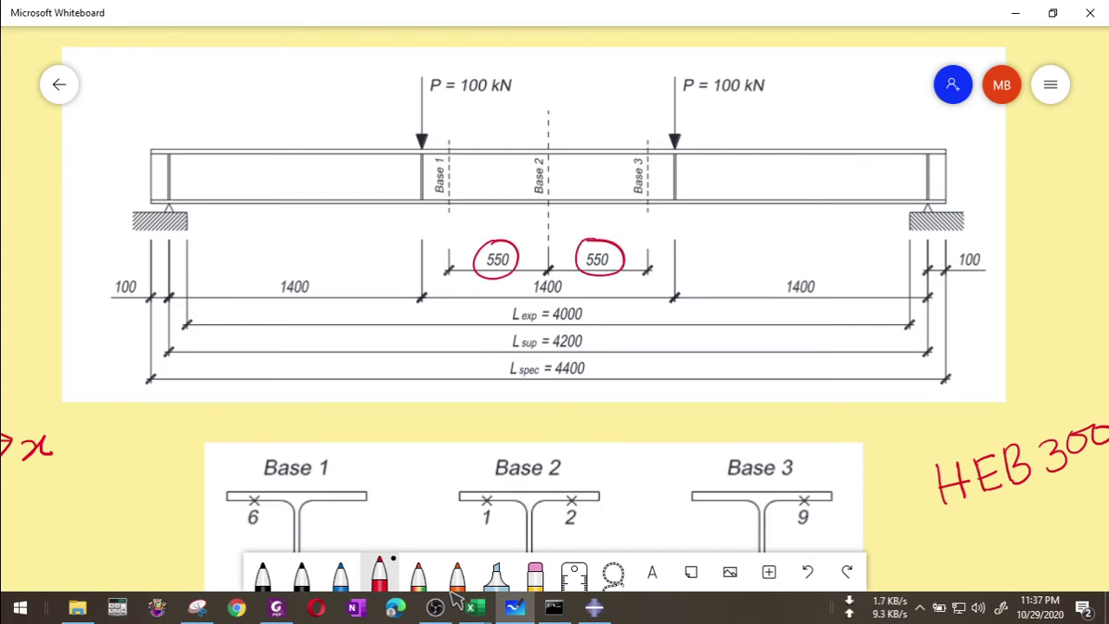
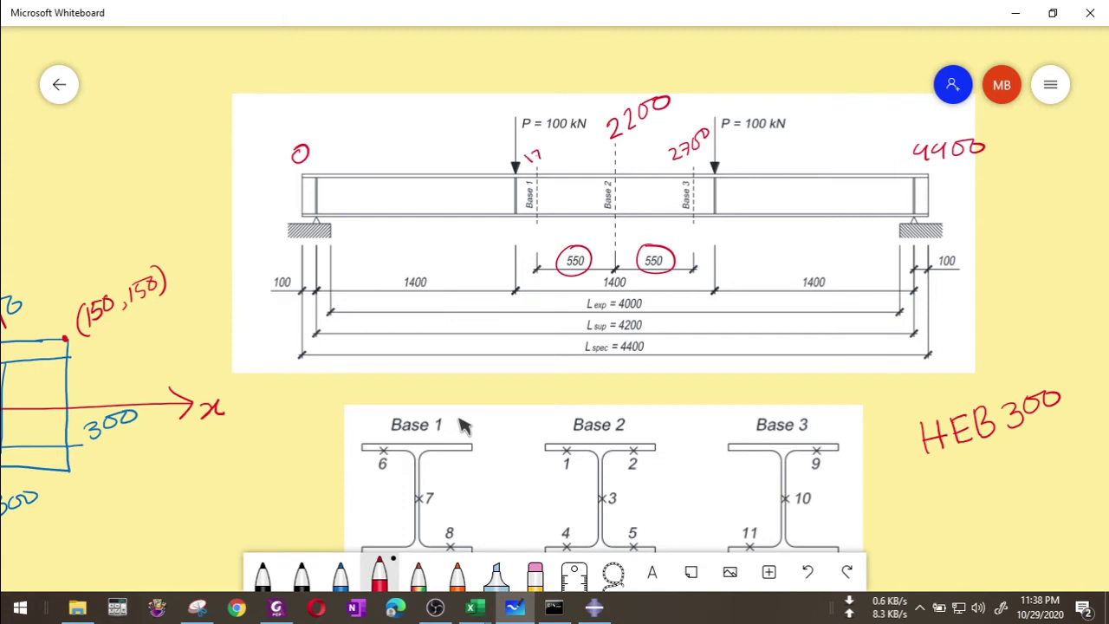
Write the Base 1 position 1700 and the load positions 1500 and 2900 in red above the beam drawing.
{"action": "left_click_drag", "start_coordinate": [554, 145], "coordinate": [556, 145]}
{"action": "left_click_drag", "start_coordinate": [509, 86], "coordinate": [521, 76]}
{"action": "left_click_drag", "start_coordinate": [523, 75], "coordinate": [551, 57]}
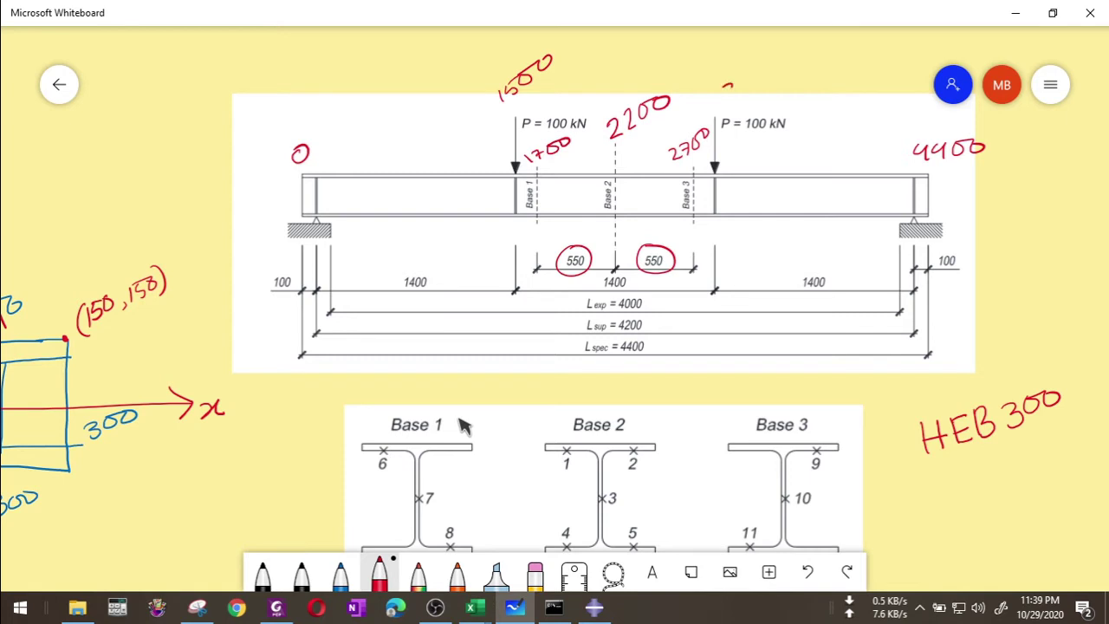
{"action": "left_click_drag", "start_coordinate": [726, 87], "coordinate": [742, 94]}
{"action": "left_click_drag", "start_coordinate": [737, 80], "coordinate": [762, 76]}
{"action": "left_click_drag", "start_coordinate": [768, 52], "coordinate": [765, 66]}
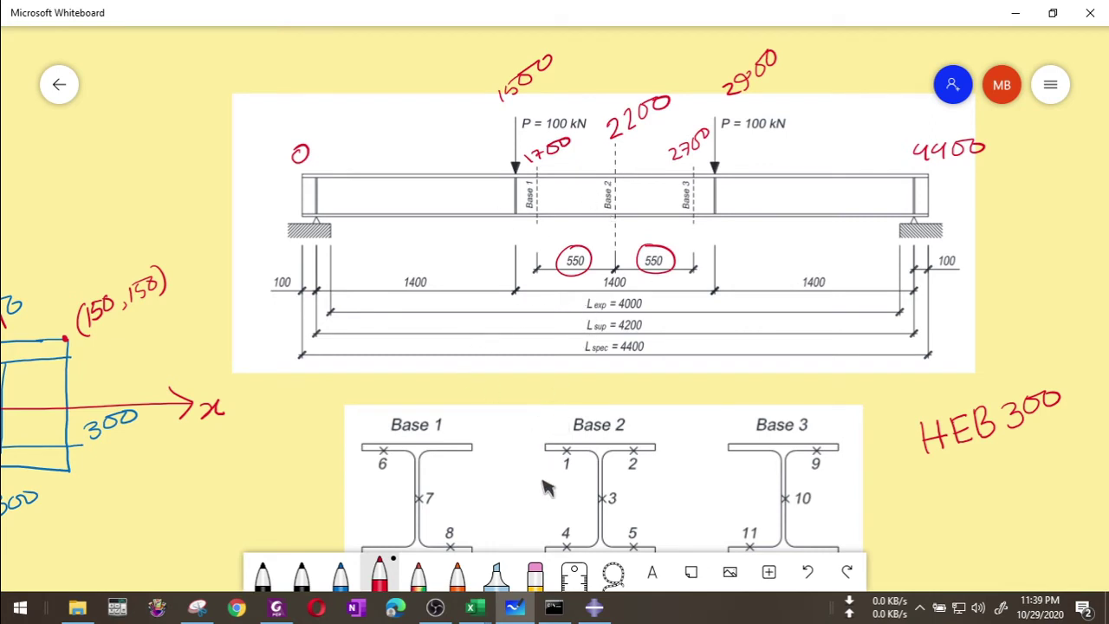
Switch back to Abaqus/CAE, start a datum plane offset from a principal plane and check the beam's orientation in the standard views.
{"action": "left_click", "coordinate": [594, 609]}
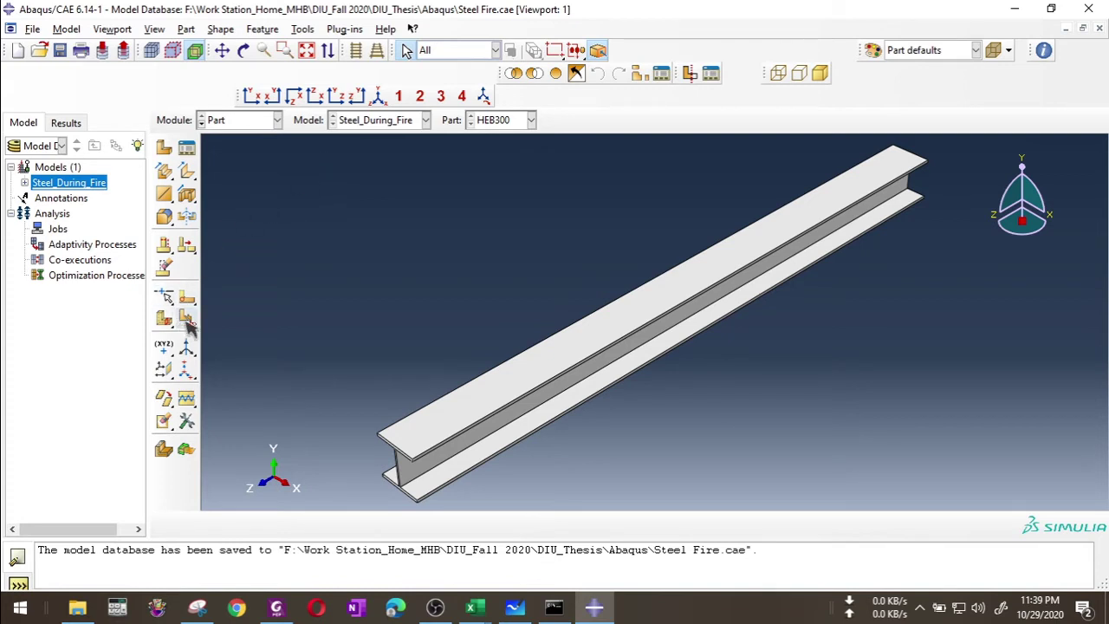
{"action": "left_click", "coordinate": [163, 370]}
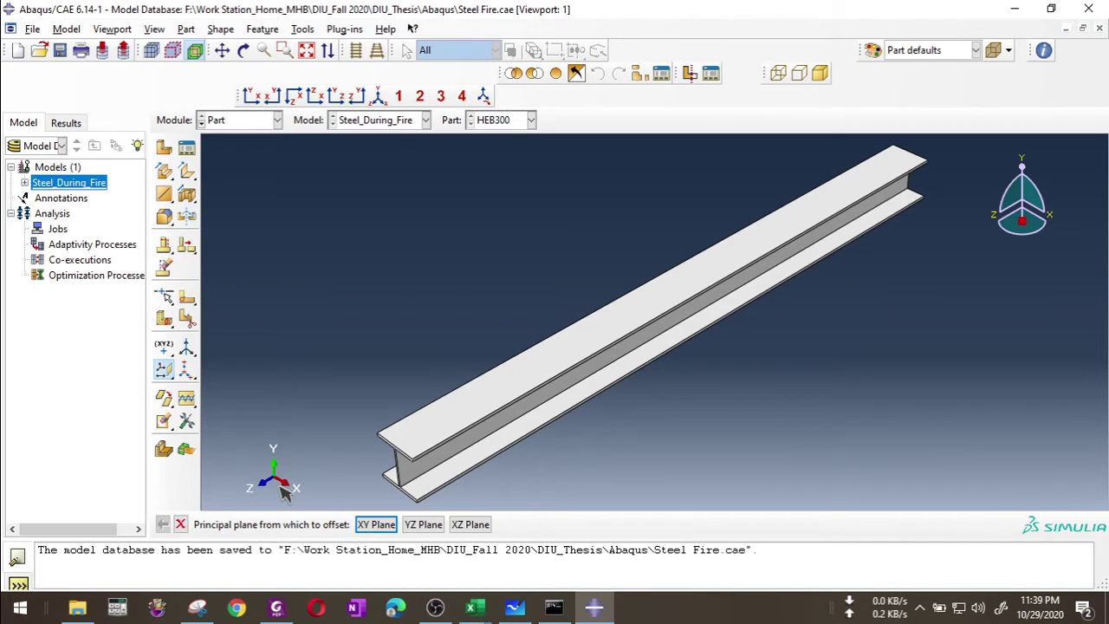
{"action": "scroll", "coordinate": [281, 473], "scroll_direction": "up", "scroll_amount": 3}
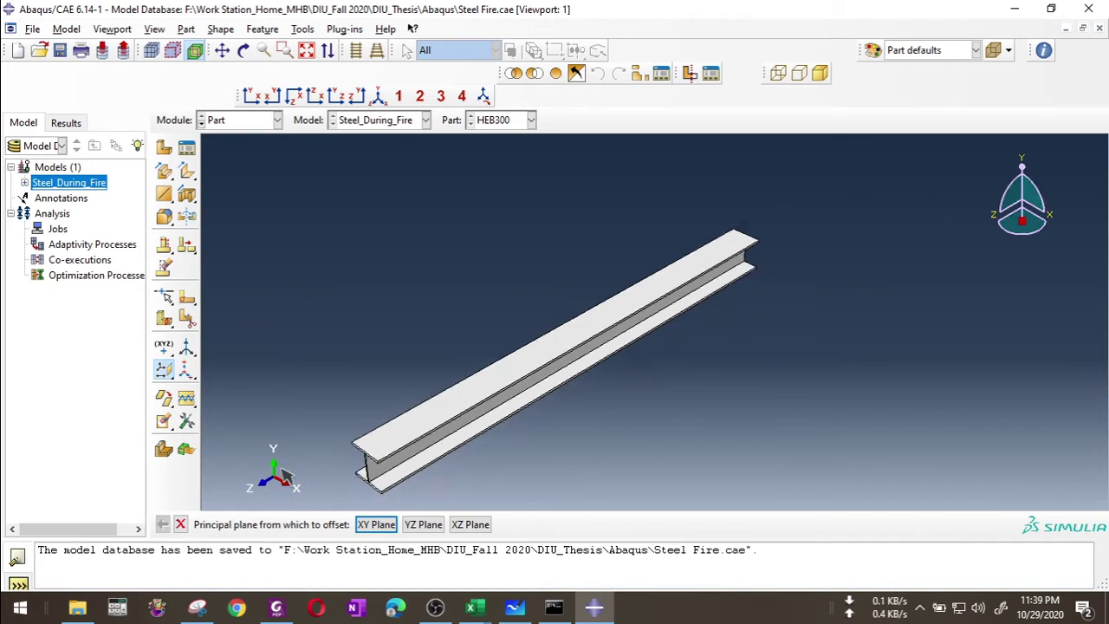
{"action": "scroll", "coordinate": [280, 474], "scroll_direction": "down", "scroll_amount": 6}
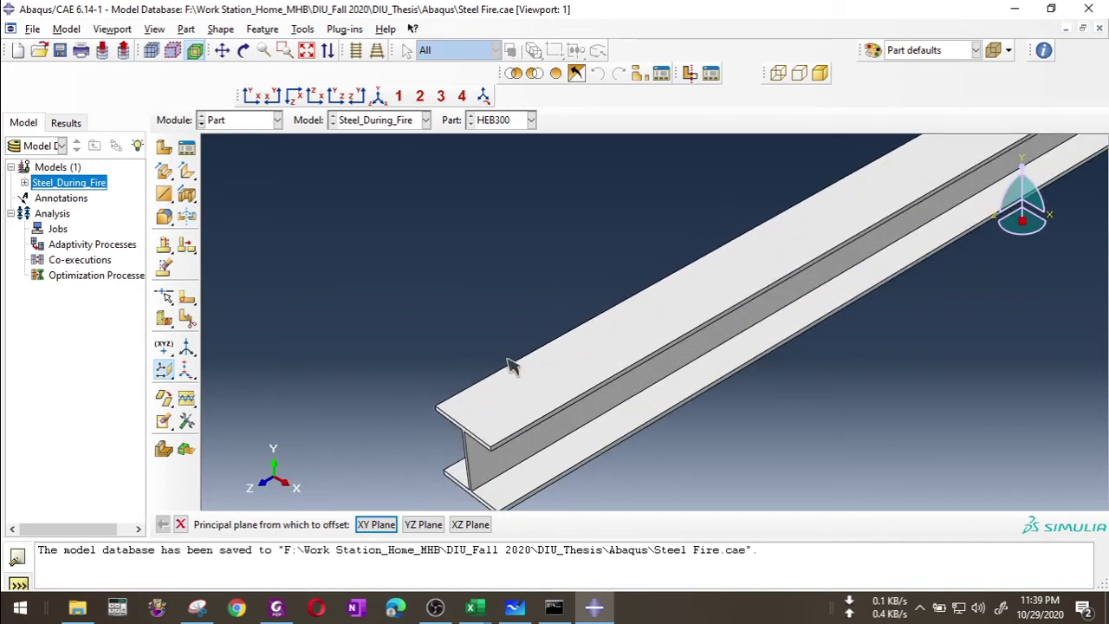
{"action": "left_click", "coordinate": [252, 96]}
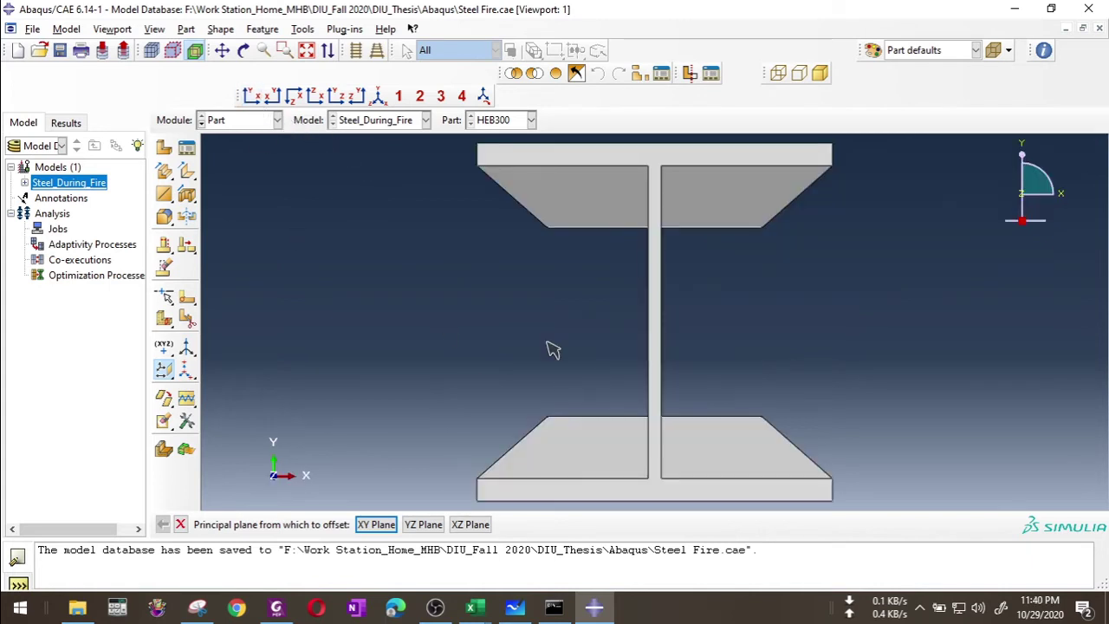
{"action": "left_click", "coordinate": [273, 97]}
{"action": "left_click", "coordinate": [294, 97]}
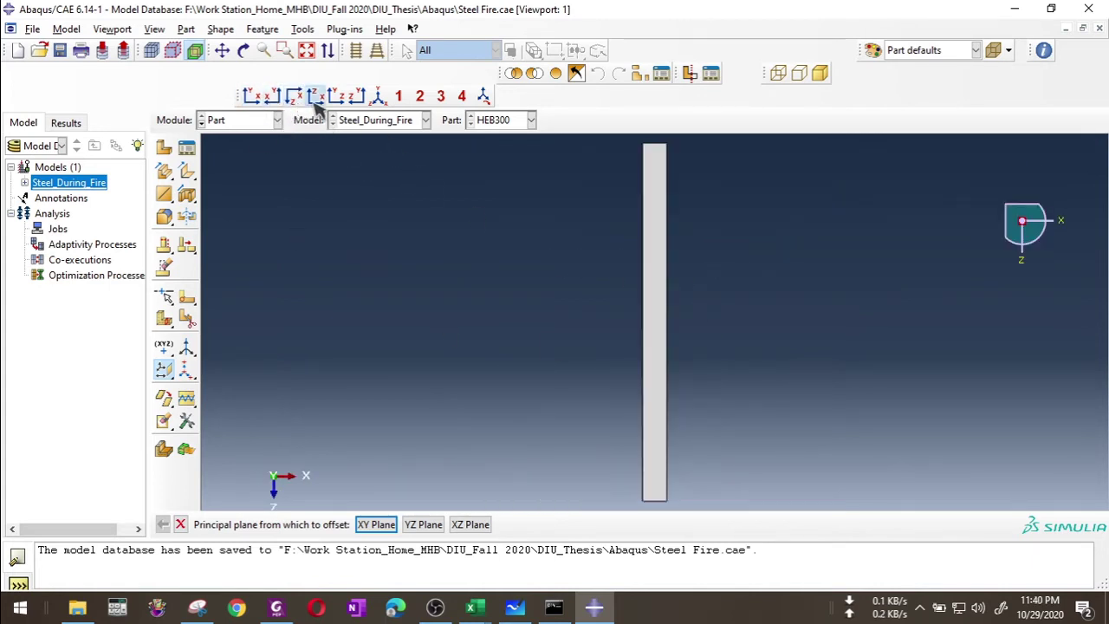
{"action": "left_click", "coordinate": [314, 96]}
{"action": "left_click", "coordinate": [336, 96]}
{"action": "left_click", "coordinate": [357, 96]}
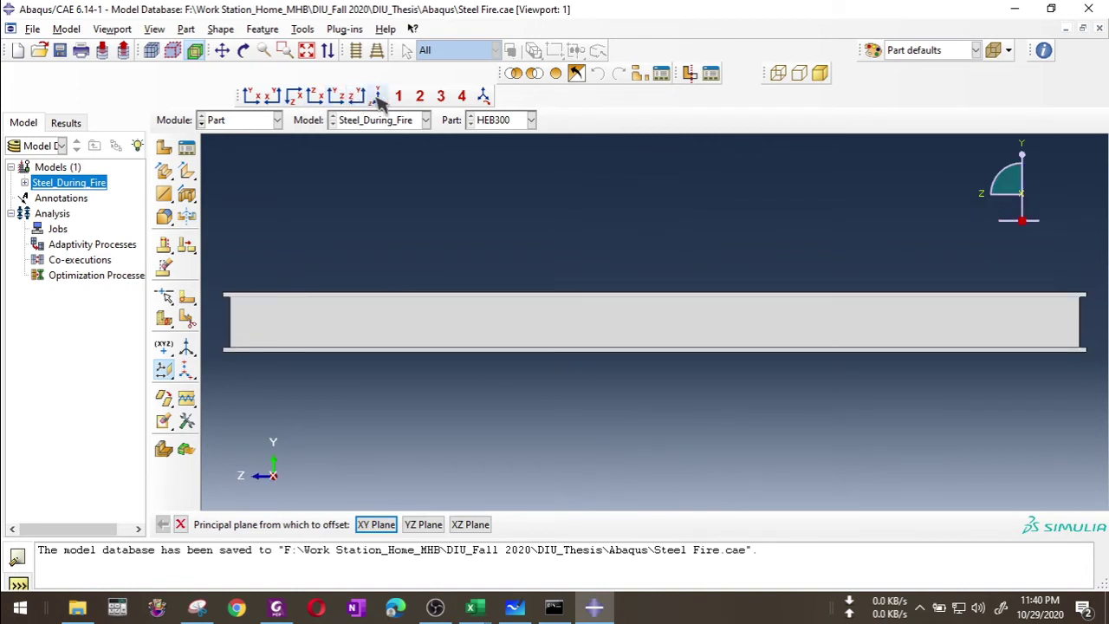
{"action": "left_click", "coordinate": [379, 96]}
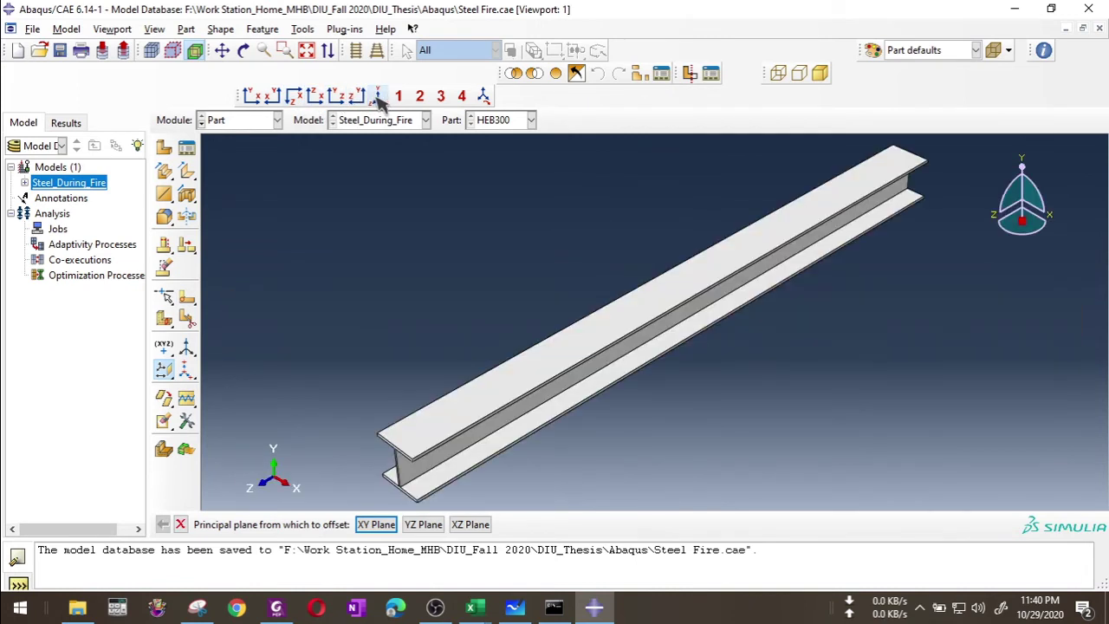
Create a datum plane offset 1500 from the XY plane for the first load position, checking the distance in Microsoft Whiteboard.
{"action": "left_click", "coordinate": [376, 525]}
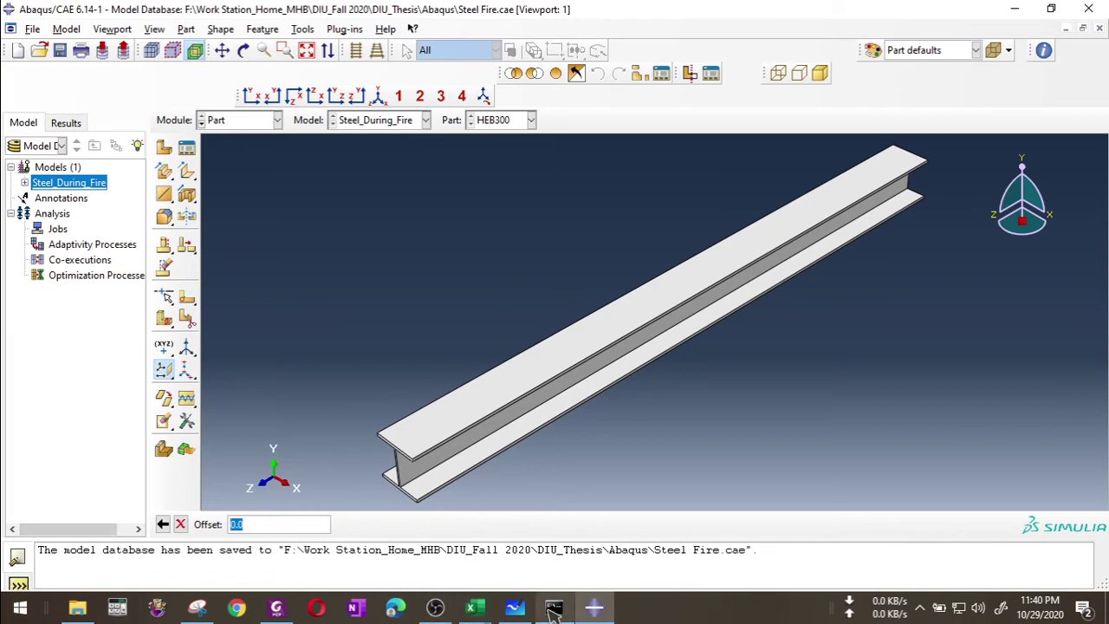
{"action": "left_click", "coordinate": [517, 610]}
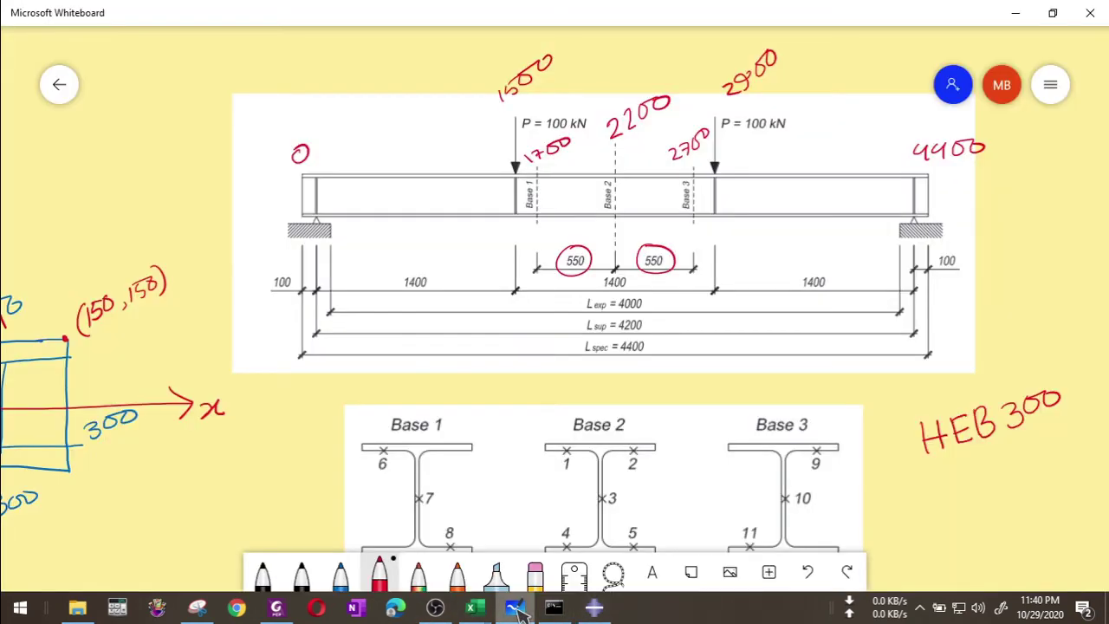
{"action": "left_click", "coordinate": [516, 610]}
{"action": "type", "text": "1500"}
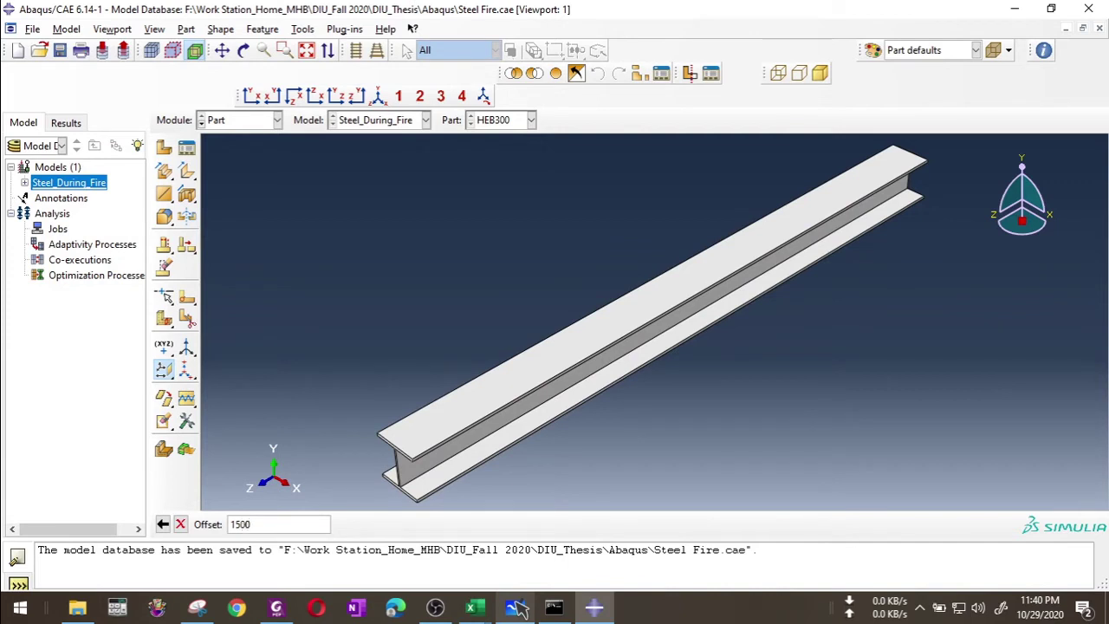
{"action": "key", "text": "Return"}
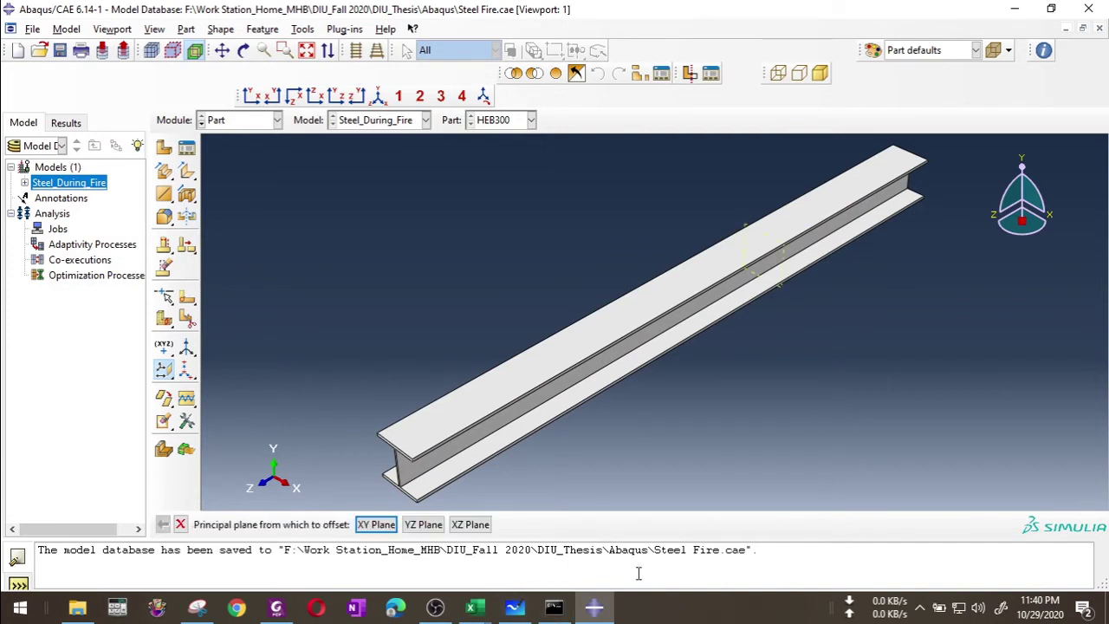
Create a datum plane offset 1700 from the XY plane for Base 1.
{"action": "scroll", "coordinate": [753, 227], "scroll_direction": "up", "scroll_amount": 2}
{"action": "scroll", "coordinate": [767, 218], "scroll_direction": "down", "scroll_amount": 2}
{"action": "scroll", "coordinate": [768, 227], "scroll_direction": "down", "scroll_amount": 4}
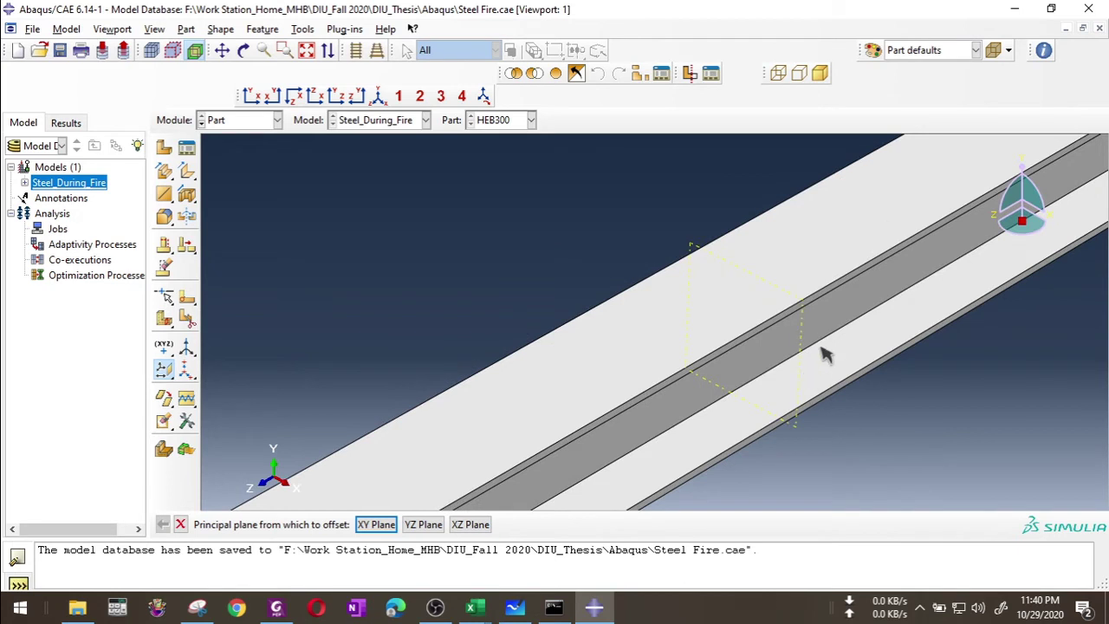
{"action": "scroll", "coordinate": [710, 206], "scroll_direction": "up", "scroll_amount": 2}
{"action": "scroll", "coordinate": [710, 205], "scroll_direction": "up", "scroll_amount": 2}
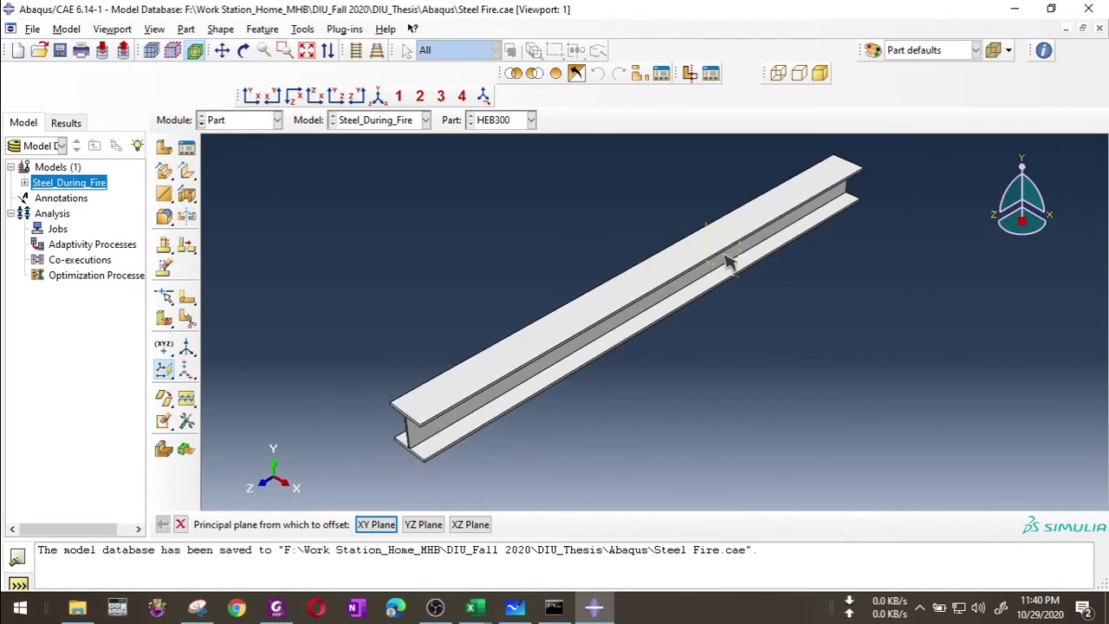
{"action": "left_click", "coordinate": [376, 525]}
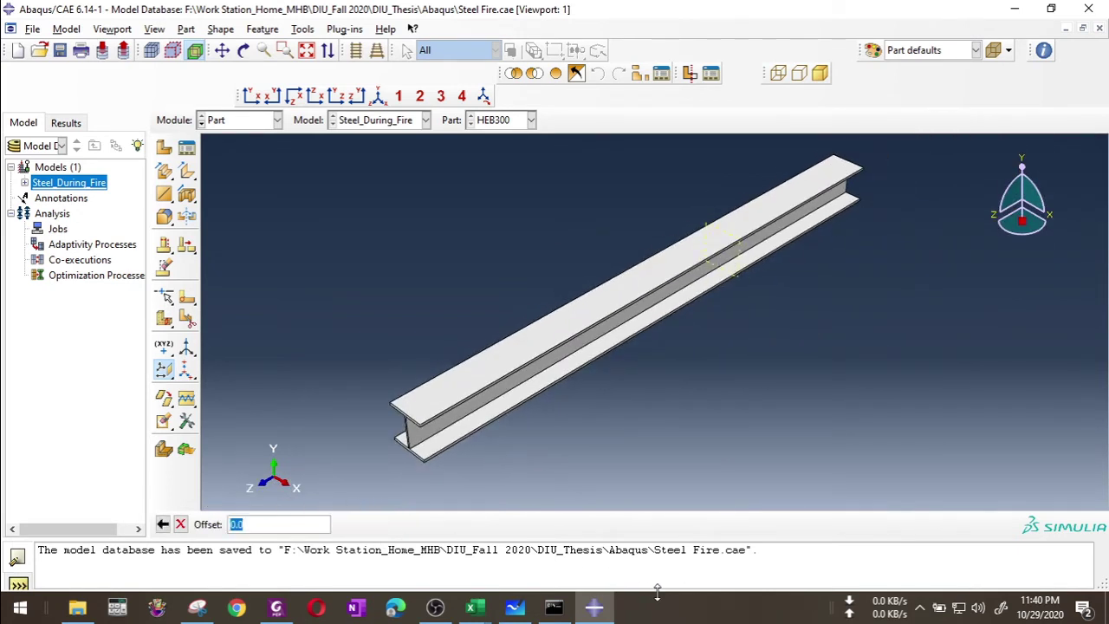
{"action": "left_click", "coordinate": [595, 608]}
{"action": "left_click", "coordinate": [596, 607]}
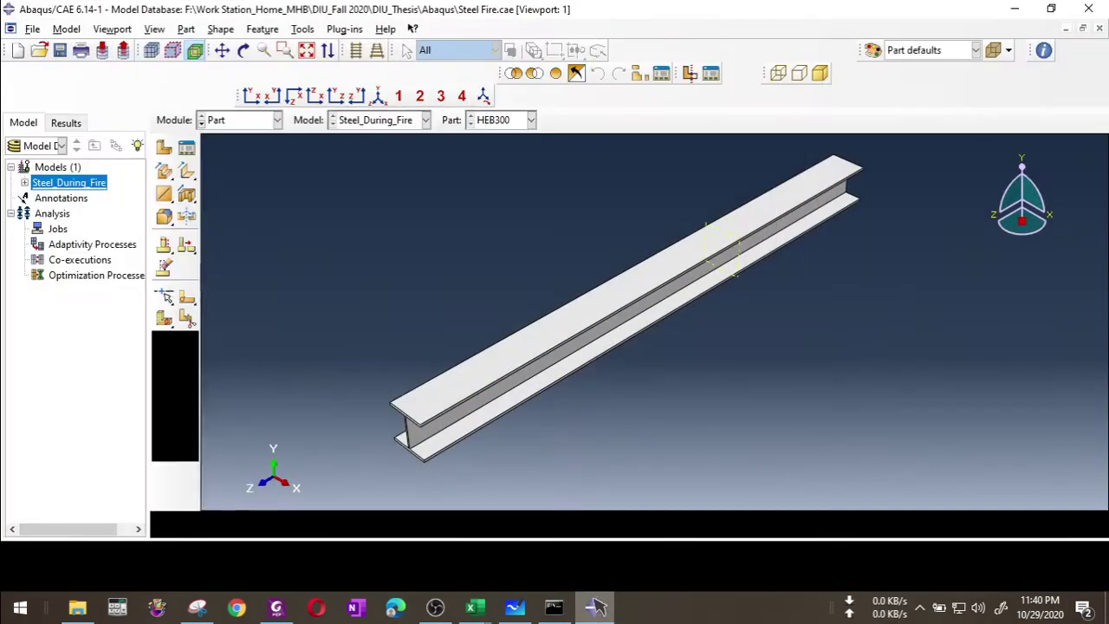
{"action": "left_click", "coordinate": [511, 610]}
{"action": "left_click", "coordinate": [511, 609]}
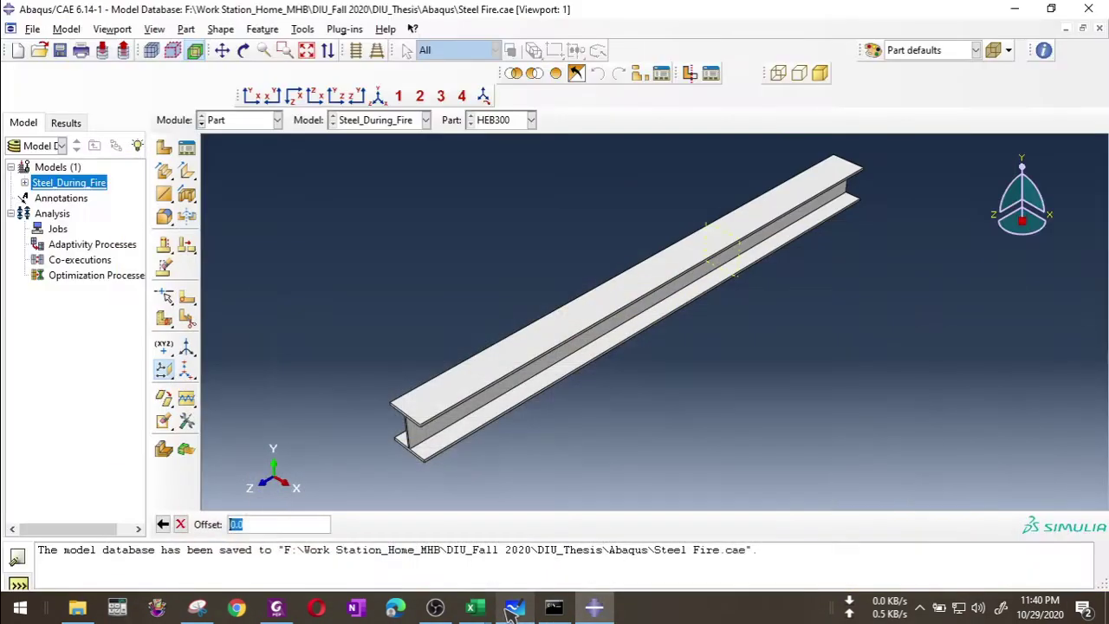
{"action": "type", "text": "1700"}
{"action": "key", "text": "Return"}
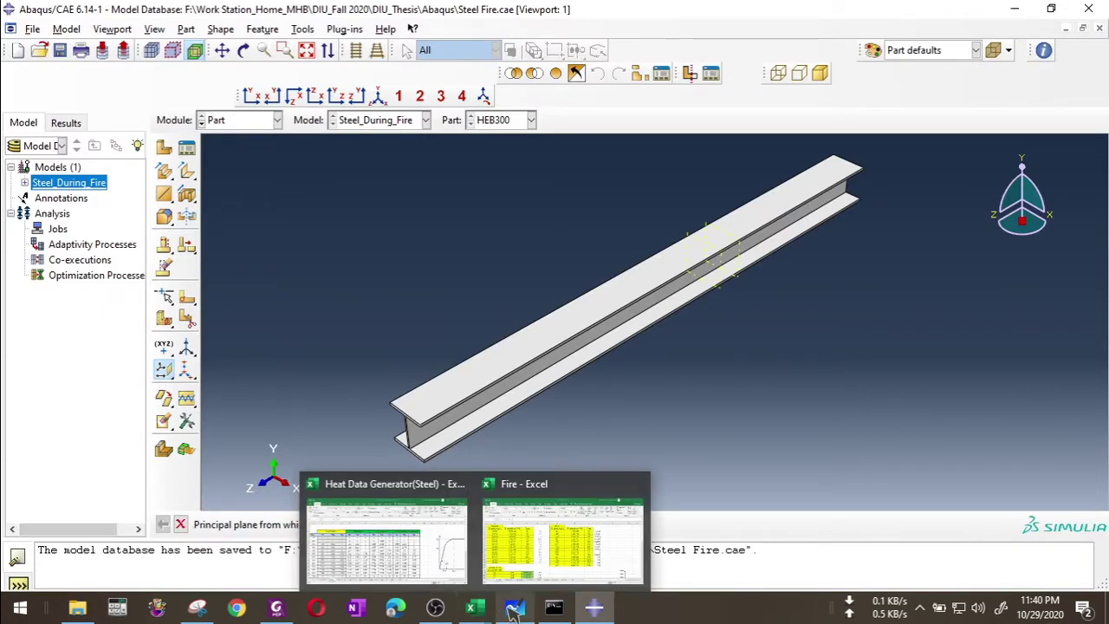
Check the midspan position in Microsoft Whiteboard and create a datum plane offset 2200 from the XY plane for Base 2.
{"action": "left_click", "coordinate": [515, 609]}
{"action": "left_click", "coordinate": [517, 609]}
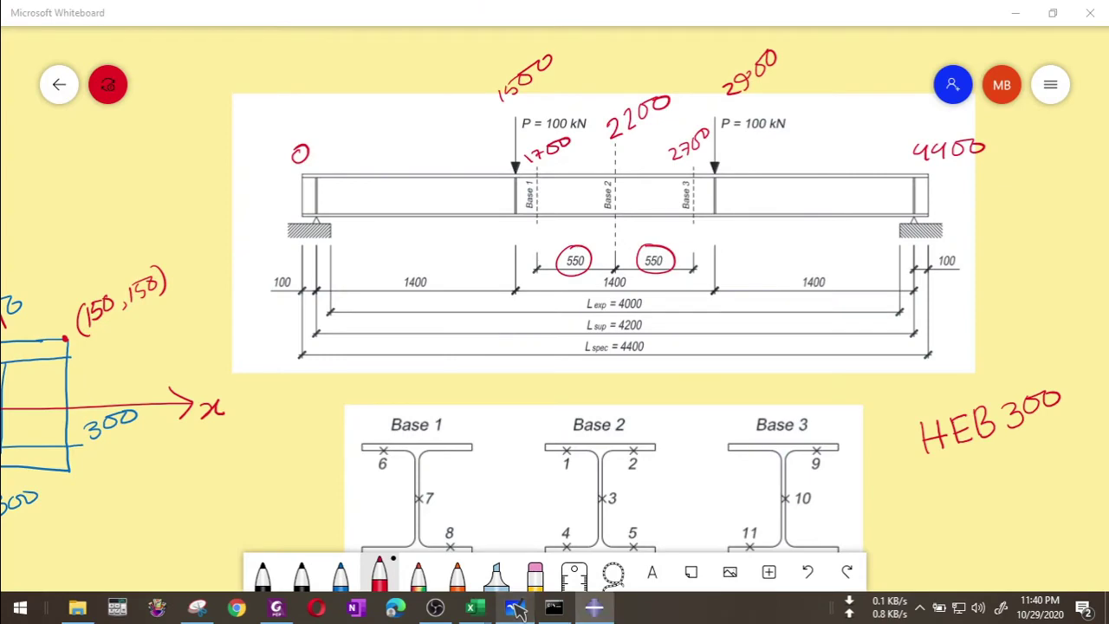
{"action": "left_click", "coordinate": [373, 524]}
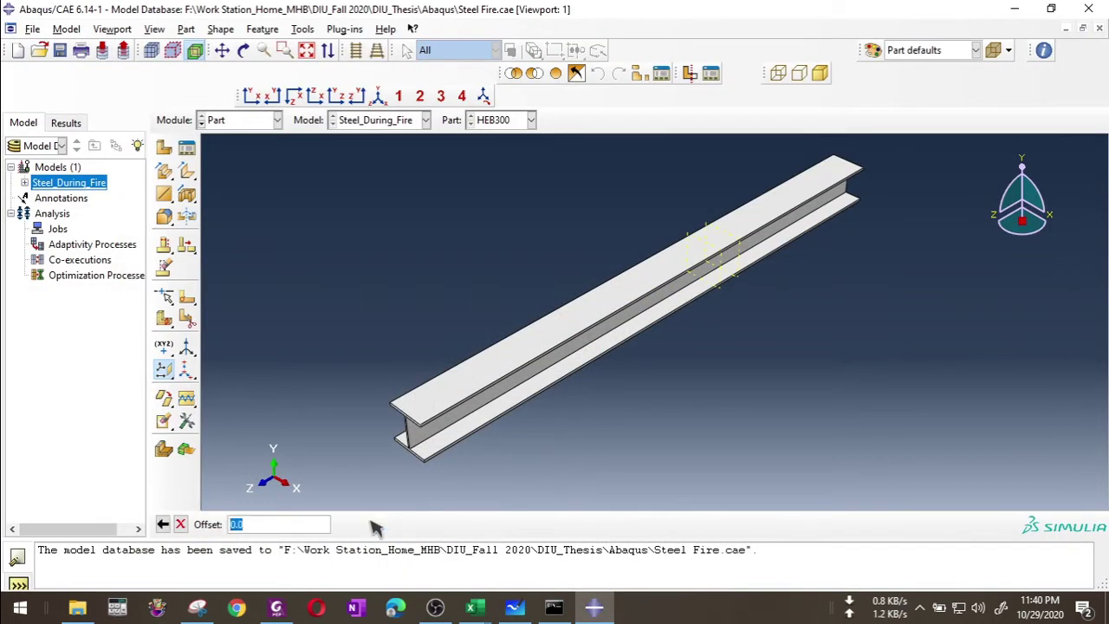
{"action": "type", "text": "3200"}
{"action": "key", "text": "Return"}
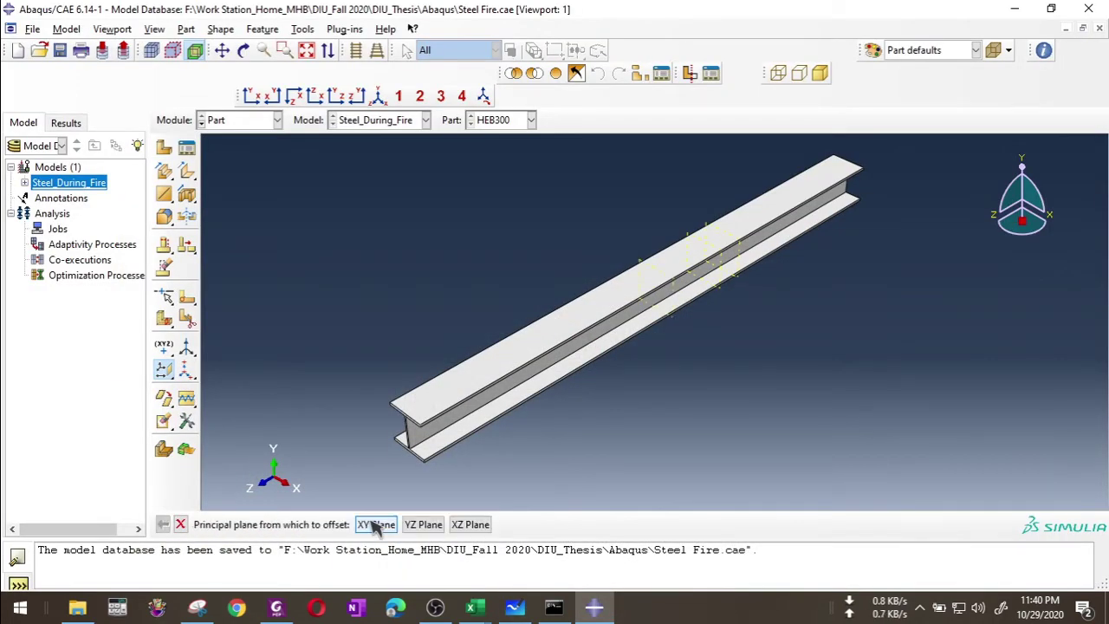
Create a datum plane offset 2700 from the XY plane for Base 3, checking the position in Microsoft Whiteboard.
{"action": "left_click", "coordinate": [373, 524]}
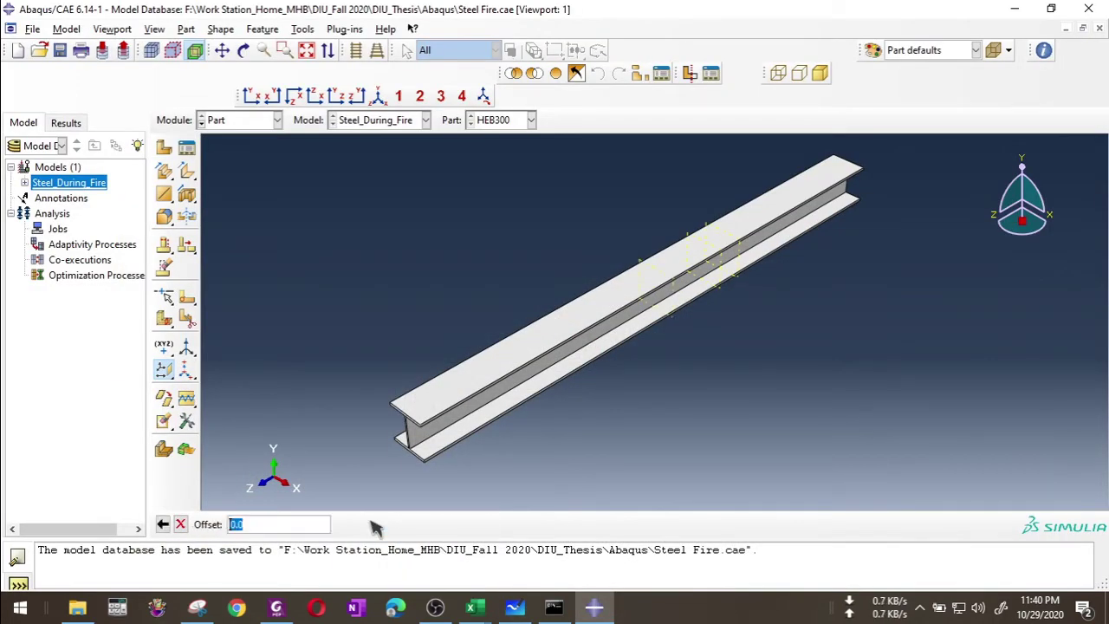
{"action": "left_click", "coordinate": [519, 608]}
{"action": "left_click", "coordinate": [519, 608]}
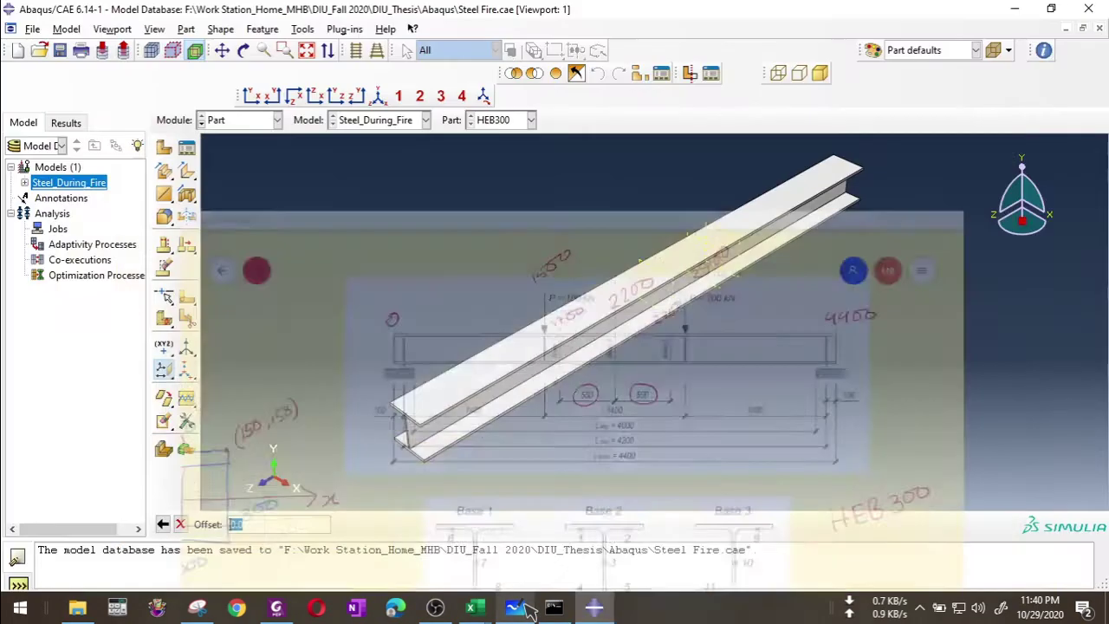
{"action": "type", "text": "27"}
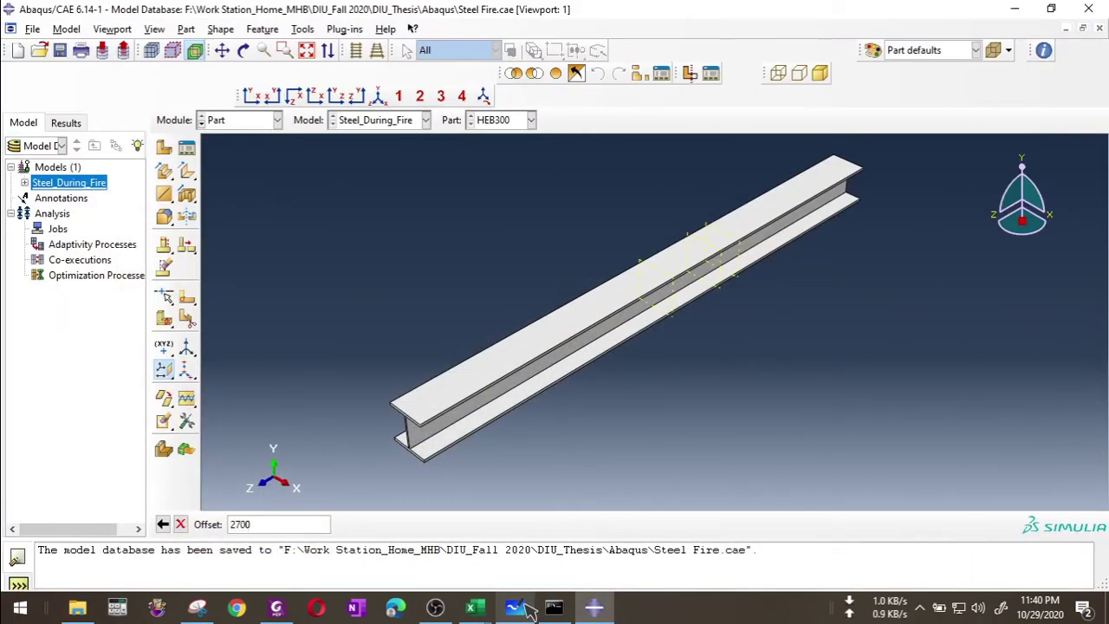
{"action": "key", "text": "Return"}
Create a datum plane offset 2900 from the XY plane for the second load position and inspect the planes along the beam.
{"action": "key", "text": "Return"}
{"action": "type", "text": "290"}
{"action": "key", "text": "Return"}
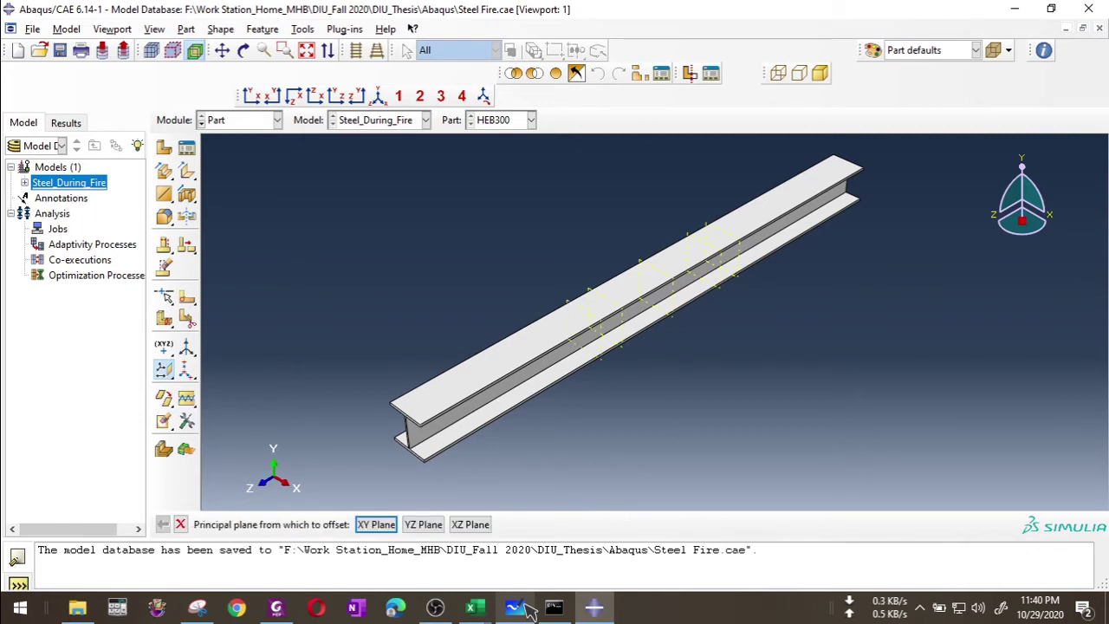
{"action": "scroll", "coordinate": [639, 218], "scroll_direction": "up", "scroll_amount": 3}
{"action": "scroll", "coordinate": [661, 226], "scroll_direction": "down", "scroll_amount": 2}
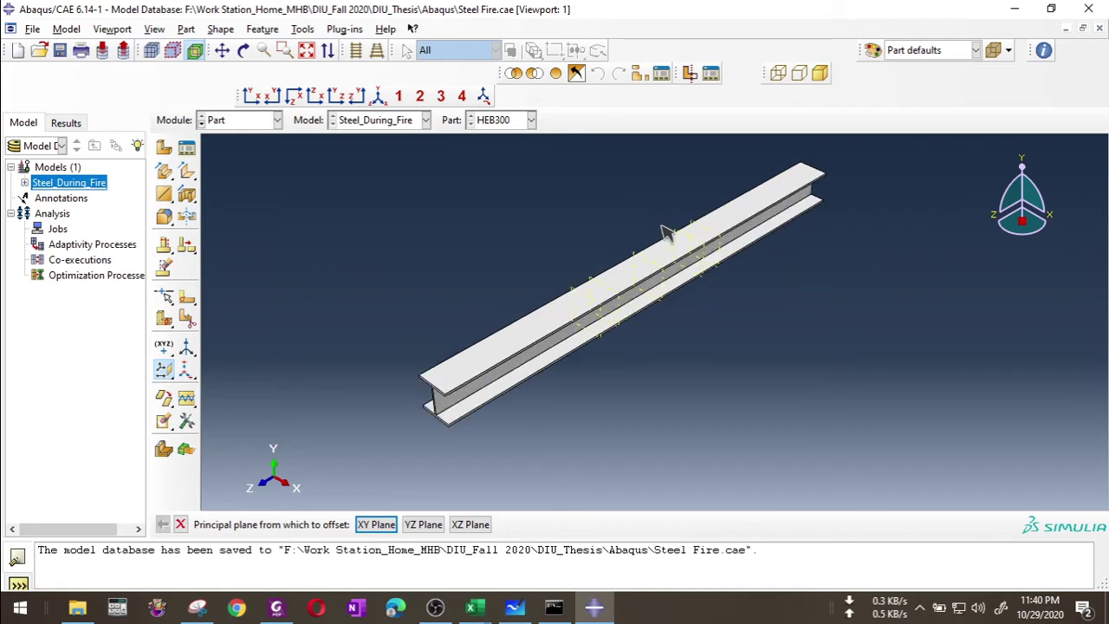
{"action": "scroll", "coordinate": [661, 232], "scroll_direction": "down", "scroll_amount": 2}
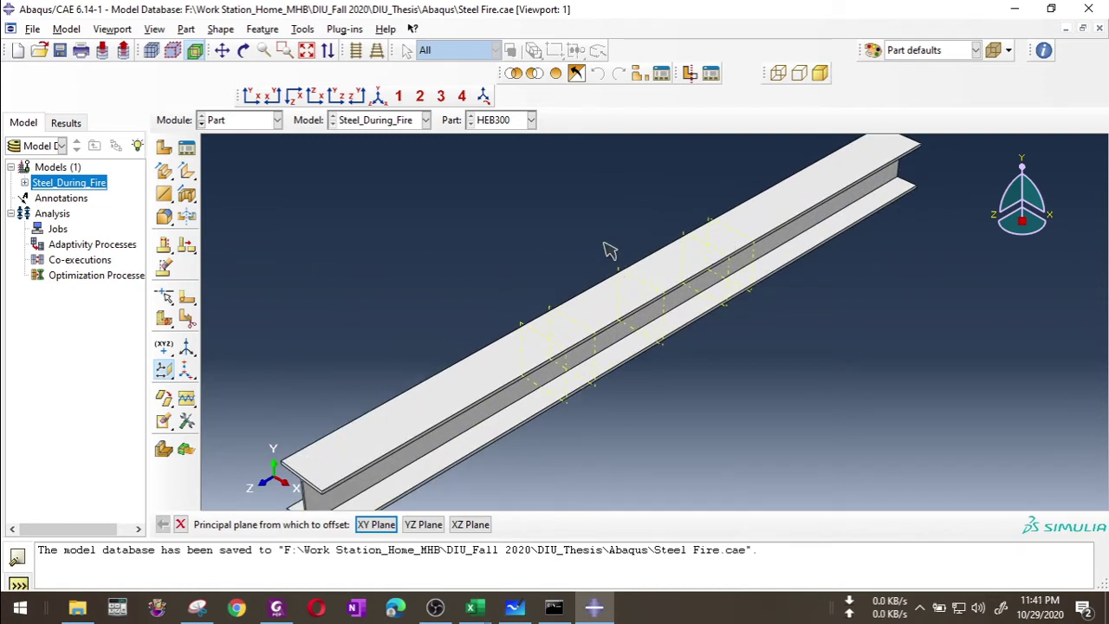
{"action": "scroll", "coordinate": [658, 233], "scroll_direction": "up", "scroll_amount": 2}
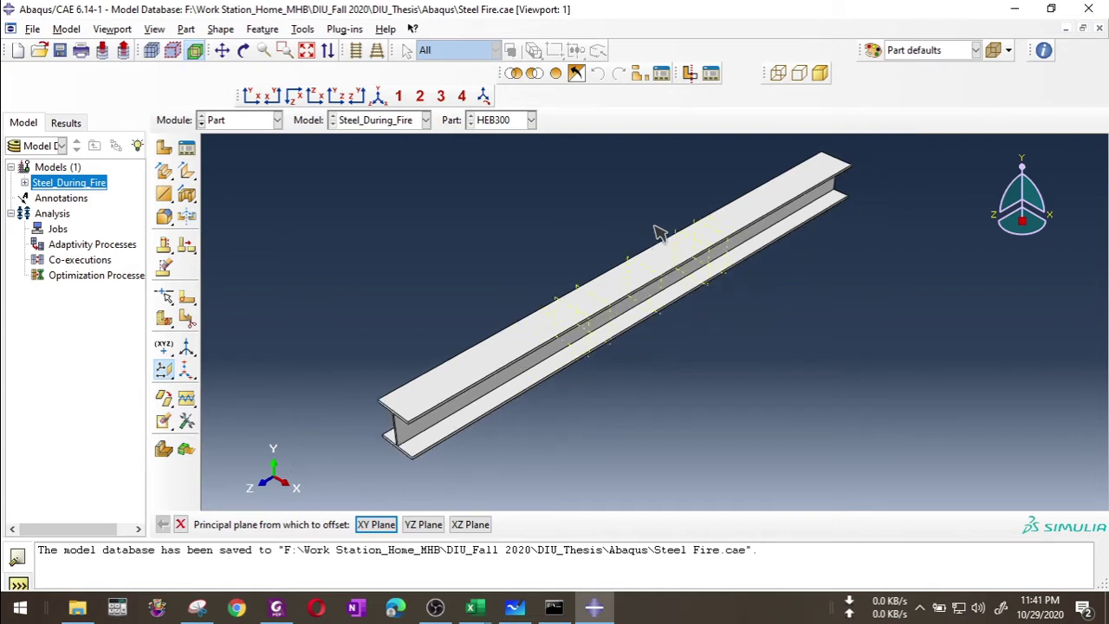
{"action": "scroll", "coordinate": [656, 232], "scroll_direction": "up", "scroll_amount": 1}
{"action": "left_click", "coordinate": [164, 370]}
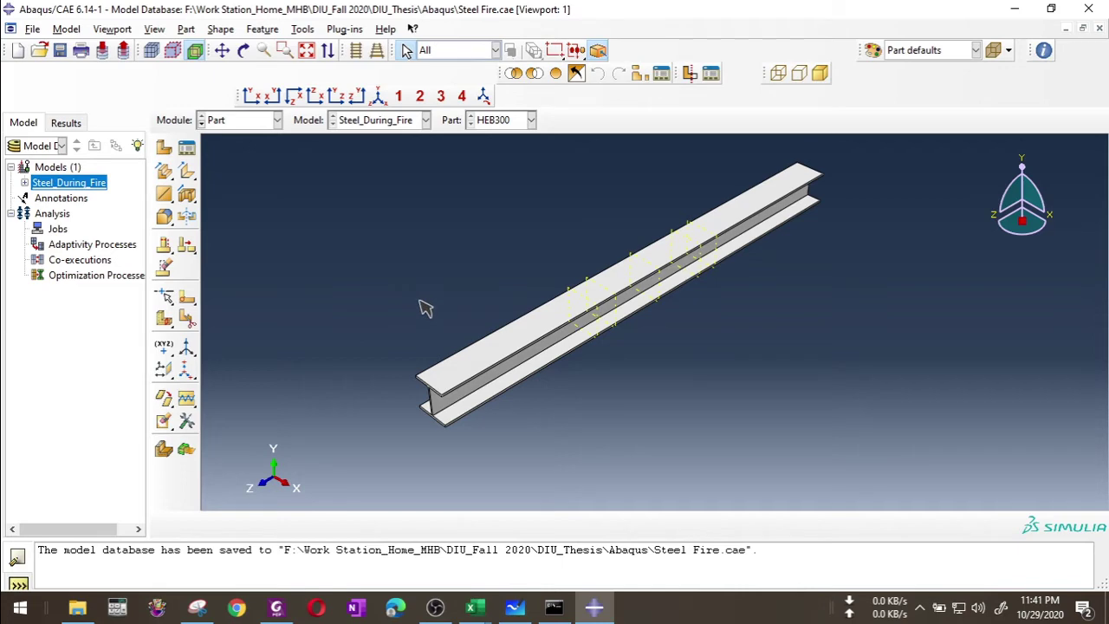
Switch to Microsoft Whiteboard and draw a dimension line with a leader arrow below half of the Base 1 lower flange.
{"action": "left_click", "coordinate": [518, 610]}
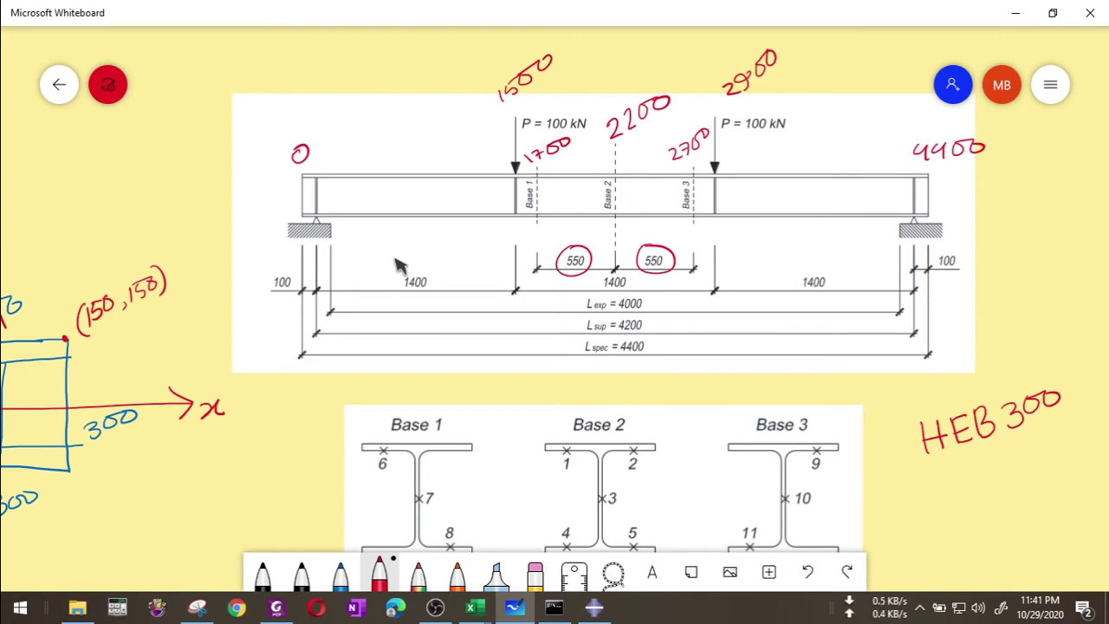
{"action": "scroll", "coordinate": [425, 252], "scroll_direction": "down", "scroll_amount": 3, "text": "ctrl"}
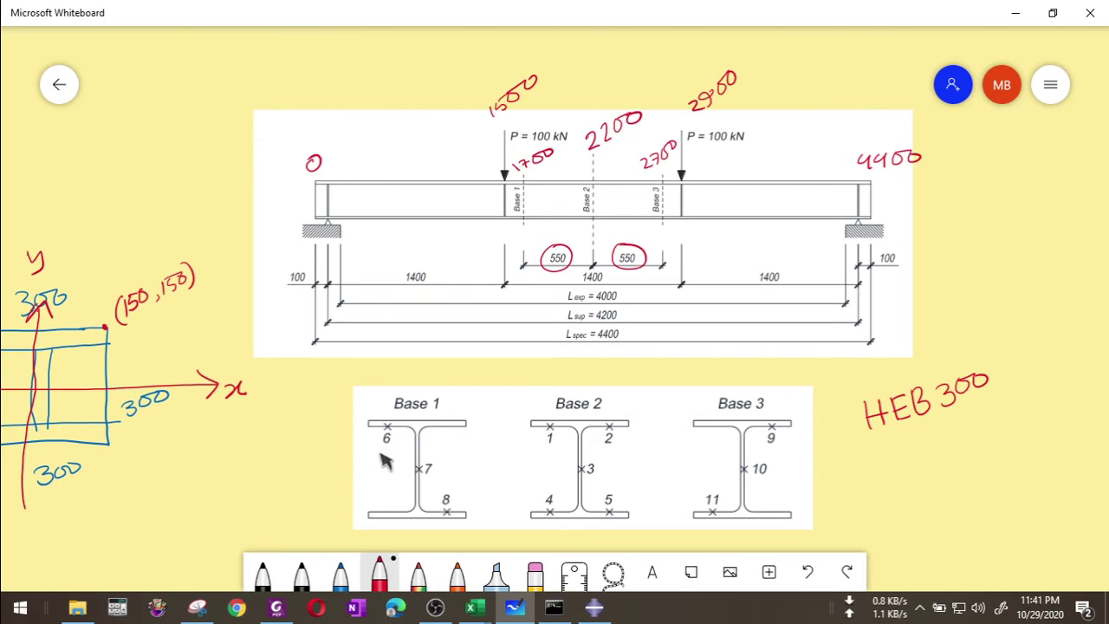
{"action": "scroll", "coordinate": [386, 454], "scroll_direction": "up", "scroll_amount": 5, "text": "ctrl"}
{"action": "scroll", "coordinate": [387, 451], "scroll_direction": "up", "scroll_amount": 2, "text": "ctrl"}
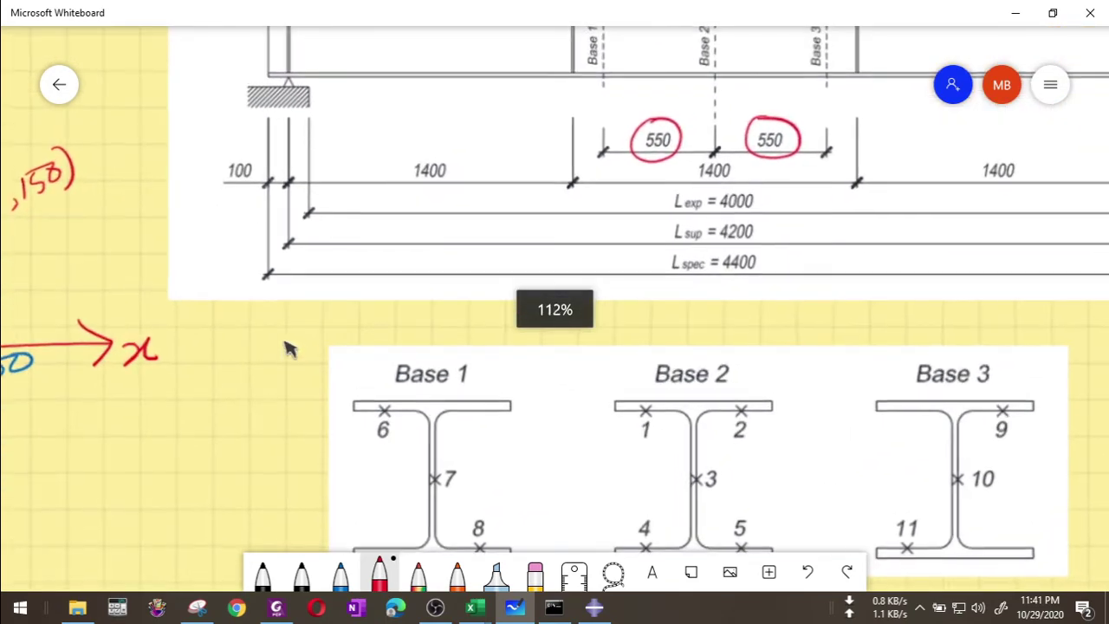
{"action": "scroll", "coordinate": [433, 347], "scroll_direction": "down", "scroll_amount": 3, "text": "ctrl"}
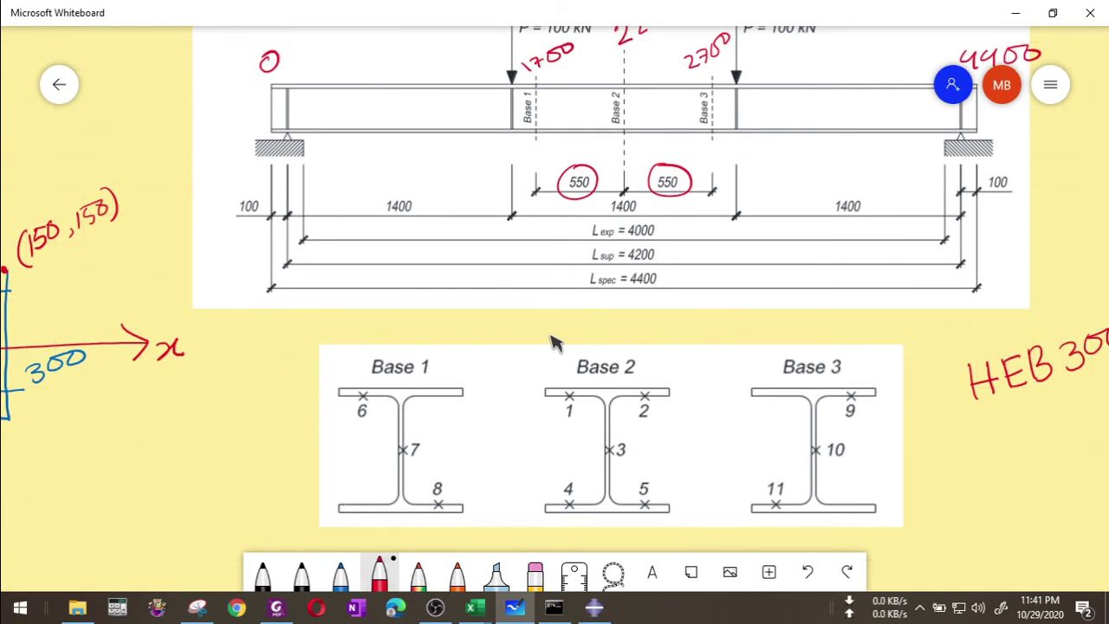
{"action": "left_click_drag", "start_coordinate": [342, 523], "coordinate": [342, 549]}
{"action": "left_click_drag", "start_coordinate": [341, 535], "coordinate": [401, 527]}
{"action": "mouse_move", "coordinate": [397, 512]}
{"action": "left_mouse_down"}
{"action": "mouse_move", "coordinate": [397, 541]}
{"action": "mouse_move", "coordinate": [281, 495]}
{"action": "left_mouse_up"}
{"action": "left_click_drag", "start_coordinate": [274, 511], "coordinate": [290, 506]}
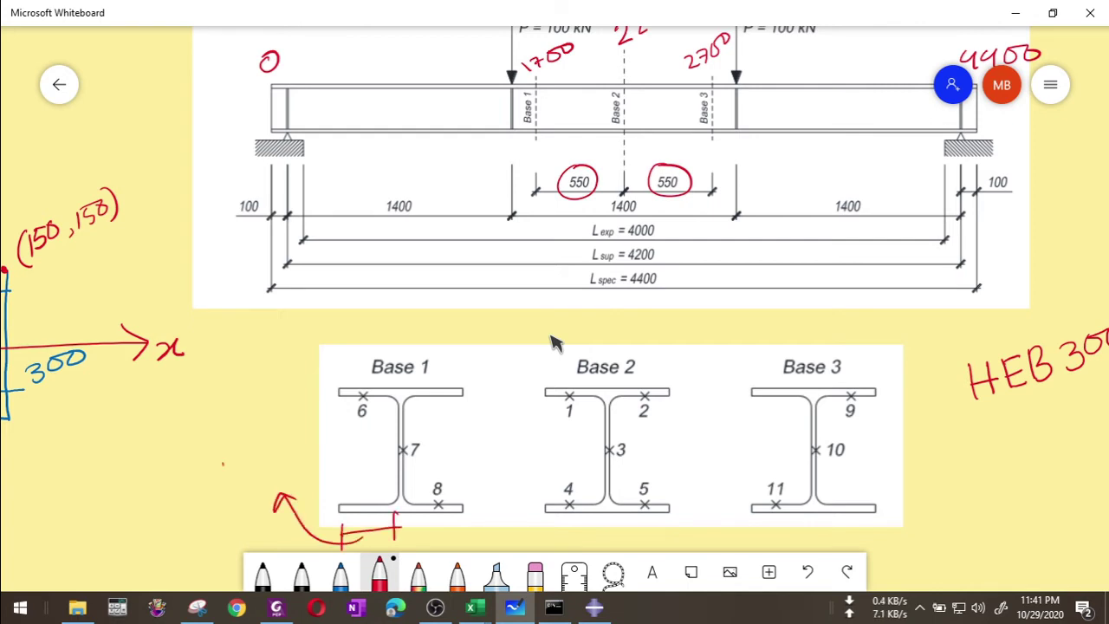
Label the Base 1 half flange 150 and mark points 6 and 8 as 75 from the web.
{"action": "left_click_drag", "start_coordinate": [224, 464], "coordinate": [227, 487]}
{"action": "mouse_move", "coordinate": [234, 462]}
{"action": "left_mouse_down"}
{"action": "mouse_move", "coordinate": [232, 482]}
{"action": "mouse_move", "coordinate": [244, 455]}
{"action": "left_mouse_up"}
{"action": "left_click_drag", "start_coordinate": [252, 454], "coordinate": [250, 454]}
{"action": "left_click_drag", "start_coordinate": [367, 448], "coordinate": [372, 467]}
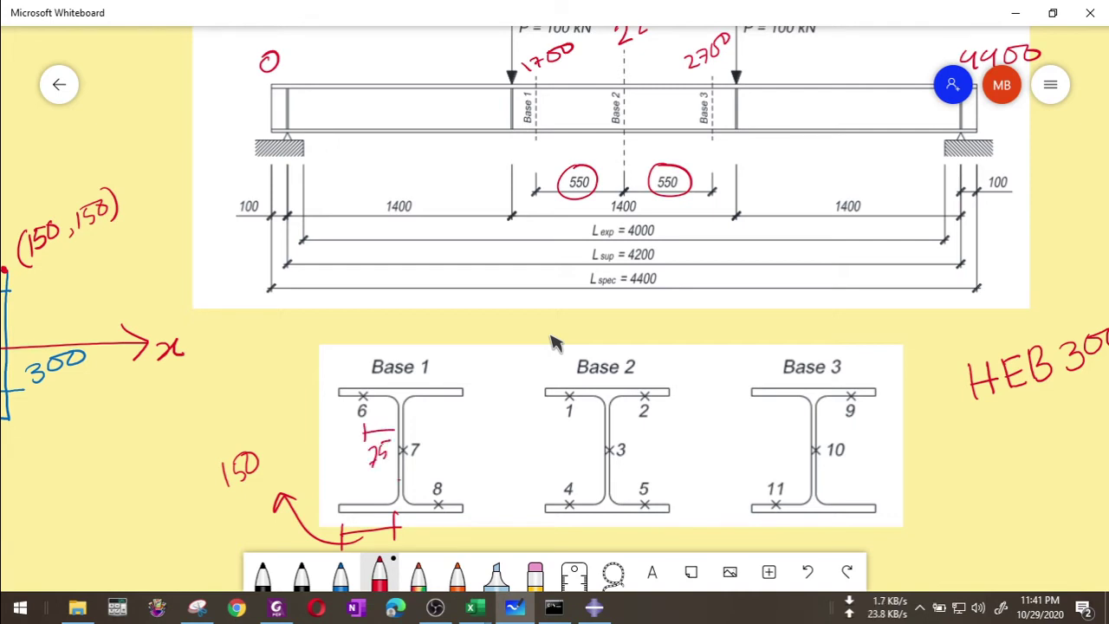
{"action": "left_click_drag", "start_coordinate": [397, 479], "coordinate": [432, 468]}
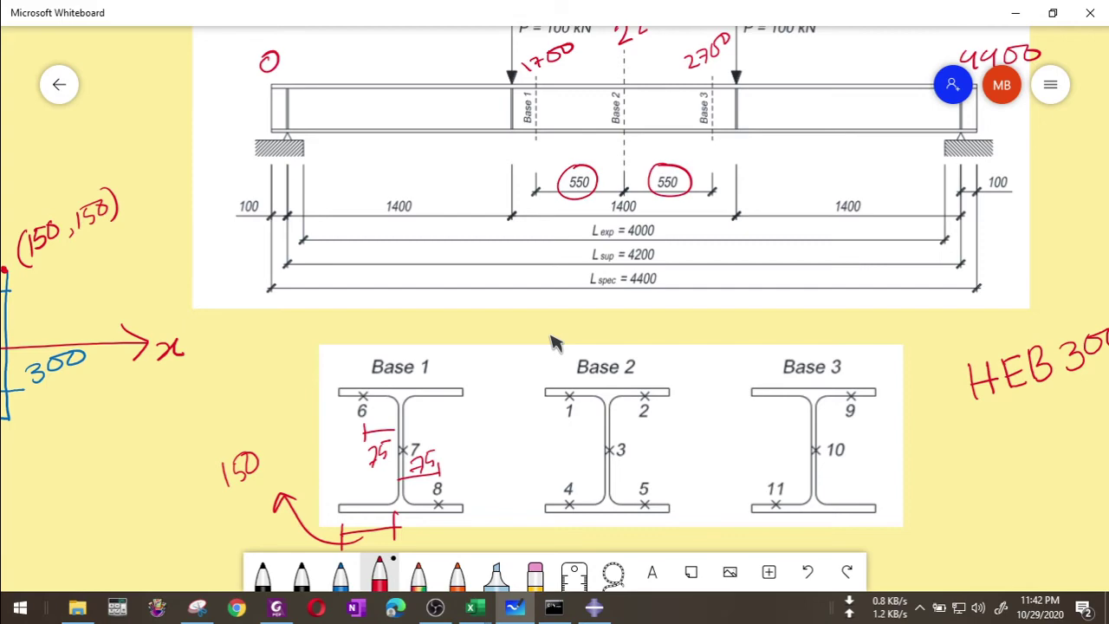
Sketch a rectangular load plate in the empty area beside the beam drawing and dimension its width as 50mm.
{"action": "scroll", "coordinate": [422, 146], "scroll_direction": "down", "scroll_amount": 2, "text": "ctrl"}
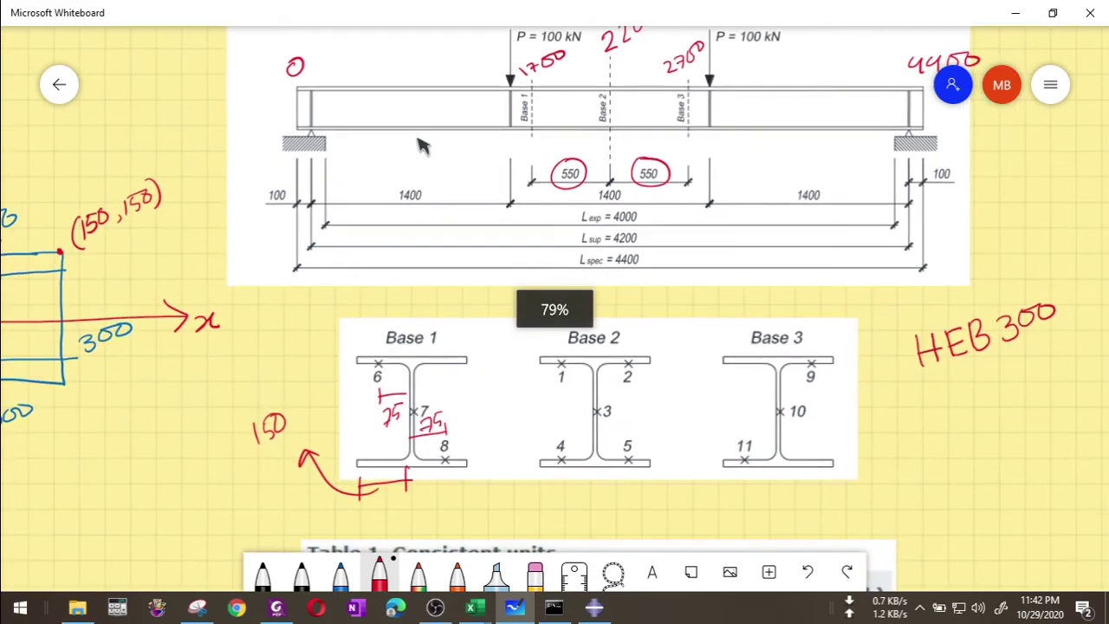
{"action": "scroll", "coordinate": [422, 145], "scroll_direction": "down", "scroll_amount": 2, "text": "ctrl"}
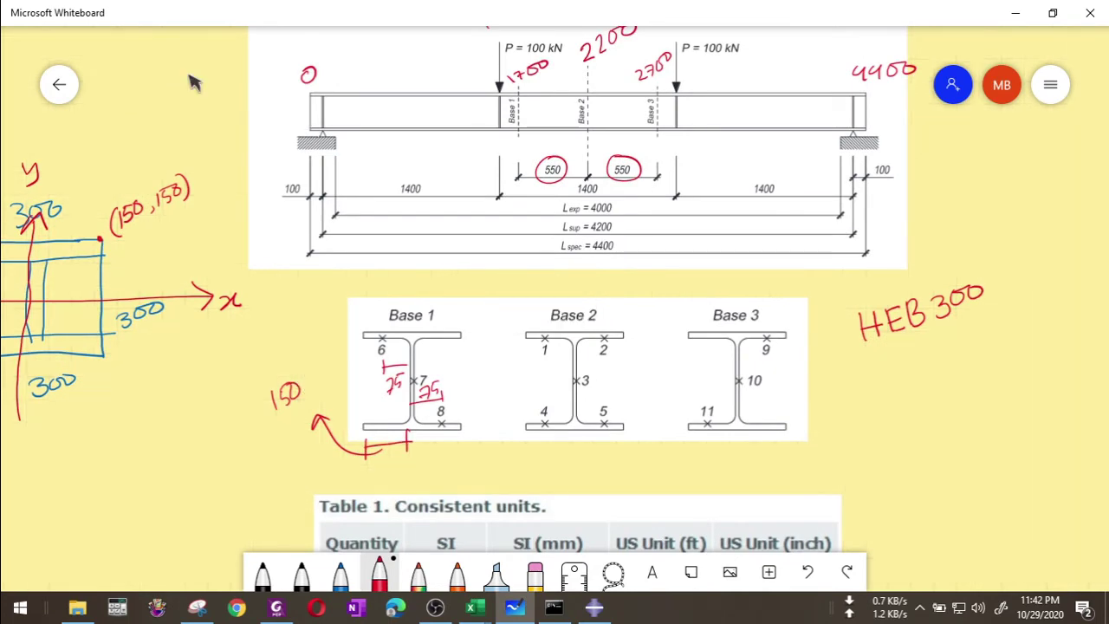
{"action": "right_click_drag", "start_coordinate": [312, 342], "coordinate": [567, 592]}
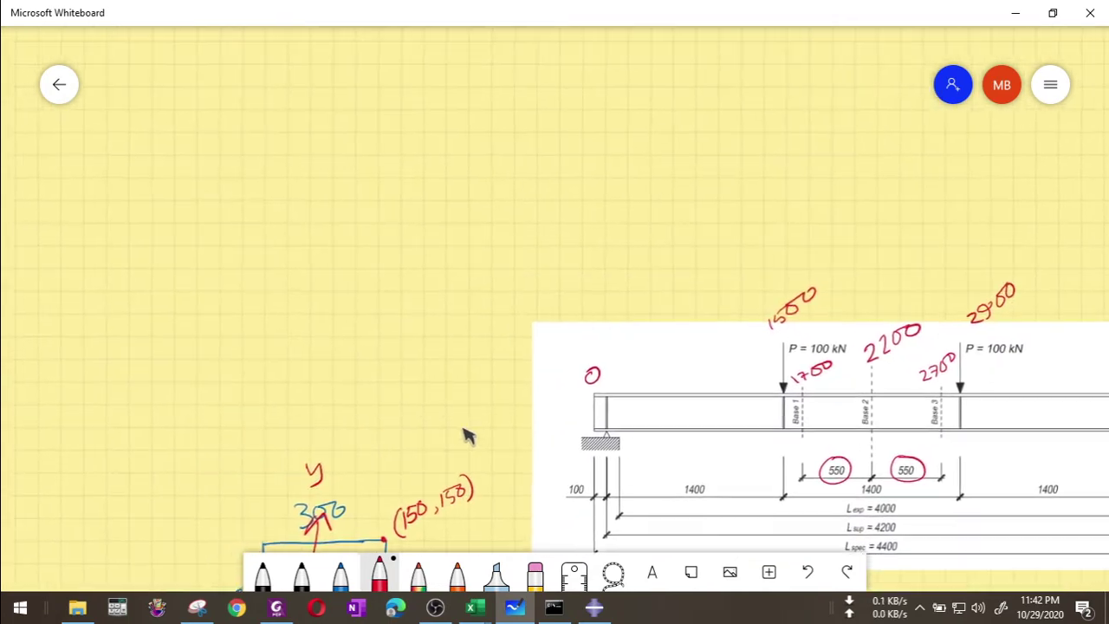
{"action": "scroll", "coordinate": [358, 321], "scroll_direction": "up", "scroll_amount": 2}
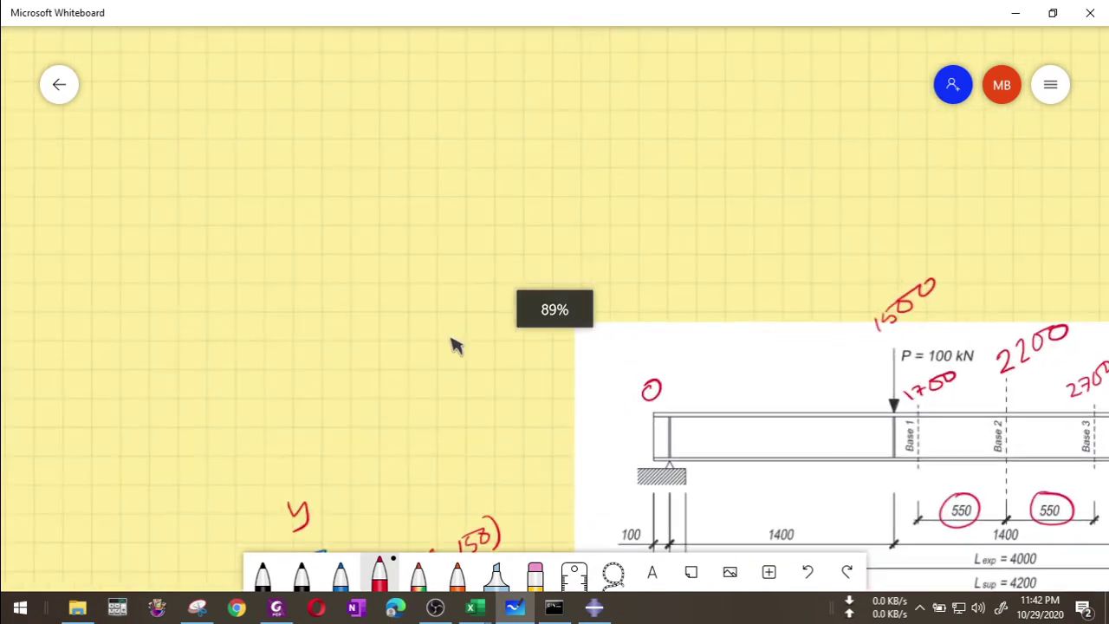
{"action": "left_click_drag", "start_coordinate": [161, 285], "coordinate": [229, 279]}
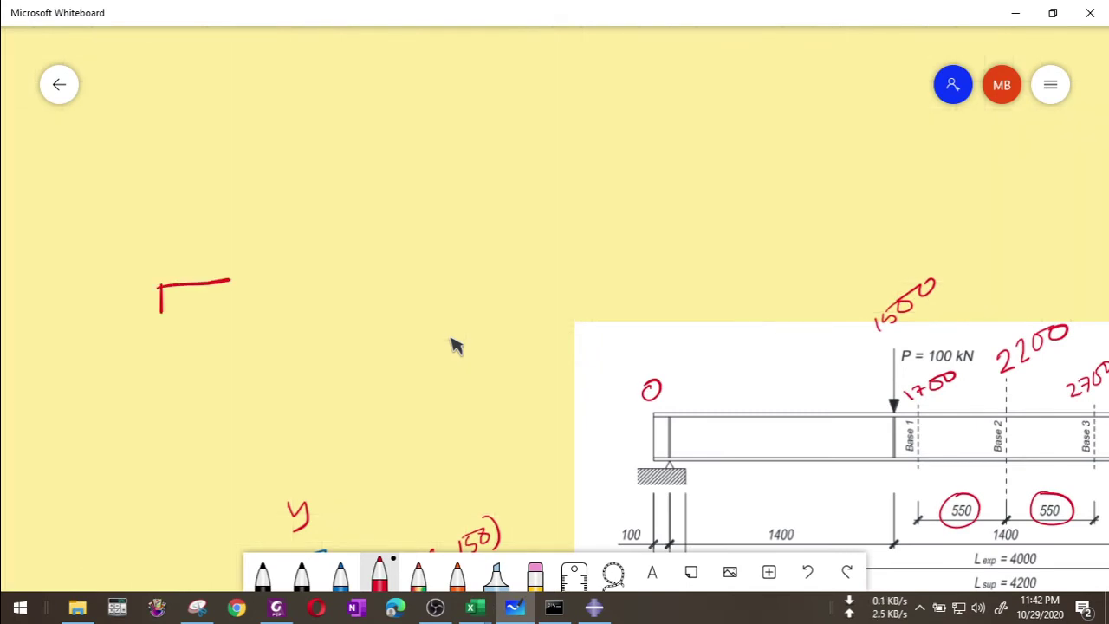
{"action": "mouse_move", "coordinate": [159, 312]}
{"action": "left_mouse_down"}
{"action": "mouse_move", "coordinate": [246, 303]}
{"action": "mouse_move", "coordinate": [245, 291]}
{"action": "mouse_move", "coordinate": [245, 308]}
{"action": "left_mouse_up"}
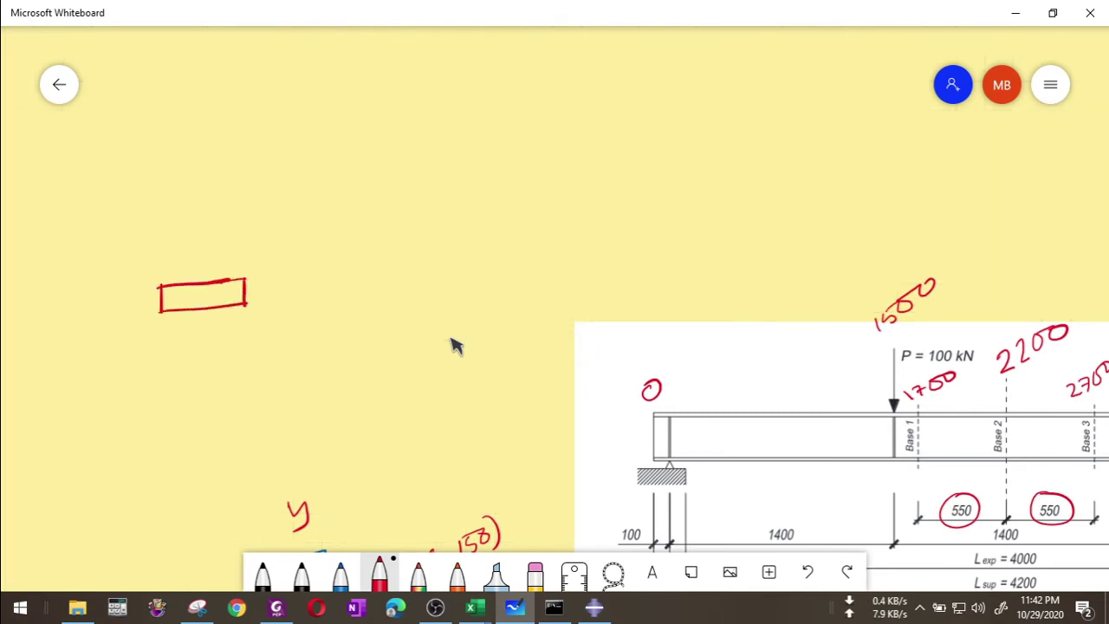
{"action": "mouse_move", "coordinate": [159, 327]}
{"action": "left_mouse_down"}
{"action": "mouse_move", "coordinate": [160, 352]}
{"action": "mouse_move", "coordinate": [251, 326]}
{"action": "mouse_move", "coordinate": [249, 344]}
{"action": "left_mouse_up"}
{"action": "mouse_move", "coordinate": [186, 373]}
{"action": "left_mouse_down"}
{"action": "mouse_move", "coordinate": [206, 369]}
{"action": "mouse_move", "coordinate": [194, 379]}
{"action": "left_mouse_up"}
{"action": "left_click_drag", "start_coordinate": [188, 360], "coordinate": [238, 361]}
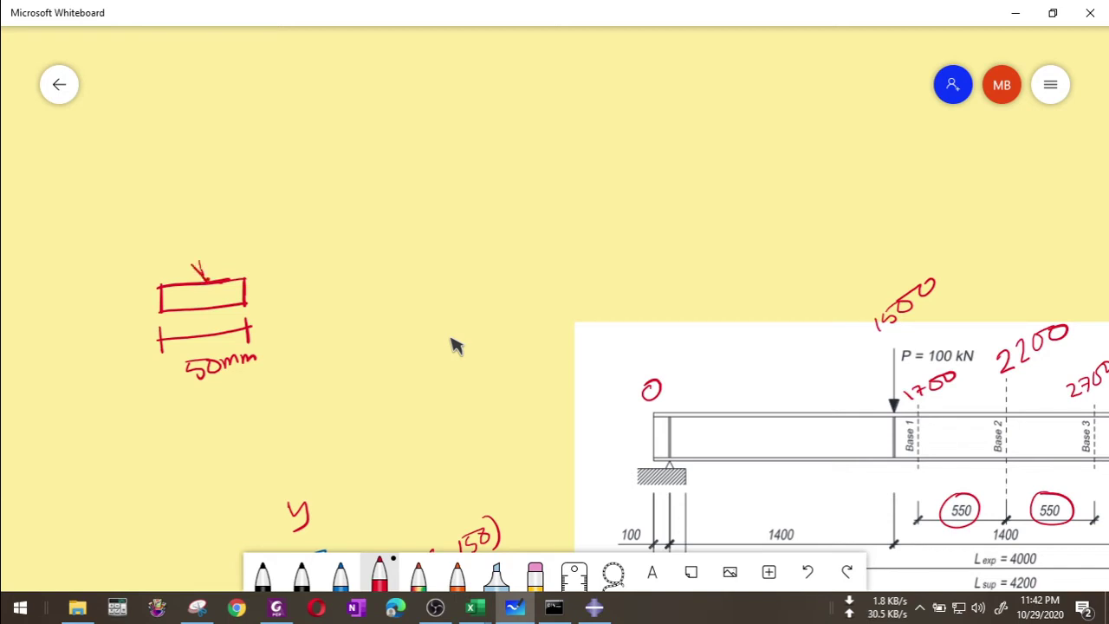
Add a central load arrow to the plate sketch, mark 25 on each side and 1500 at the centre, and emphasize both plate edges.
{"action": "mouse_move", "coordinate": [199, 215]}
{"action": "left_mouse_down"}
{"action": "mouse_move", "coordinate": [201, 279]}
{"action": "mouse_move", "coordinate": [200, 227]}
{"action": "mouse_move", "coordinate": [159, 205]}
{"action": "mouse_move", "coordinate": [239, 206]}
{"action": "left_mouse_up"}
{"action": "left_click_drag", "start_coordinate": [217, 178], "coordinate": [228, 192]}
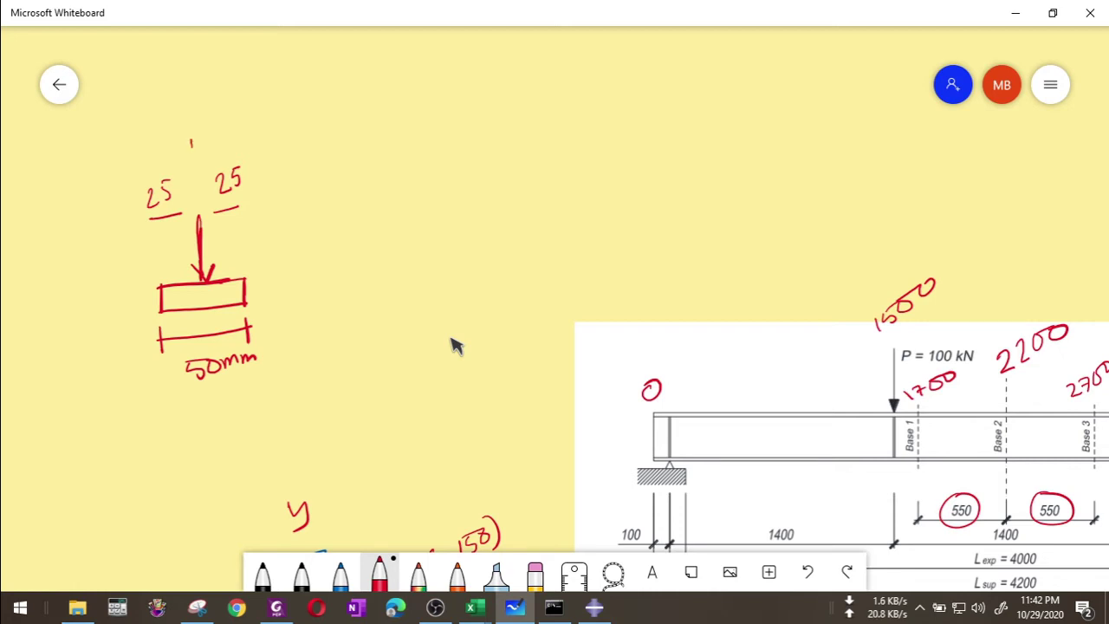
{"action": "left_click_drag", "start_coordinate": [191, 142], "coordinate": [193, 183]}
{"action": "mouse_move", "coordinate": [173, 99]}
{"action": "left_mouse_down"}
{"action": "mouse_move", "coordinate": [170, 113]}
{"action": "mouse_move", "coordinate": [213, 86]}
{"action": "left_mouse_up"}
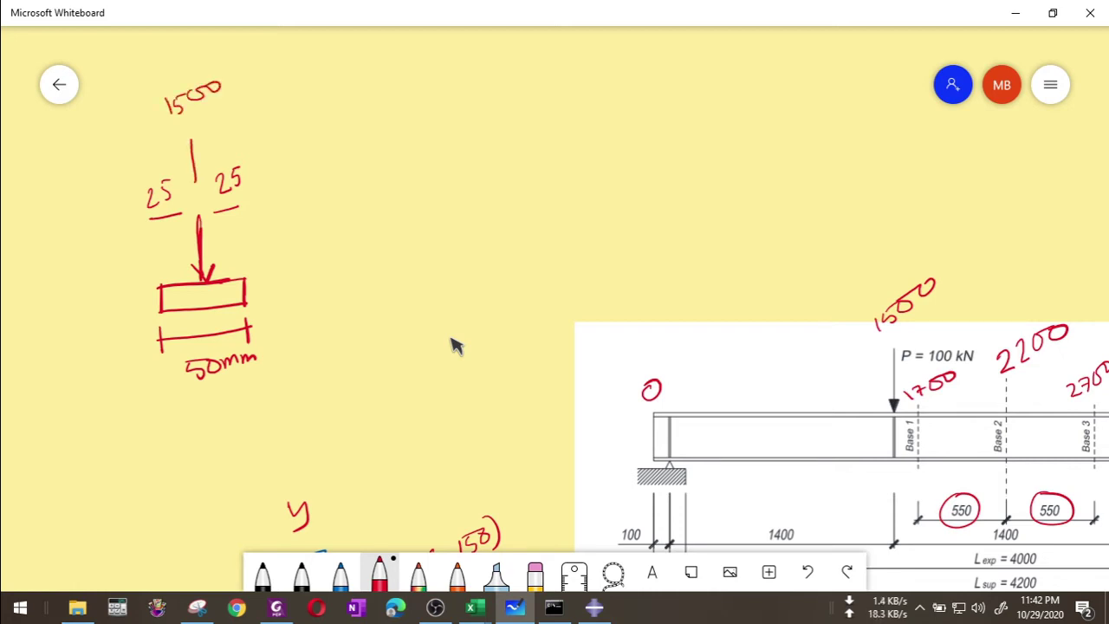
{"action": "mouse_move", "coordinate": [246, 263]}
{"action": "left_mouse_down"}
{"action": "mouse_move", "coordinate": [248, 303]}
{"action": "mouse_move", "coordinate": [250, 262]}
{"action": "left_mouse_up"}
{"action": "left_click_drag", "start_coordinate": [157, 286], "coordinate": [157, 312]}
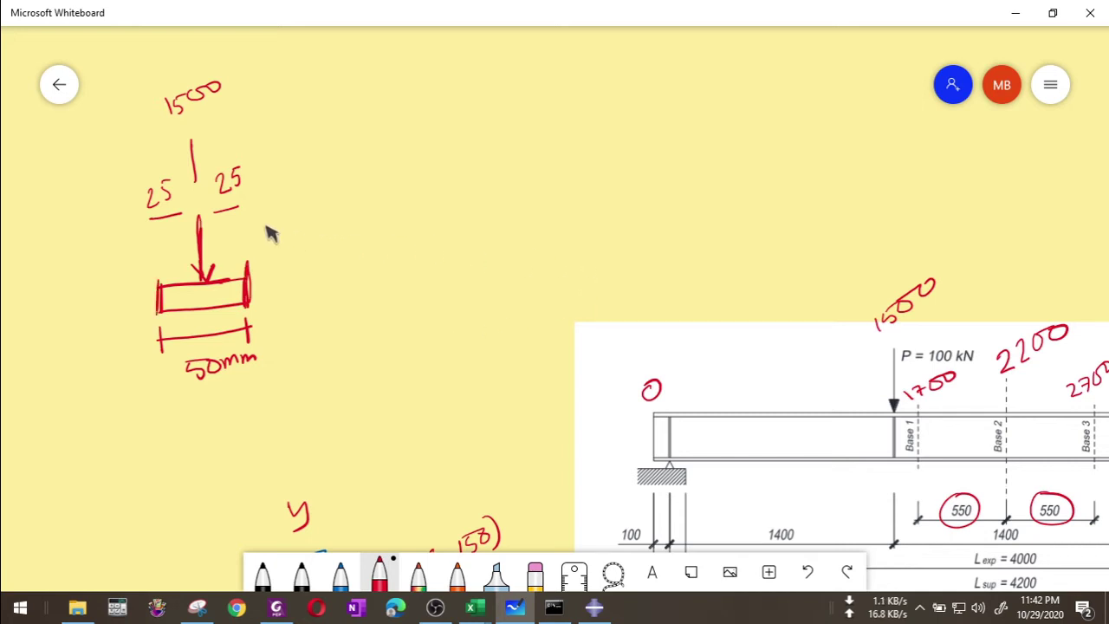
Switch back to Abaqus/CAE and create a datum plane offset 1475 from the XY plane for the first load plate's near edge.
{"action": "scroll", "coordinate": [268, 231], "scroll_direction": "up", "scroll_amount": 3, "text": "ctrl"}
{"action": "scroll", "coordinate": [267, 230], "scroll_direction": "down", "scroll_amount": 5, "text": "ctrl"}
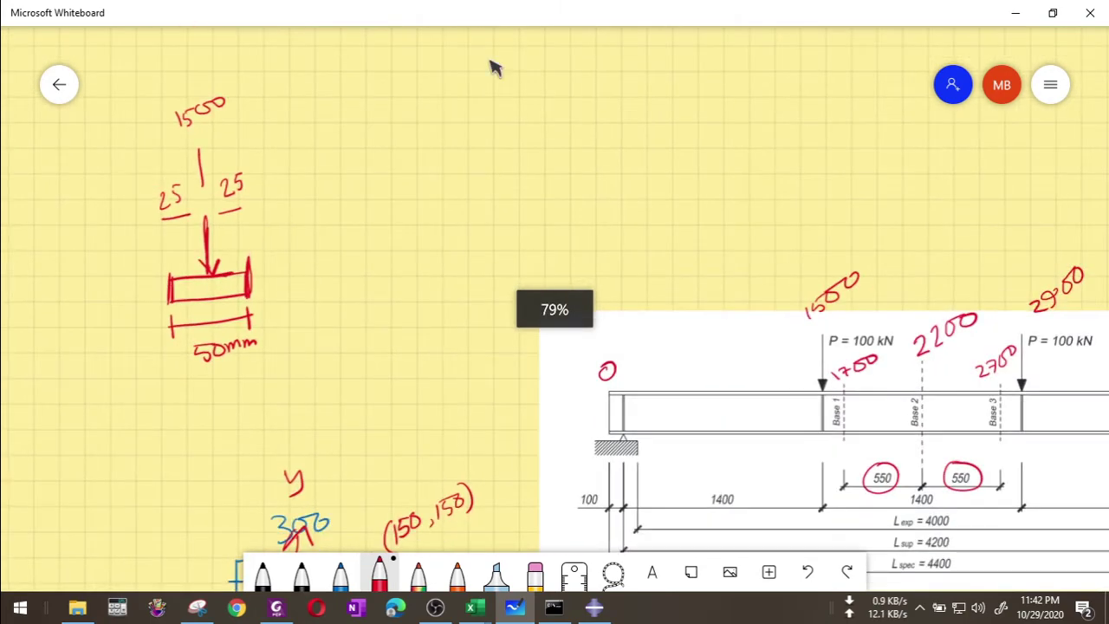
{"action": "left_click", "coordinate": [593, 609]}
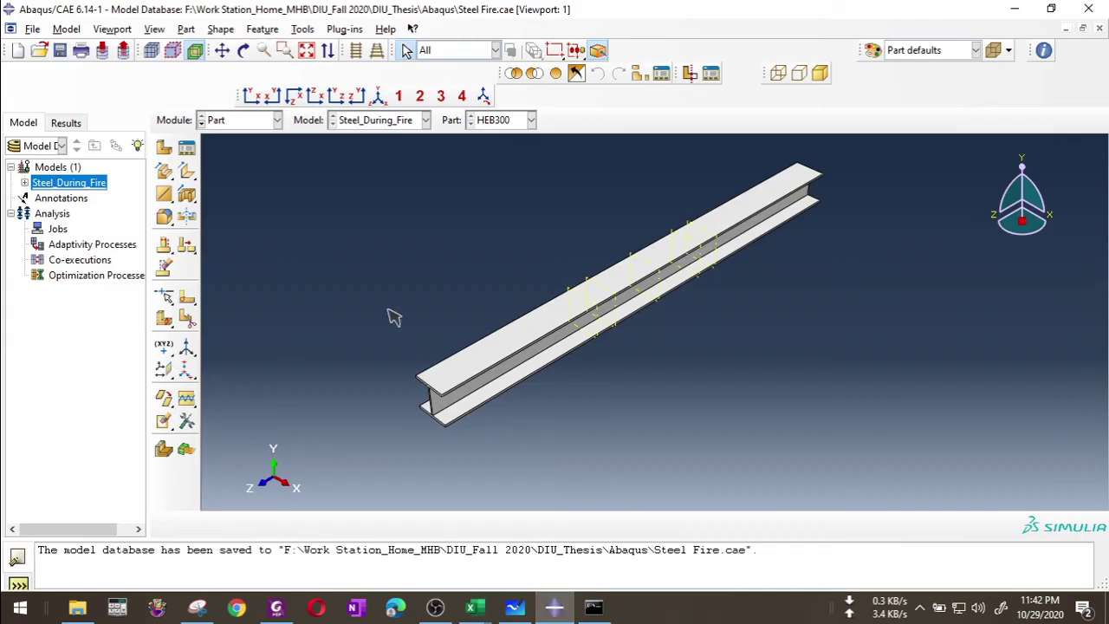
{"action": "left_click", "coordinate": [164, 369]}
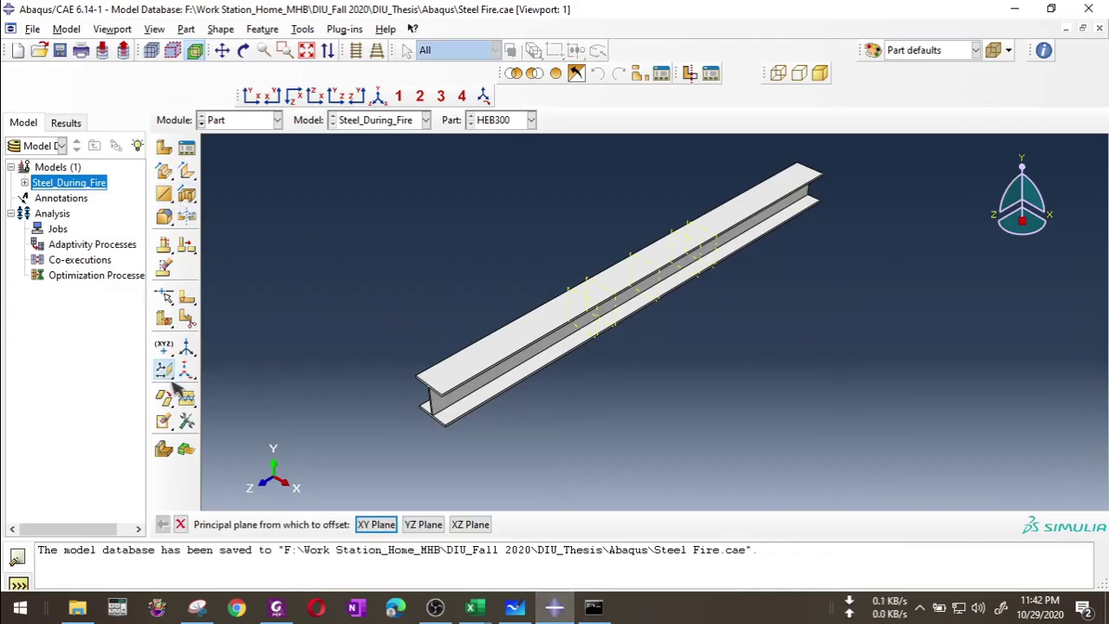
{"action": "left_click", "coordinate": [381, 525]}
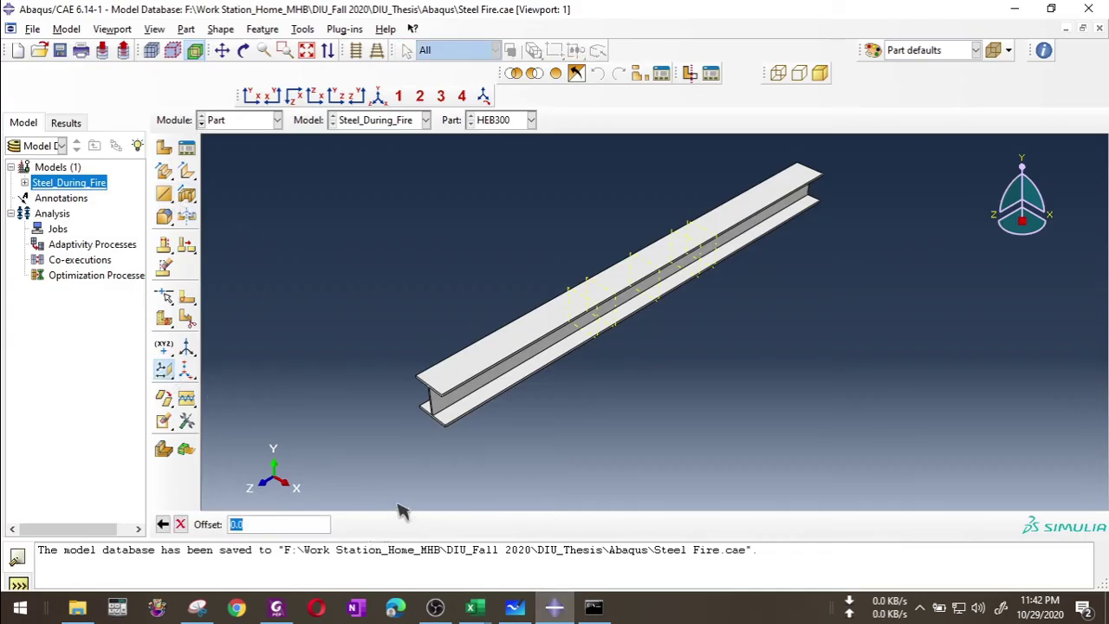
{"action": "type", "text": "1475"}
{"action": "key", "text": "Return"}
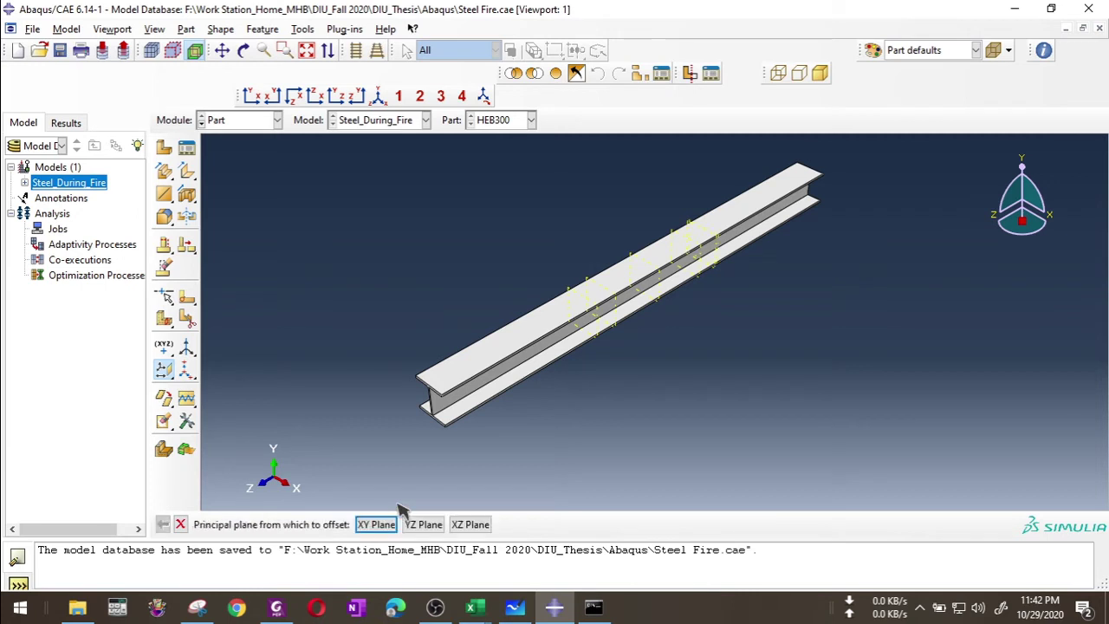
Create a datum plane parallel to the XY plane for the first load plate's far edge, 25 beyond the 1500 load position.
{"action": "key", "text": "Return"}
{"action": "type", "text": "15"}
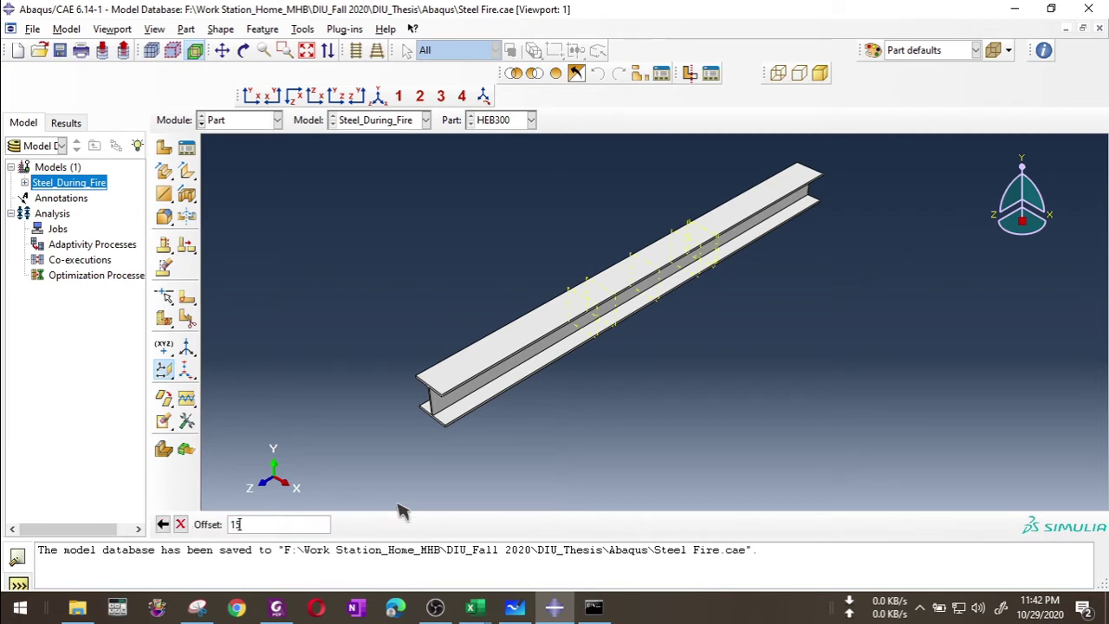
{"action": "type", "text": "3"}
{"action": "key", "text": "Return"}
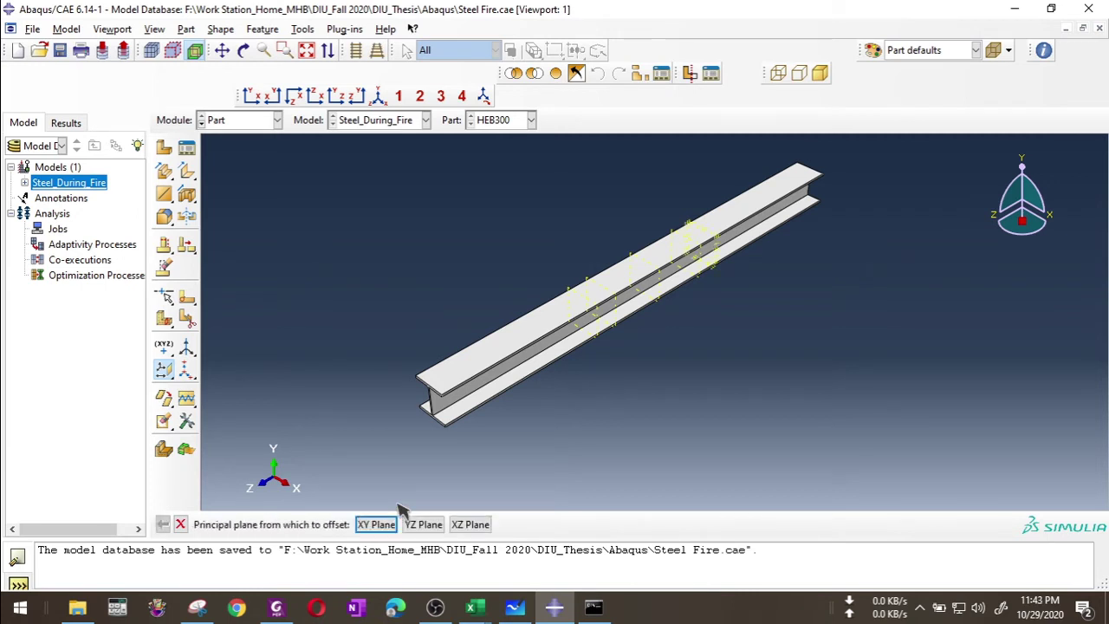
Create datum planes for the second load plate's two edges at offsets 2925 and 2875 from the XY plane.
{"action": "left_click", "coordinate": [526, 611]}
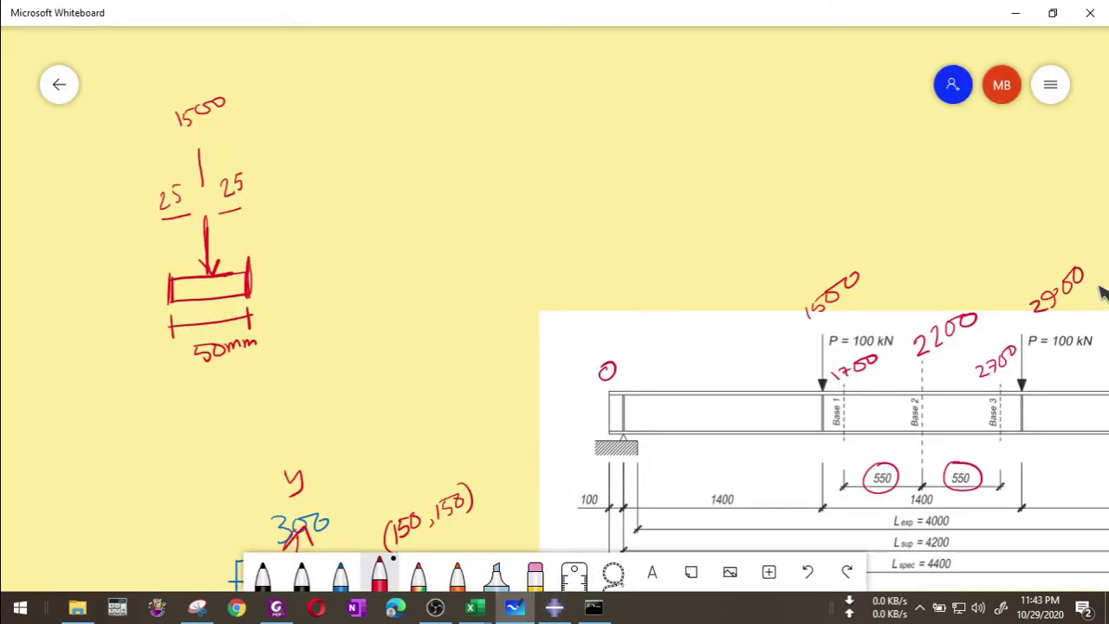
{"action": "left_click", "coordinate": [555, 607]}
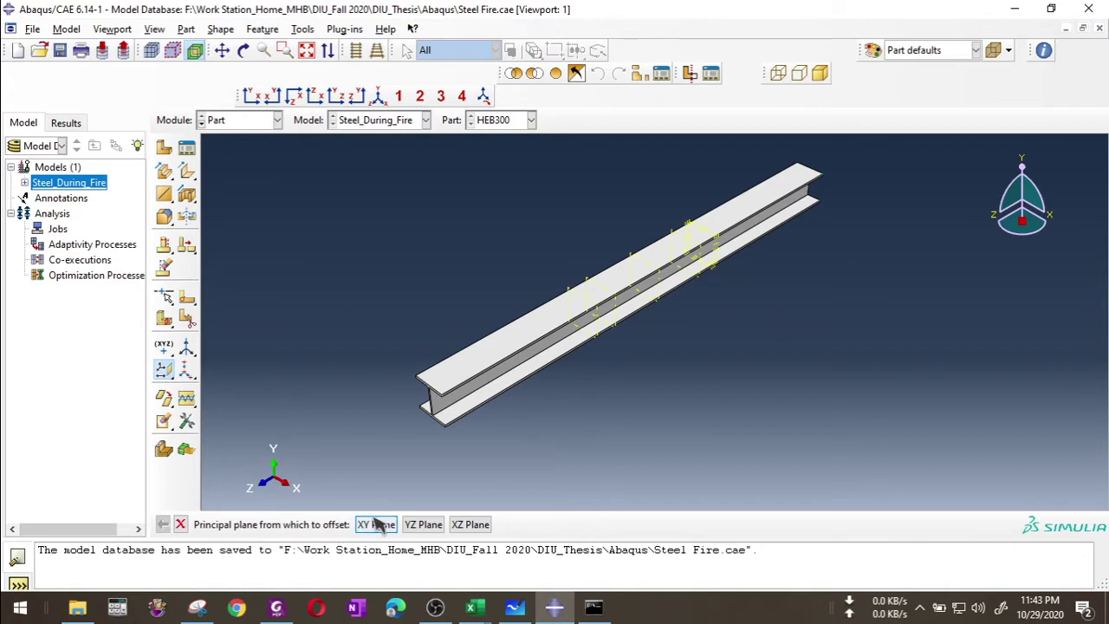
{"action": "left_click", "coordinate": [372, 524]}
{"action": "type", "text": "29"}
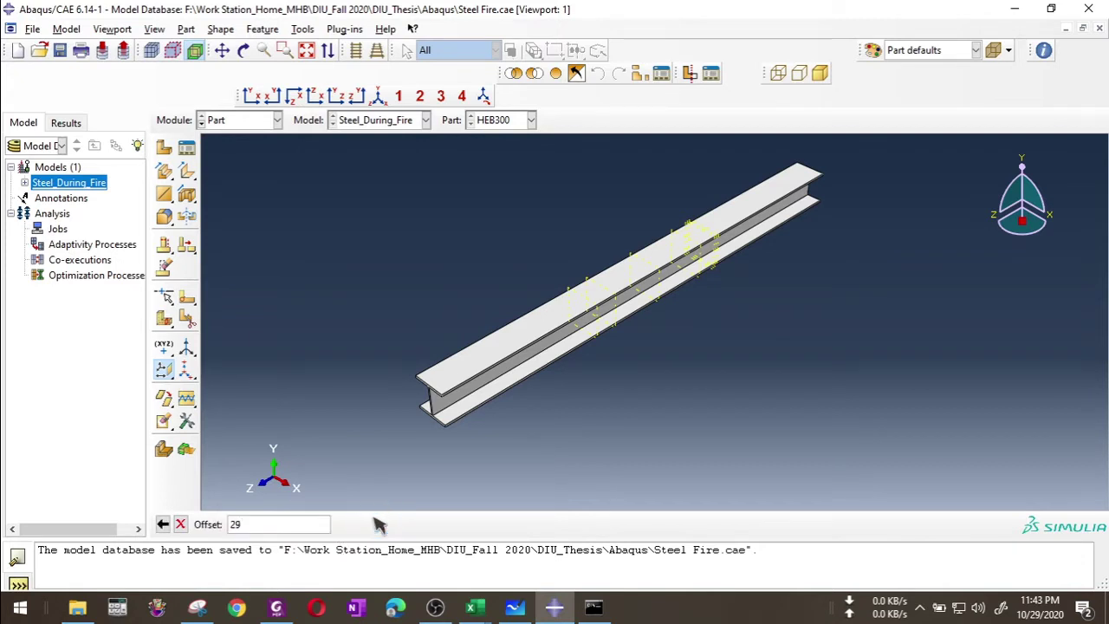
{"action": "type", "text": "25"}
{"action": "key", "text": "Return"}
{"action": "left_click", "coordinate": [377, 525]}
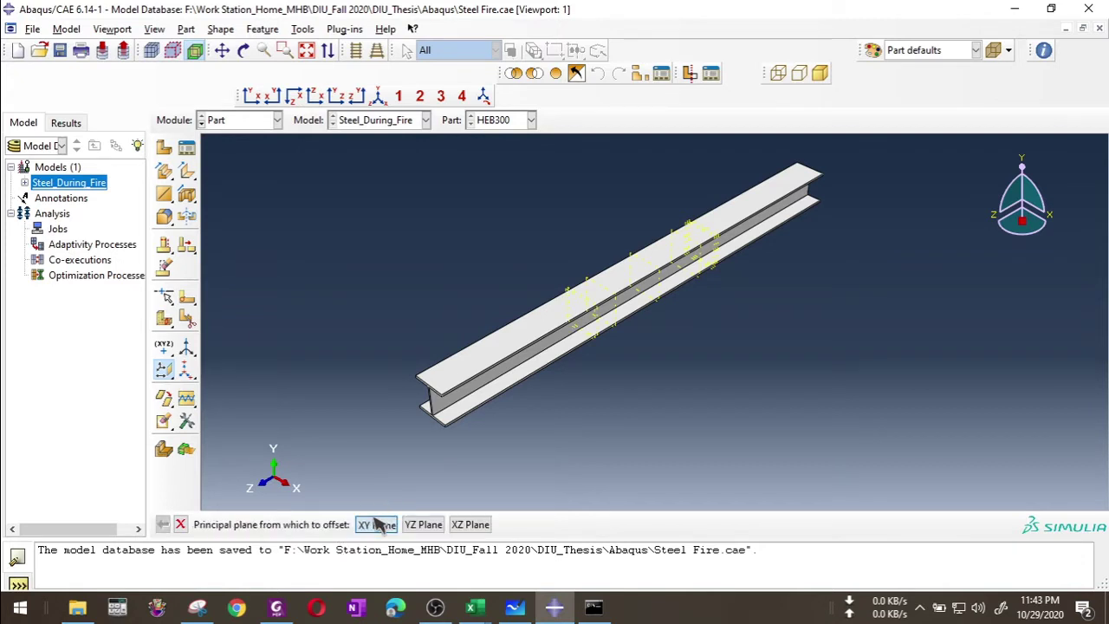
{"action": "type", "text": "2875"}
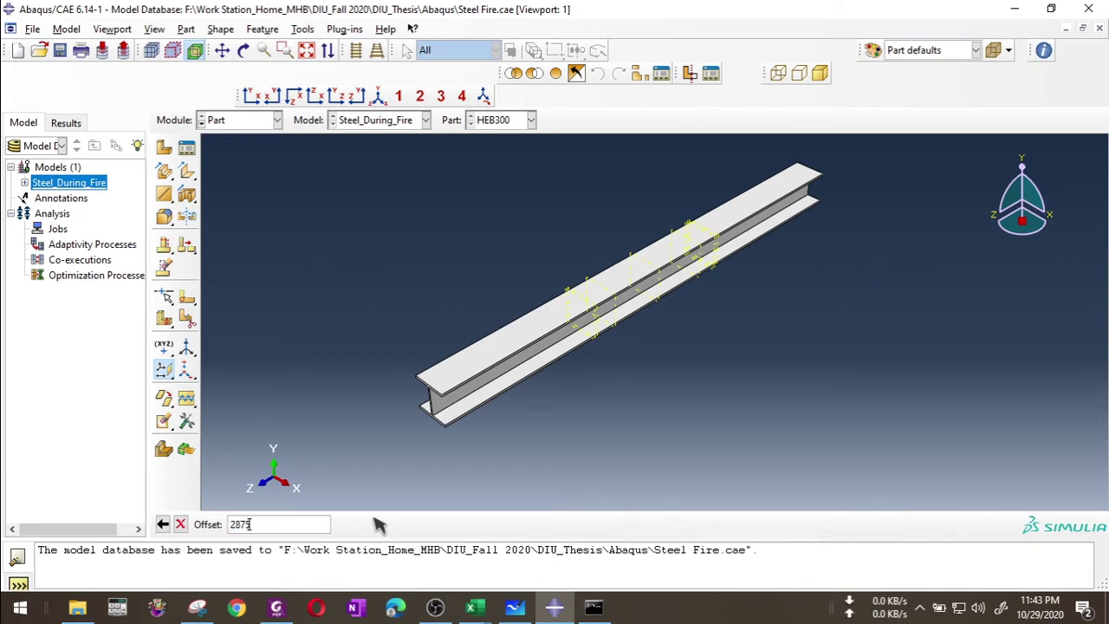
{"action": "key", "text": "Return"}
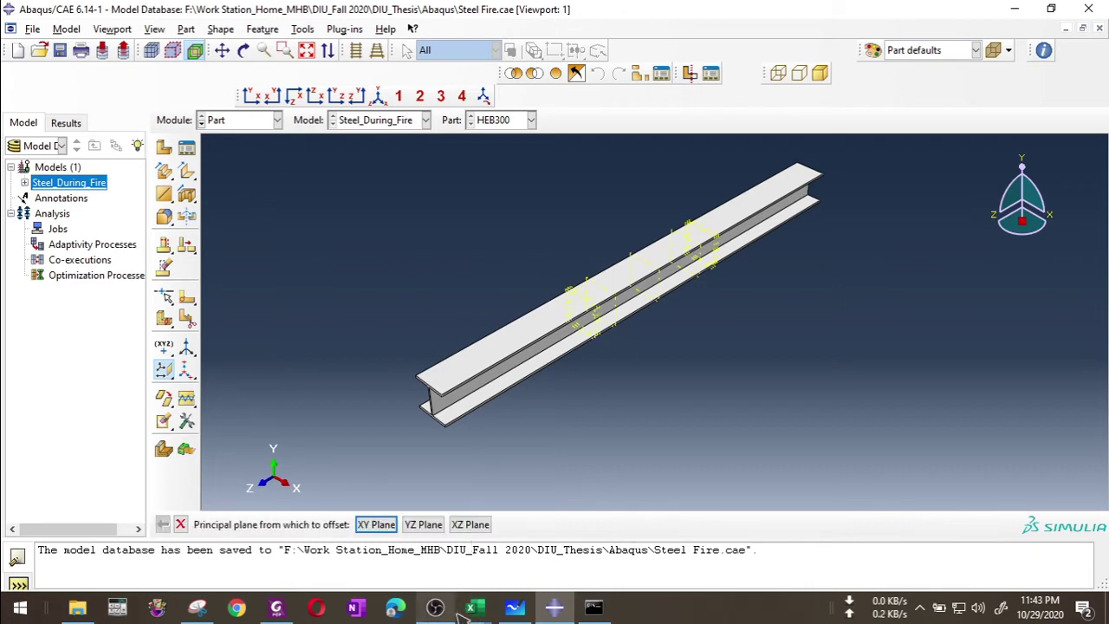
Switch to Microsoft Whiteboard and sketch in blue the first support's 100 distance from the beam end, marking its near plate edge 75.
{"action": "left_click", "coordinate": [514, 609]}
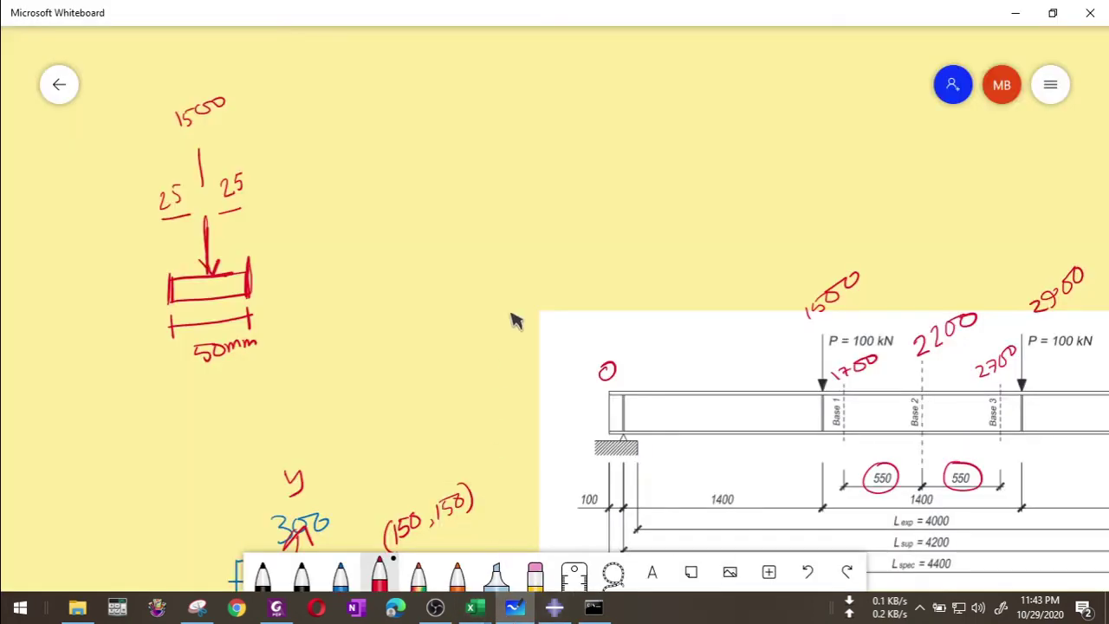
{"action": "right_click_drag", "start_coordinate": [433, 366], "coordinate": [372, 309]}
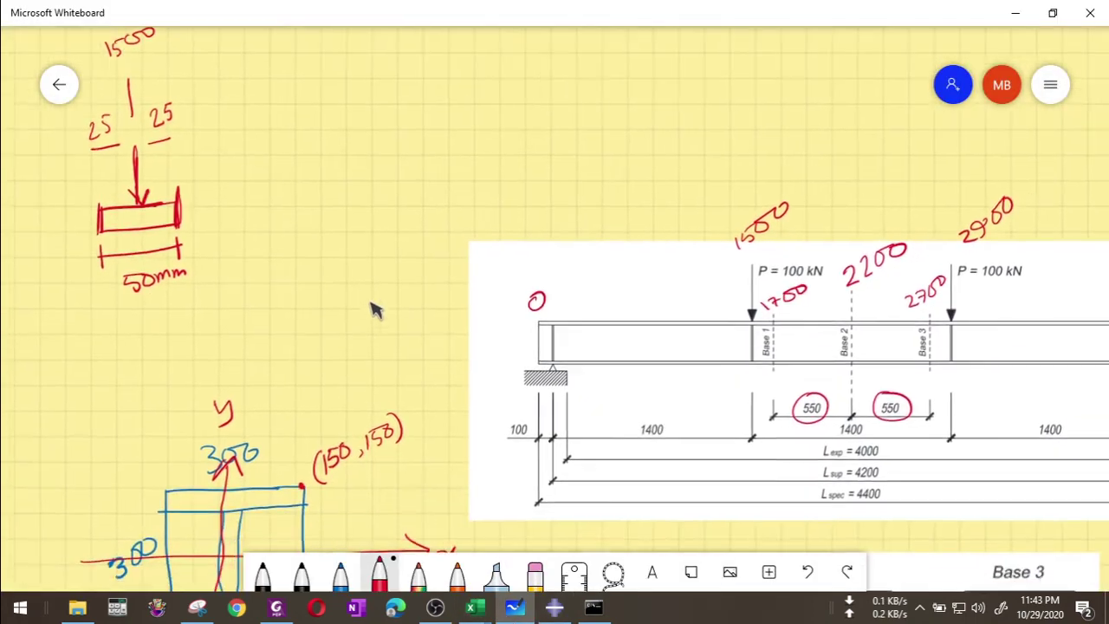
{"action": "scroll", "coordinate": [537, 407], "scroll_direction": "up", "scroll_amount": 5, "text": "ctrl"}
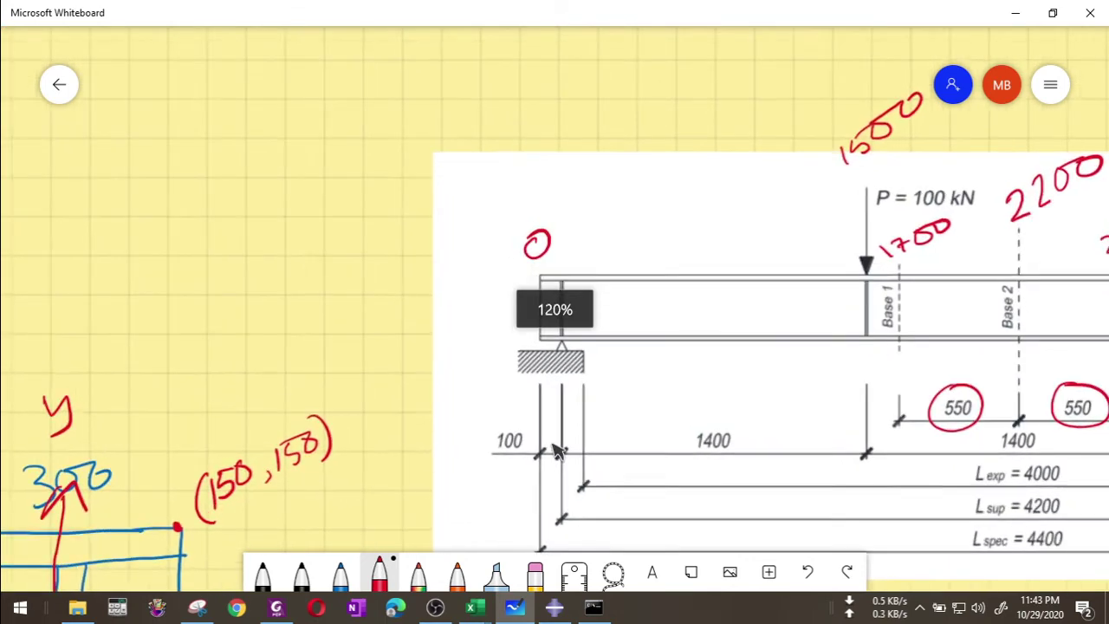
{"action": "scroll", "coordinate": [587, 383], "scroll_direction": "up", "scroll_amount": 3, "text": "ctrl"}
{"action": "scroll", "coordinate": [586, 396], "scroll_direction": "down", "scroll_amount": 3, "text": "ctrl"}
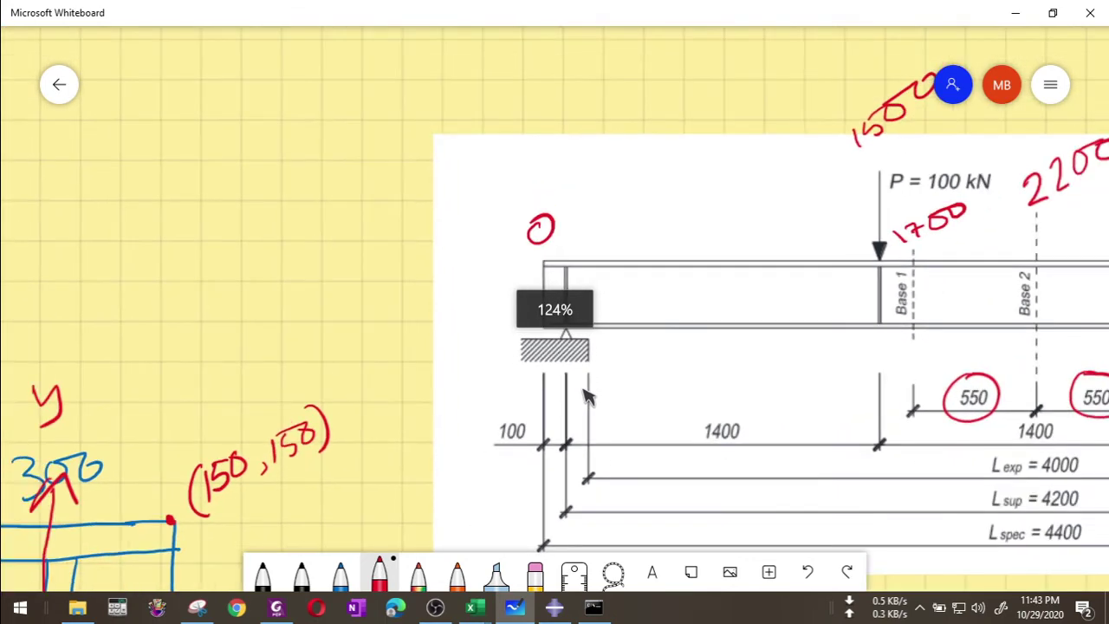
{"action": "scroll", "coordinate": [584, 391], "scroll_direction": "down", "scroll_amount": 3}
{"action": "right_click_drag", "start_coordinate": [271, 306], "coordinate": [340, 332]}
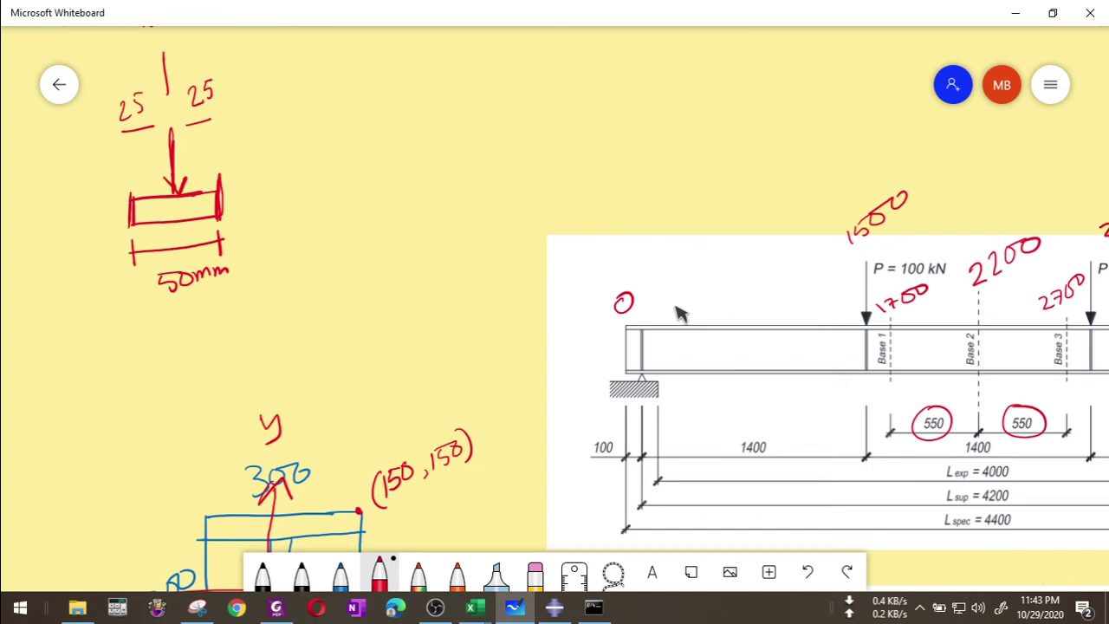
{"action": "left_click", "coordinate": [341, 575]}
{"action": "left_click_drag", "start_coordinate": [181, 308], "coordinate": [182, 346]}
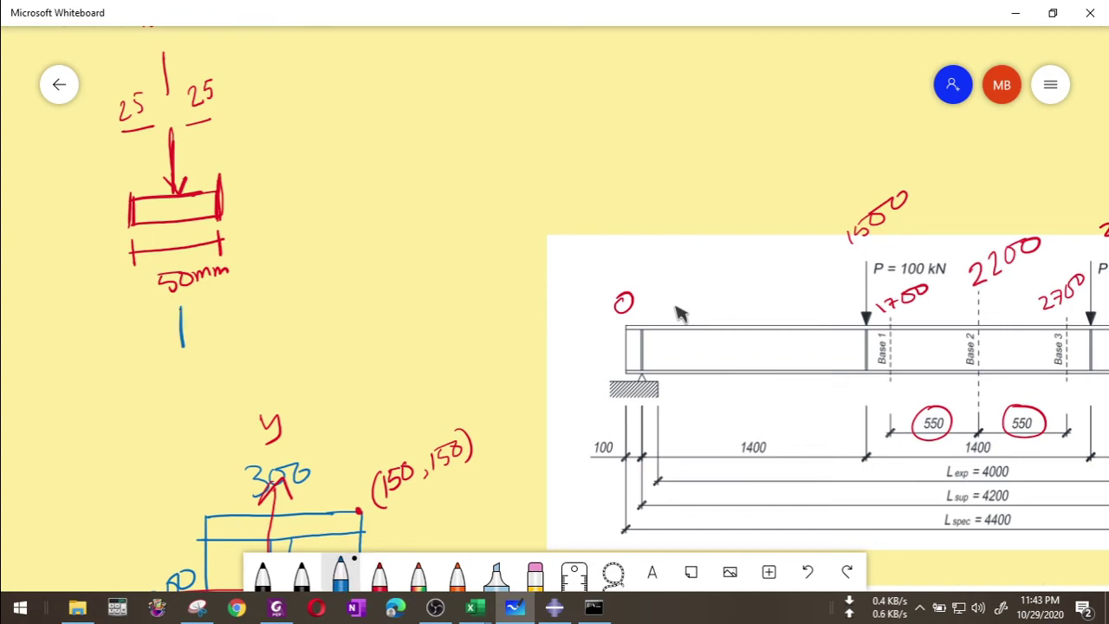
{"action": "left_click_drag", "start_coordinate": [78, 344], "coordinate": [182, 325]}
{"action": "left_click_drag", "start_coordinate": [78, 319], "coordinate": [79, 357]}
{"action": "mouse_move", "coordinate": [79, 371]}
{"action": "left_mouse_down"}
{"action": "mouse_move", "coordinate": [81, 399]}
{"action": "mouse_move", "coordinate": [114, 364]}
{"action": "left_mouse_up"}
{"action": "left_click_drag", "start_coordinate": [143, 313], "coordinate": [169, 443]}
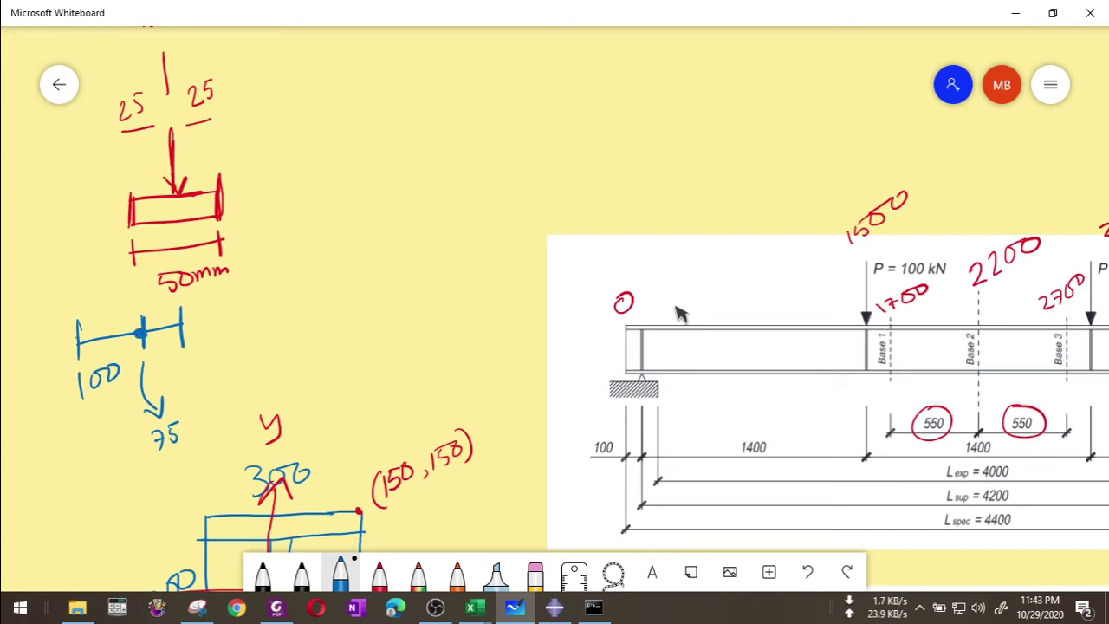
Extend the blue support sketch to the far plate edge and label that edge 125.
{"action": "mouse_move", "coordinate": [182, 324]}
{"action": "left_mouse_down"}
{"action": "mouse_move", "coordinate": [221, 315]}
{"action": "mouse_move", "coordinate": [246, 381]}
{"action": "mouse_move", "coordinate": [269, 381]}
{"action": "left_mouse_up"}
{"action": "left_click_drag", "start_coordinate": [279, 364], "coordinate": [298, 377]}
{"action": "left_click_drag", "start_coordinate": [309, 362], "coordinate": [296, 376]}
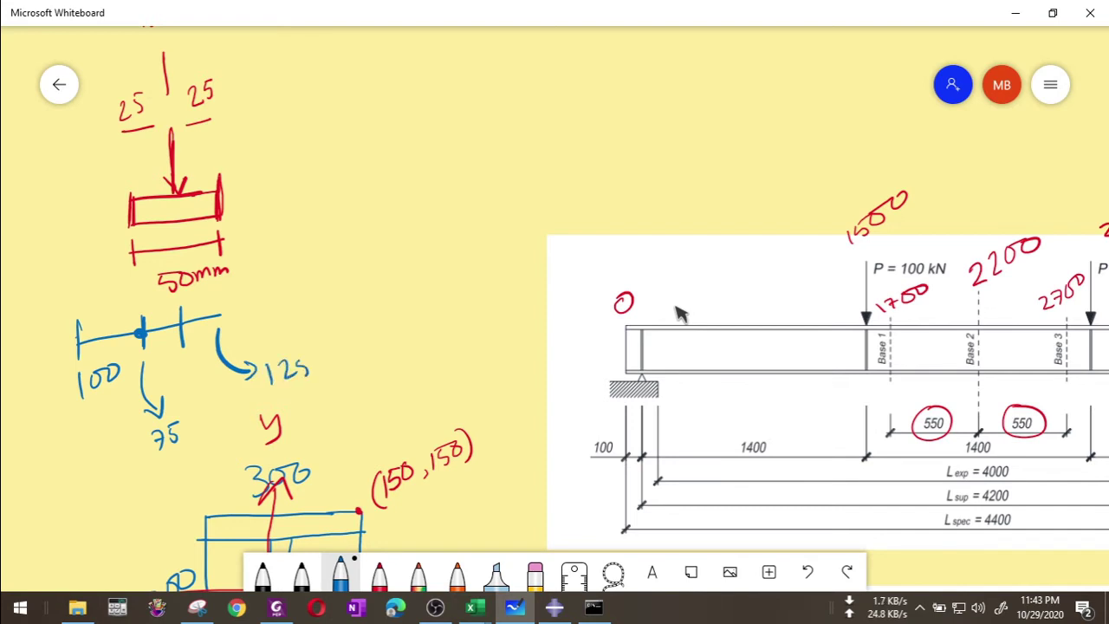
{"action": "left_click_drag", "start_coordinate": [221, 299], "coordinate": [223, 323]}
Sketch the second support's position line from the opposite beam end and label its plate edges 4325 and 4275.
{"action": "mouse_move", "coordinate": [509, 238]}
{"action": "left_mouse_down"}
{"action": "mouse_move", "coordinate": [513, 279]}
{"action": "mouse_move", "coordinate": [414, 278]}
{"action": "mouse_move", "coordinate": [417, 298]}
{"action": "left_mouse_up"}
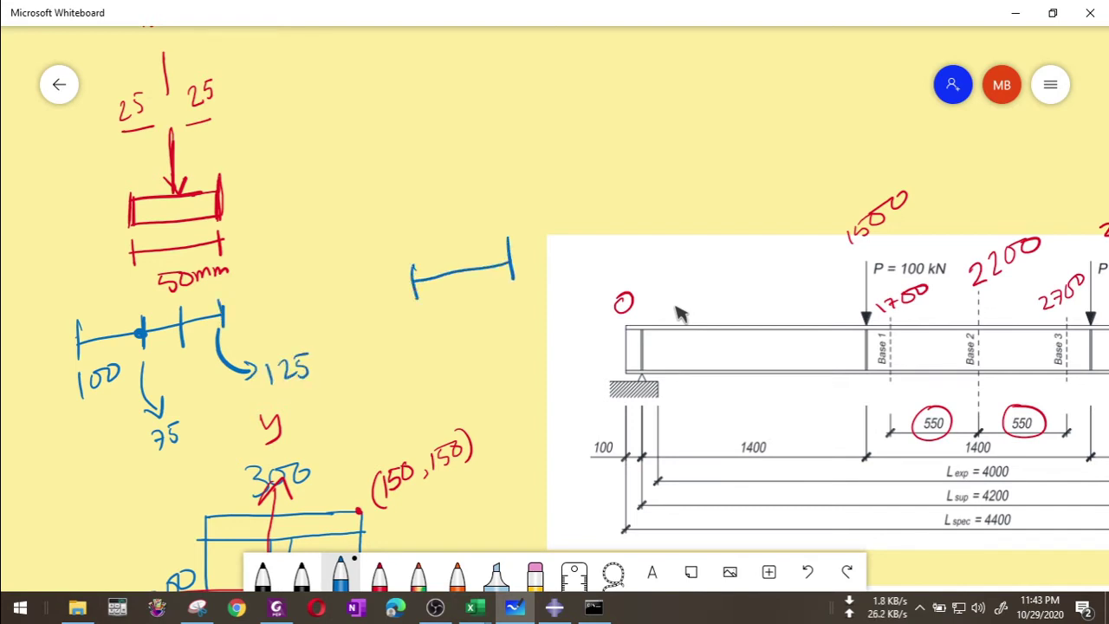
{"action": "left_click_drag", "start_coordinate": [340, 277], "coordinate": [348, 313]}
{"action": "left_click_drag", "start_coordinate": [349, 297], "coordinate": [416, 279]}
{"action": "left_click_drag", "start_coordinate": [395, 224], "coordinate": [421, 231]}
{"action": "left_click_drag", "start_coordinate": [428, 209], "coordinate": [440, 222]}
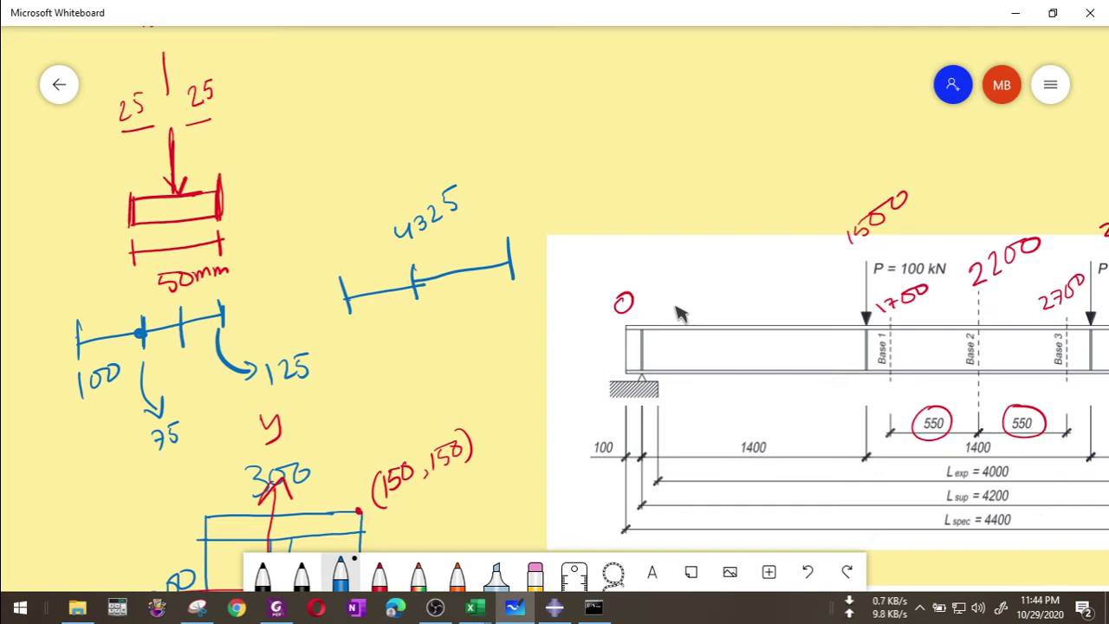
{"action": "left_click_drag", "start_coordinate": [305, 229], "coordinate": [317, 248]}
{"action": "mouse_move", "coordinate": [322, 229]}
{"action": "left_mouse_down"}
{"action": "mouse_move", "coordinate": [335, 243]}
{"action": "mouse_move", "coordinate": [365, 200]}
{"action": "left_mouse_up"}
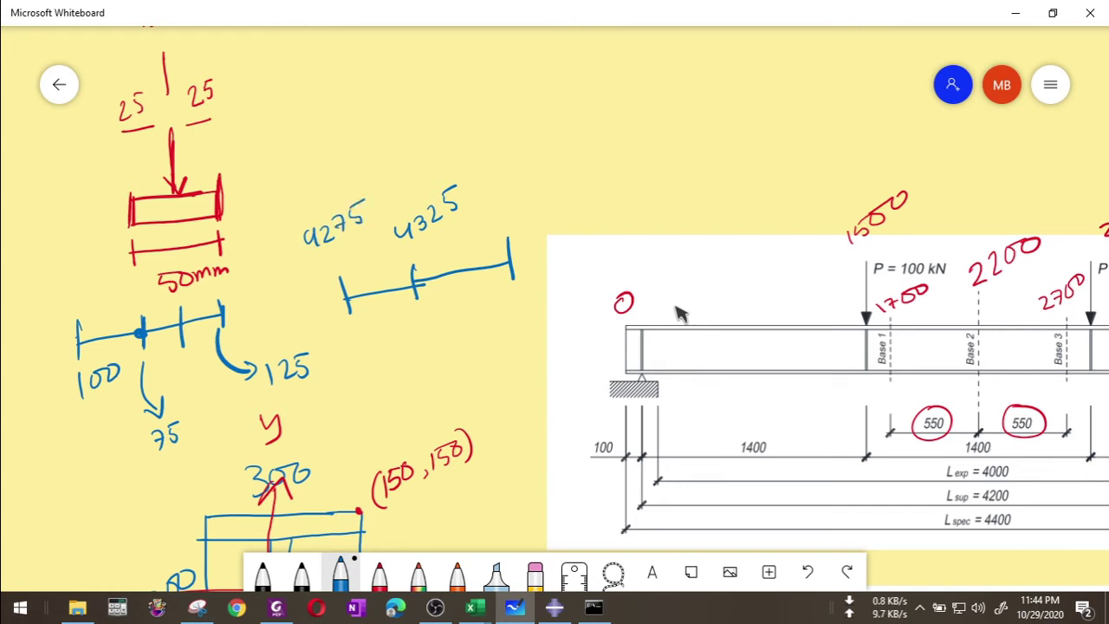
Mark the plate centres on both support sketches and label them 100 and 4300.
{"action": "left_click_drag", "start_coordinate": [185, 359], "coordinate": [203, 397]}
{"action": "left_click_drag", "start_coordinate": [210, 422], "coordinate": [225, 414]}
{"action": "left_click_drag", "start_coordinate": [234, 398], "coordinate": [236, 407]}
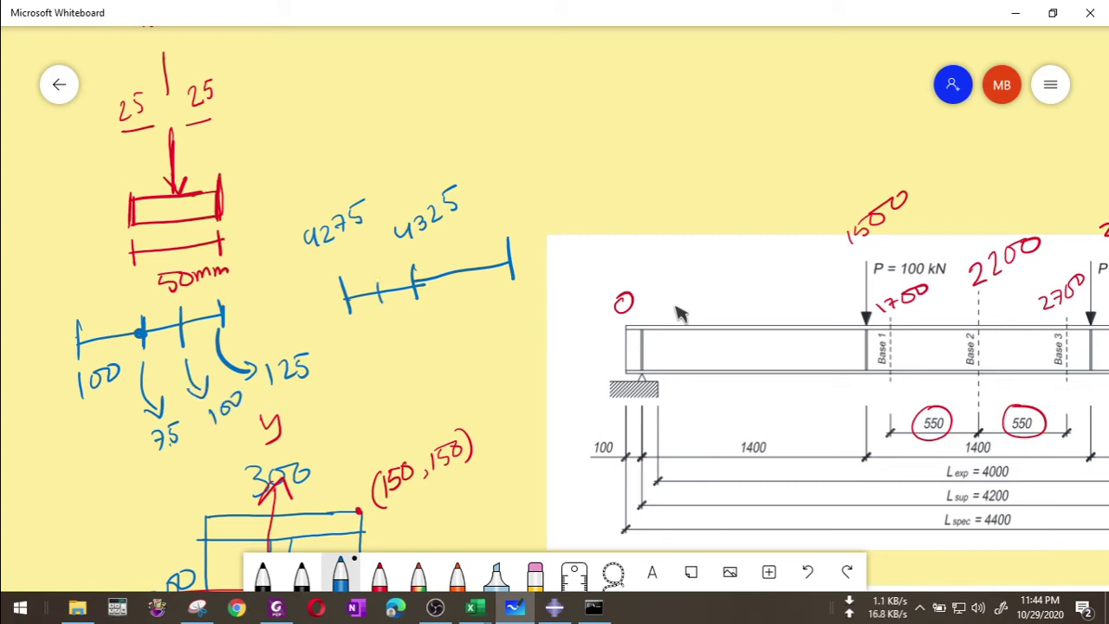
{"action": "left_click_drag", "start_coordinate": [376, 342], "coordinate": [385, 359]}
{"action": "mouse_move", "coordinate": [392, 343]}
{"action": "left_mouse_down"}
{"action": "mouse_move", "coordinate": [404, 351]}
{"action": "mouse_move", "coordinate": [422, 335]}
{"action": "left_mouse_up"}
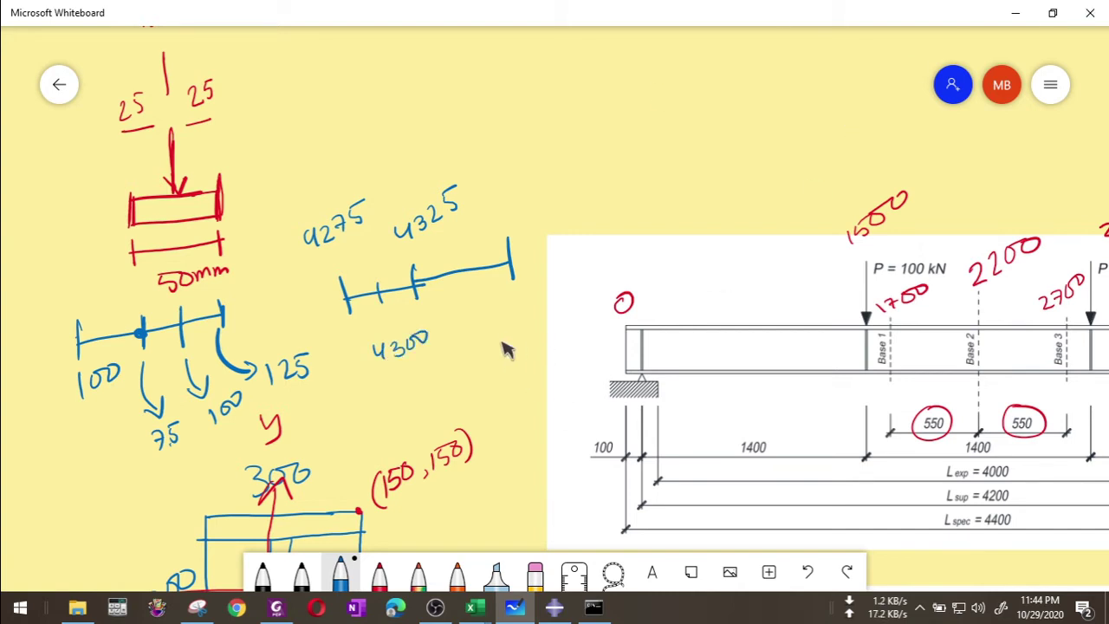
Switch back to Abaqus/CAE and create three datum planes offset from the XY plane for the first support at 75, 100 and 125.
{"action": "left_click", "coordinate": [556, 607]}
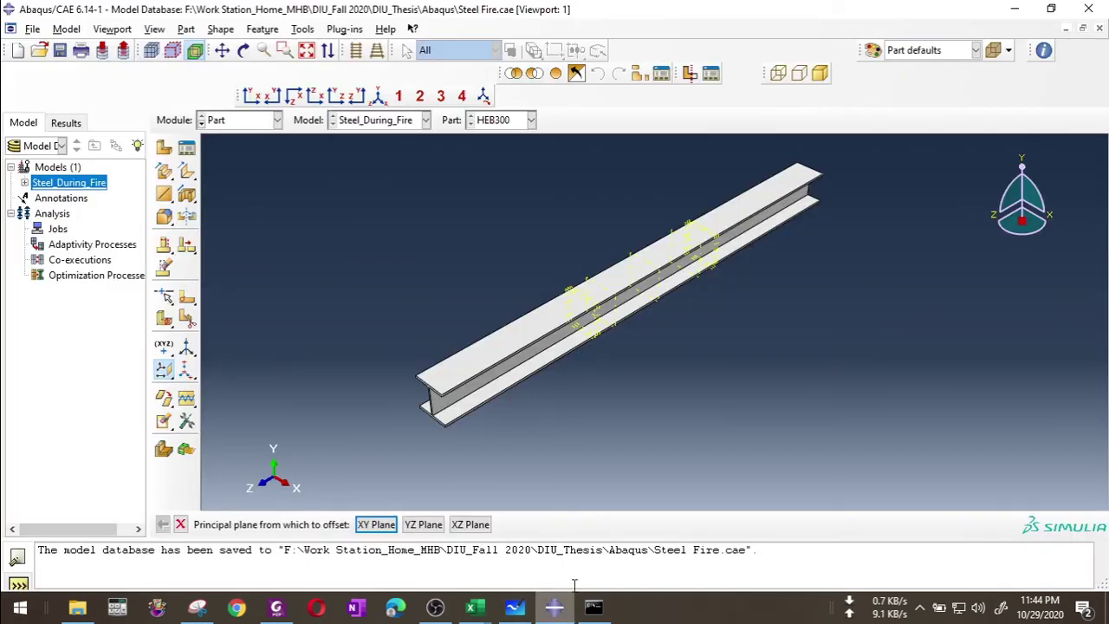
{"action": "left_click", "coordinate": [378, 525]}
{"action": "type", "text": "4.0"}
{"action": "key", "text": "Return"}
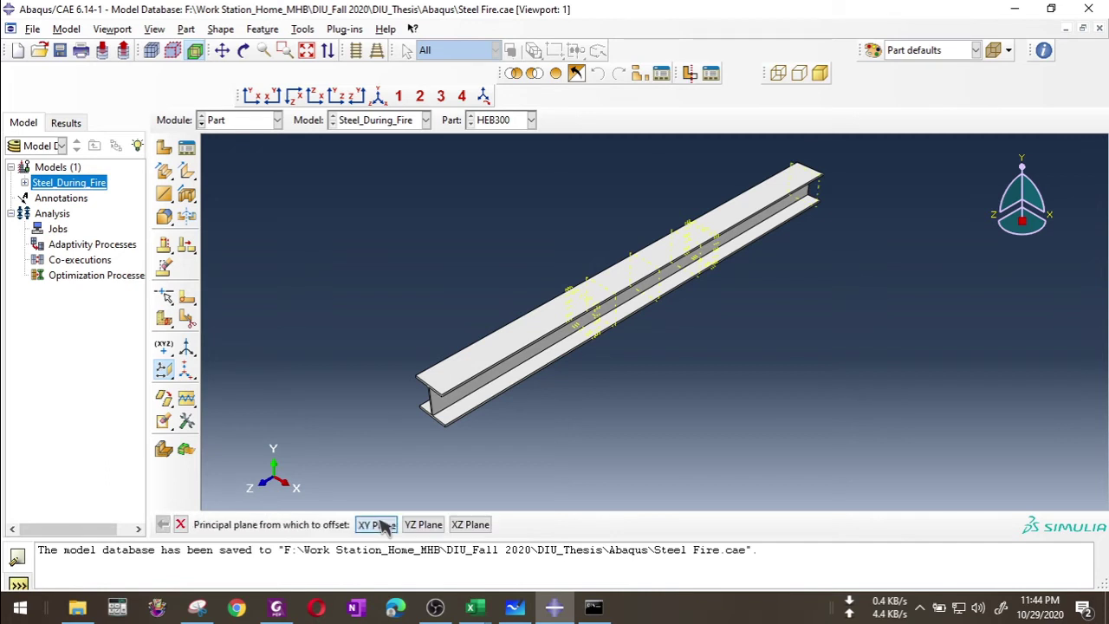
{"action": "left_click", "coordinate": [379, 525]}
{"action": "type", "text": "100"}
{"action": "key", "text": "Return"}
{"action": "left_click", "coordinate": [380, 521]}
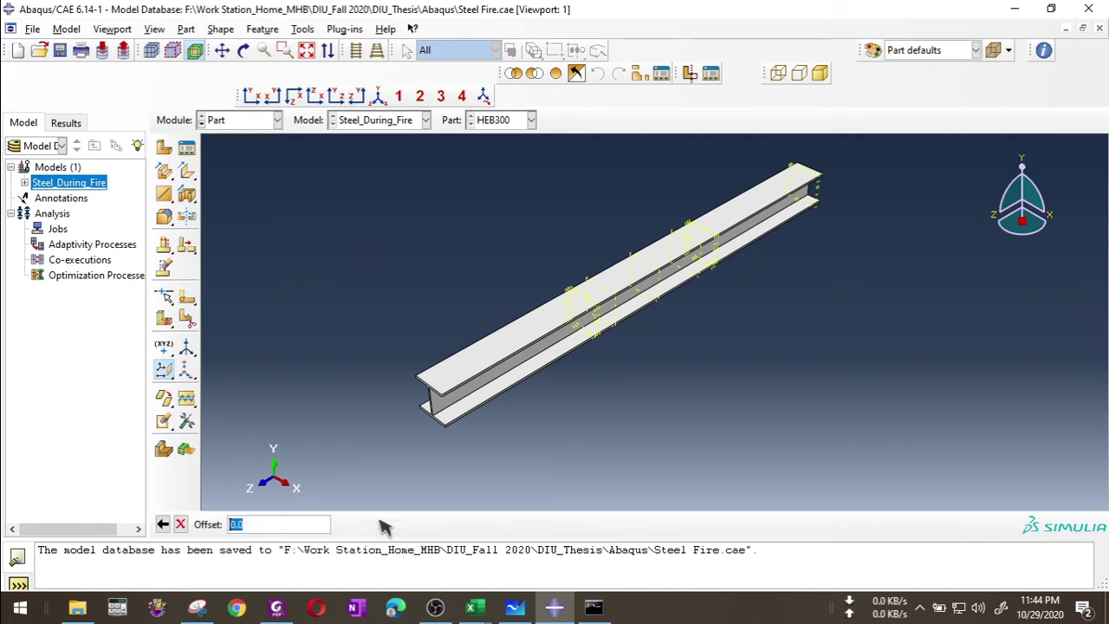
{"action": "type", "text": "120"}
{"action": "key", "text": "Return"}
Create three datum planes offset from the XY plane for the second support at 4300, 4325 and 4275.
{"action": "left_click", "coordinate": [379, 525]}
{"action": "type", "text": "430"}
{"action": "key", "text": "Return"}
{"action": "left_click", "coordinate": [383, 525]}
{"action": "type", "text": "4325"}
{"action": "key", "text": "Return"}
{"action": "left_click", "coordinate": [378, 525]}
{"action": "type", "text": "4275"}
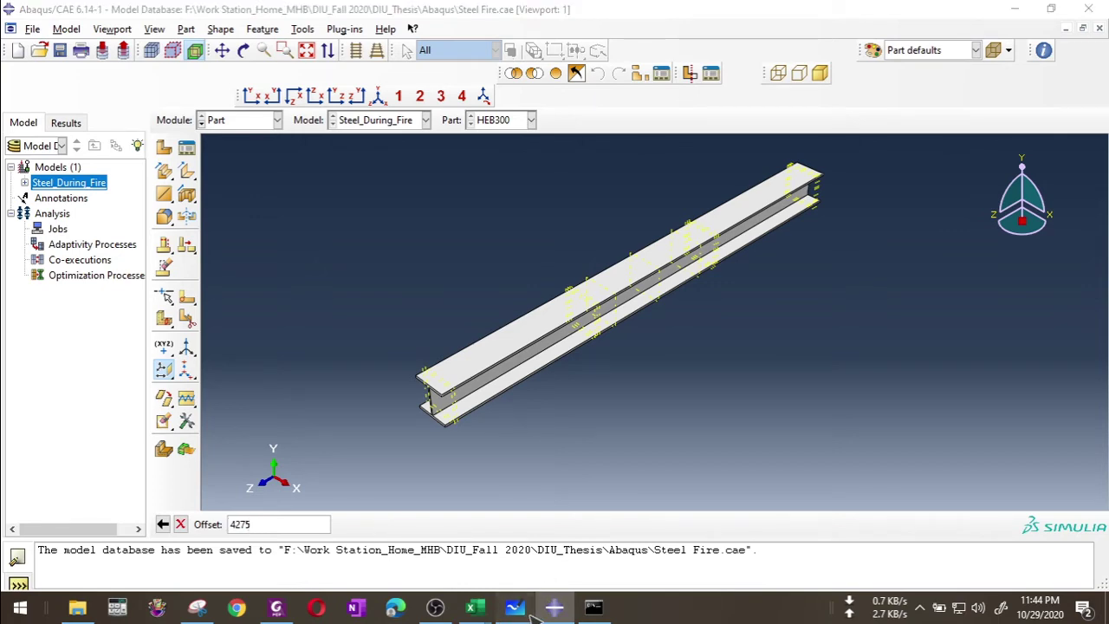
{"action": "left_click", "coordinate": [530, 609]}
{"action": "left_click", "coordinate": [555, 608]}
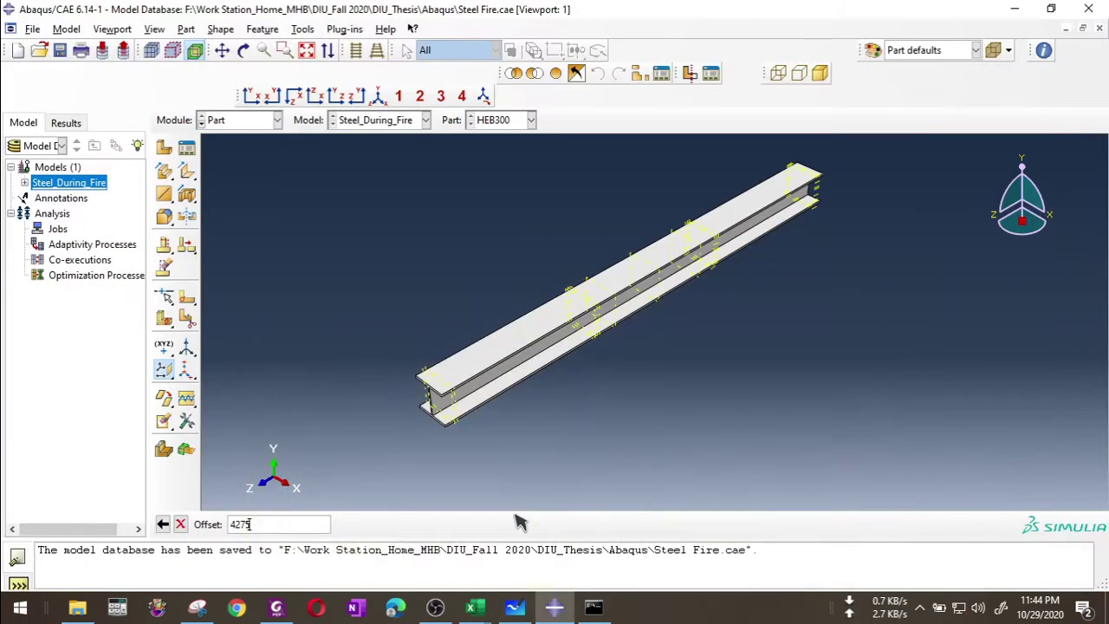
{"action": "key", "text": "Return"}
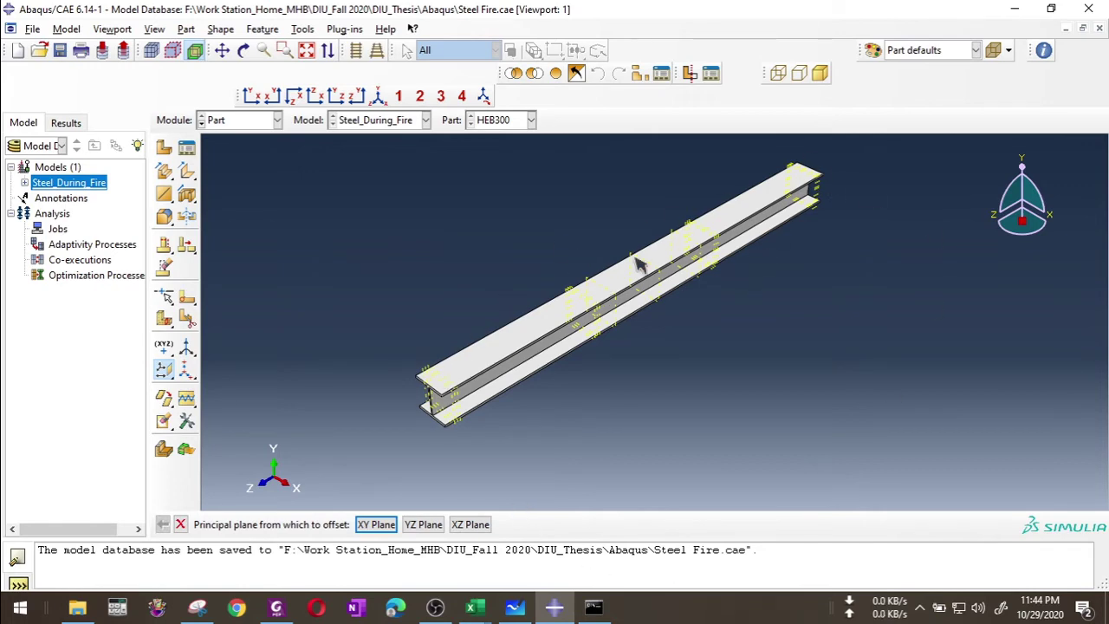
Switch to Microsoft Whiteboard and examine the beam elevation's marked positions and the numbered points on the Base 1, 2 and 3 sections.
{"action": "left_click", "coordinate": [533, 606]}
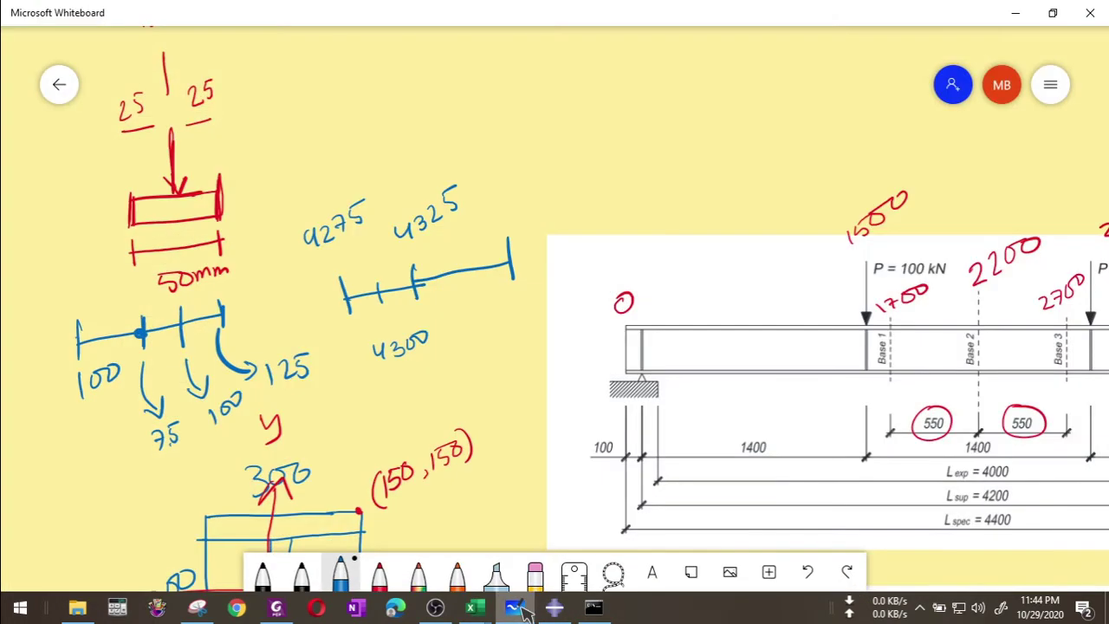
{"action": "scroll", "coordinate": [362, 293], "scroll_direction": "down", "scroll_amount": 5, "text": "ctrl"}
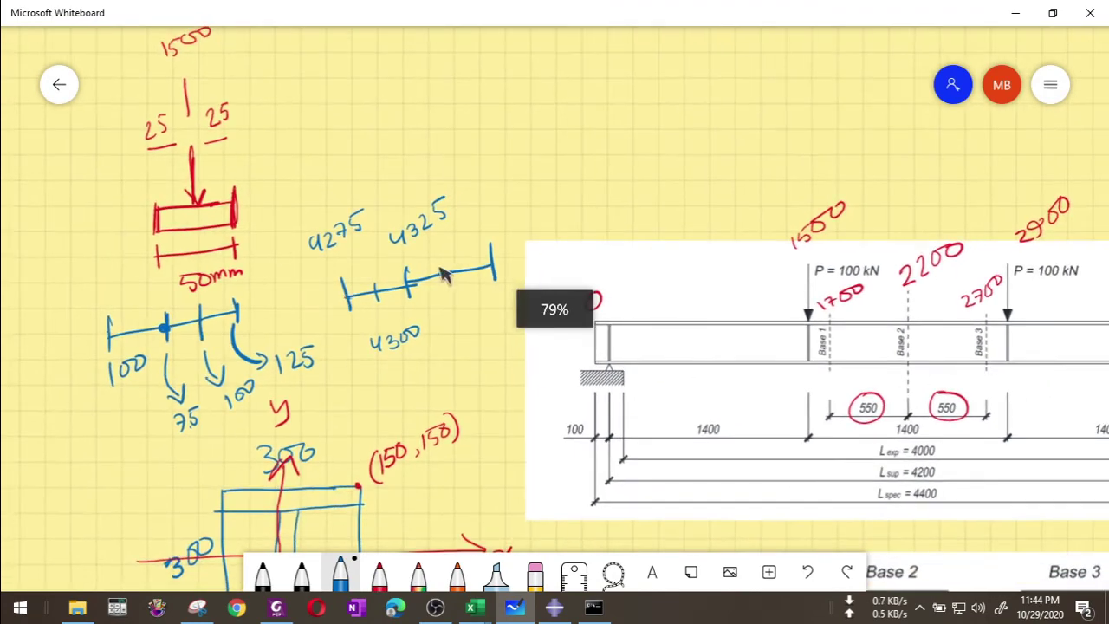
{"action": "left_click_drag", "start_coordinate": [654, 181], "coordinate": [462, 187]}
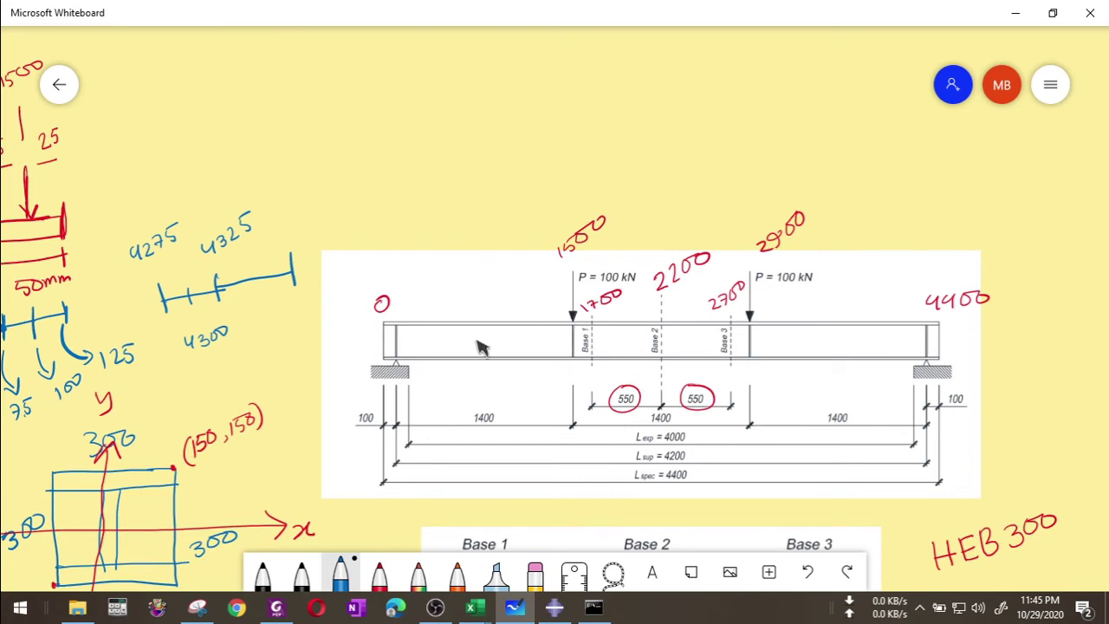
{"action": "scroll", "coordinate": [508, 312], "scroll_direction": "down", "scroll_amount": 2, "text": "ctrl"}
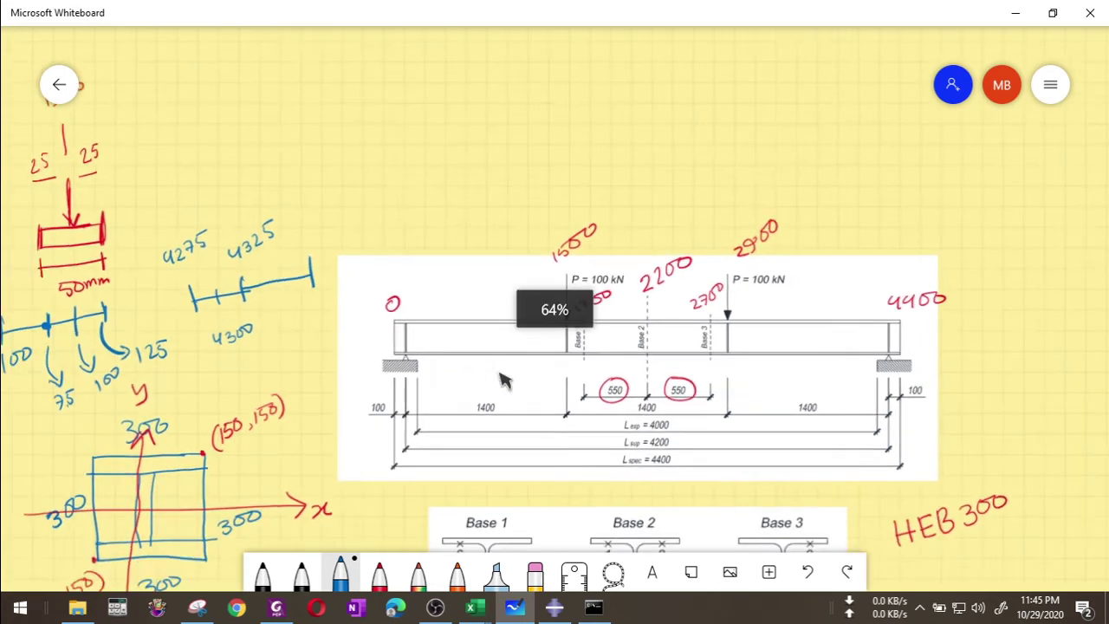
{"action": "scroll", "coordinate": [498, 425], "scroll_direction": "down", "scroll_amount": 1, "text": "ctrl"}
{"action": "scroll", "coordinate": [408, 292], "scroll_direction": "down", "scroll_amount": 5}
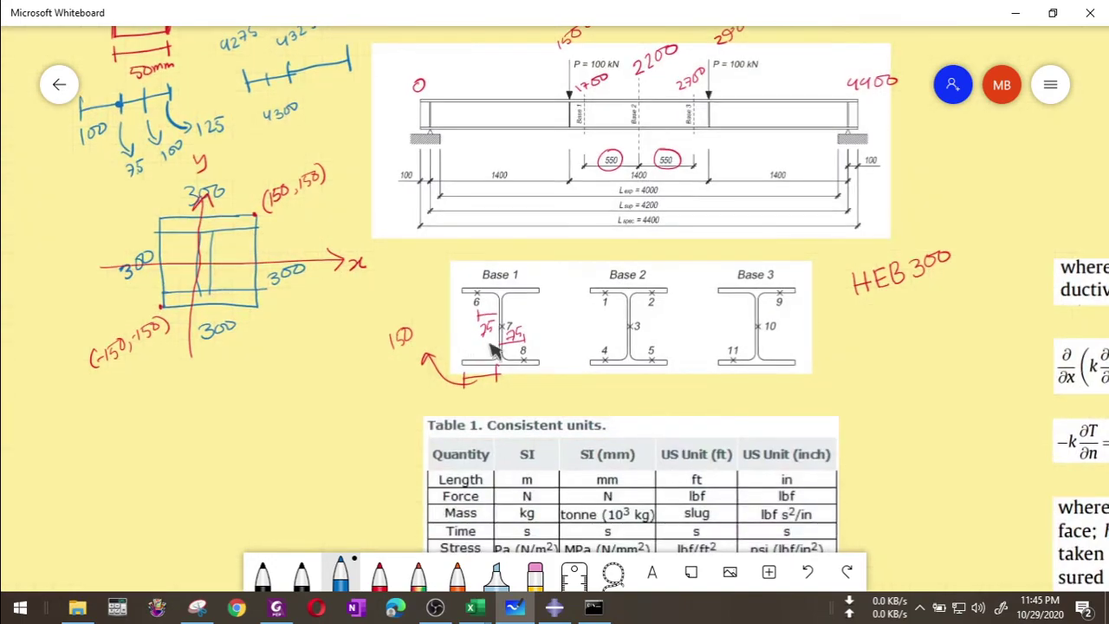
{"action": "scroll", "coordinate": [492, 349], "scroll_direction": "up", "scroll_amount": 4, "text": "ctrl"}
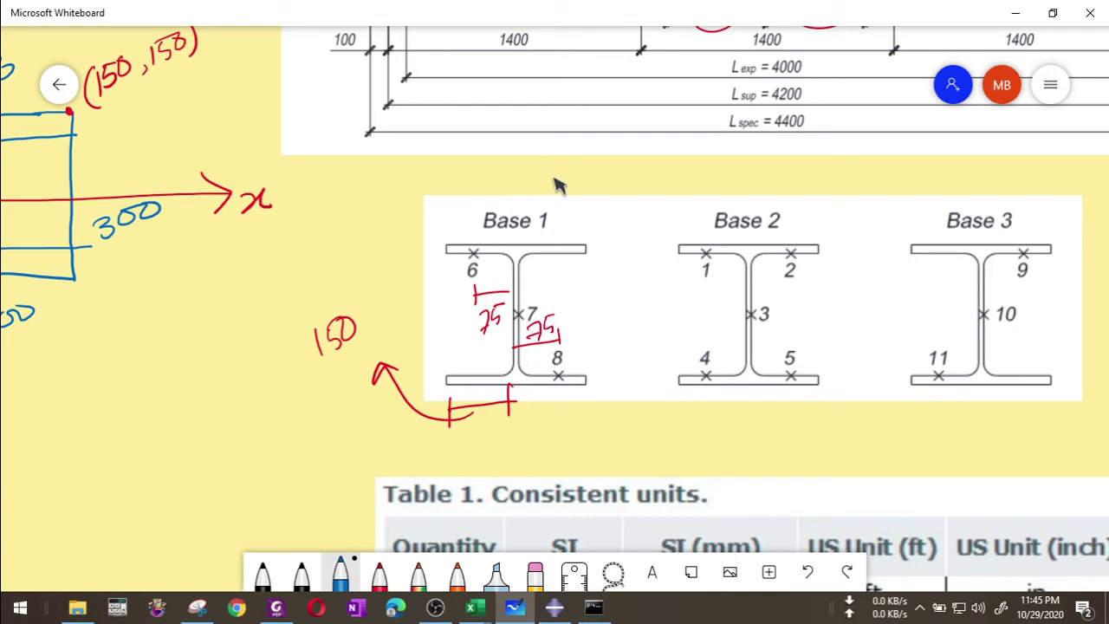
Sketch a coordinate triad with labelled x, Y and Z axes beside the Base 1 section drawing.
{"action": "mouse_move", "coordinate": [252, 375]}
{"action": "left_mouse_down"}
{"action": "mouse_move", "coordinate": [252, 440]}
{"action": "mouse_move", "coordinate": [338, 422]}
{"action": "left_mouse_up"}
{"action": "mouse_move", "coordinate": [317, 440]}
{"action": "left_mouse_down"}
{"action": "mouse_move", "coordinate": [337, 426]}
{"action": "mouse_move", "coordinate": [341, 436]}
{"action": "left_mouse_up"}
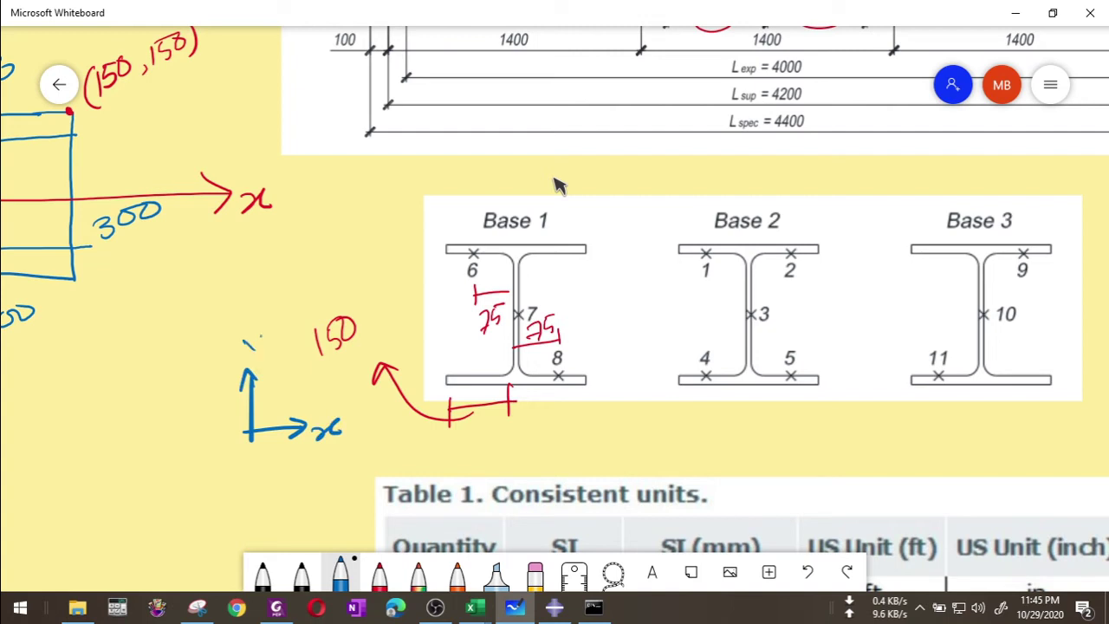
{"action": "left_click_drag", "start_coordinate": [251, 435], "coordinate": [295, 490]}
{"action": "left_click_drag", "start_coordinate": [294, 464], "coordinate": [295, 490]}
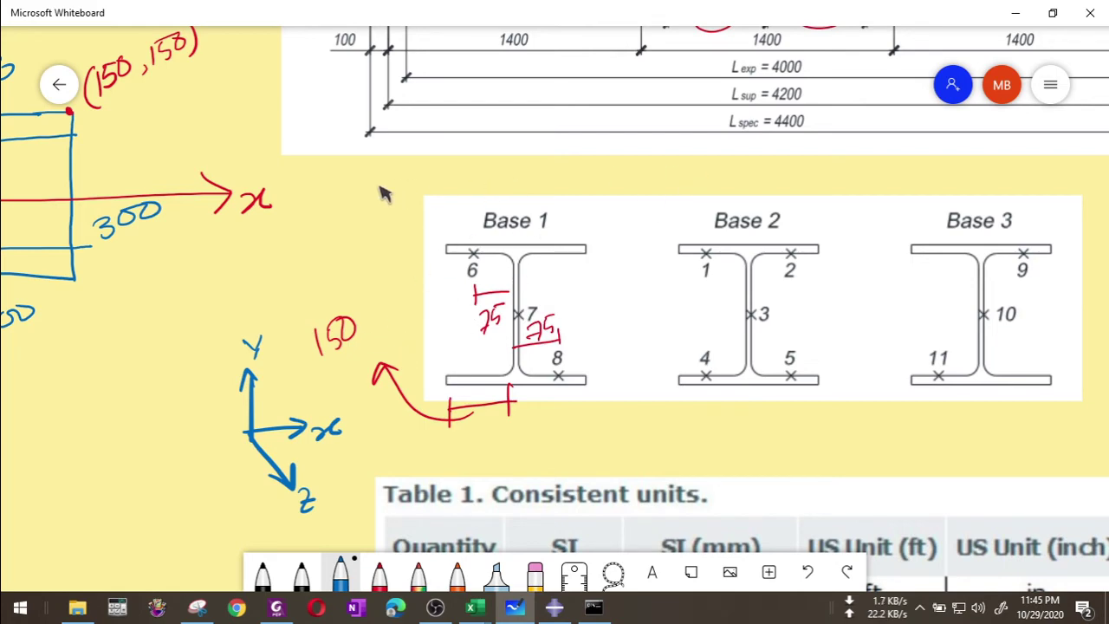
{"action": "scroll", "coordinate": [366, 194], "scroll_direction": "down", "scroll_amount": 2, "text": "ctrl"}
{"action": "scroll", "coordinate": [364, 194], "scroll_direction": "down", "scroll_amount": 3, "text": "ctrl"}
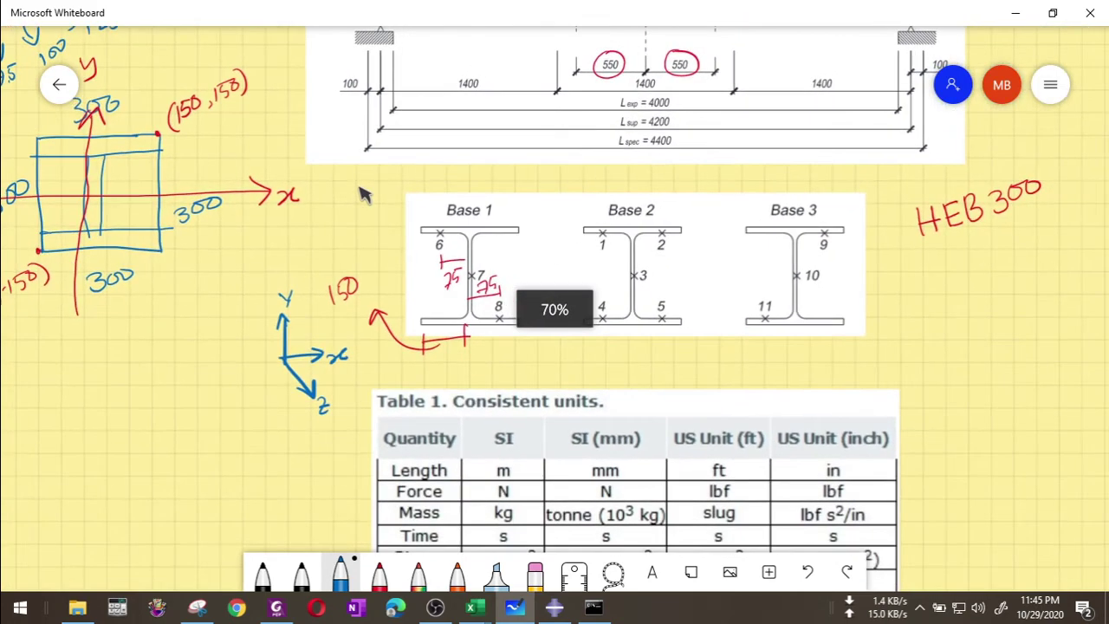
{"action": "scroll", "coordinate": [361, 190], "scroll_direction": "down", "scroll_amount": 2, "text": "ctrl"}
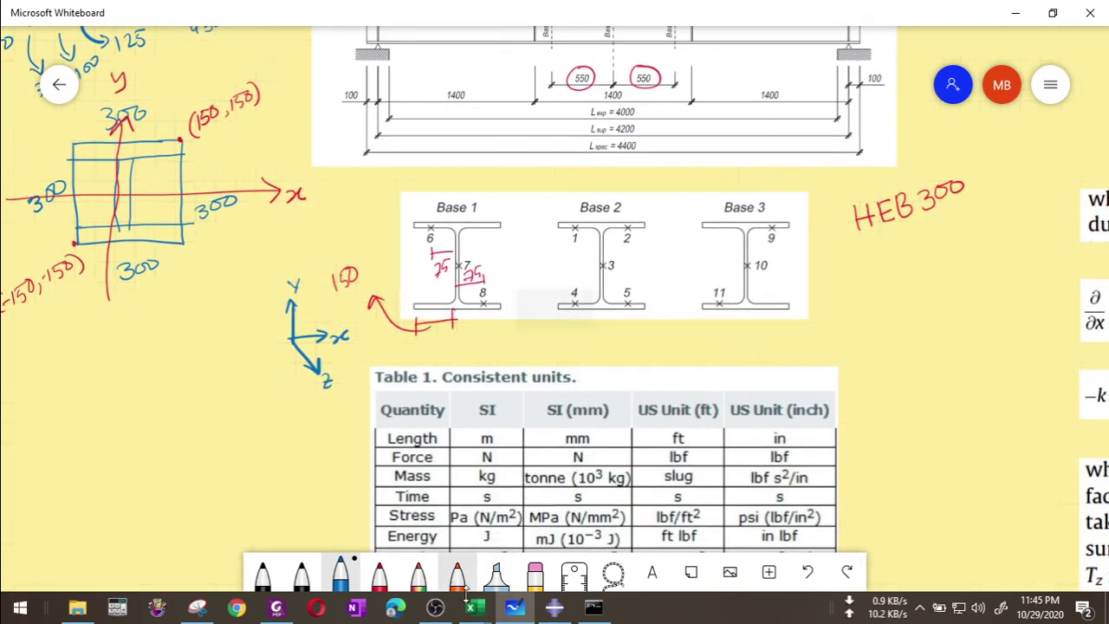
Switch back to Abaqus/CAE and create two datum planes offset from the YZ plane, one at 75 and one on the web's opposite side.
{"action": "left_click", "coordinate": [562, 609]}
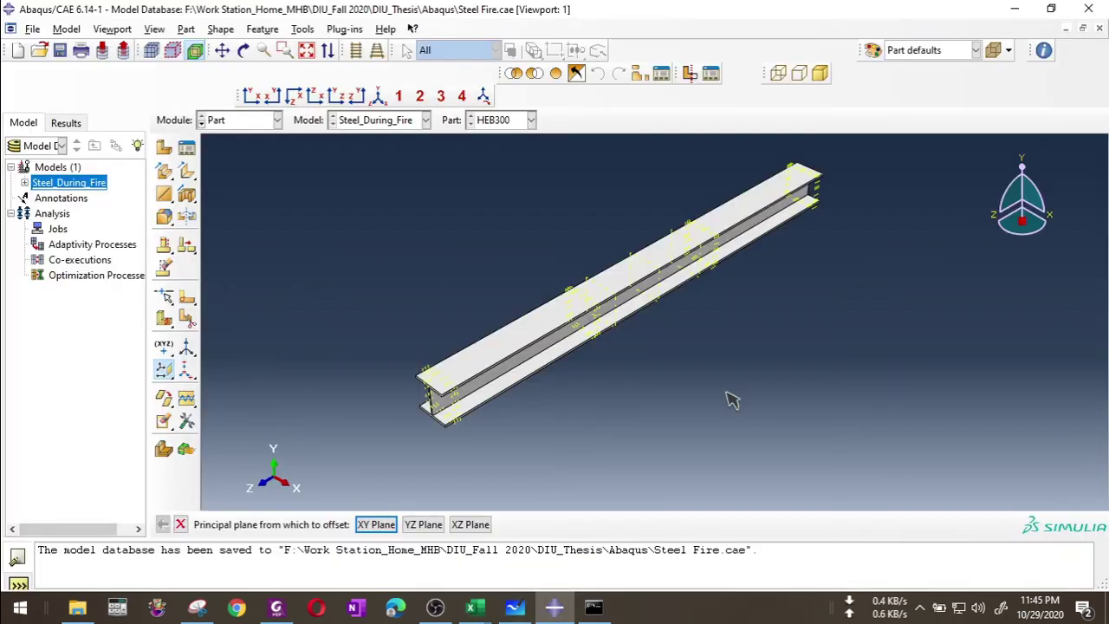
{"action": "left_click", "coordinate": [424, 525]}
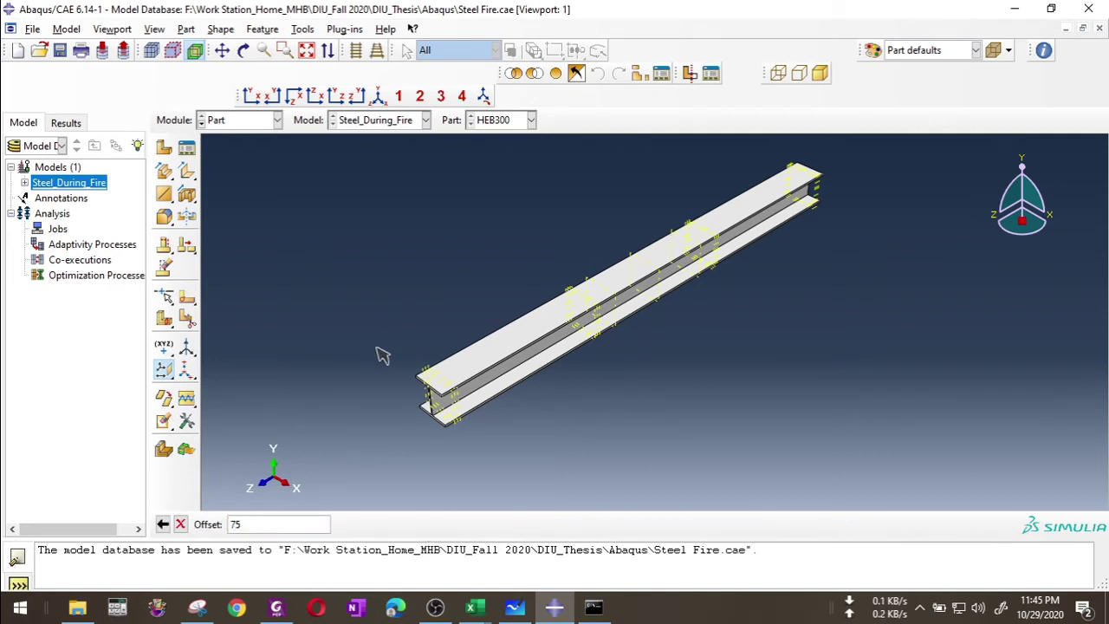
{"action": "type", "text": "75"}
{"action": "key", "text": "Return"}
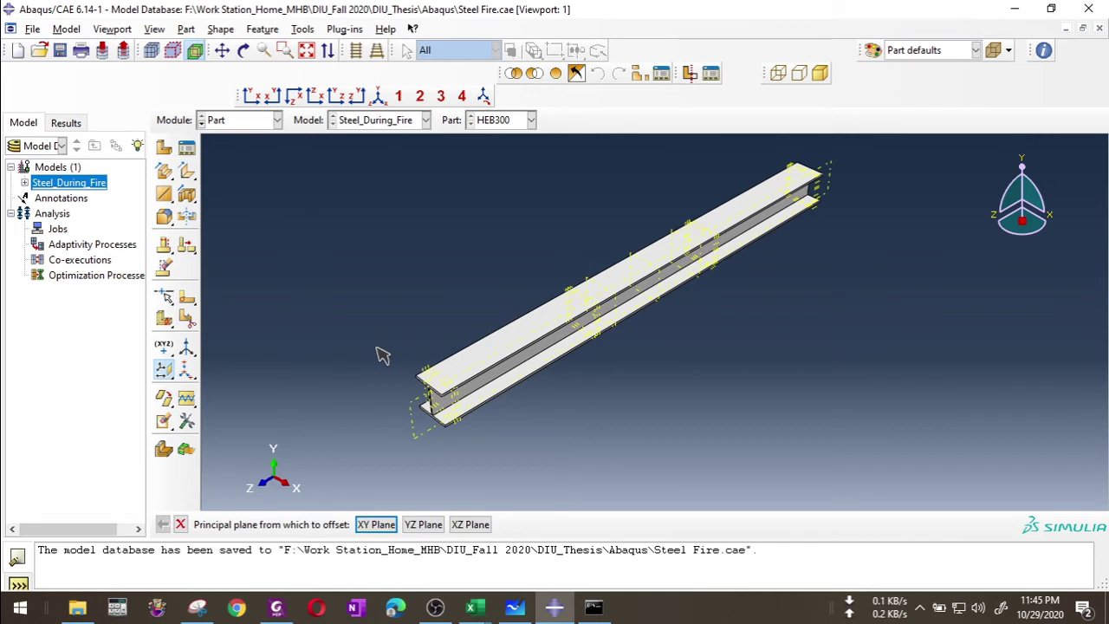
{"action": "key", "text": "Return"}
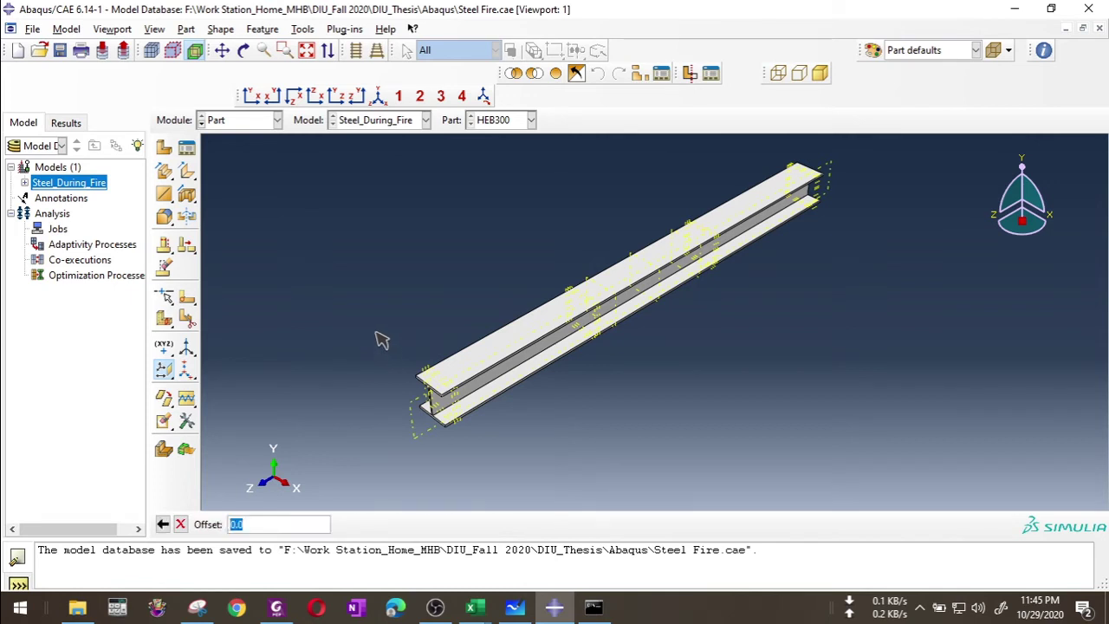
{"action": "left_click", "coordinate": [163, 525]}
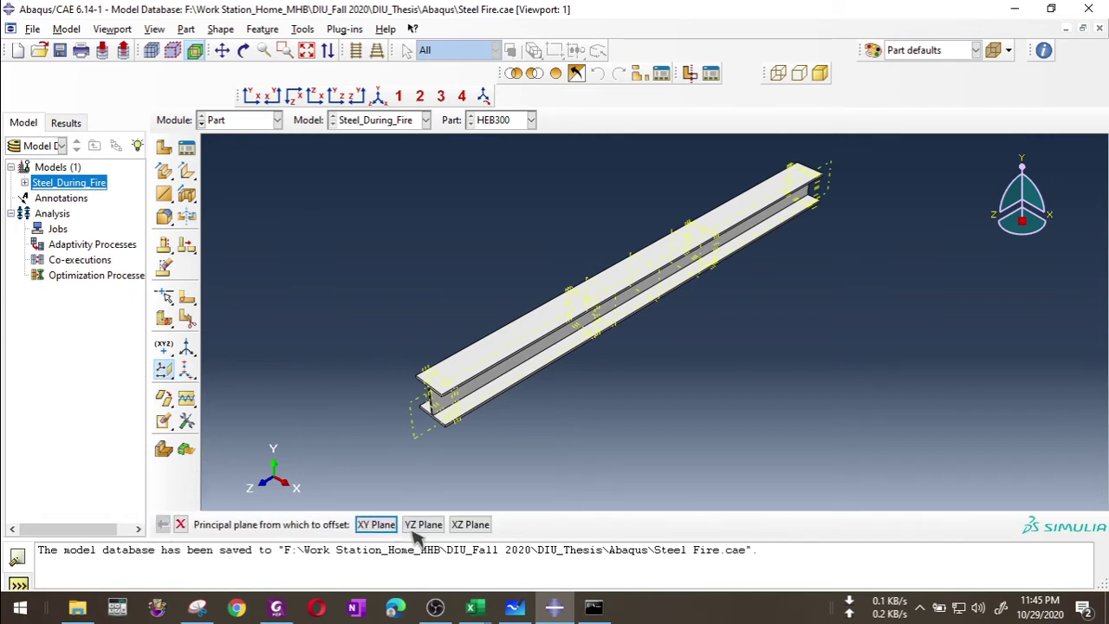
{"action": "left_click", "coordinate": [420, 527]}
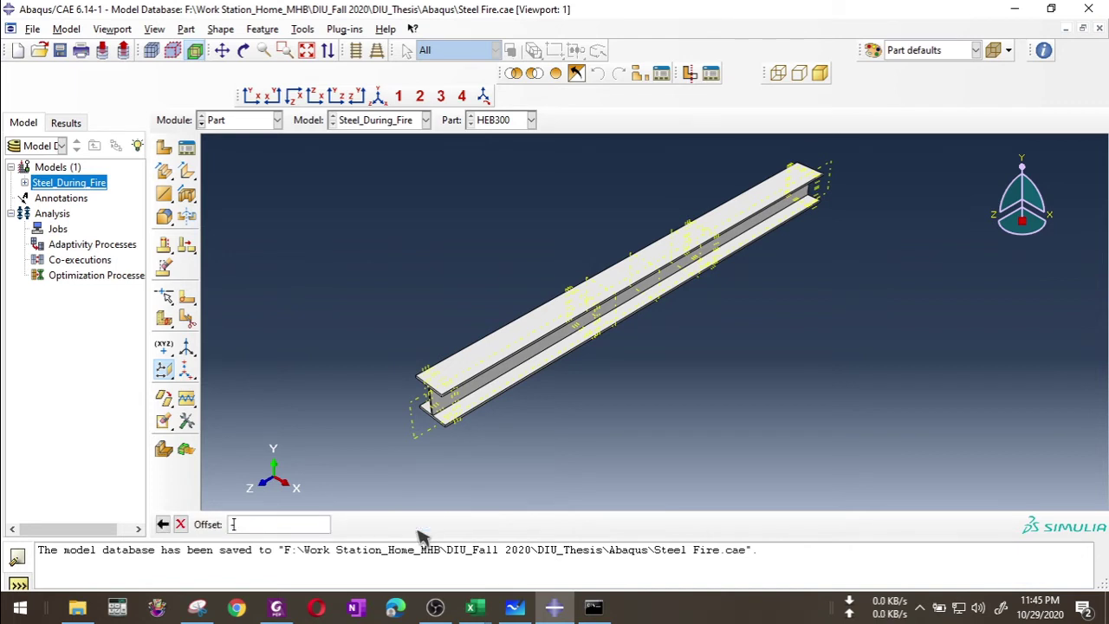
{"action": "key", "text": "Return"}
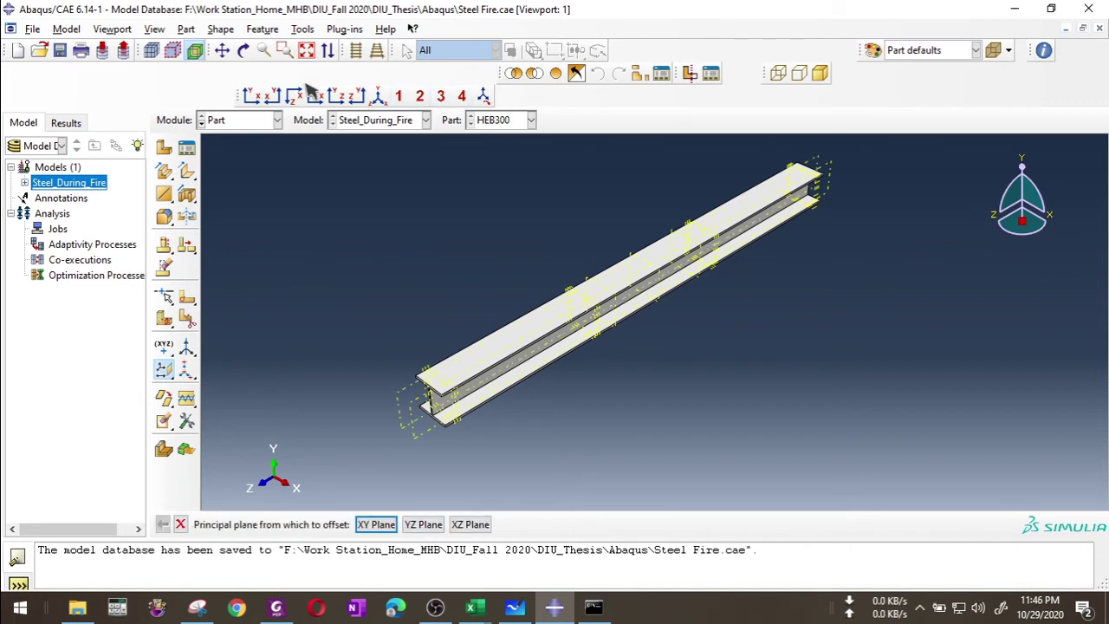
Create a datum plane through the beam's mid-height, offset 0.0 from the XZ plane, and finish creating datum planes.
{"action": "left_click", "coordinate": [244, 51]}
{"action": "left_click_drag", "start_coordinate": [523, 455], "coordinate": [401, 358]}
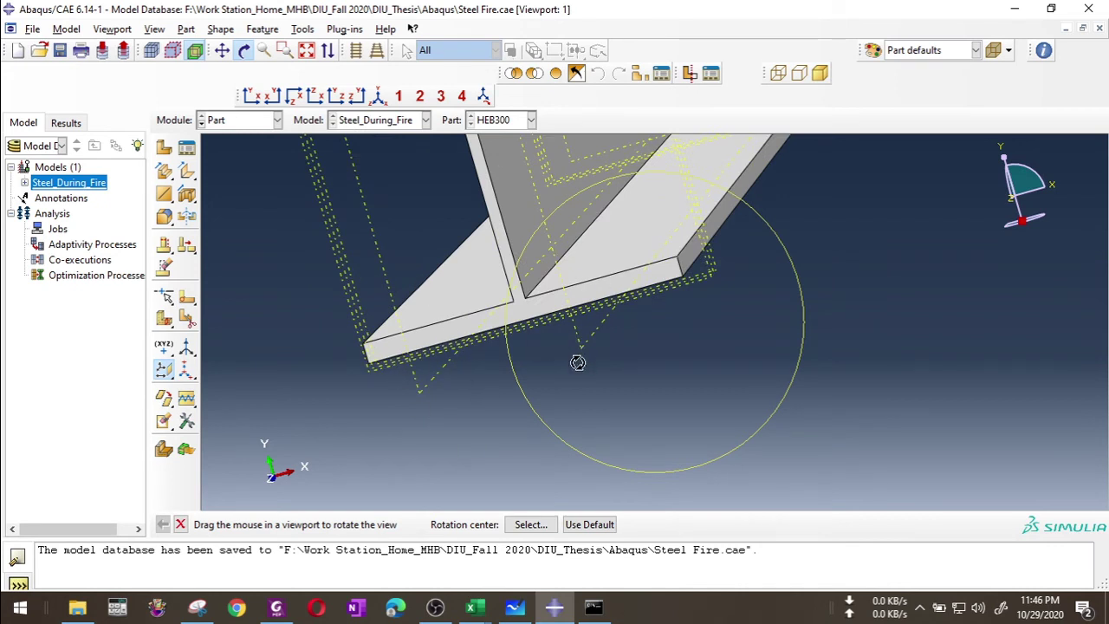
{"action": "left_click", "coordinate": [381, 95]}
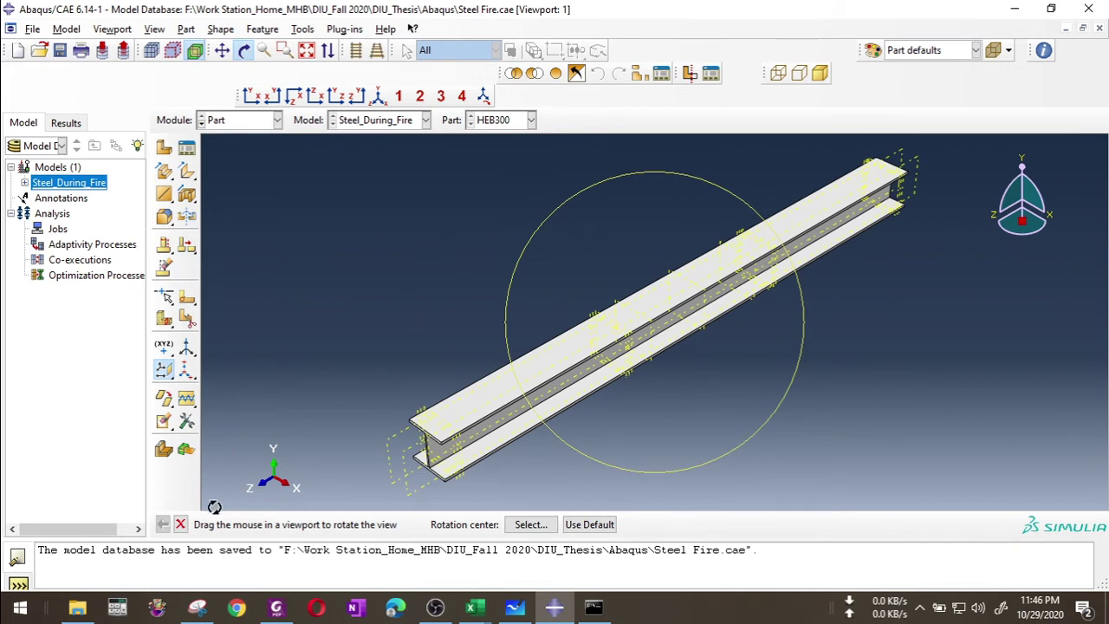
{"action": "left_click", "coordinate": [181, 524]}
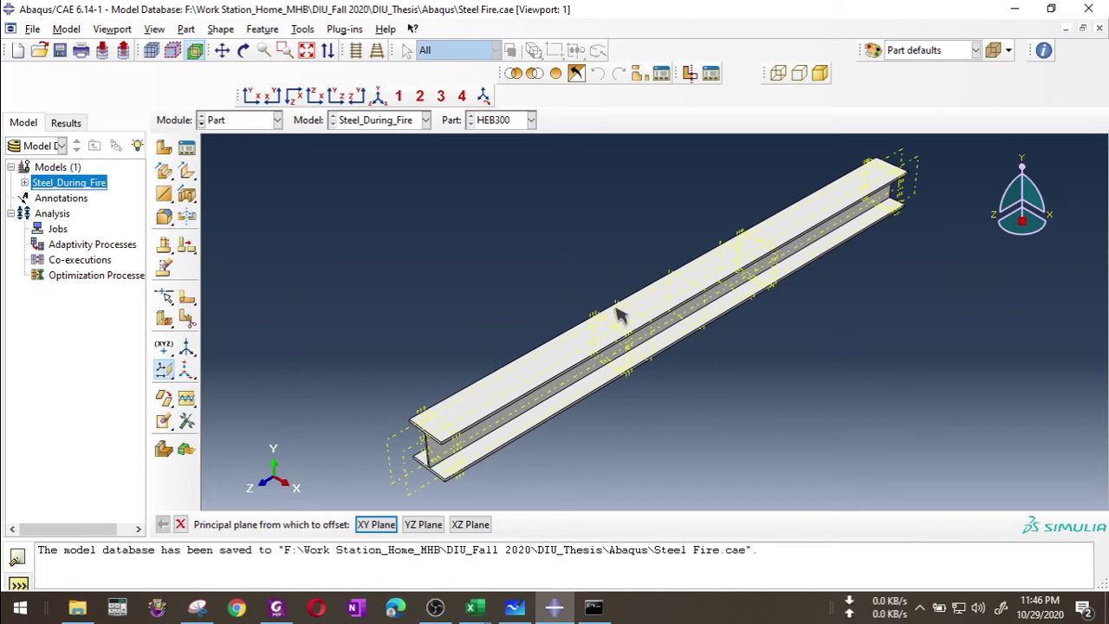
{"action": "left_click", "coordinate": [470, 524]}
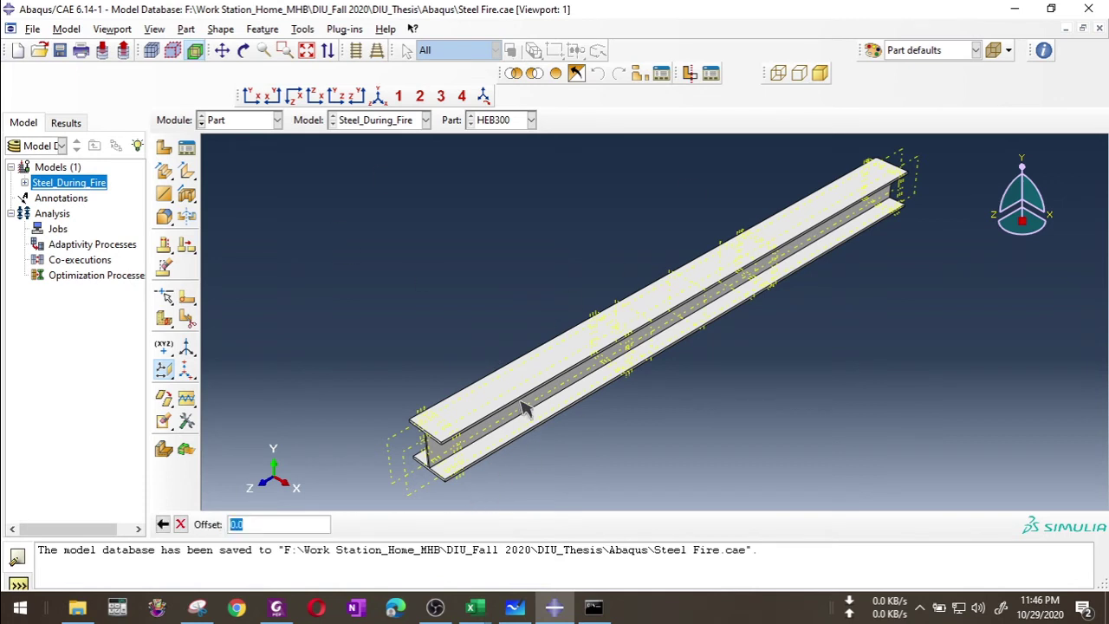
{"action": "key", "text": "Return"}
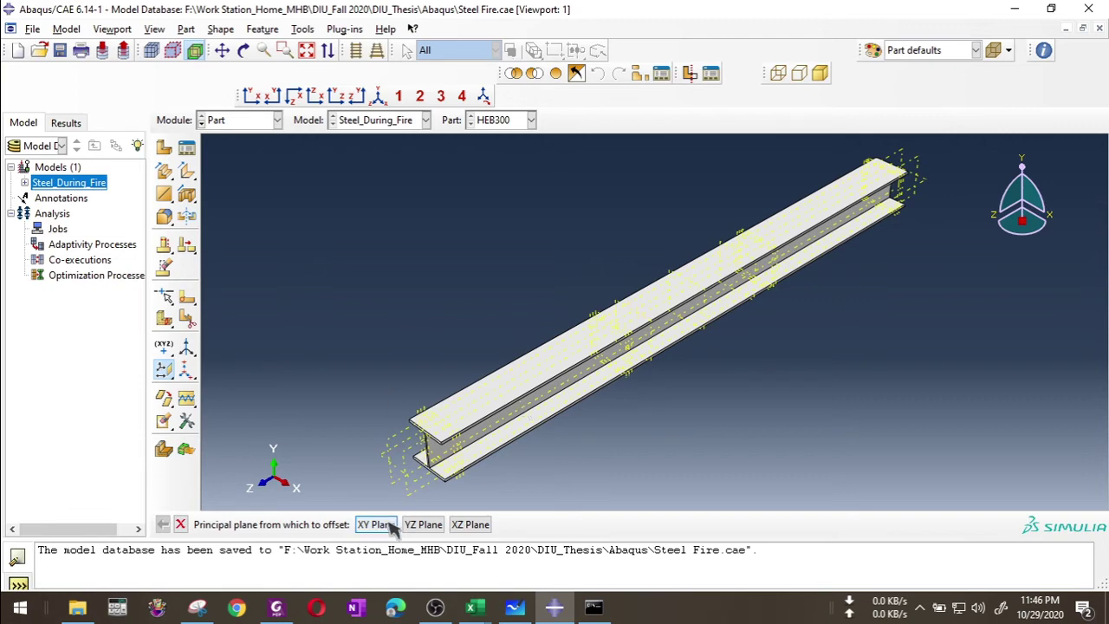
{"action": "scroll", "coordinate": [392, 495], "scroll_direction": "up", "scroll_amount": 3}
{"action": "scroll", "coordinate": [392, 497], "scroll_direction": "up", "scroll_amount": 3}
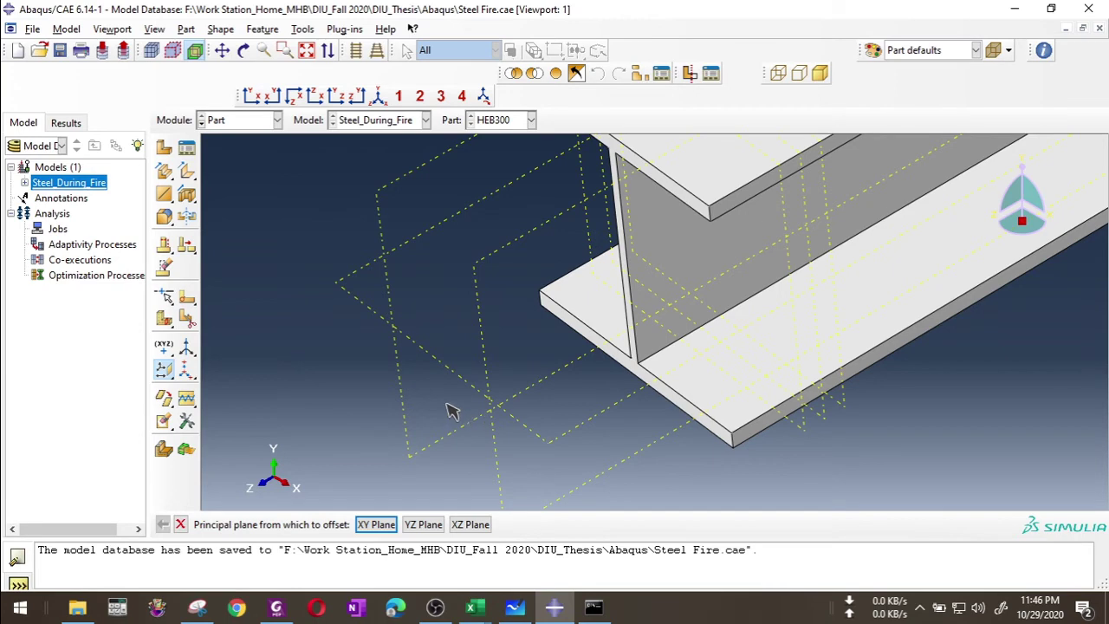
{"action": "scroll", "coordinate": [387, 355], "scroll_direction": "down", "scroll_amount": 5}
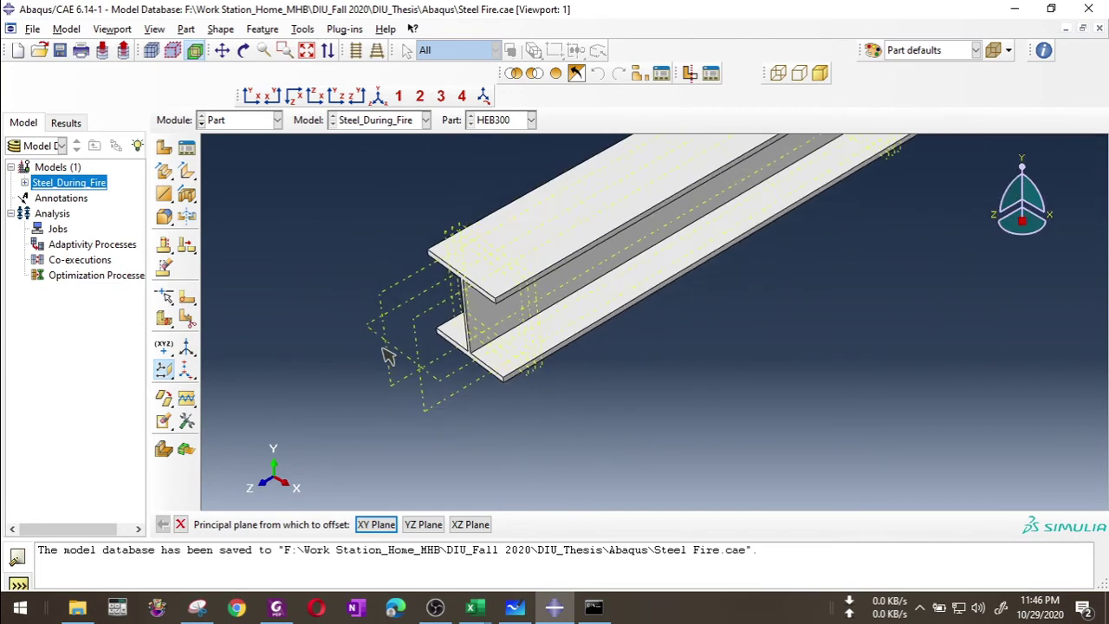
{"action": "scroll", "coordinate": [388, 355], "scroll_direction": "down", "scroll_amount": 4}
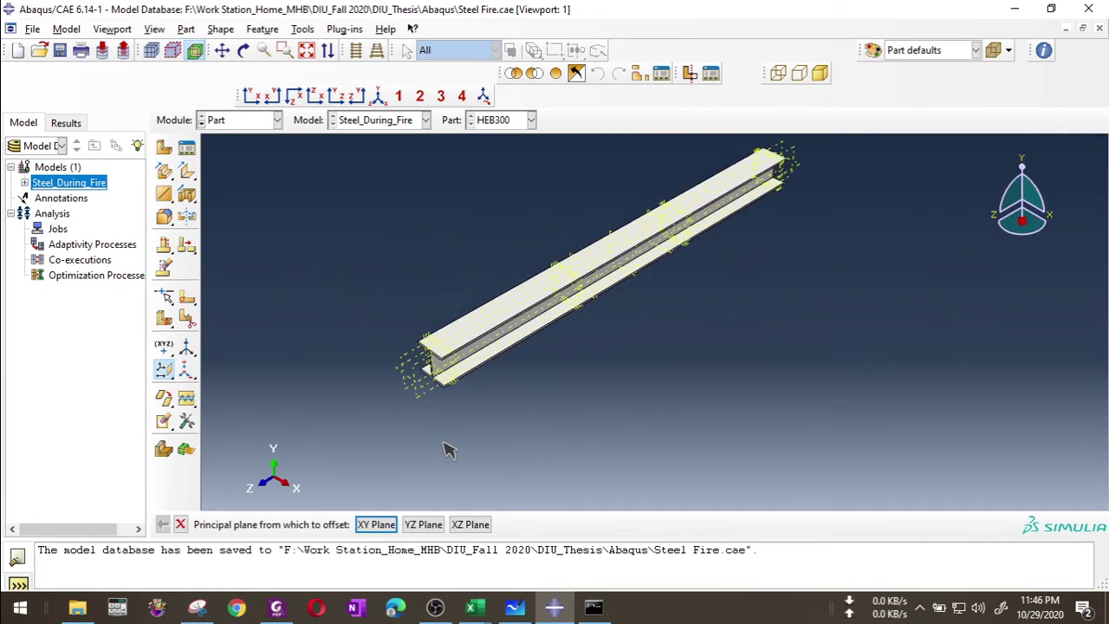
{"action": "scroll", "coordinate": [424, 229], "scroll_direction": "down", "scroll_amount": 2}
{"action": "scroll", "coordinate": [423, 240], "scroll_direction": "up", "scroll_amount": 4}
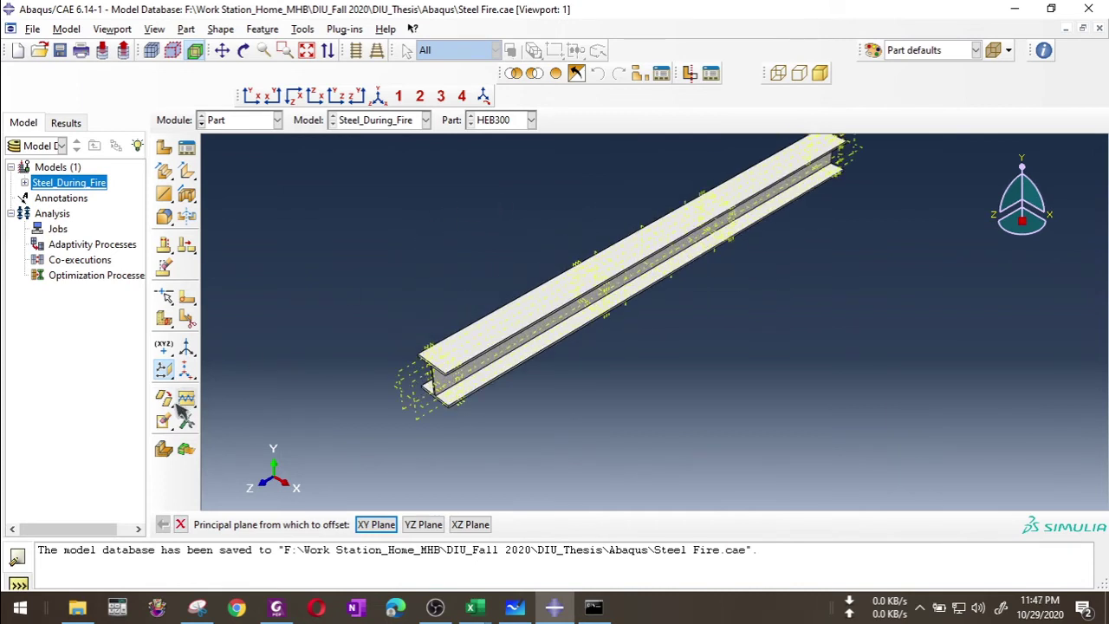
{"action": "left_click", "coordinate": [164, 370]}
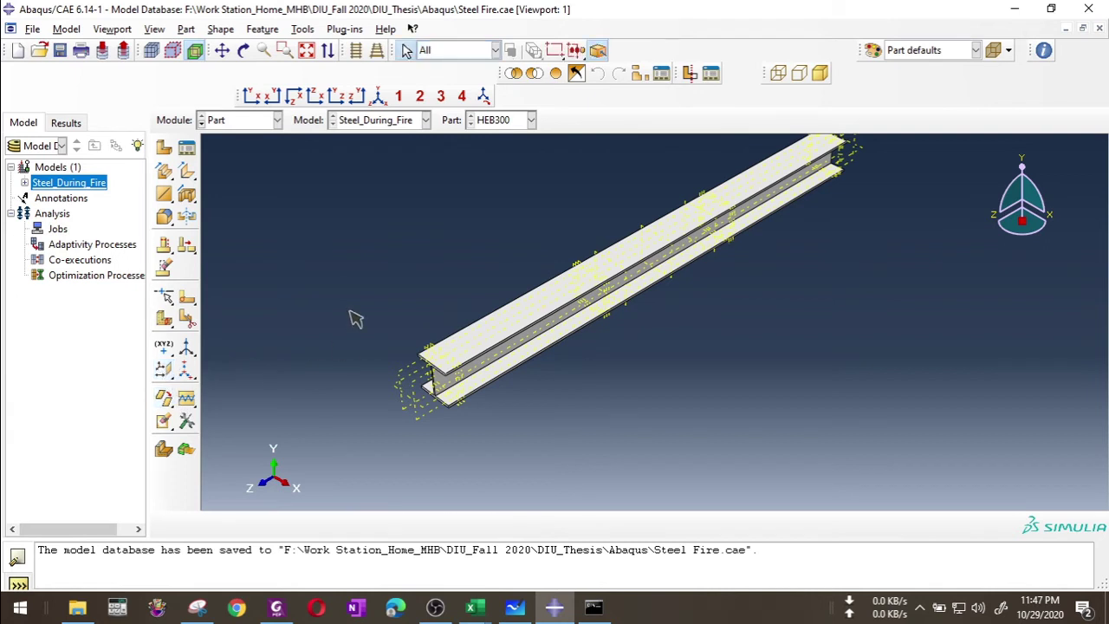
Partition the beam's cell at mid-height using the XZ datum plane.
{"action": "left_click", "coordinate": [190, 325]}
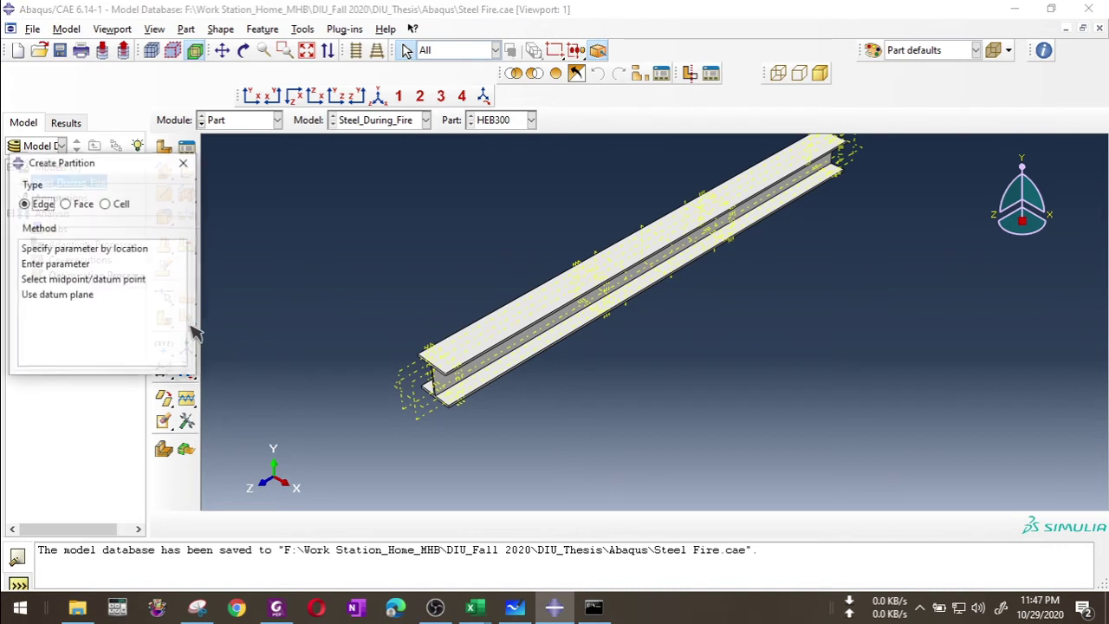
{"action": "left_click", "coordinate": [111, 206]}
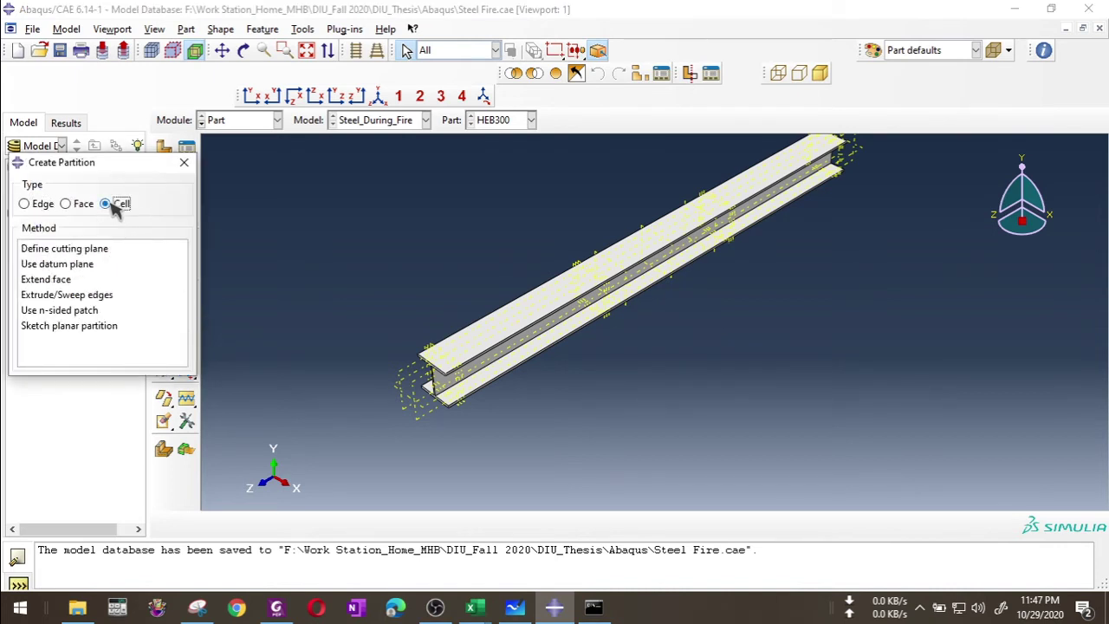
{"action": "left_click", "coordinate": [71, 264]}
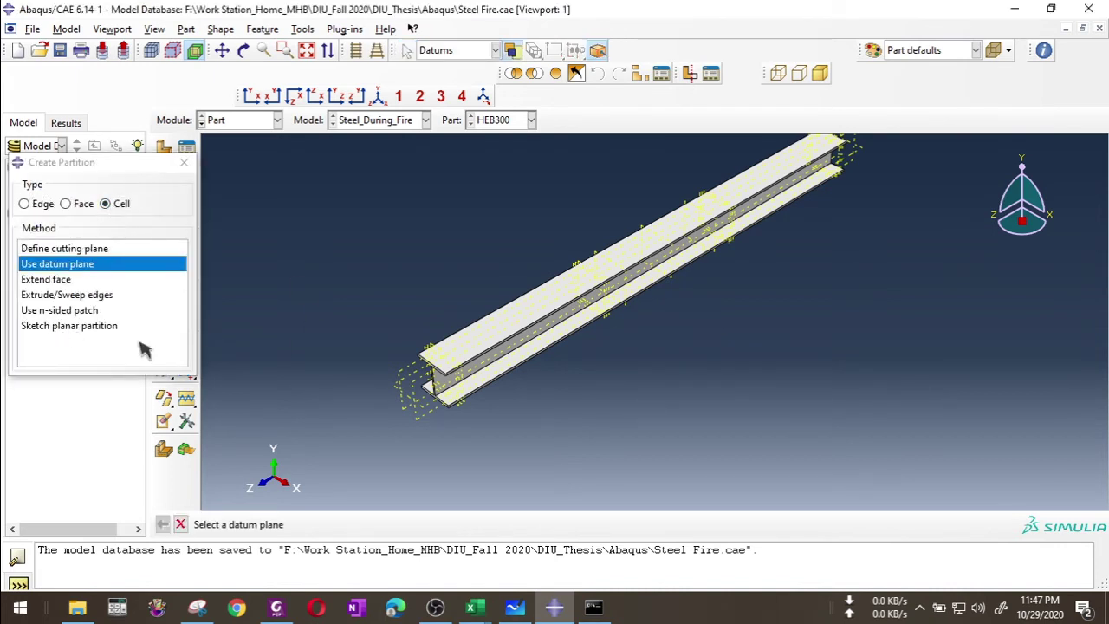
{"action": "scroll", "coordinate": [362, 364], "scroll_direction": "down", "scroll_amount": 2}
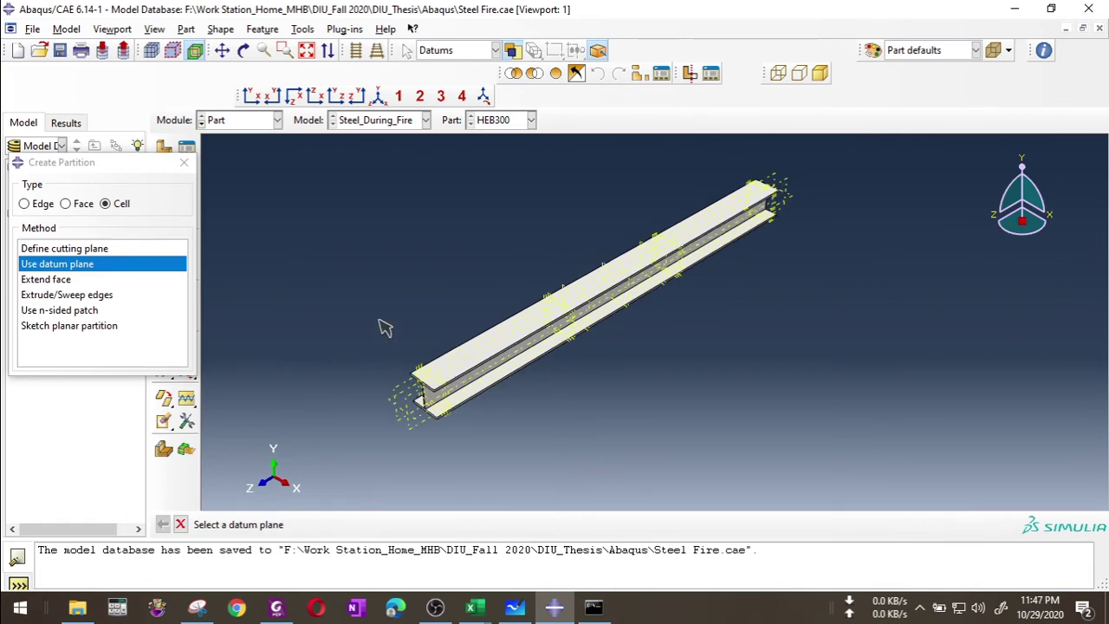
{"action": "scroll", "coordinate": [381, 334], "scroll_direction": "up", "scroll_amount": 3}
{"action": "scroll", "coordinate": [362, 281], "scroll_direction": "down", "scroll_amount": 3}
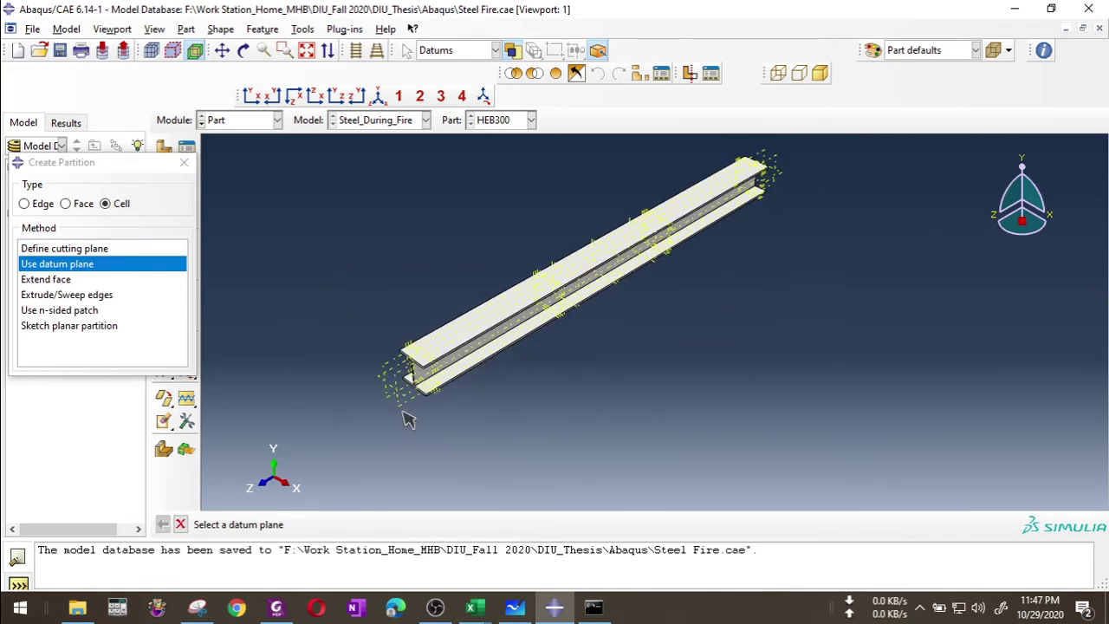
{"action": "scroll", "coordinate": [395, 387], "scroll_direction": "up", "scroll_amount": 2}
{"action": "scroll", "coordinate": [379, 407], "scroll_direction": "up", "scroll_amount": 2}
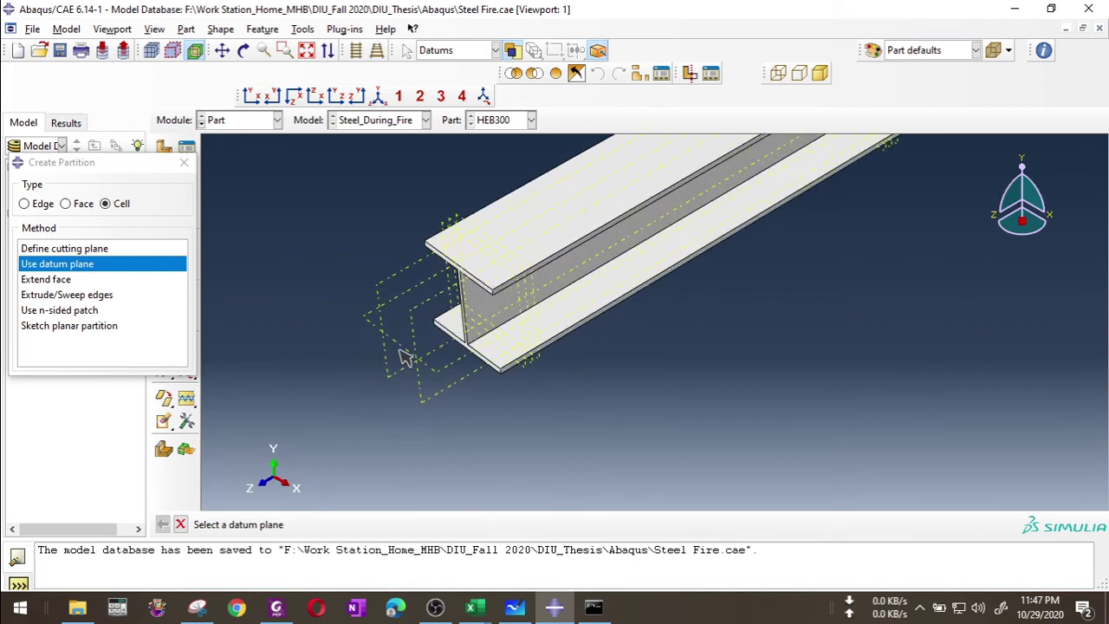
{"action": "left_click", "coordinate": [404, 351]}
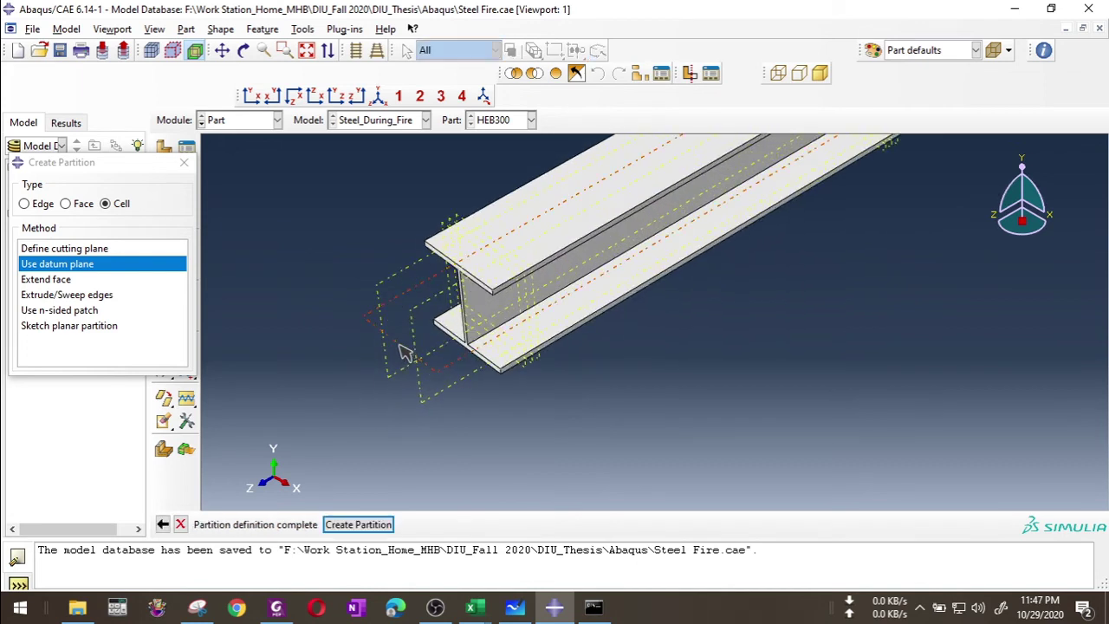
{"action": "left_click", "coordinate": [358, 525]}
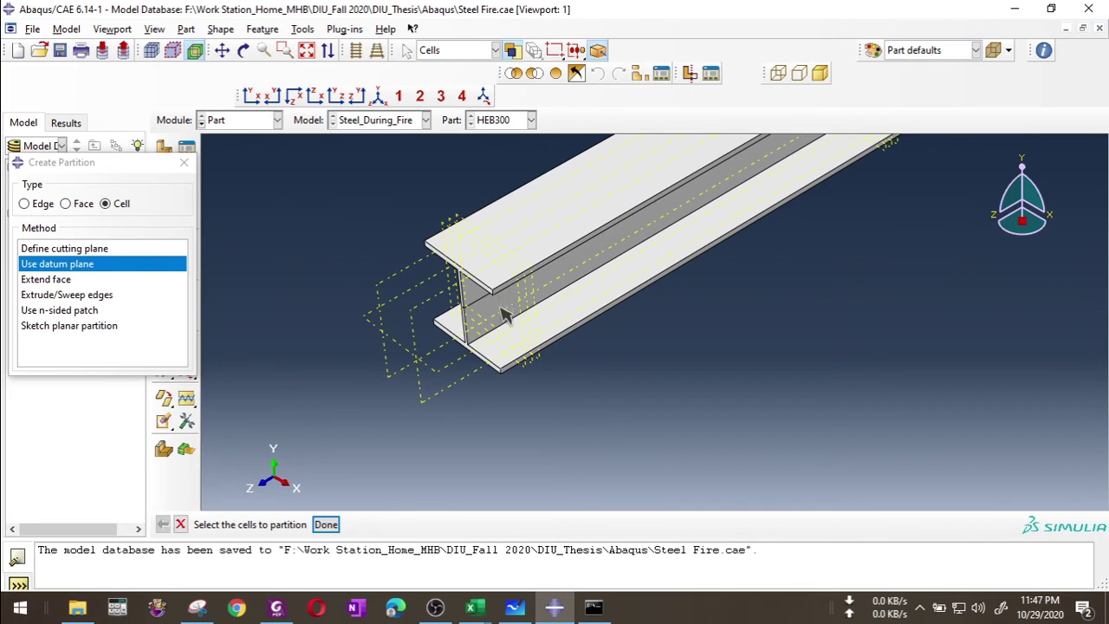
Partition all the beam's cells with the YZ-offset datum plane on the negative X side of the web.
{"action": "scroll", "coordinate": [468, 313], "scroll_direction": "up", "scroll_amount": 4}
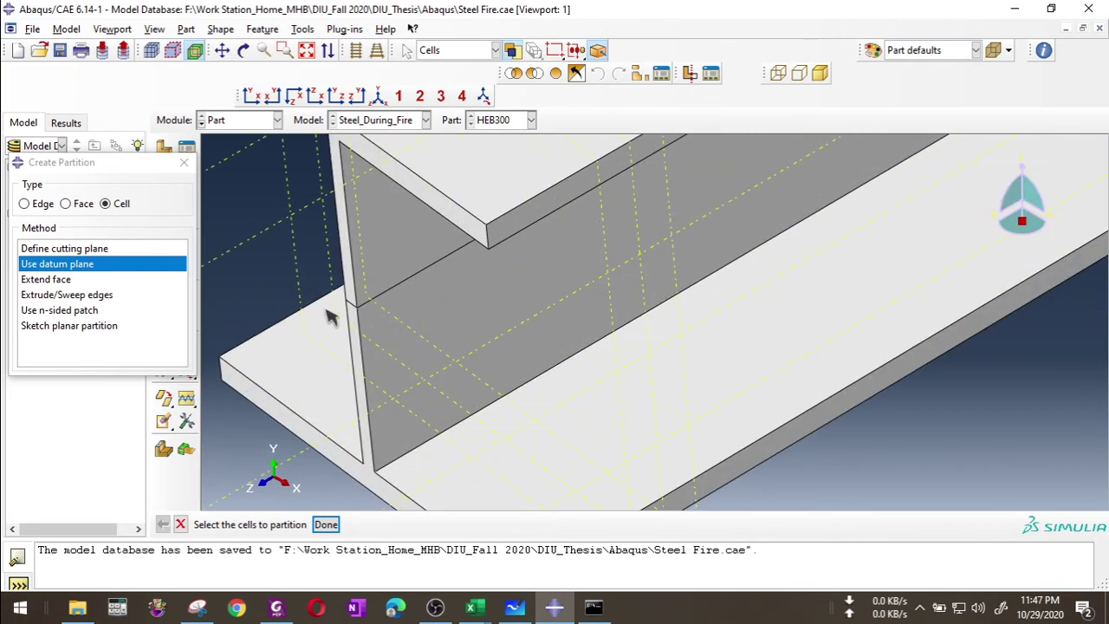
{"action": "scroll", "coordinate": [444, 334], "scroll_direction": "down", "scroll_amount": 4}
{"action": "scroll", "coordinate": [482, 463], "scroll_direction": "down", "scroll_amount": 8}
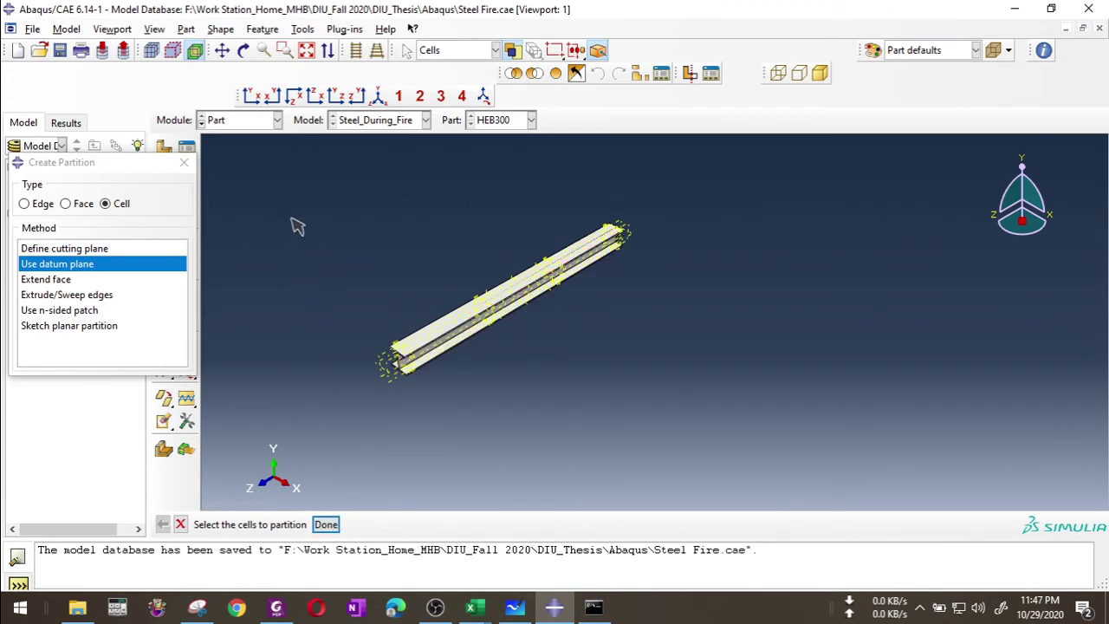
{"action": "left_click_drag", "start_coordinate": [291, 182], "coordinate": [669, 462]}
{"action": "left_click", "coordinate": [326, 524]}
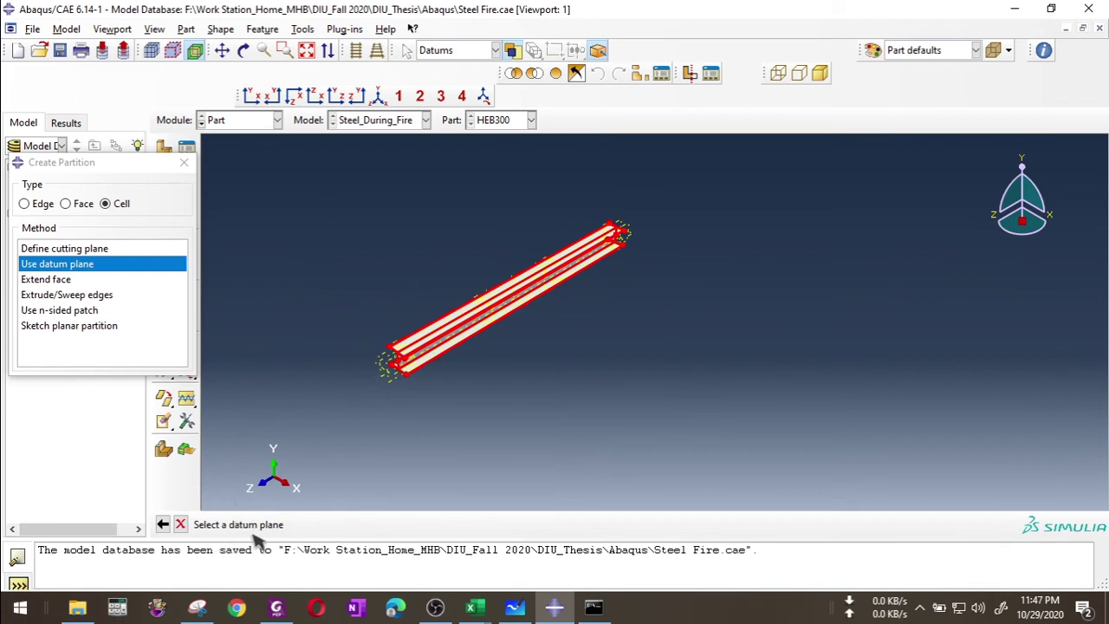
{"action": "scroll", "coordinate": [392, 281], "scroll_direction": "up", "scroll_amount": 5}
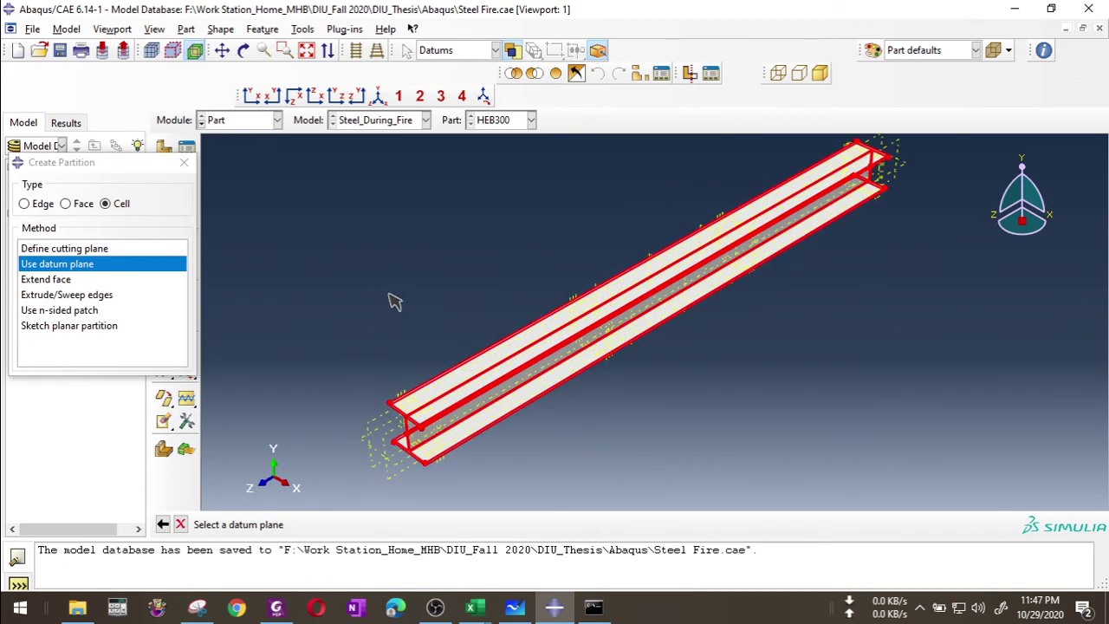
{"action": "scroll", "coordinate": [361, 319], "scroll_direction": "up", "scroll_amount": 4}
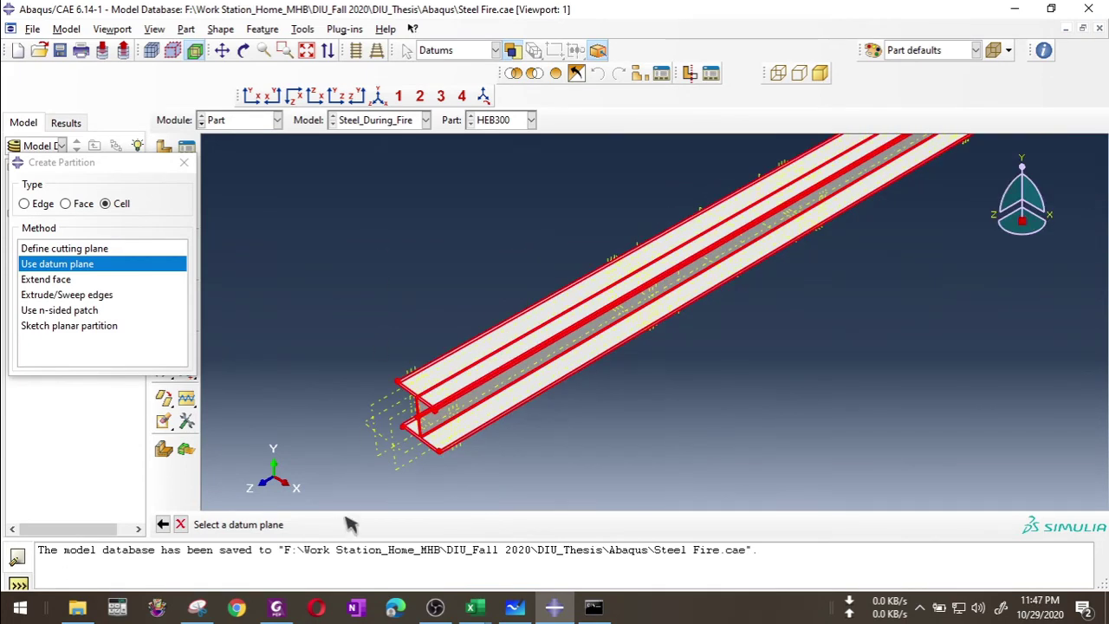
{"action": "scroll", "coordinate": [381, 416], "scroll_direction": "up", "scroll_amount": 2}
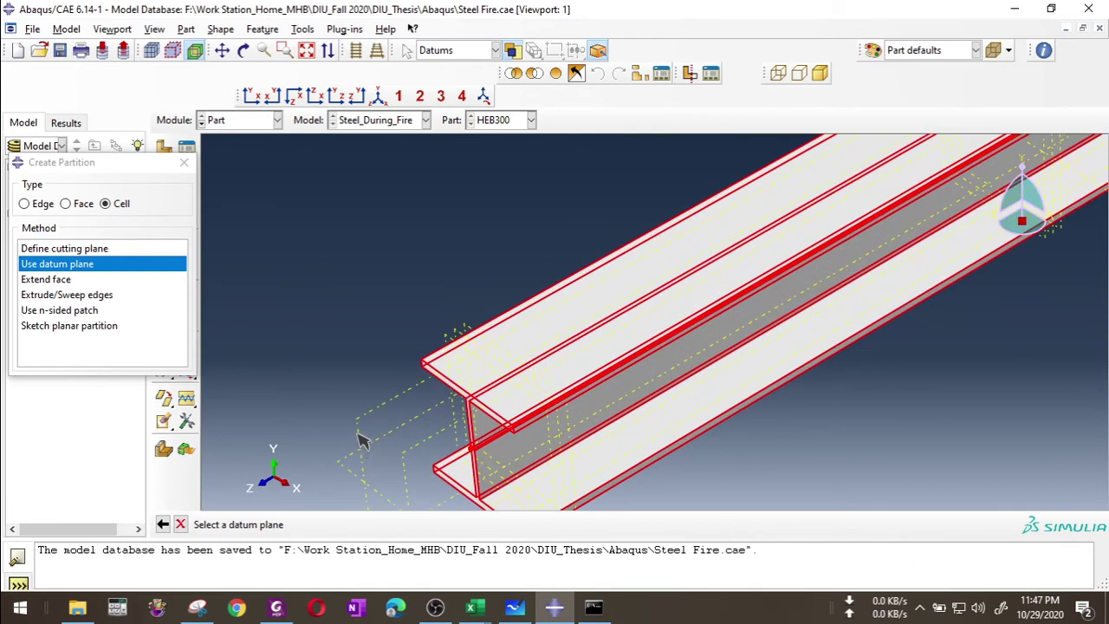
{"action": "left_click", "coordinate": [363, 441]}
{"action": "left_click", "coordinate": [348, 526]}
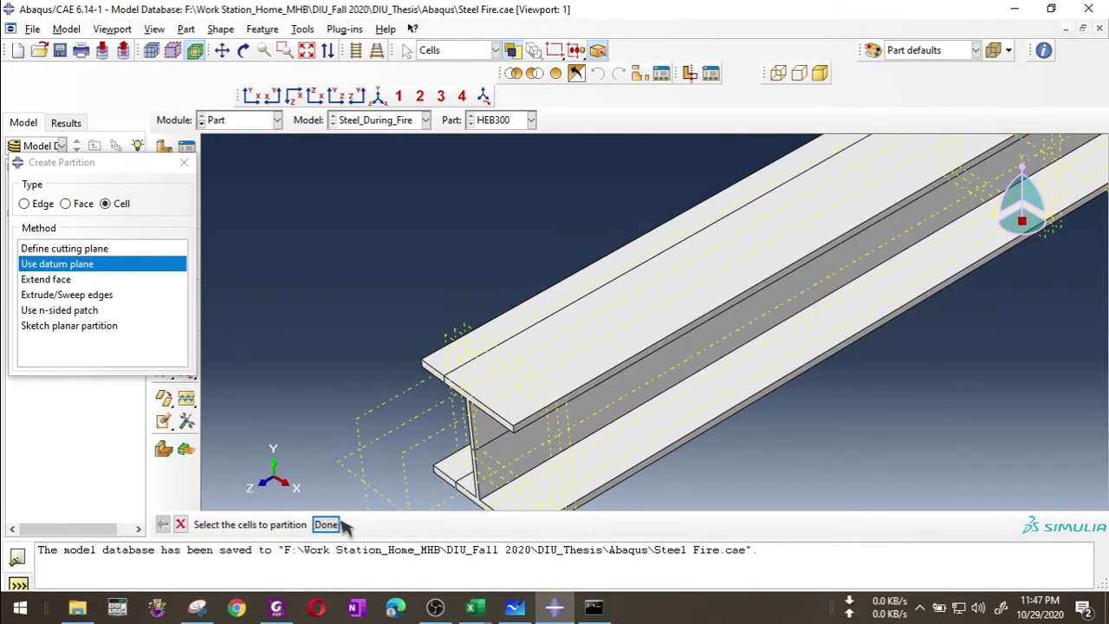
Partition all the beam's cells with the YZ-offset datum plane on the positive X side of the web.
{"action": "scroll", "coordinate": [357, 297], "scroll_direction": "down", "scroll_amount": 1}
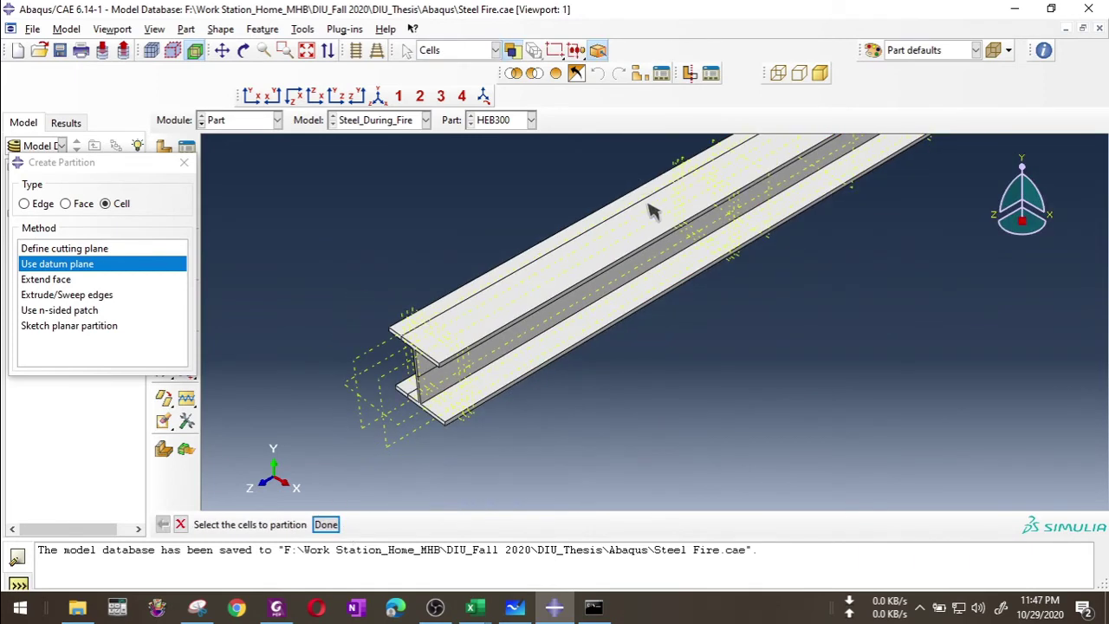
{"action": "scroll", "coordinate": [327, 351], "scroll_direction": "down", "scroll_amount": 4}
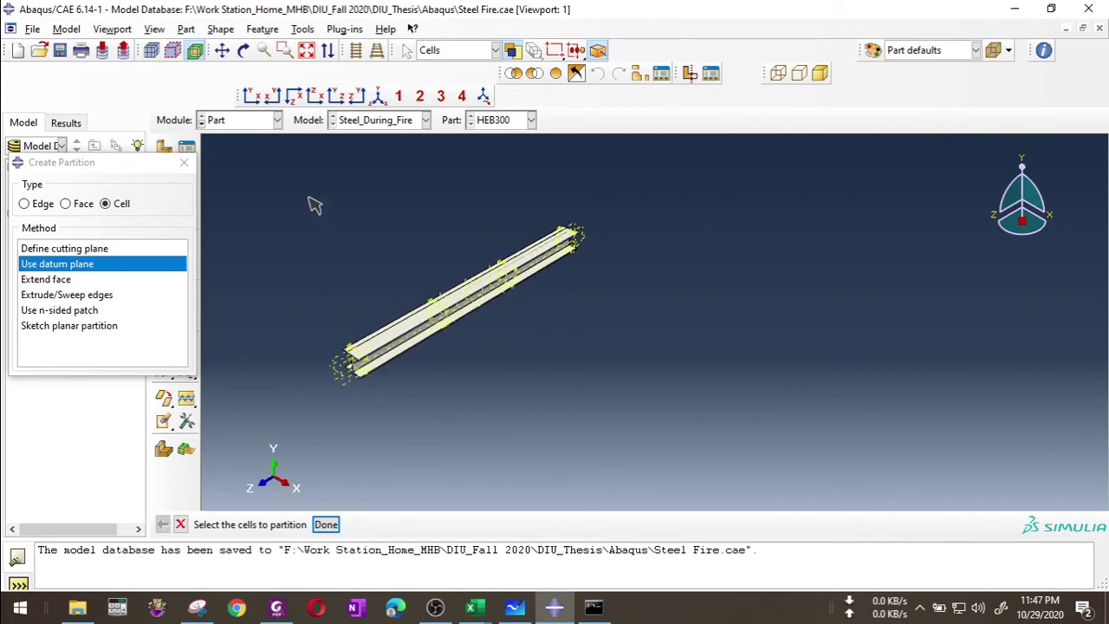
{"action": "left_click_drag", "start_coordinate": [273, 197], "coordinate": [649, 425]}
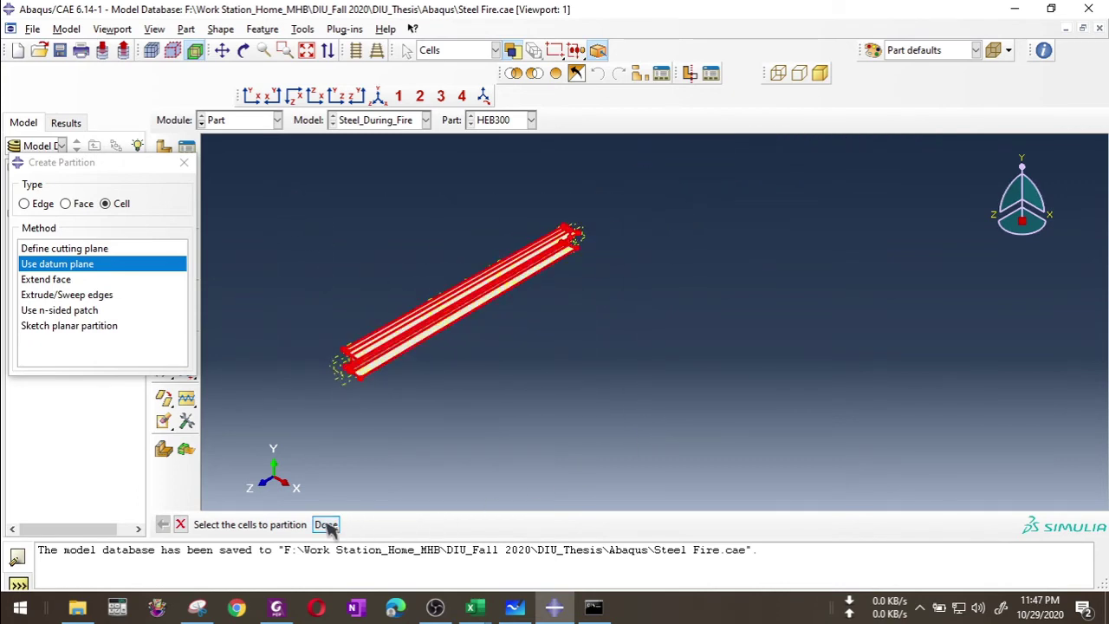
{"action": "left_click", "coordinate": [326, 524]}
{"action": "scroll", "coordinate": [356, 329], "scroll_direction": "up", "scroll_amount": 5}
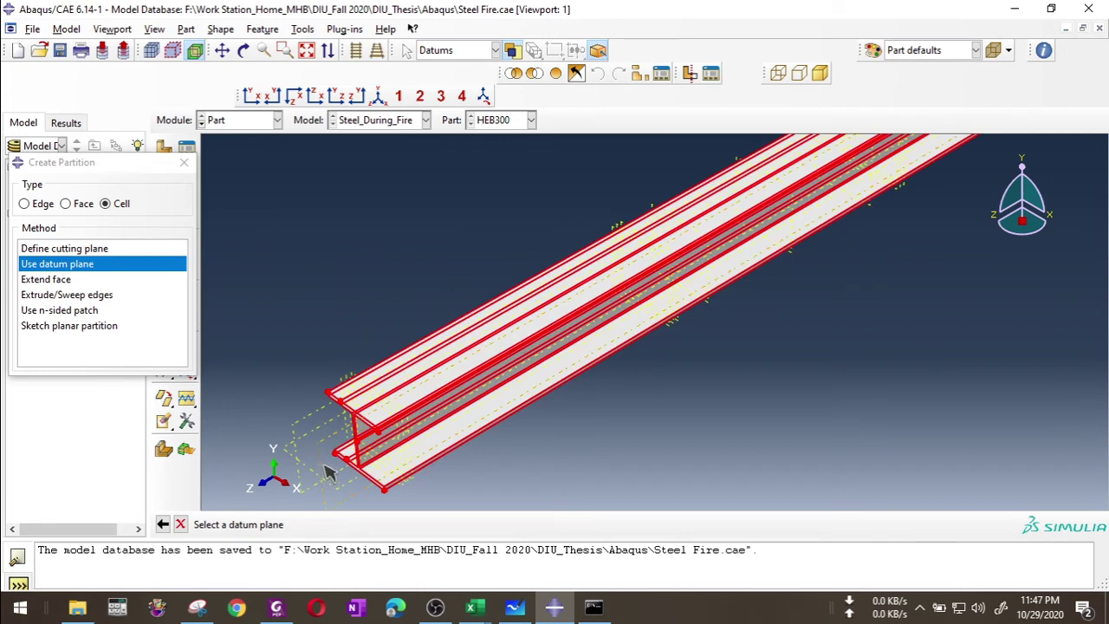
{"action": "left_click", "coordinate": [328, 472]}
{"action": "left_click", "coordinate": [355, 524]}
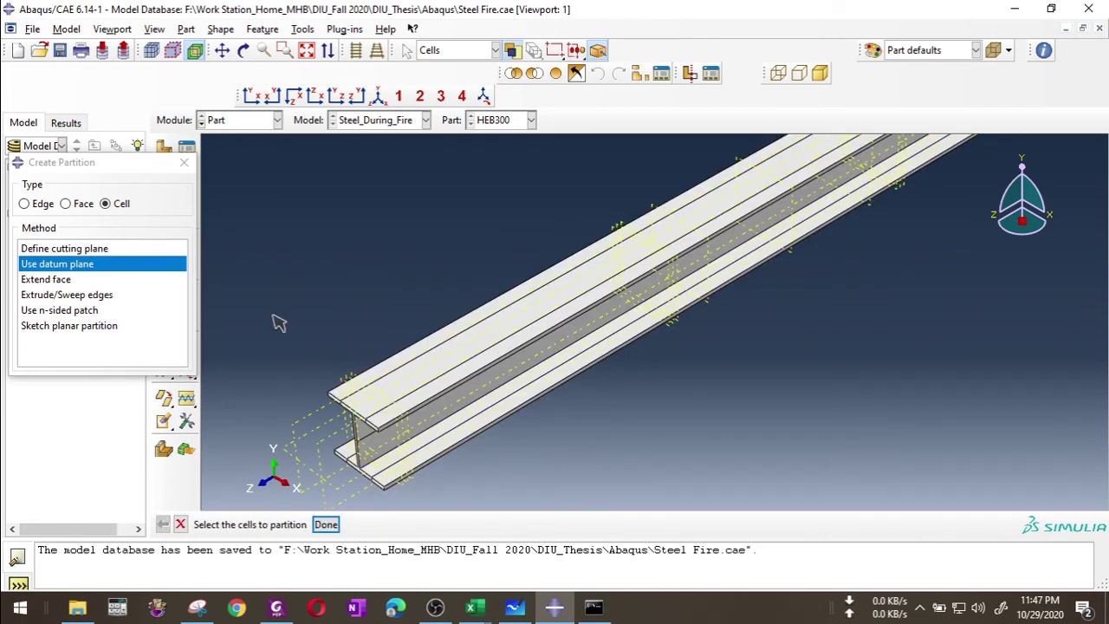
Partition all the beam's cells with the outermost of the three transverse datum planes near the positive Z end.
{"action": "scroll", "coordinate": [554, 412], "scroll_direction": "down", "scroll_amount": 5}
{"action": "left_click_drag", "start_coordinate": [272, 187], "coordinate": [820, 494]}
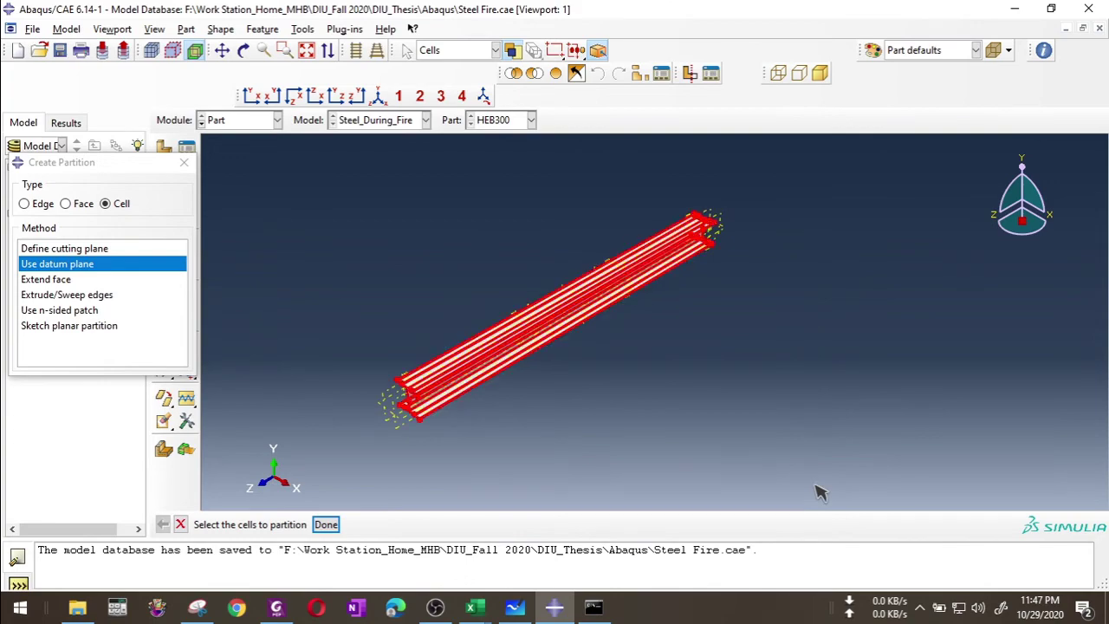
{"action": "left_click", "coordinate": [326, 524]}
{"action": "scroll", "coordinate": [424, 338], "scroll_direction": "up", "scroll_amount": 5}
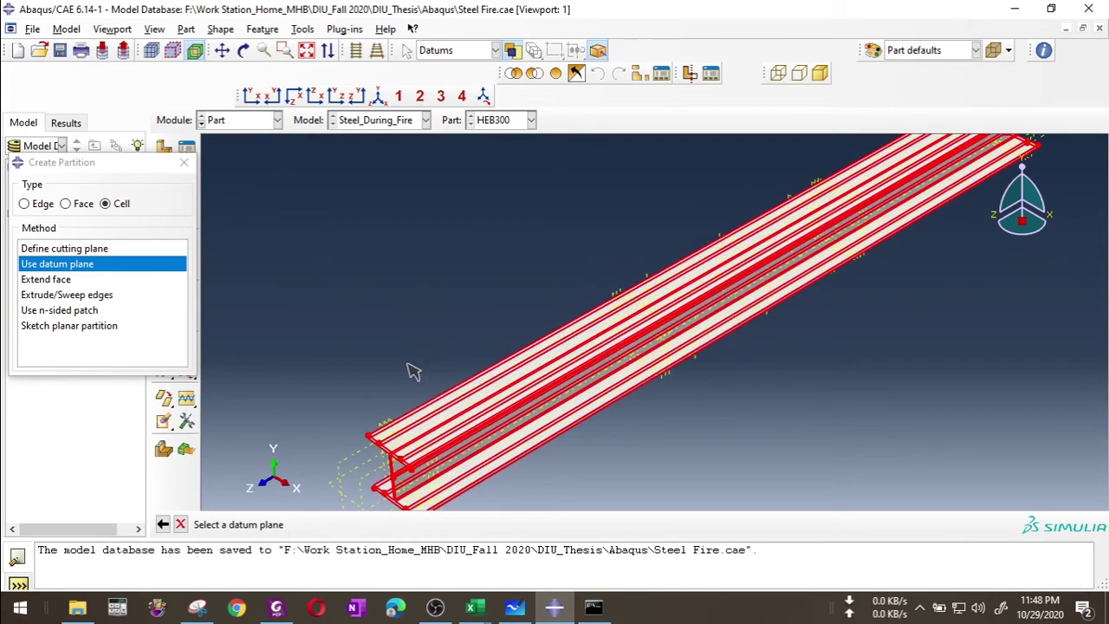
{"action": "scroll", "coordinate": [407, 371], "scroll_direction": "up", "scroll_amount": 5}
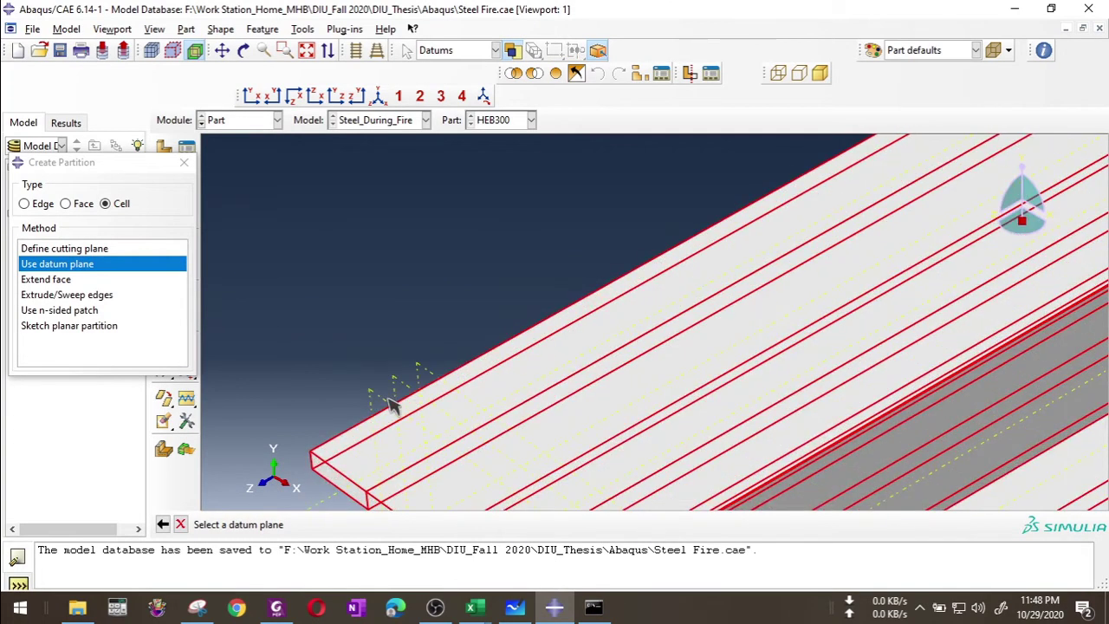
{"action": "left_click", "coordinate": [390, 391]}
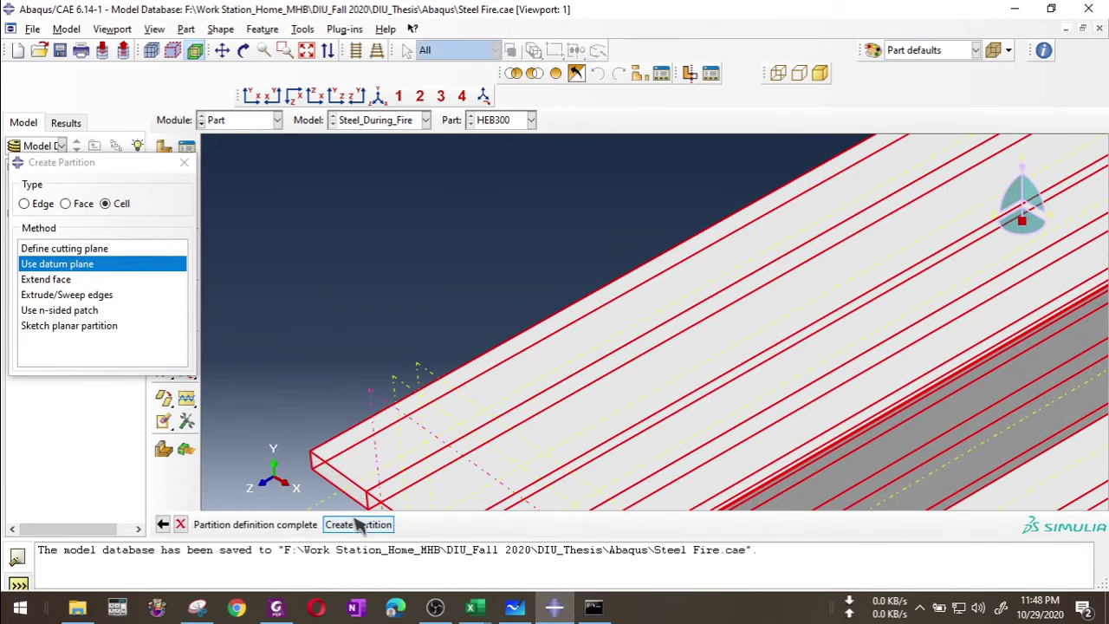
{"action": "left_click", "coordinate": [355, 524]}
Partition all the beam's cells with the middle of the three transverse datum planes near the positive Z end.
{"action": "scroll", "coordinate": [412, 331], "scroll_direction": "down", "scroll_amount": 10}
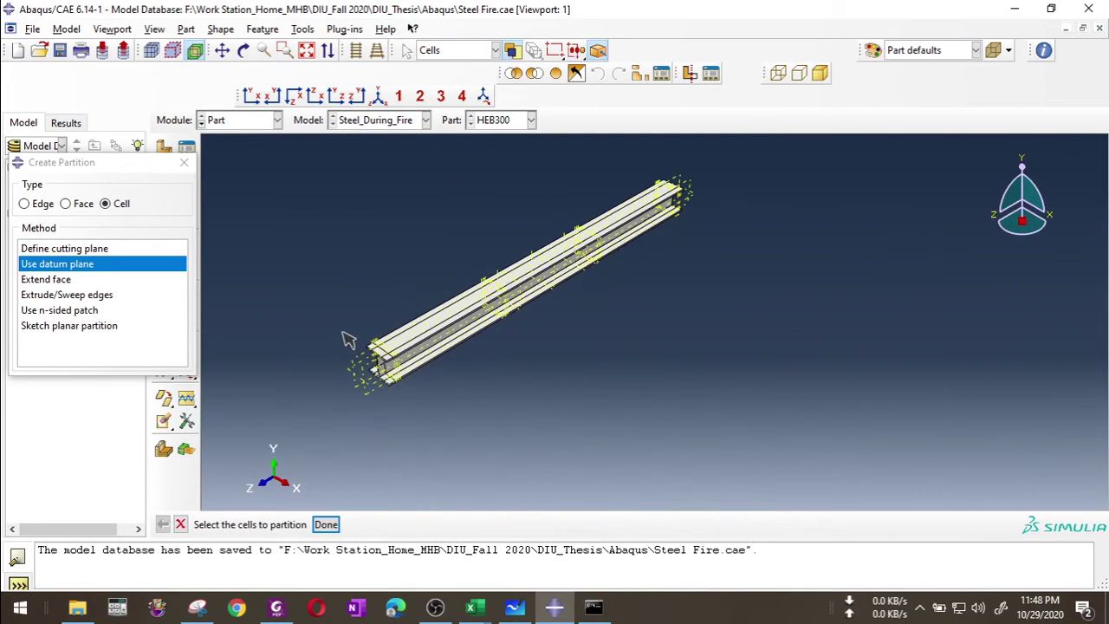
{"action": "left_click_drag", "start_coordinate": [282, 157], "coordinate": [788, 500]}
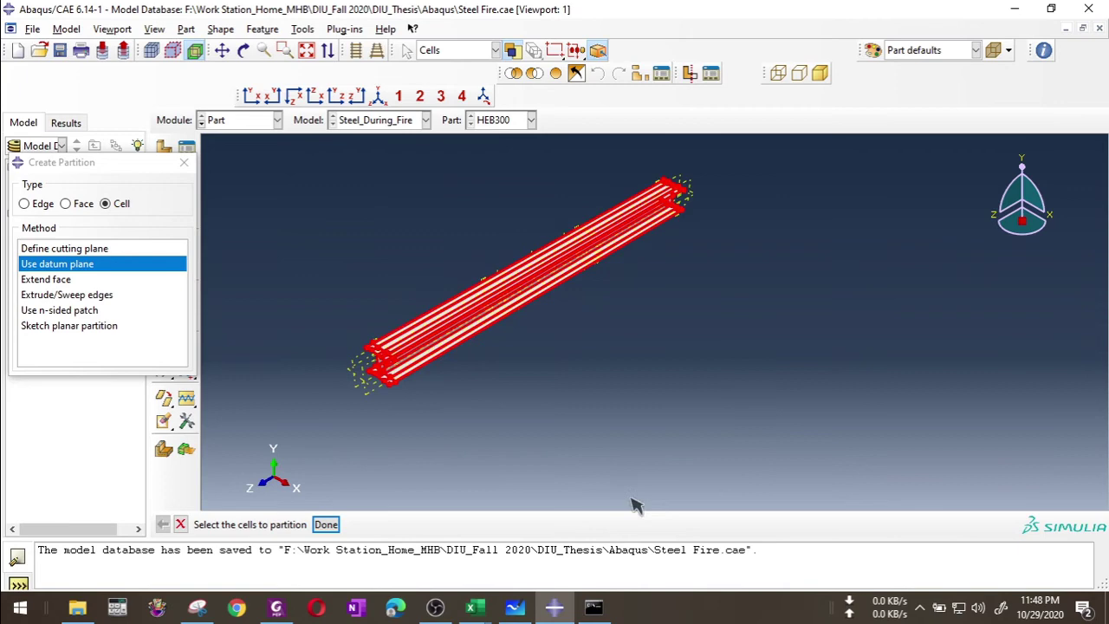
{"action": "left_click", "coordinate": [326, 524]}
{"action": "scroll", "coordinate": [379, 369], "scroll_direction": "up", "scroll_amount": 10}
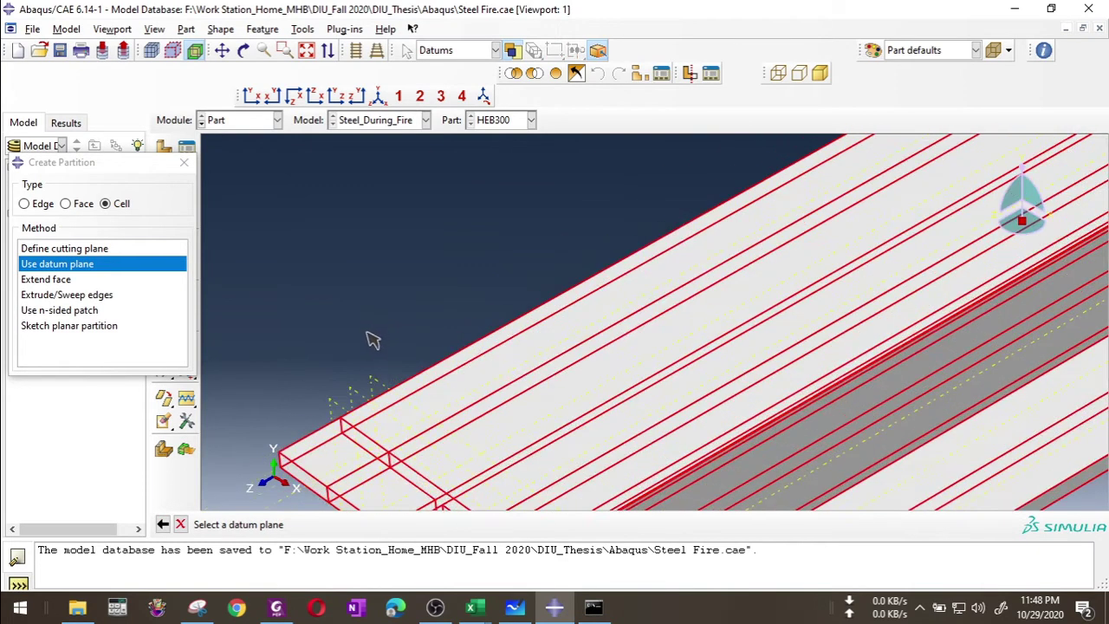
{"action": "left_click", "coordinate": [367, 407]}
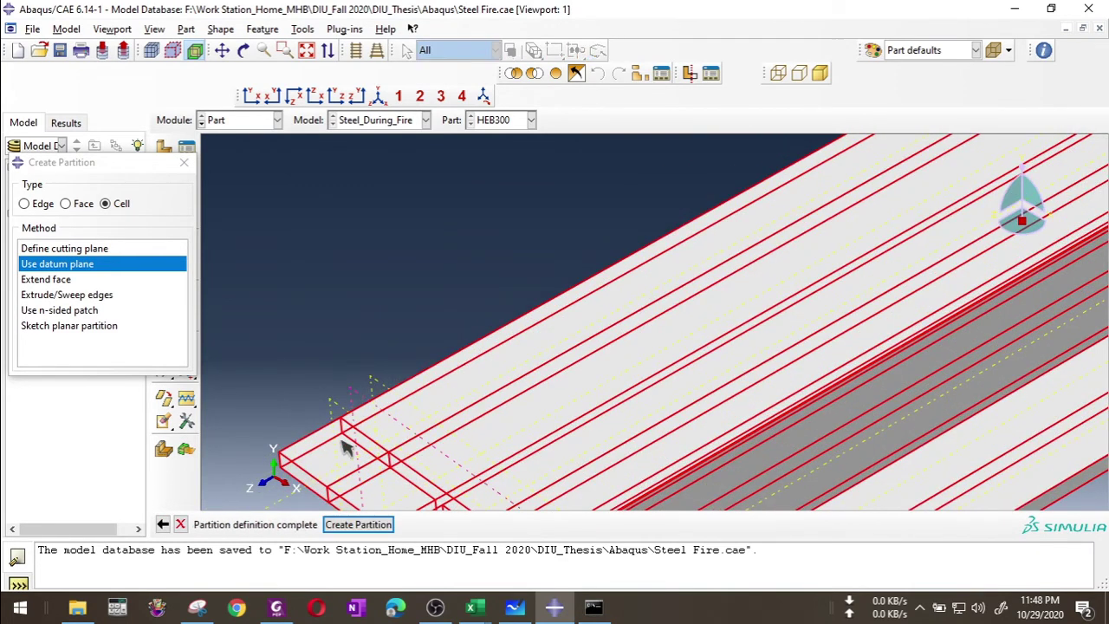
{"action": "left_click", "coordinate": [361, 525]}
Partition all the beam's cells with the innermost of the three transverse datum planes near the positive Z end.
{"action": "scroll", "coordinate": [407, 284], "scroll_direction": "down", "scroll_amount": 10}
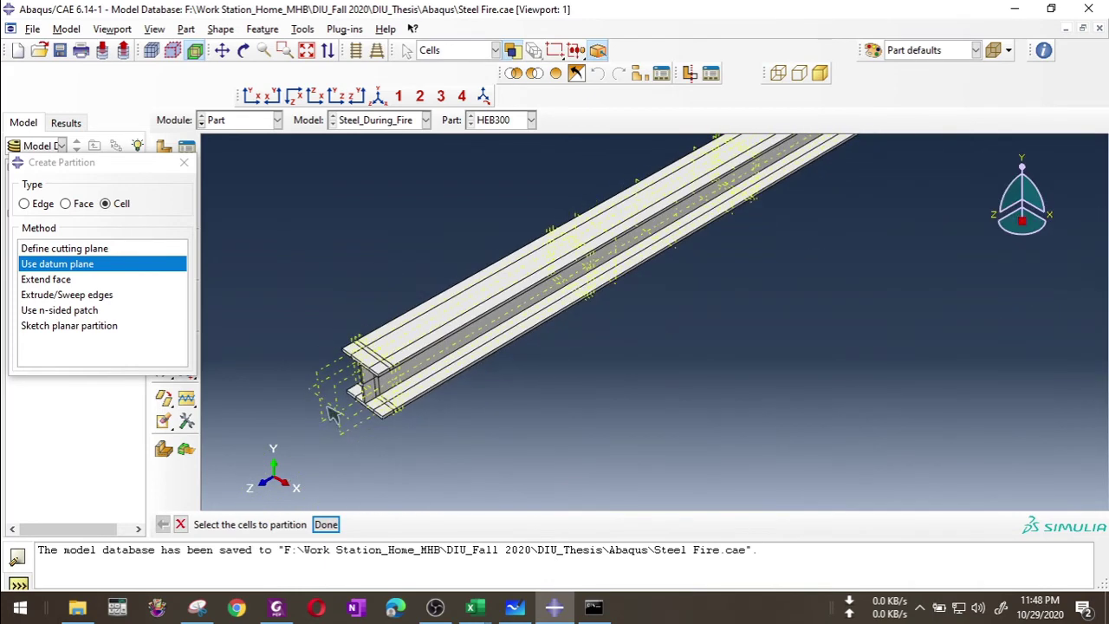
{"action": "left_click_drag", "start_coordinate": [263, 178], "coordinate": [750, 499]}
{"action": "left_click", "coordinate": [326, 524]}
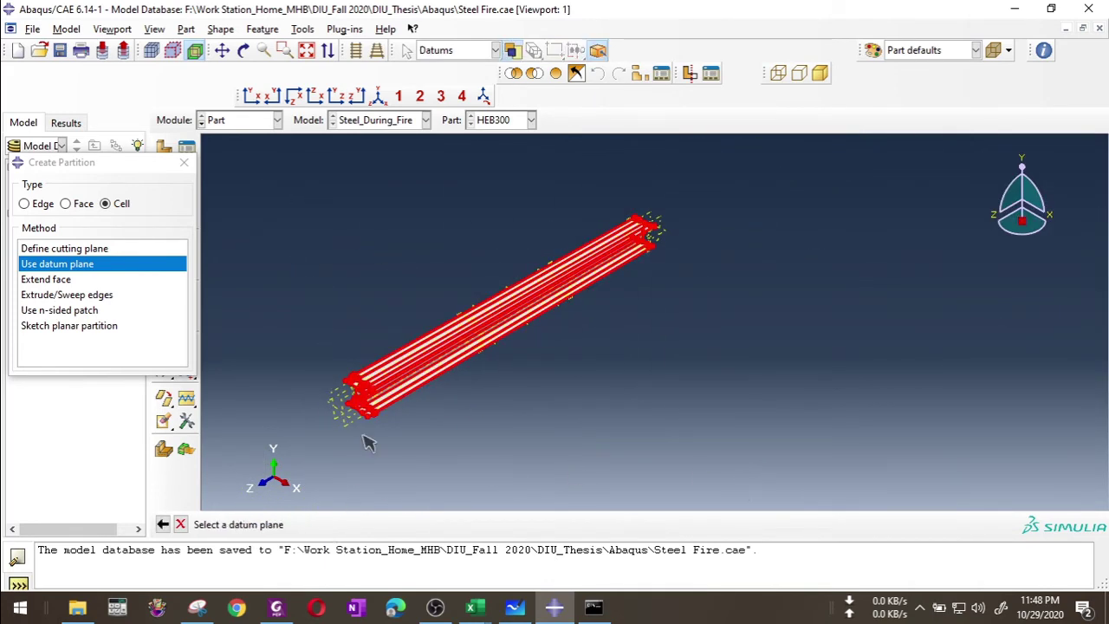
{"action": "scroll", "coordinate": [359, 438], "scroll_direction": "up", "scroll_amount": 5}
{"action": "scroll", "coordinate": [351, 444], "scroll_direction": "up", "scroll_amount": 5}
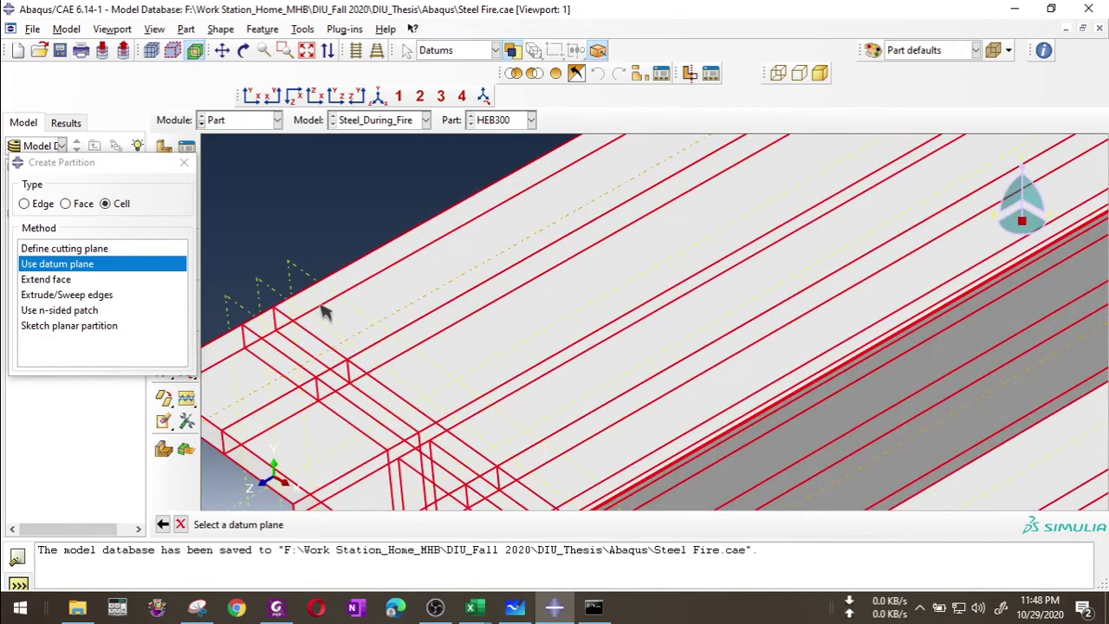
{"action": "left_click", "coordinate": [310, 278]}
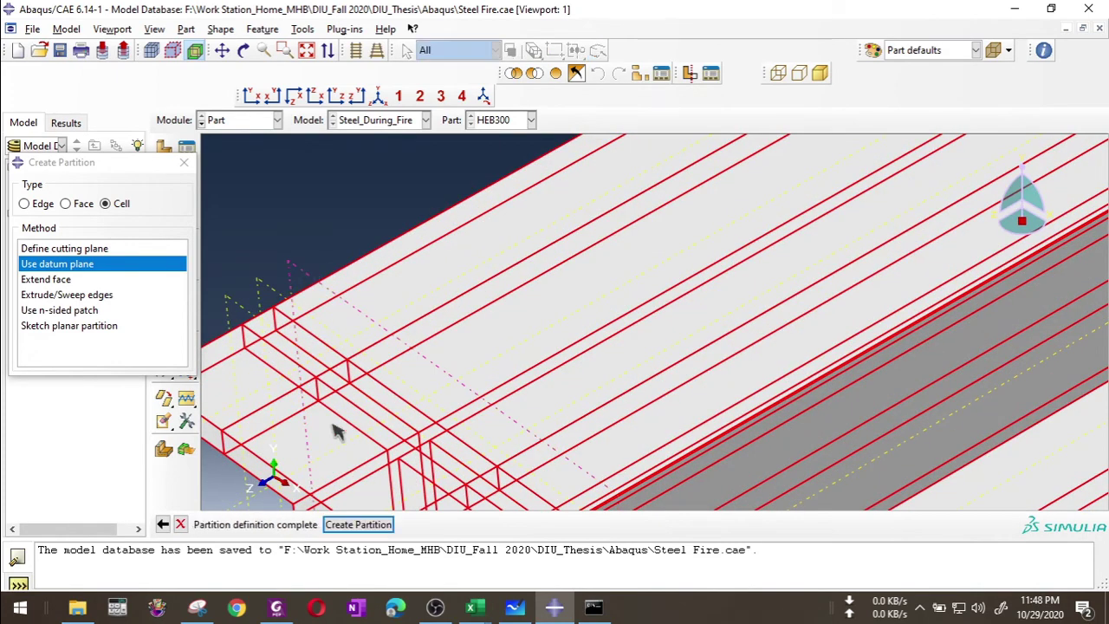
{"action": "left_click", "coordinate": [367, 524]}
{"action": "scroll", "coordinate": [372, 312], "scroll_direction": "down", "scroll_amount": 8}
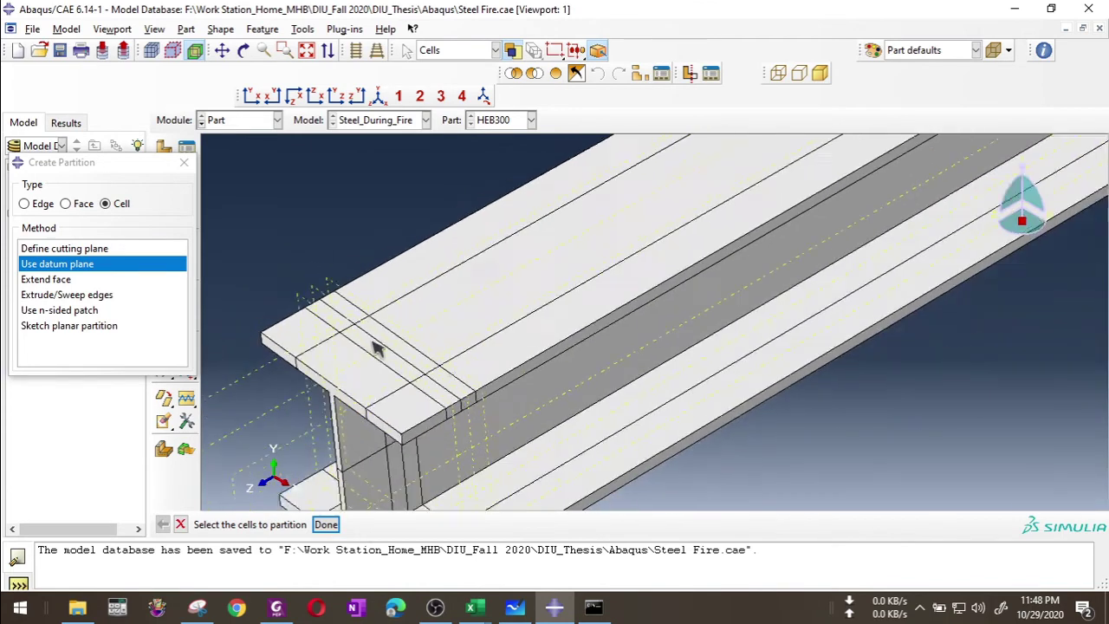
{"action": "scroll", "coordinate": [438, 448], "scroll_direction": "down", "scroll_amount": 3}
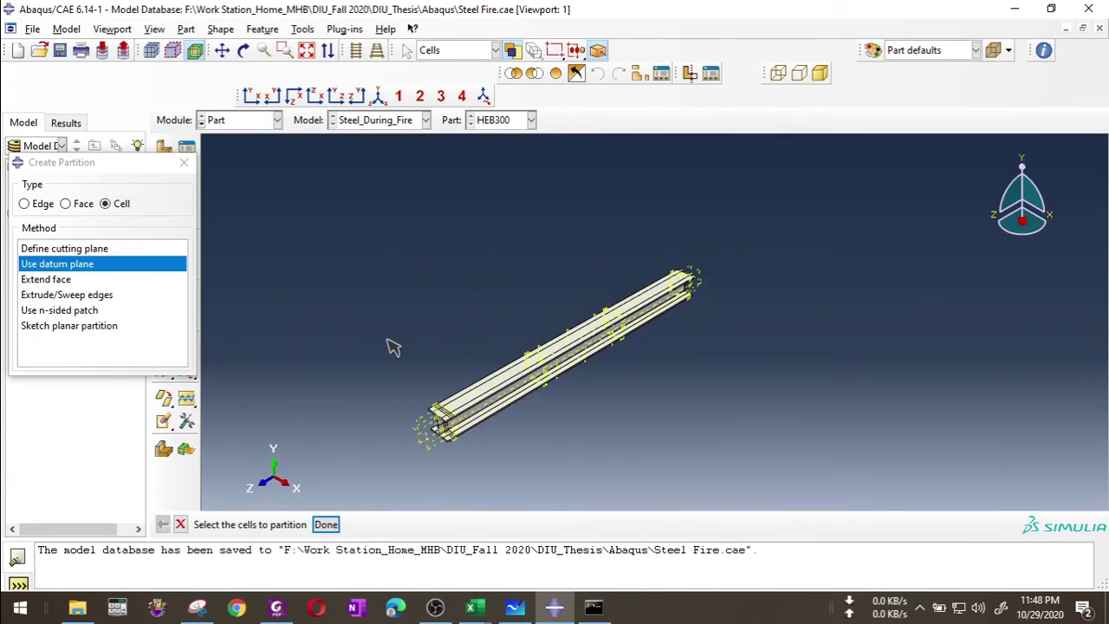
{"action": "key", "text": "Escape"}
{"action": "left_click_drag", "start_coordinate": [416, 349], "coordinate": [358, 276]}
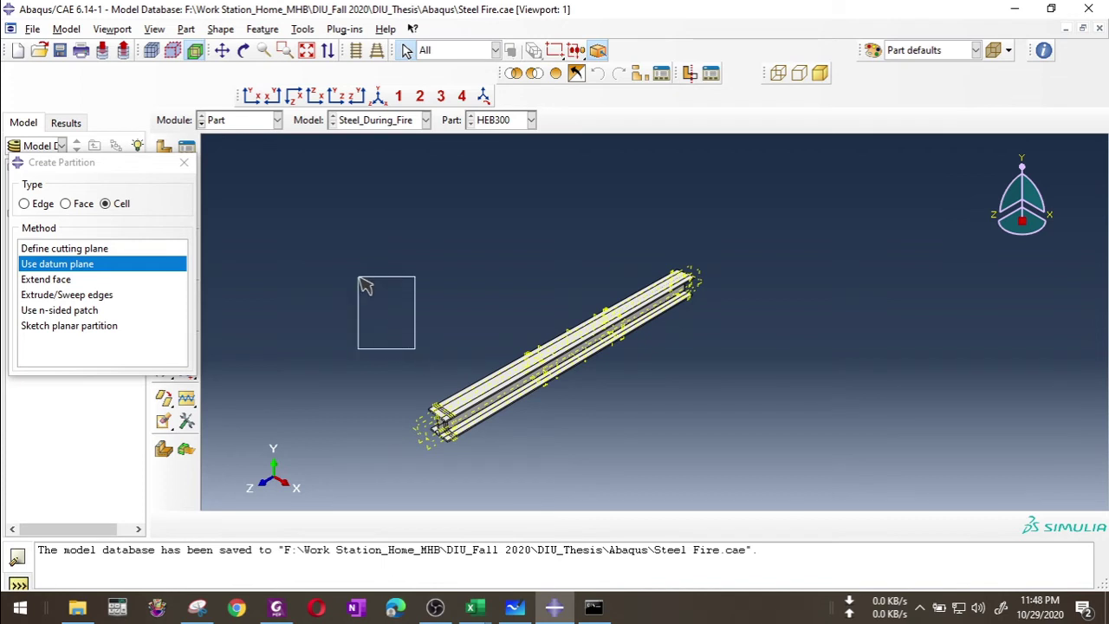
{"action": "scroll", "coordinate": [372, 289], "scroll_direction": "up", "scroll_amount": 2}
{"action": "left_click", "coordinate": [121, 267]}
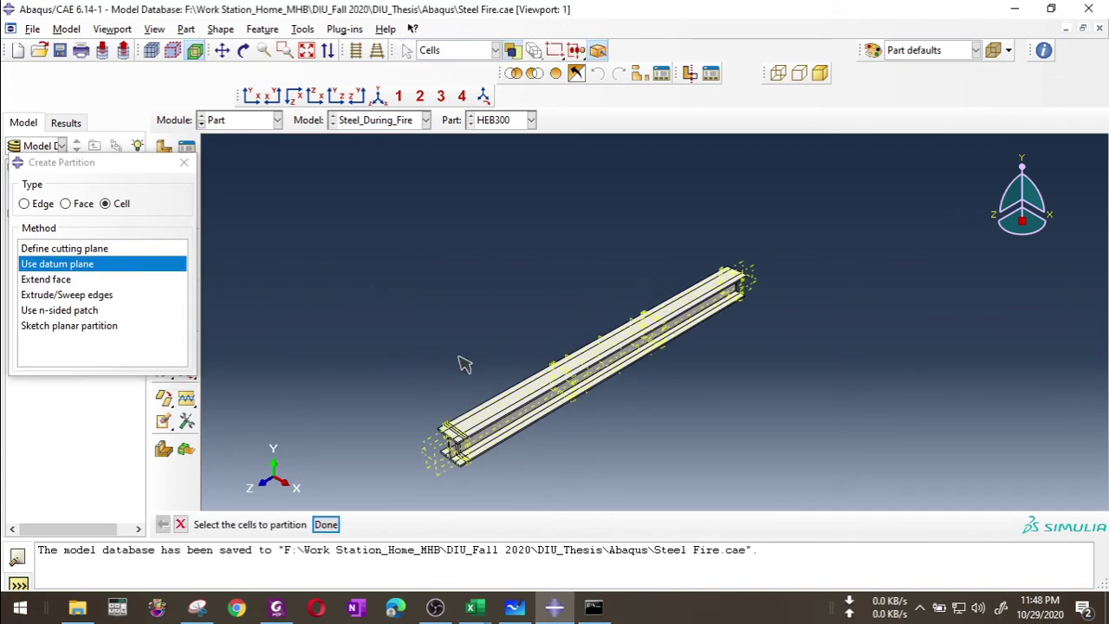
{"action": "left_click_drag", "start_coordinate": [435, 330], "coordinate": [371, 299]}
{"action": "left_click", "coordinate": [221, 50]}
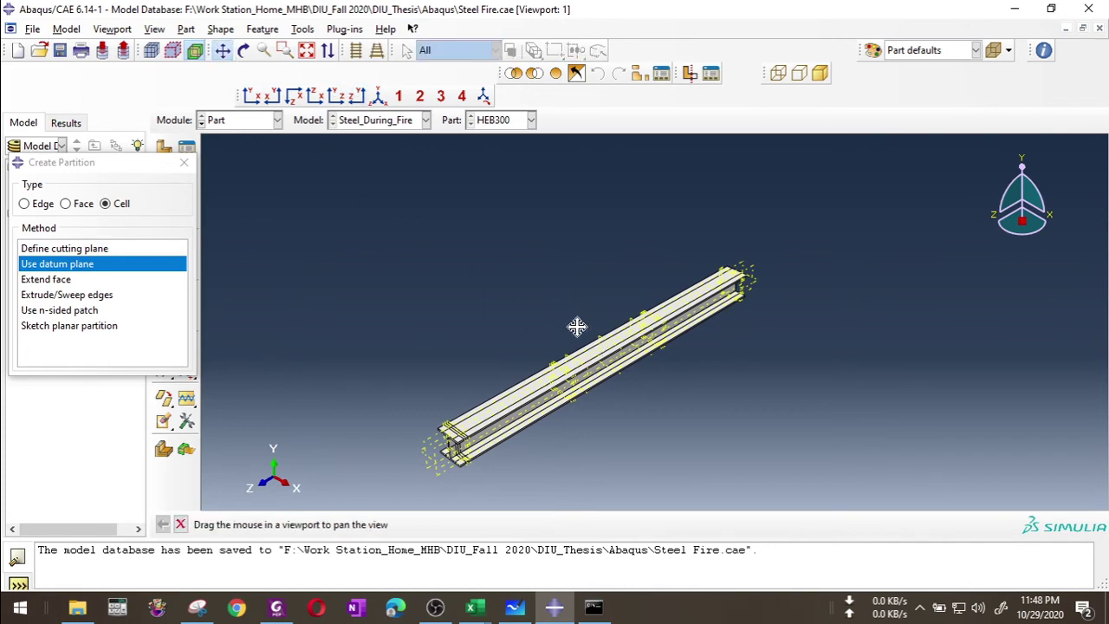
{"action": "left_click_drag", "start_coordinate": [577, 321], "coordinate": [491, 249]}
{"action": "left_click", "coordinate": [222, 50]}
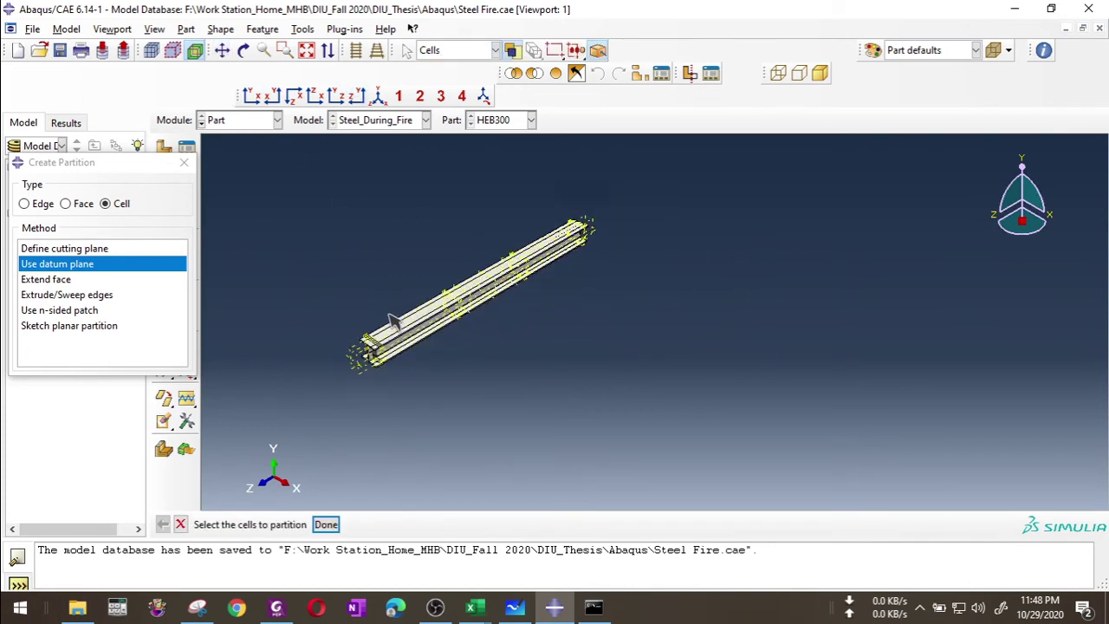
Partition all the beam's cells with the first datum plane, nearest the positive Z end, of the next group of three along the span.
{"action": "scroll", "coordinate": [387, 310], "scroll_direction": "up", "scroll_amount": 4}
{"action": "scroll", "coordinate": [373, 310], "scroll_direction": "down", "scroll_amount": 4}
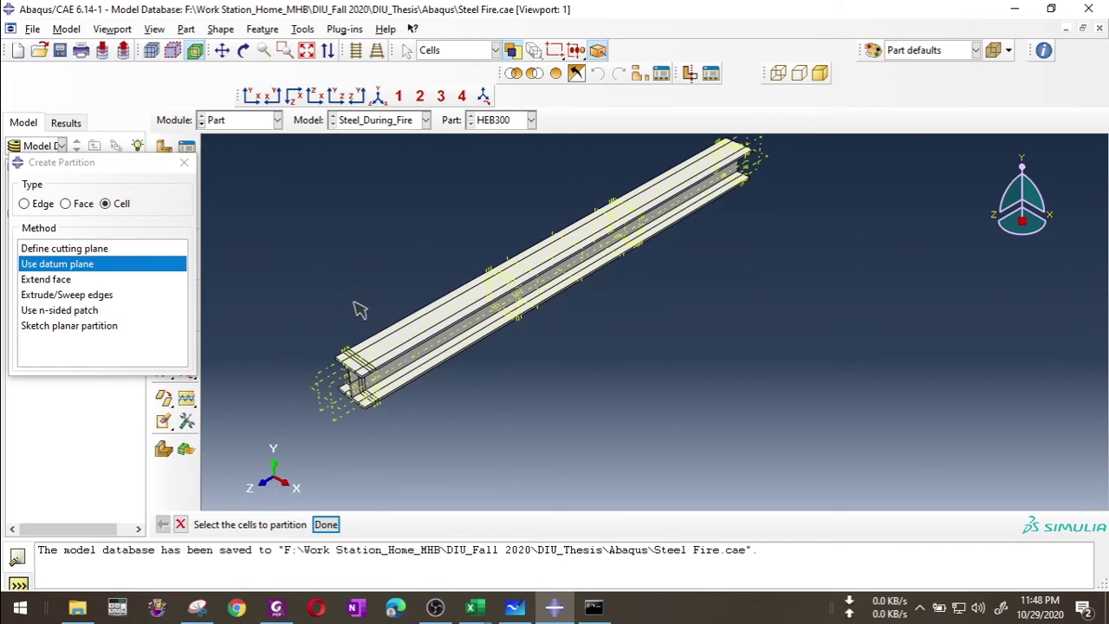
{"action": "left_click_drag", "start_coordinate": [236, 149], "coordinate": [726, 474]}
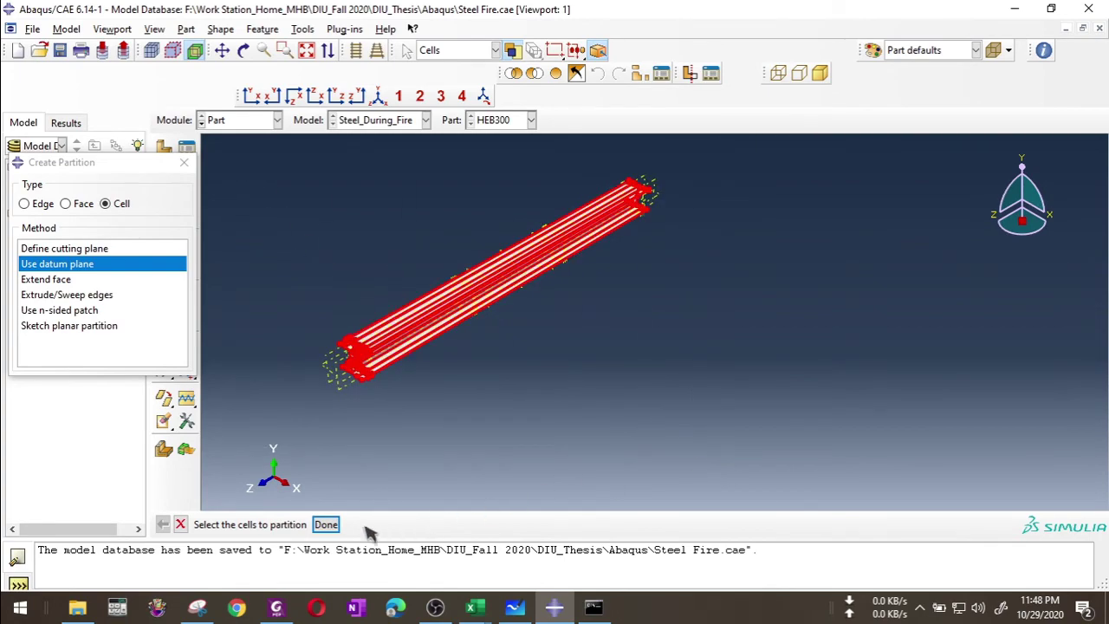
{"action": "left_click", "coordinate": [326, 525]}
{"action": "scroll", "coordinate": [377, 304], "scroll_direction": "up", "scroll_amount": 4}
{"action": "scroll", "coordinate": [369, 408], "scroll_direction": "up", "scroll_amount": 2}
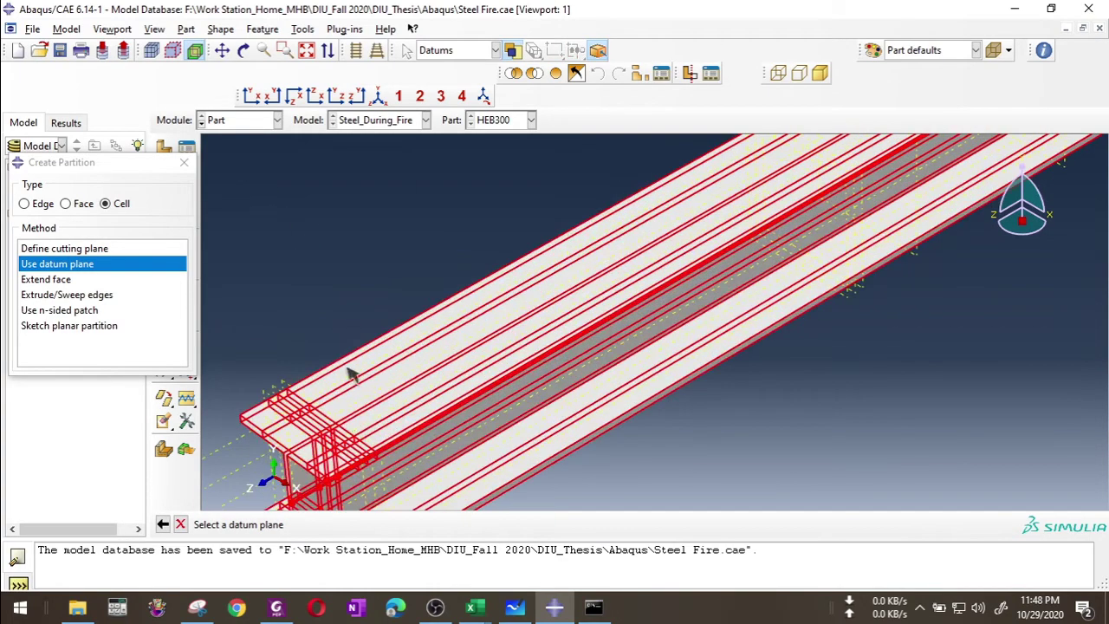
{"action": "scroll", "coordinate": [354, 314], "scroll_direction": "up", "scroll_amount": 1}
{"action": "scroll", "coordinate": [622, 181], "scroll_direction": "up", "scroll_amount": 3}
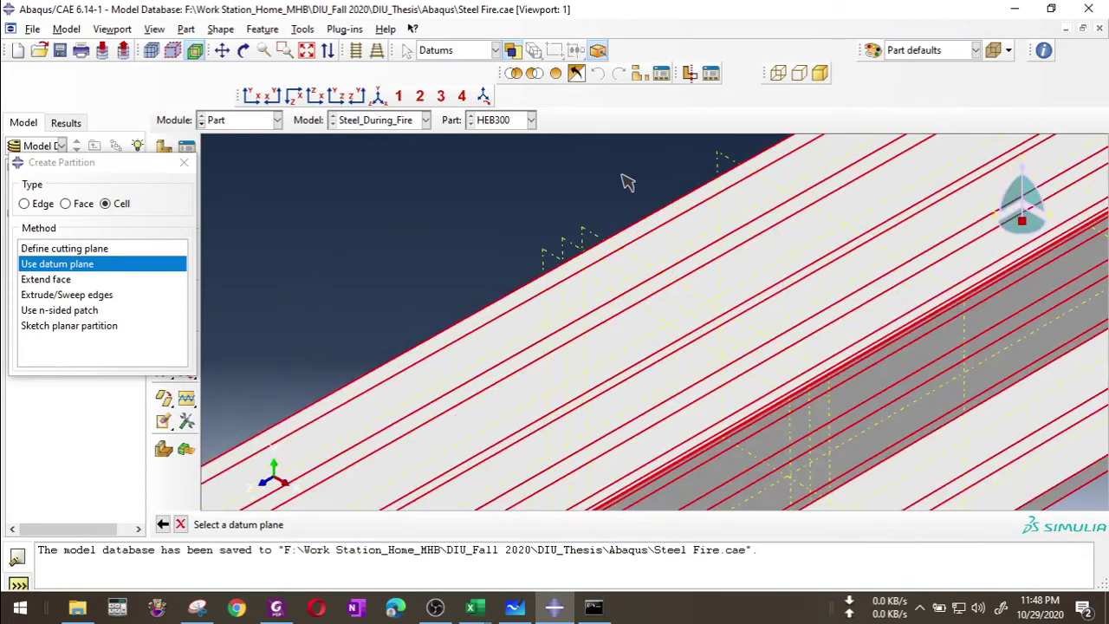
{"action": "left_click", "coordinate": [501, 329]}
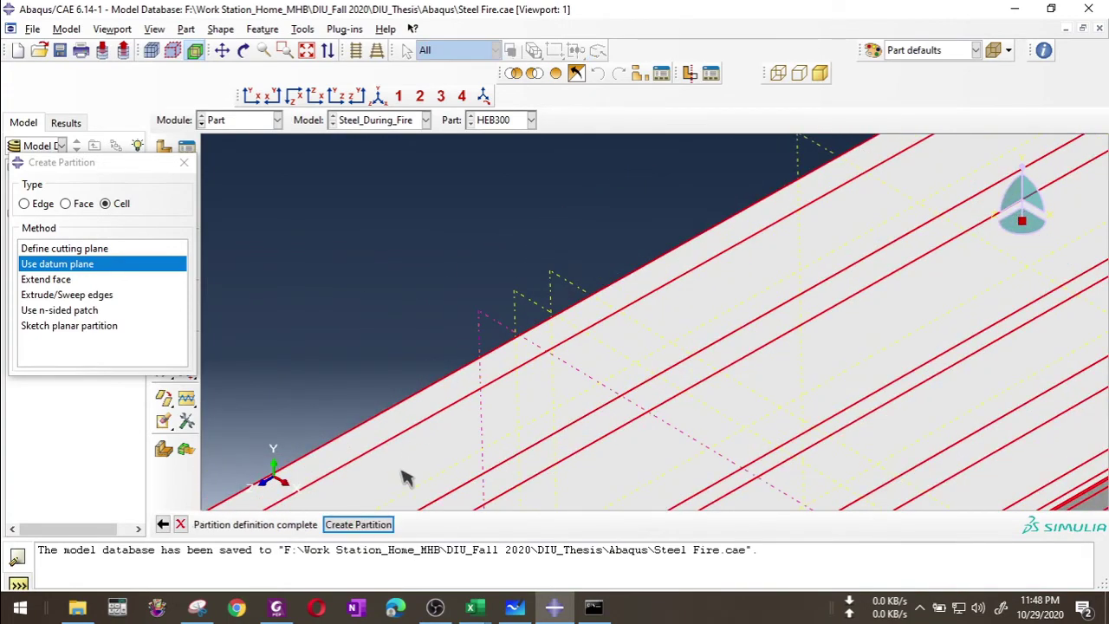
{"action": "left_click", "coordinate": [359, 524]}
Partition all the beam's cells with the middle datum plane of that second group of three along the span.
{"action": "scroll", "coordinate": [515, 289], "scroll_direction": "down", "scroll_amount": 10}
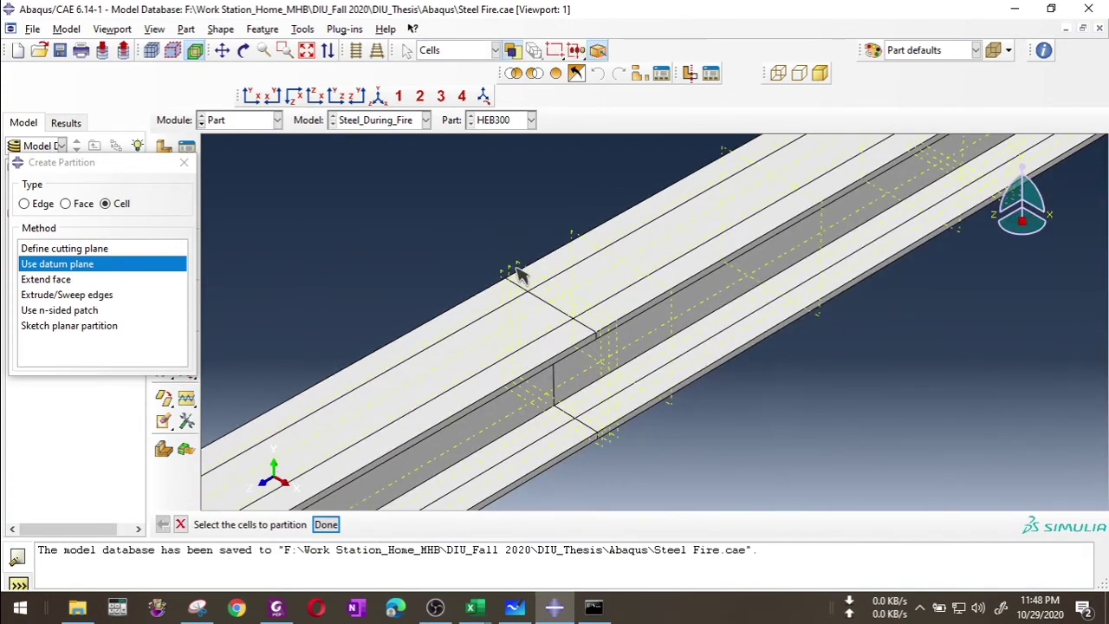
{"action": "left_click_drag", "start_coordinate": [333, 170], "coordinate": [880, 461]}
{"action": "left_click", "coordinate": [326, 524]}
{"action": "scroll", "coordinate": [626, 312], "scroll_direction": "up", "scroll_amount": 10}
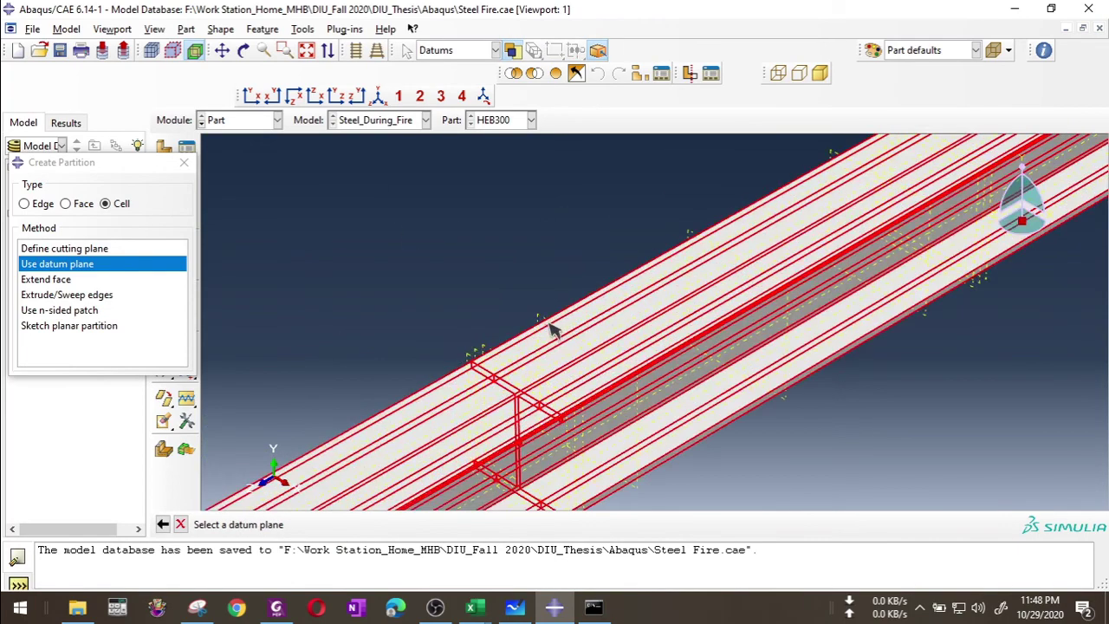
{"action": "left_click", "coordinate": [425, 465]}
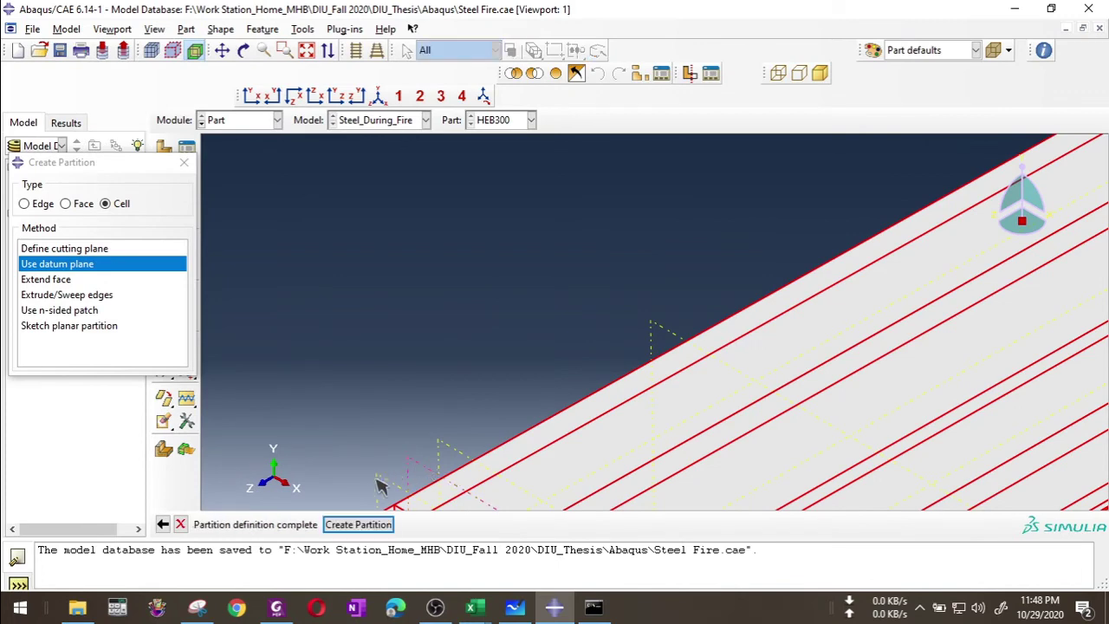
{"action": "left_click", "coordinate": [358, 525]}
Partition all the beam's cells with the last datum plane, farthest from the positive Z end, of the second group of three along the span.
{"action": "scroll", "coordinate": [490, 323], "scroll_direction": "down", "scroll_amount": 8}
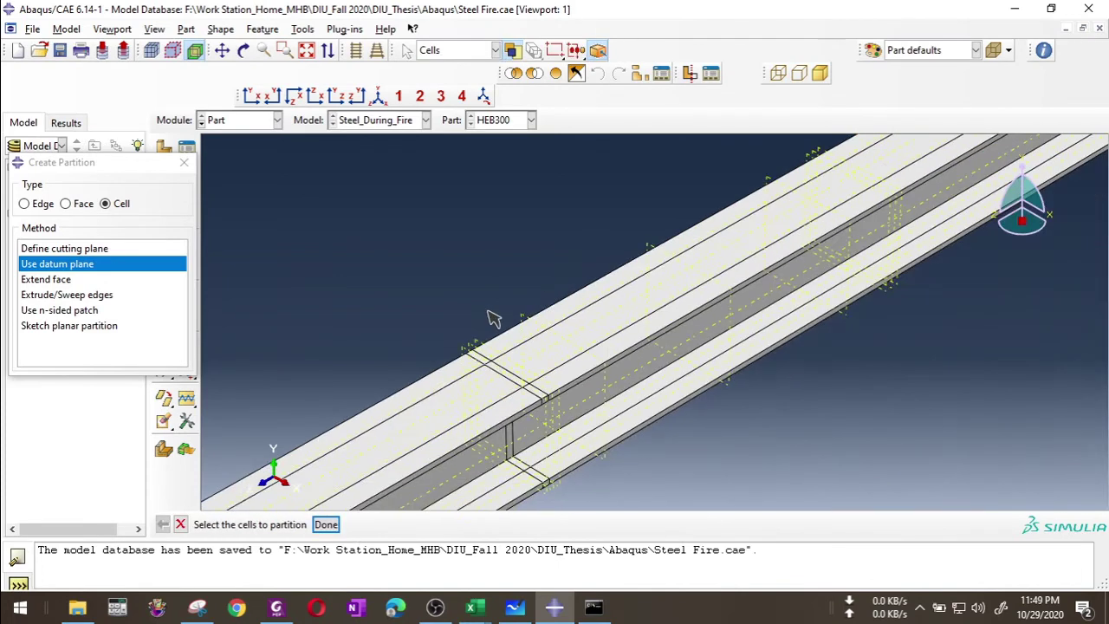
{"action": "left_click_drag", "start_coordinate": [293, 212], "coordinate": [778, 506]}
{"action": "left_click", "coordinate": [326, 525]}
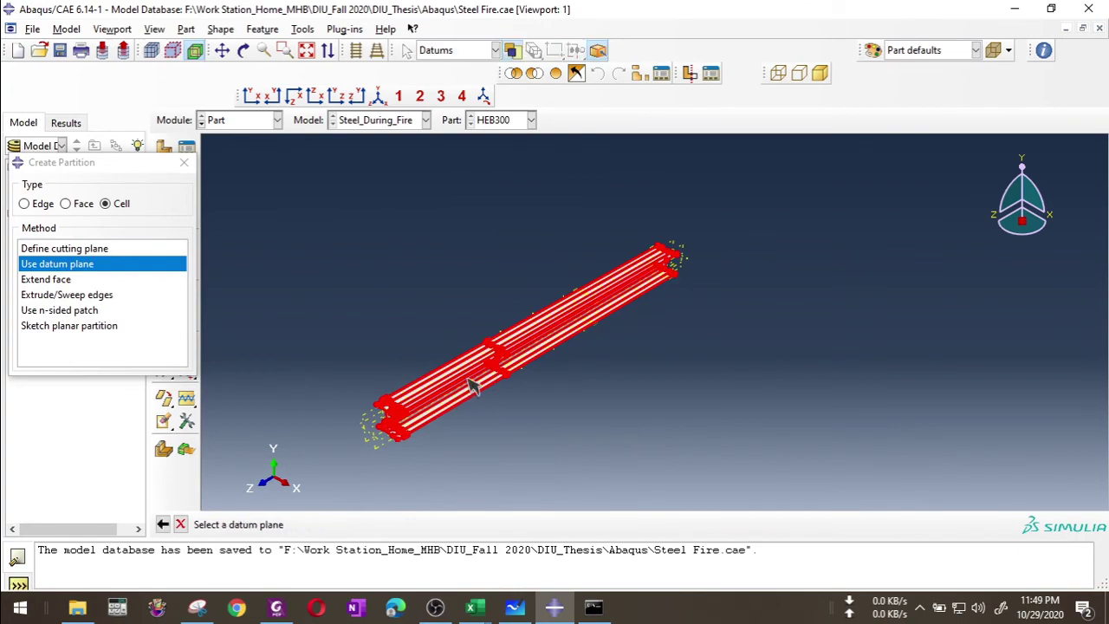
{"action": "scroll", "coordinate": [475, 310], "scroll_direction": "up", "scroll_amount": 10}
{"action": "scroll", "coordinate": [475, 310], "scroll_direction": "up", "scroll_amount": 4}
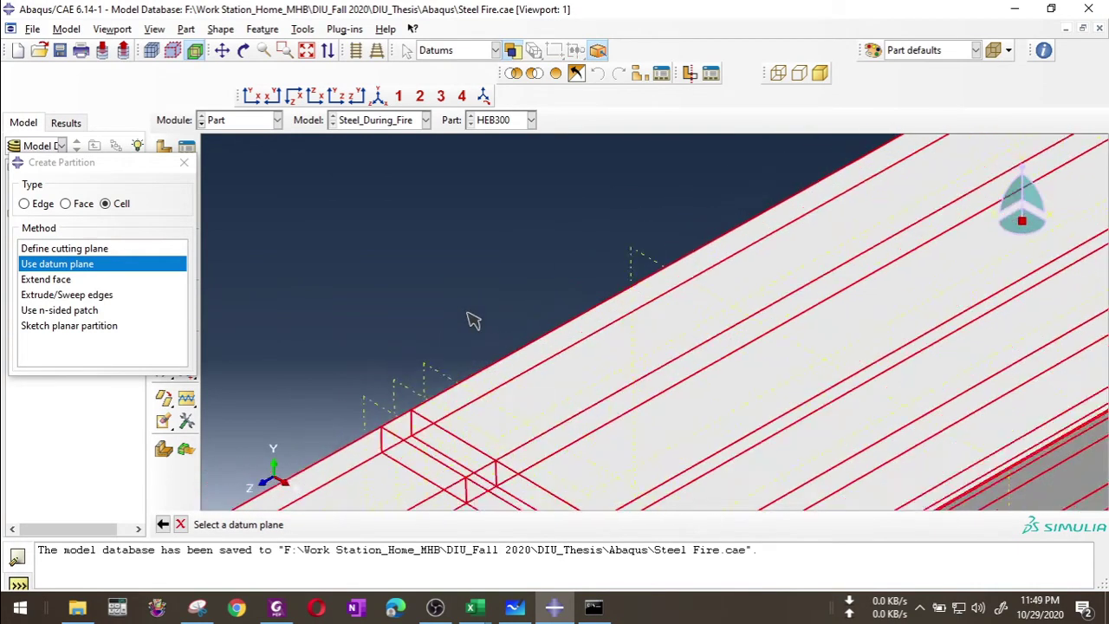
{"action": "left_click", "coordinate": [435, 388]}
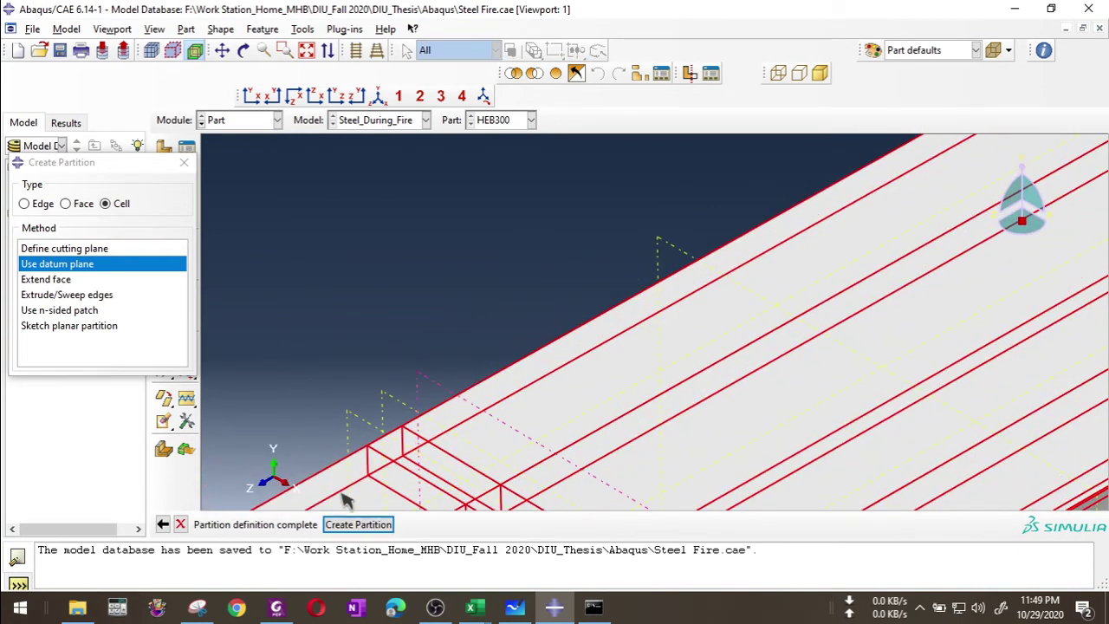
{"action": "left_click", "coordinate": [356, 524]}
Partition all the beam's cells with the first single datum plane beyond the second group of three, towards the negative Z end.
{"action": "scroll", "coordinate": [497, 299], "scroll_direction": "down", "scroll_amount": 3}
{"action": "scroll", "coordinate": [497, 299], "scroll_direction": "down", "scroll_amount": 5}
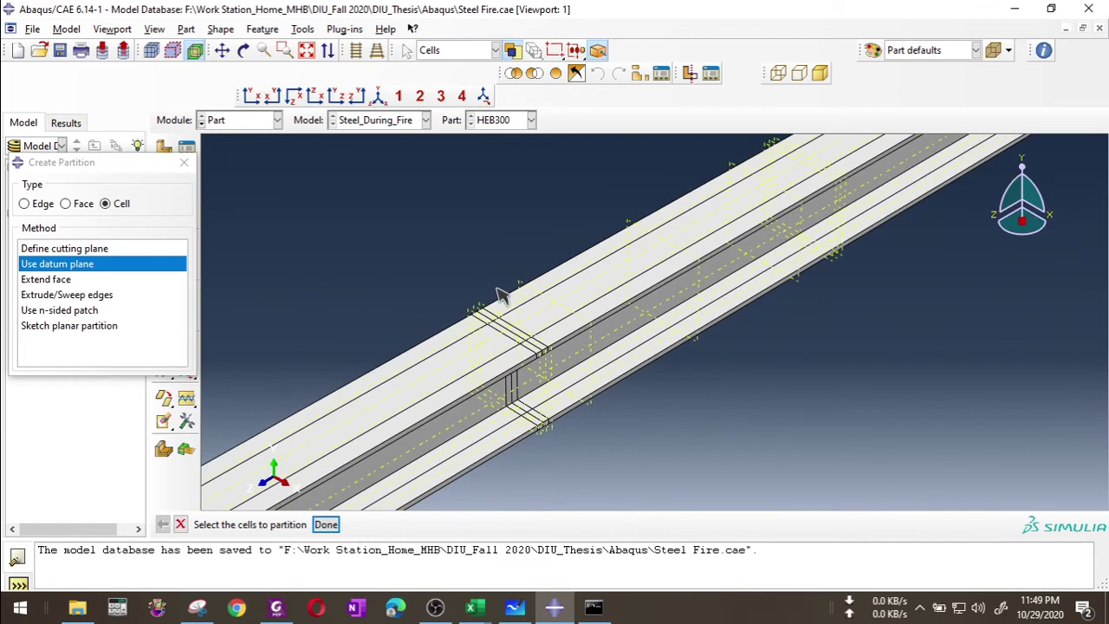
{"action": "scroll", "coordinate": [332, 214], "scroll_direction": "down", "scroll_amount": 2}
{"action": "left_click_drag", "start_coordinate": [279, 187], "coordinate": [795, 458]}
{"action": "left_click", "coordinate": [326, 525]}
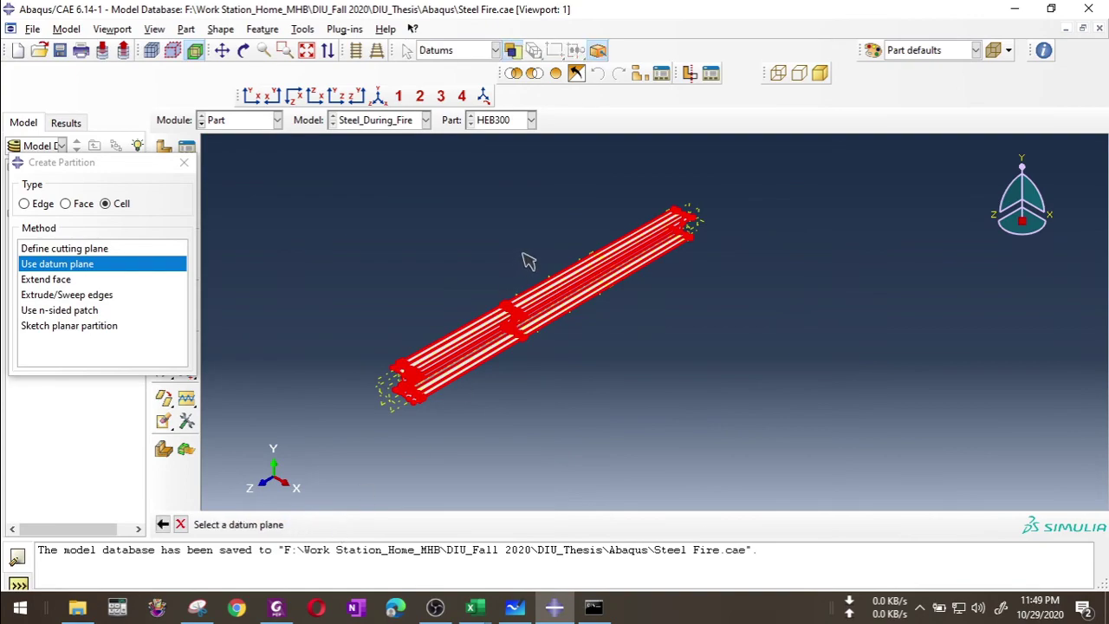
{"action": "scroll", "coordinate": [533, 351], "scroll_direction": "up", "scroll_amount": 5}
{"action": "scroll", "coordinate": [445, 320], "scroll_direction": "up", "scroll_amount": 2}
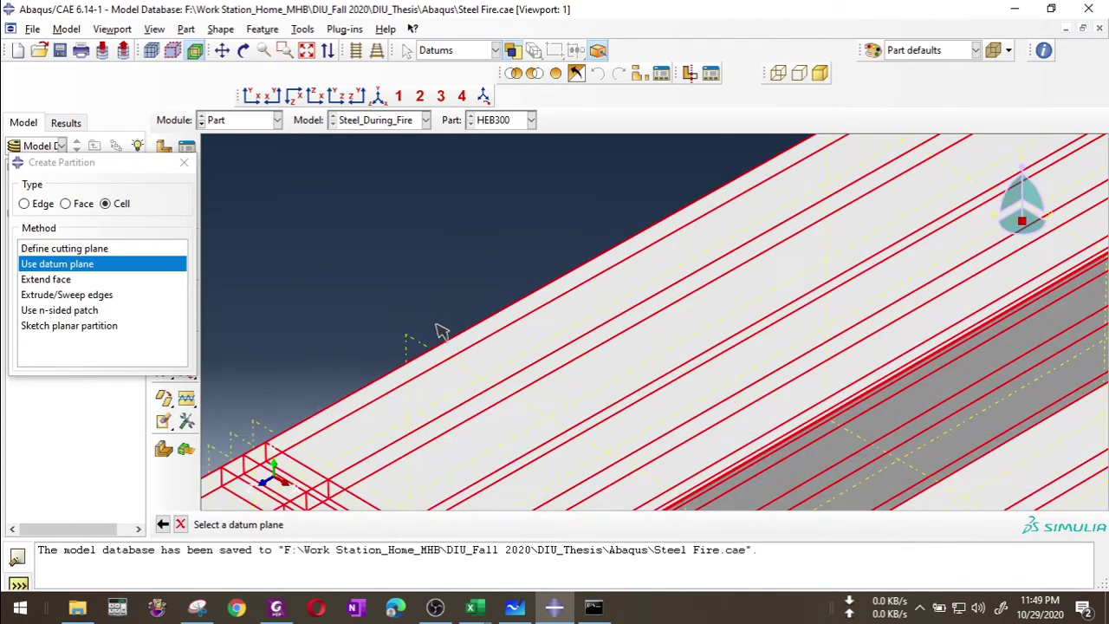
{"action": "left_click", "coordinate": [424, 348]}
{"action": "left_click", "coordinate": [351, 525]}
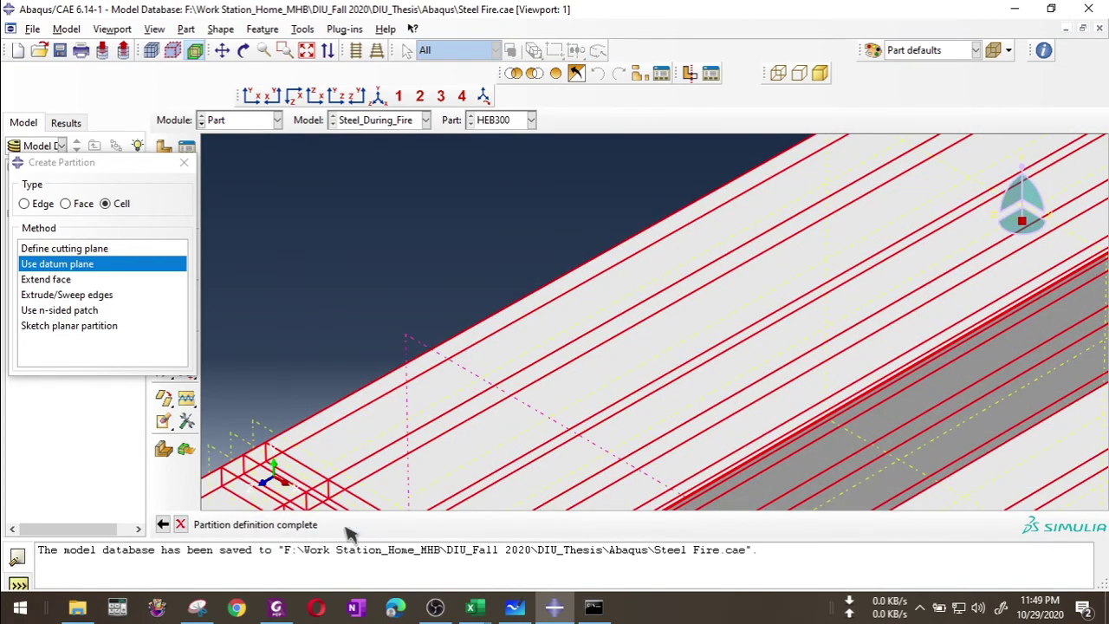
Partition all the beam's cells with the single transverse datum plane at midspan.
{"action": "scroll", "coordinate": [458, 195], "scroll_direction": "down", "scroll_amount": 8}
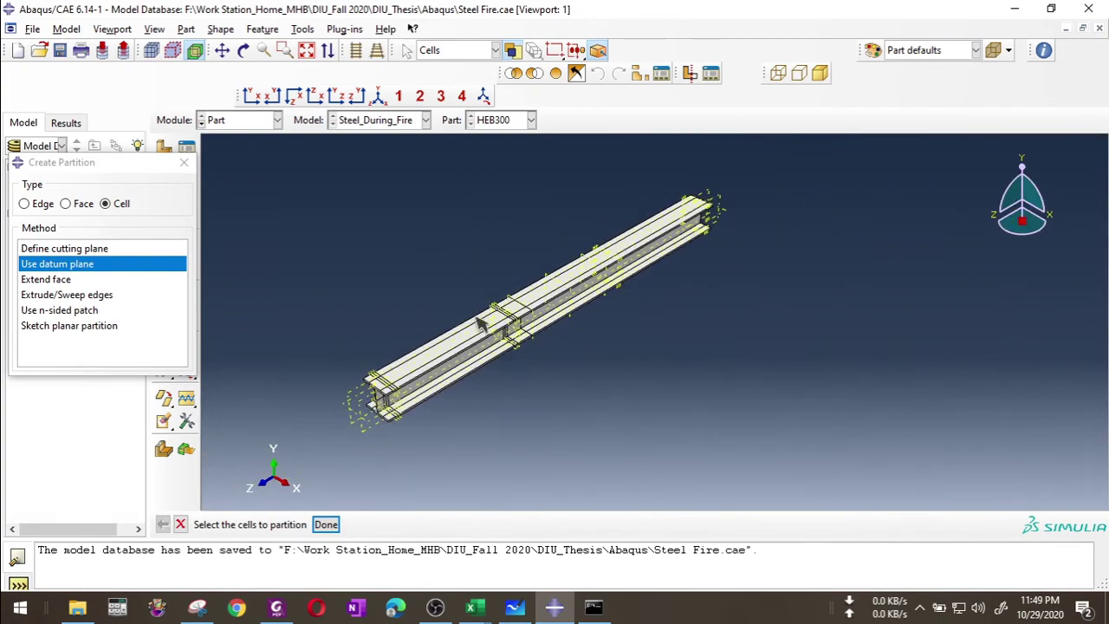
{"action": "left_click_drag", "start_coordinate": [282, 170], "coordinate": [754, 487]}
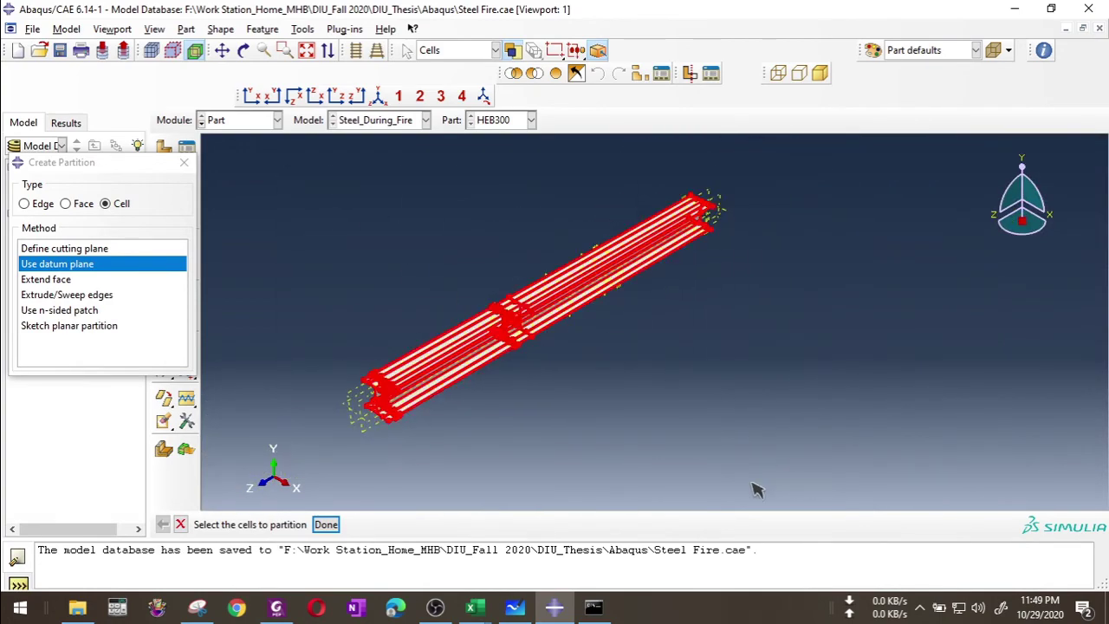
{"action": "left_click", "coordinate": [326, 524]}
{"action": "scroll", "coordinate": [599, 209], "scroll_direction": "up", "scroll_amount": 6}
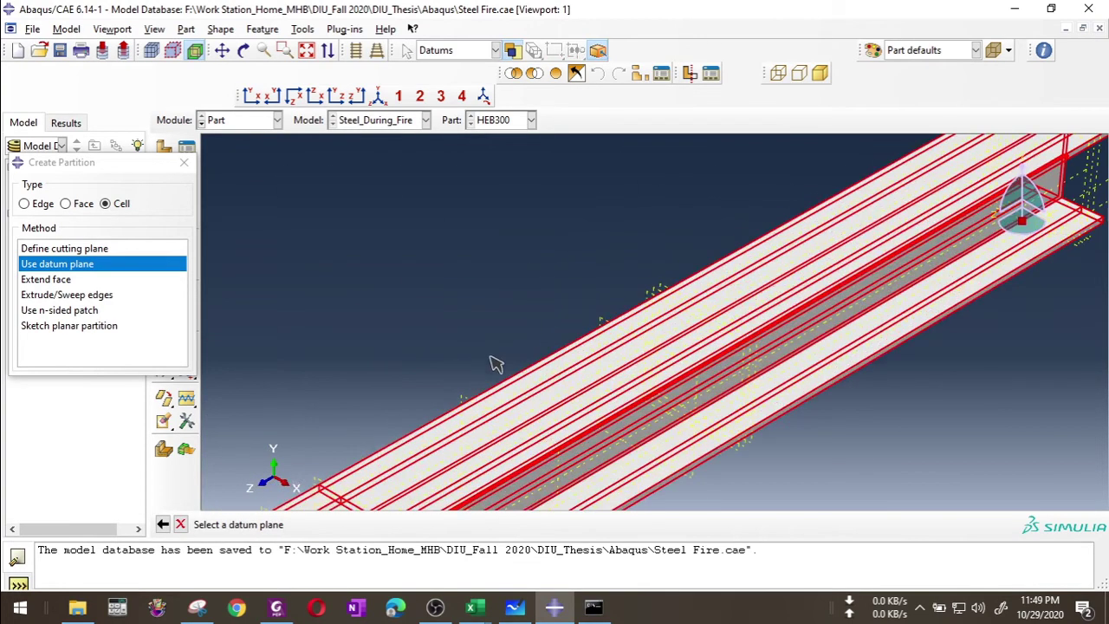
{"action": "scroll", "coordinate": [486, 381], "scroll_direction": "up", "scroll_amount": 2}
{"action": "left_click", "coordinate": [462, 418]}
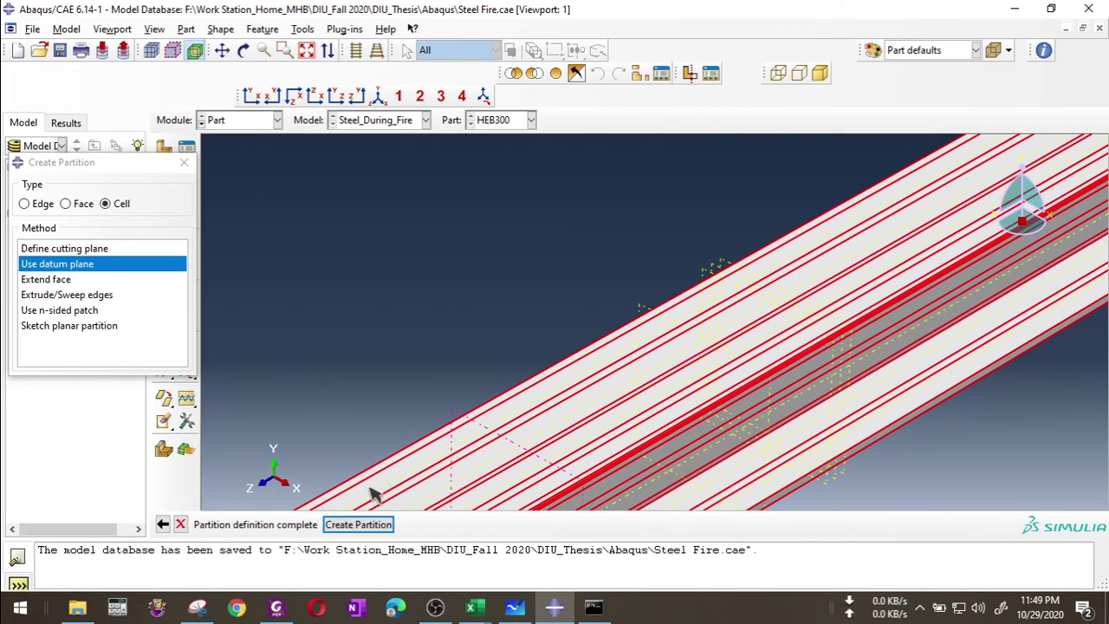
{"action": "left_click", "coordinate": [358, 524]}
Partition all the beam's cells with the single datum plane between midspan and the third group of three.
{"action": "scroll", "coordinate": [458, 347], "scroll_direction": "down", "scroll_amount": 6}
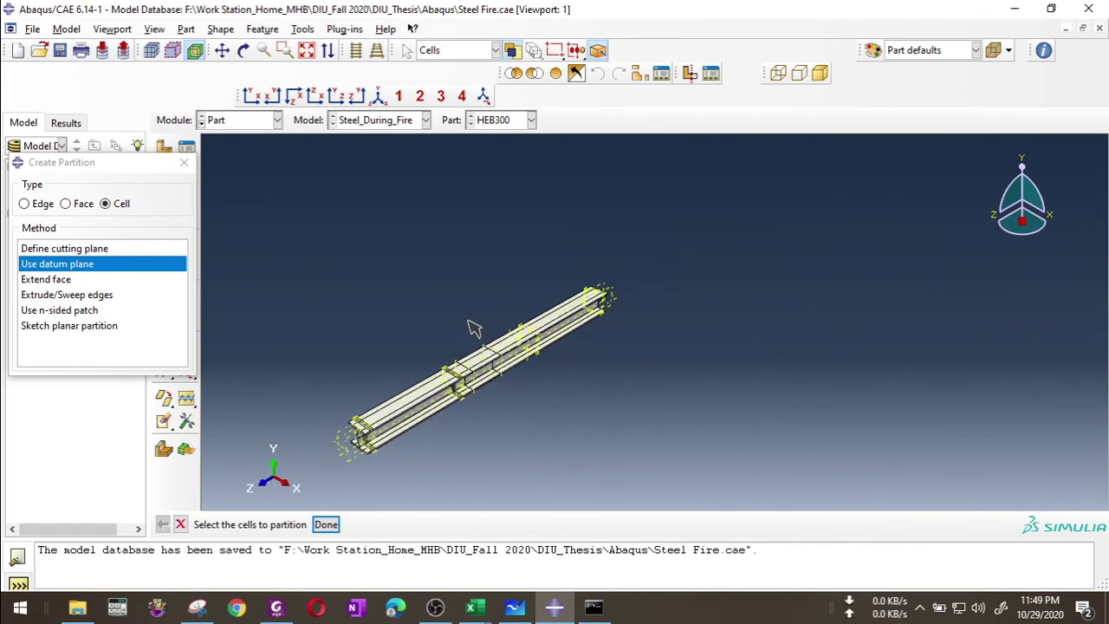
{"action": "left_click_drag", "start_coordinate": [292, 272], "coordinate": [705, 495]}
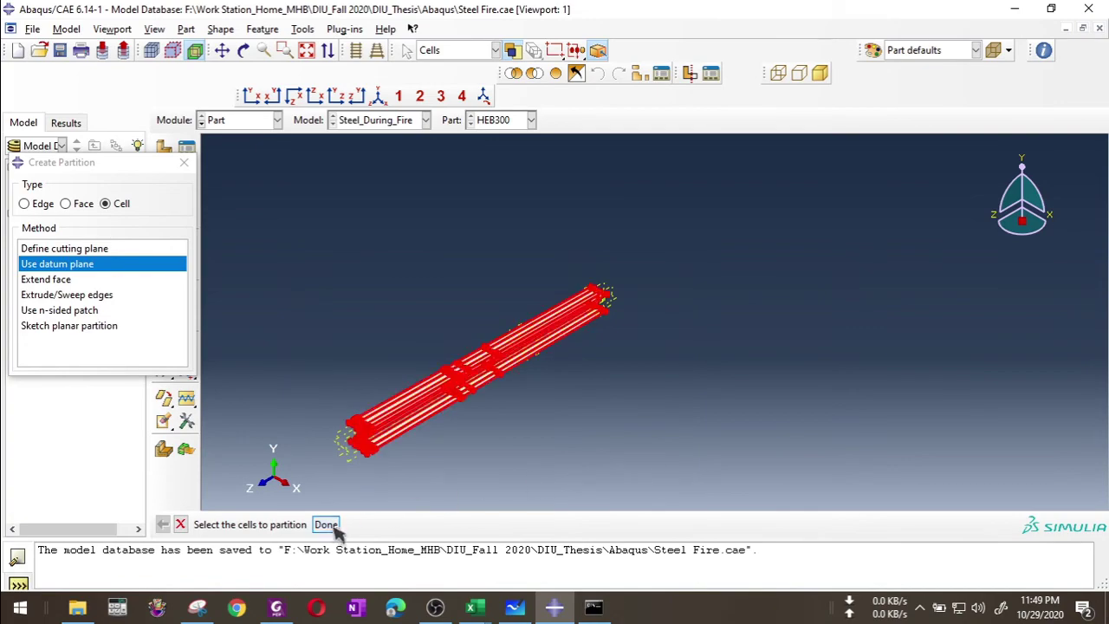
{"action": "left_click", "coordinate": [326, 524]}
{"action": "scroll", "coordinate": [508, 357], "scroll_direction": "up", "scroll_amount": 8}
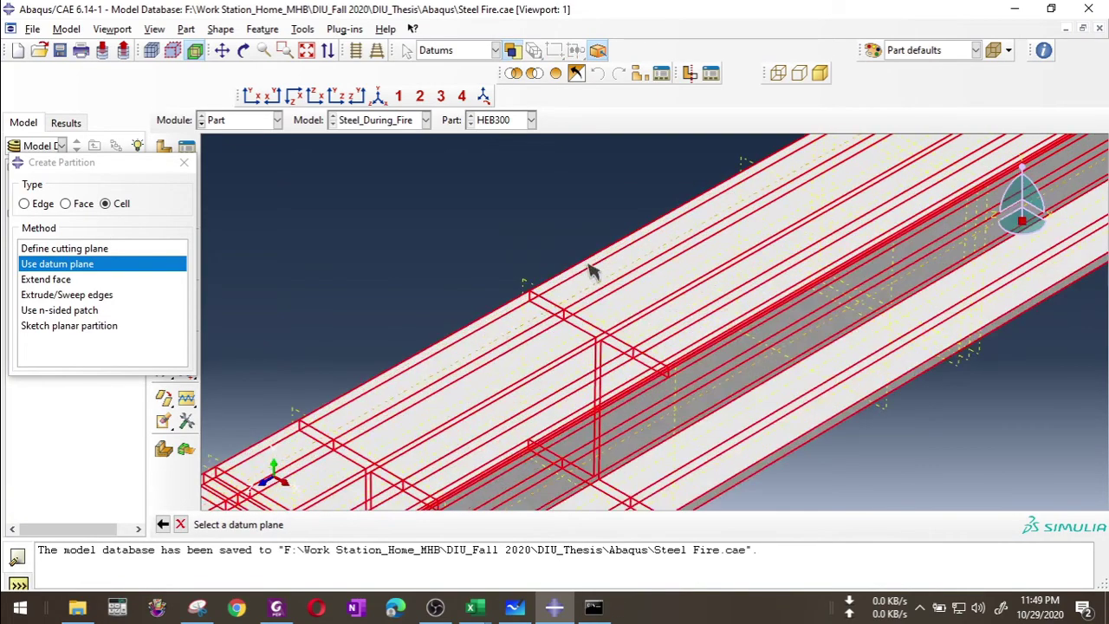
{"action": "scroll", "coordinate": [416, 291], "scroll_direction": "up", "scroll_amount": 5}
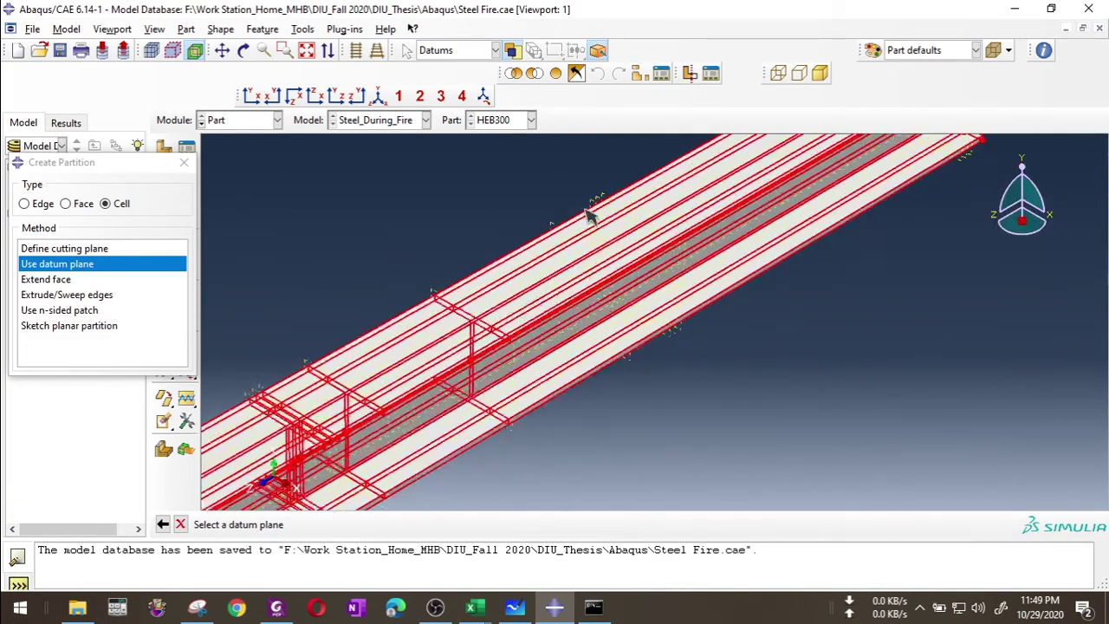
{"action": "left_click", "coordinate": [472, 271]}
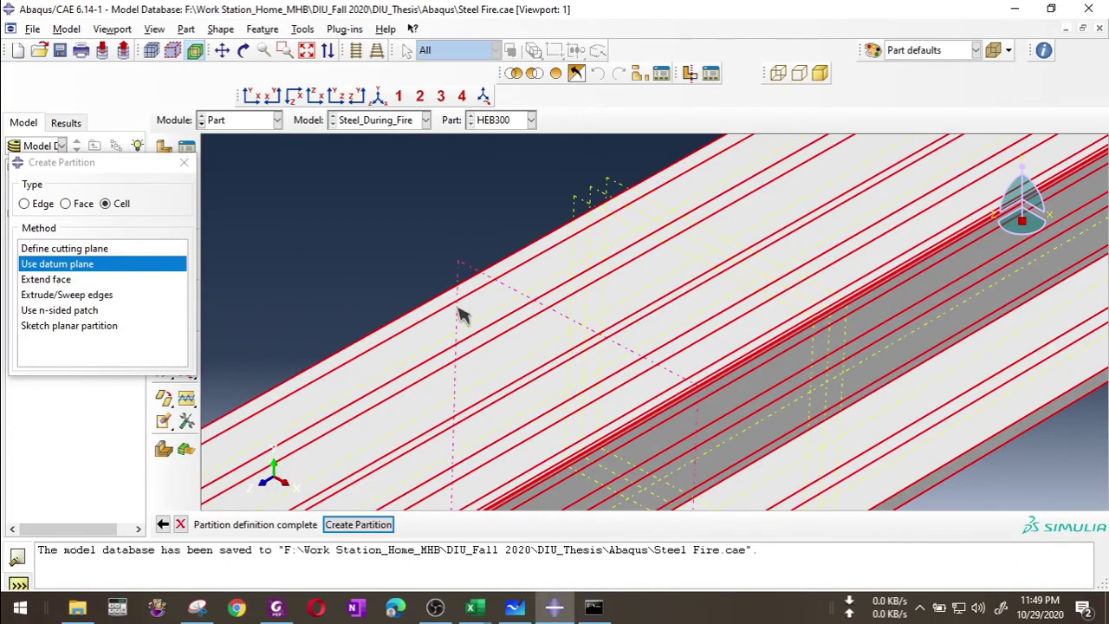
{"action": "left_click", "coordinate": [358, 524]}
Partition all the beam's cells with the first datum plane, nearest midspan, of the third group of three along the span.
{"action": "scroll", "coordinate": [572, 276], "scroll_direction": "down", "scroll_amount": 5}
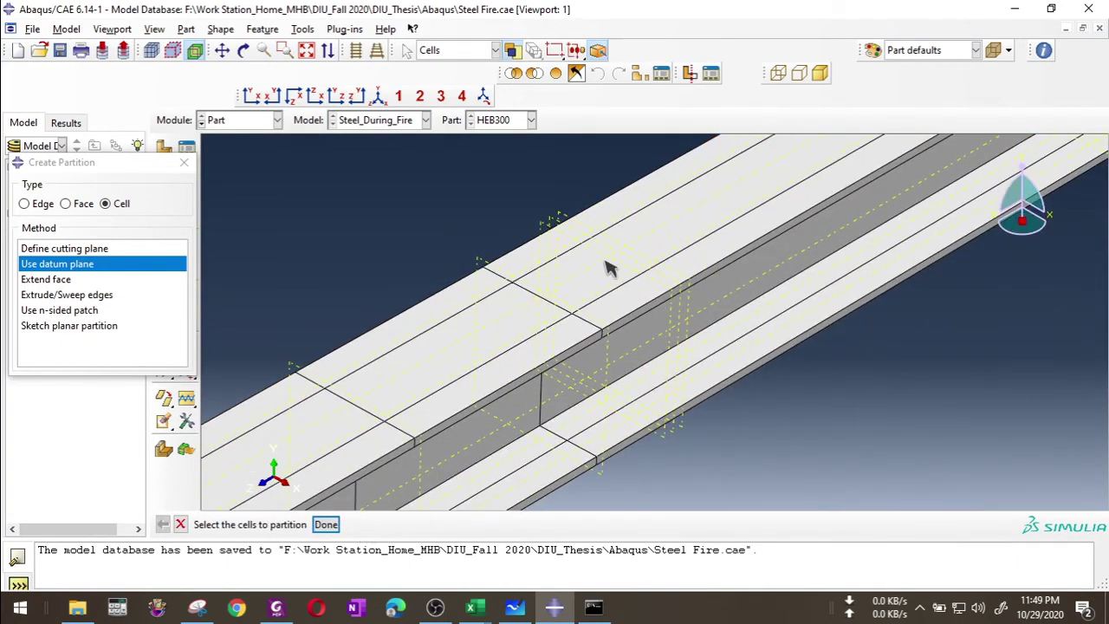
{"action": "scroll", "coordinate": [610, 273], "scroll_direction": "down", "scroll_amount": 3}
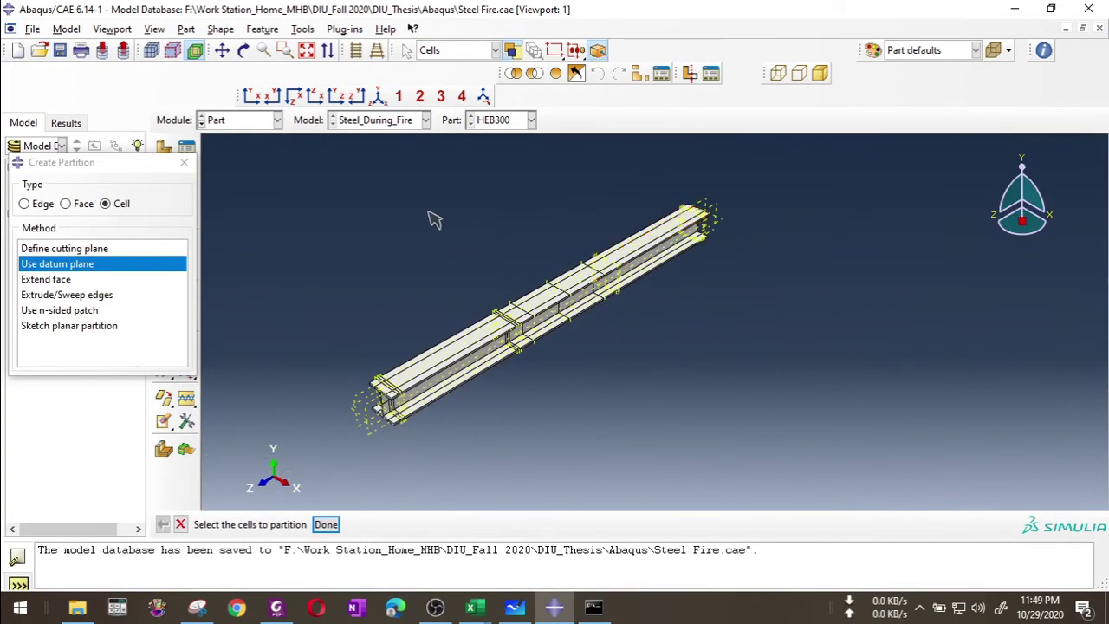
{"action": "left_click_drag", "start_coordinate": [249, 161], "coordinate": [801, 485]}
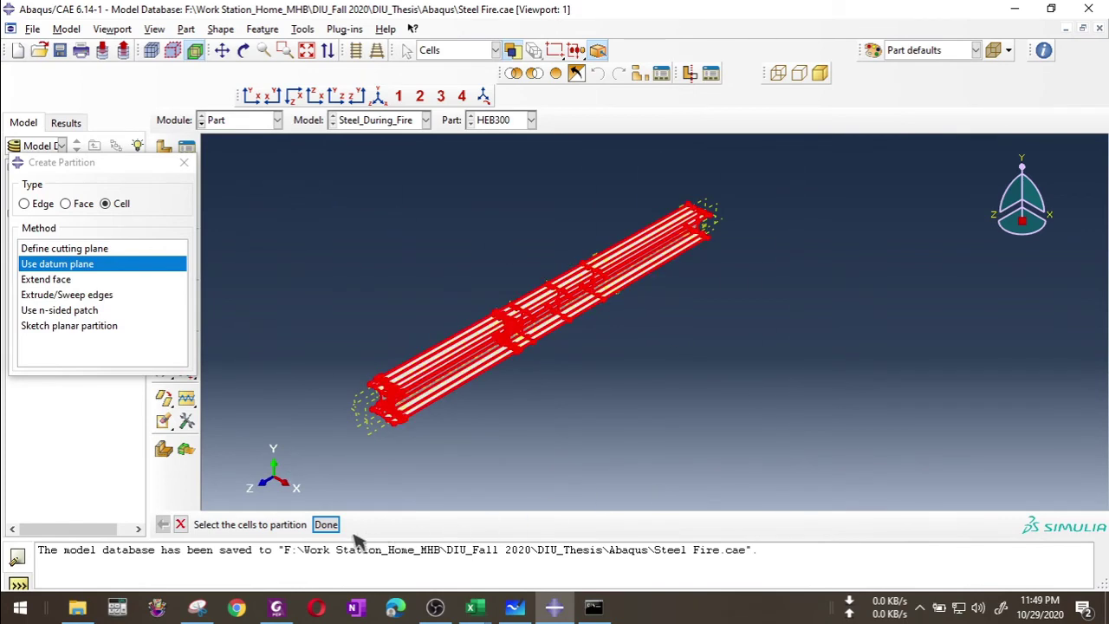
{"action": "left_click", "coordinate": [327, 525]}
{"action": "scroll", "coordinate": [589, 215], "scroll_direction": "up", "scroll_amount": 4}
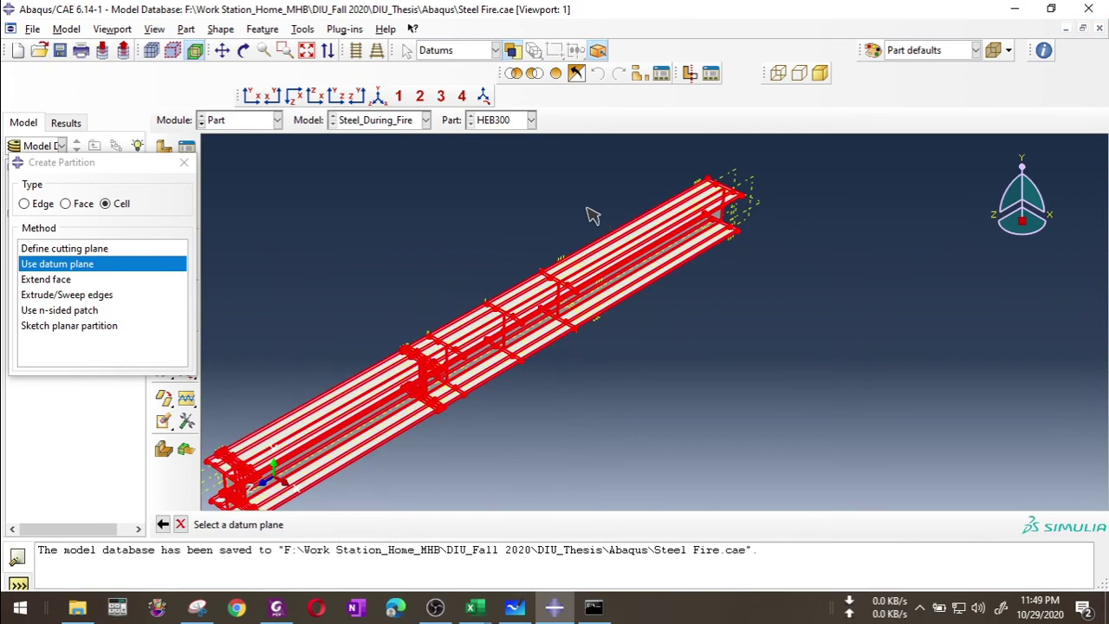
{"action": "scroll", "coordinate": [589, 215], "scroll_direction": "up", "scroll_amount": 6}
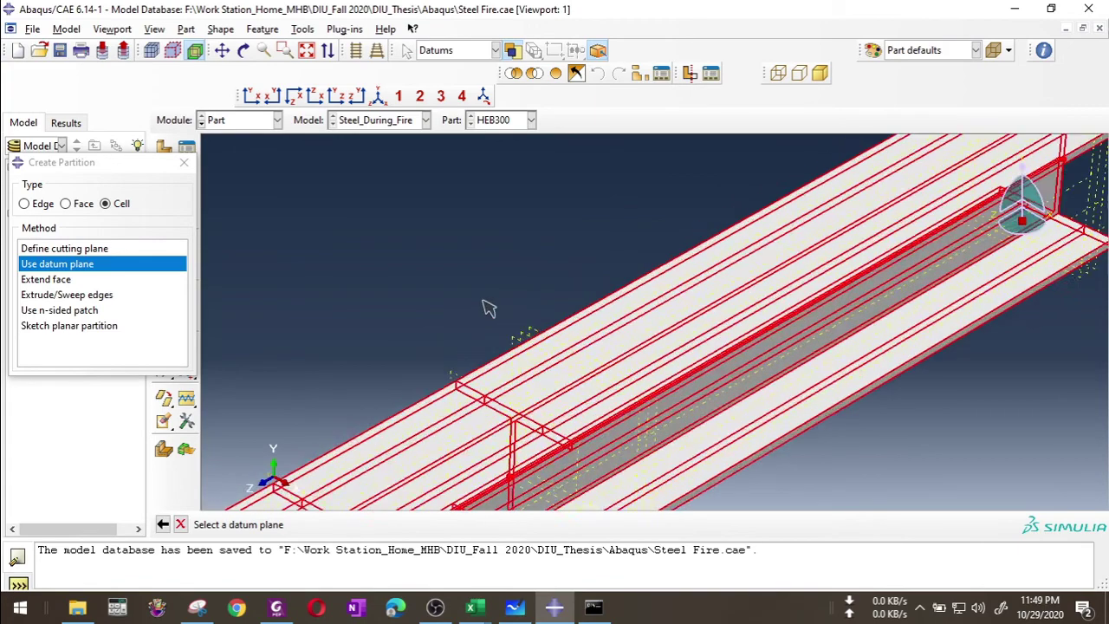
{"action": "scroll", "coordinate": [543, 336], "scroll_direction": "up", "scroll_amount": 2}
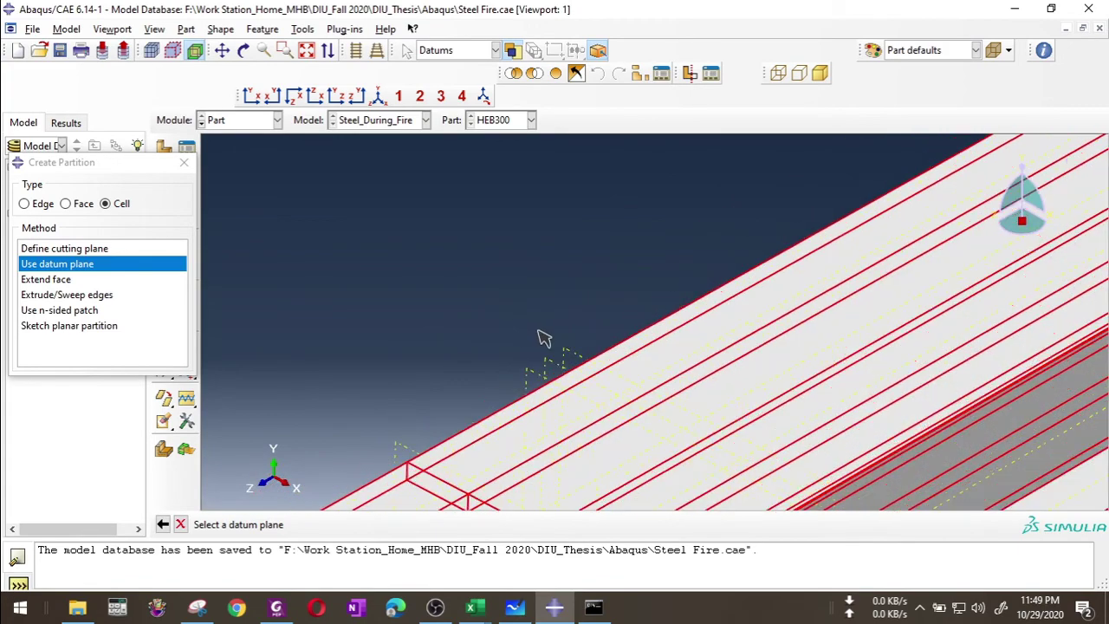
{"action": "left_click", "coordinate": [547, 386]}
{"action": "left_click", "coordinate": [363, 524]}
Partition all the beam's cells with the middle datum plane of the third group of three along the span.
{"action": "scroll", "coordinate": [578, 284], "scroll_direction": "down", "scroll_amount": 3}
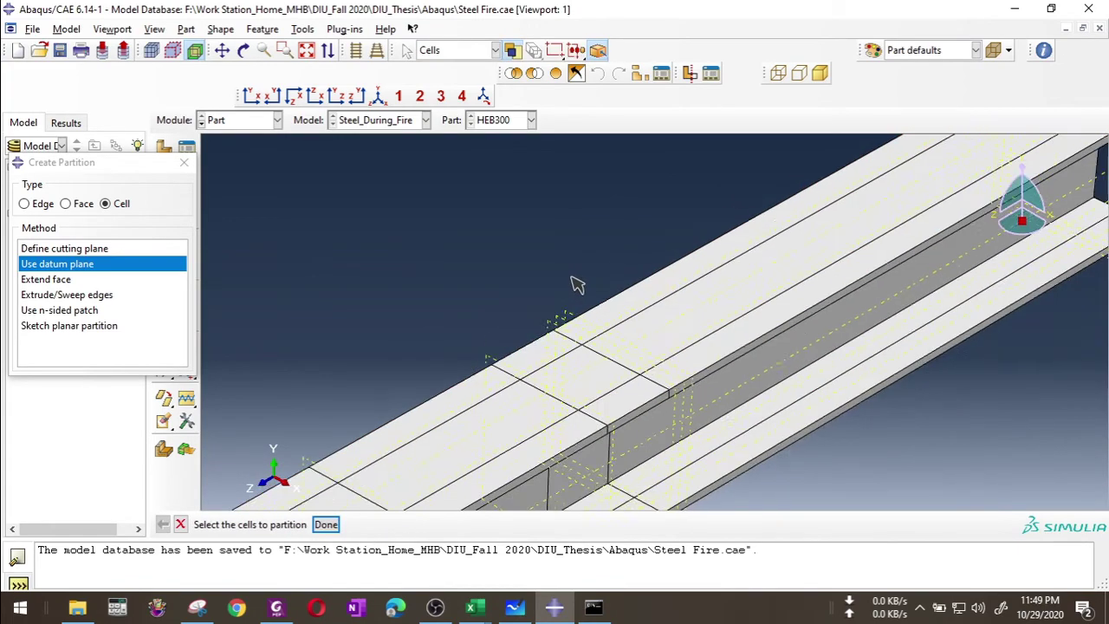
{"action": "scroll", "coordinate": [578, 284], "scroll_direction": "down", "scroll_amount": 3}
{"action": "scroll", "coordinate": [471, 213], "scroll_direction": "down", "scroll_amount": 2}
{"action": "scroll", "coordinate": [439, 220], "scroll_direction": "down", "scroll_amount": 1}
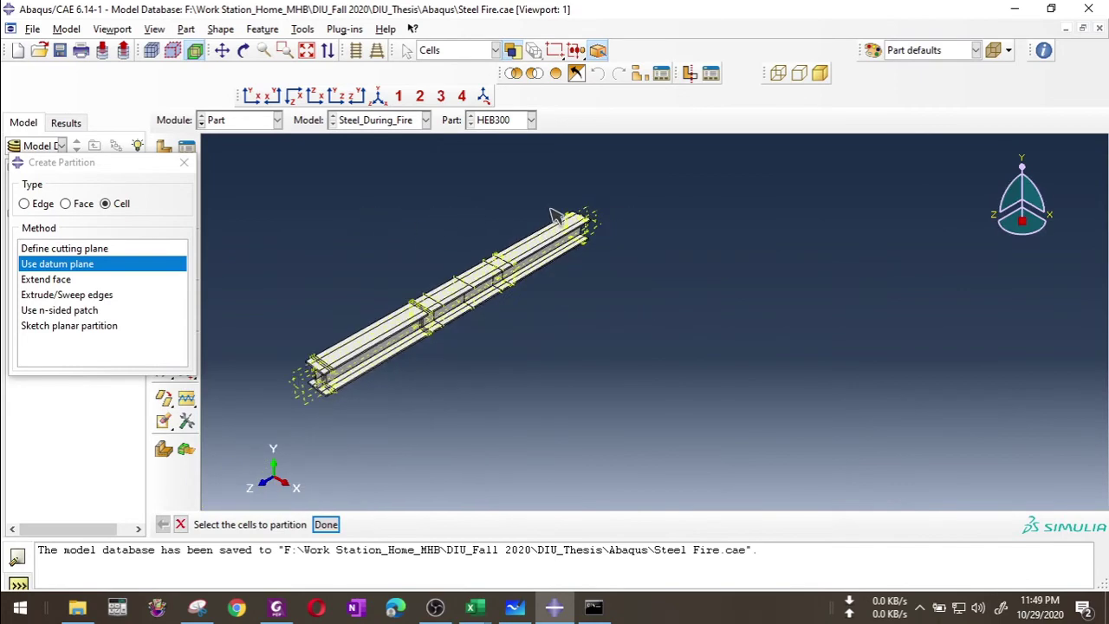
{"action": "left_click_drag", "start_coordinate": [266, 189], "coordinate": [697, 475]}
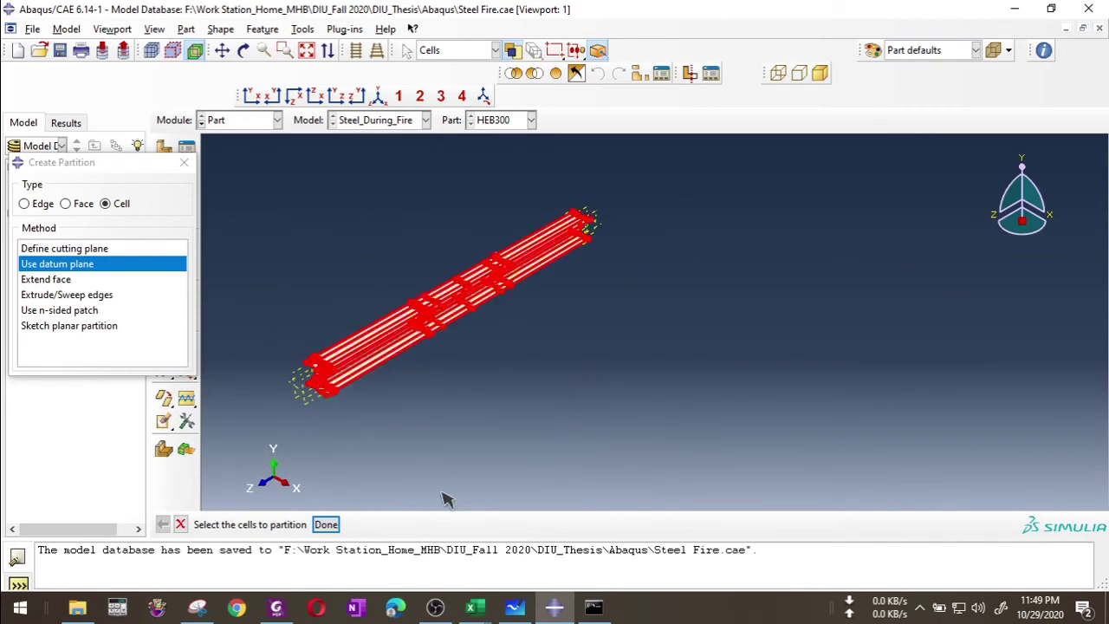
{"action": "left_click", "coordinate": [326, 525]}
{"action": "scroll", "coordinate": [520, 238], "scroll_direction": "up", "scroll_amount": 5}
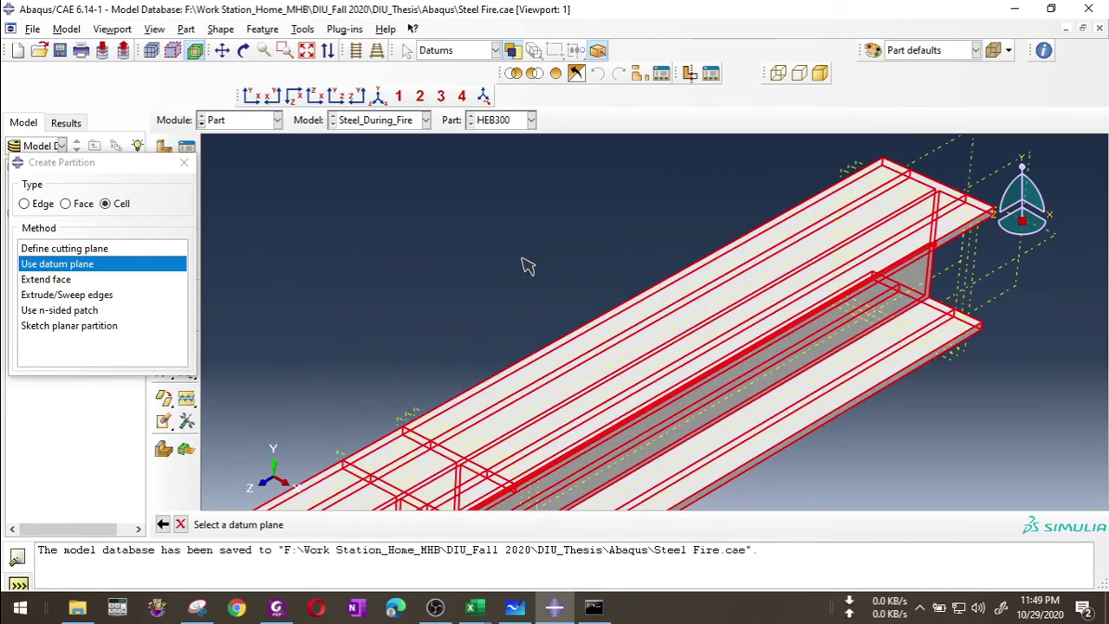
{"action": "left_click", "coordinate": [408, 452]}
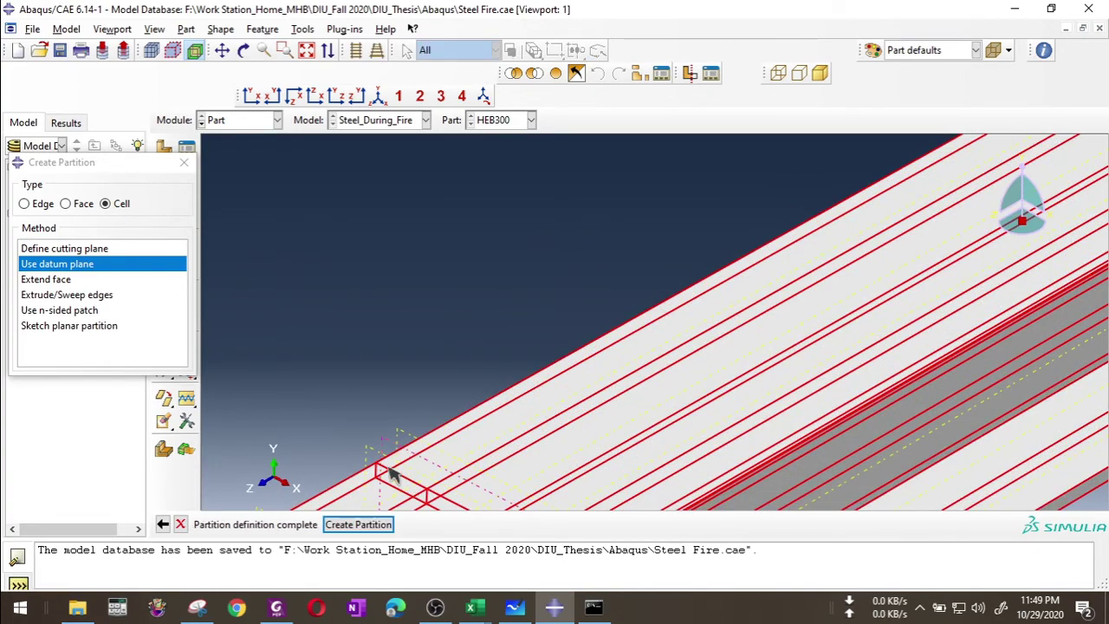
{"action": "left_click", "coordinate": [358, 524]}
Partition all the beam's cells with the last datum plane, nearest the negative Z end, of the third group of three along the span.
{"action": "scroll", "coordinate": [574, 299], "scroll_direction": "down", "scroll_amount": 5}
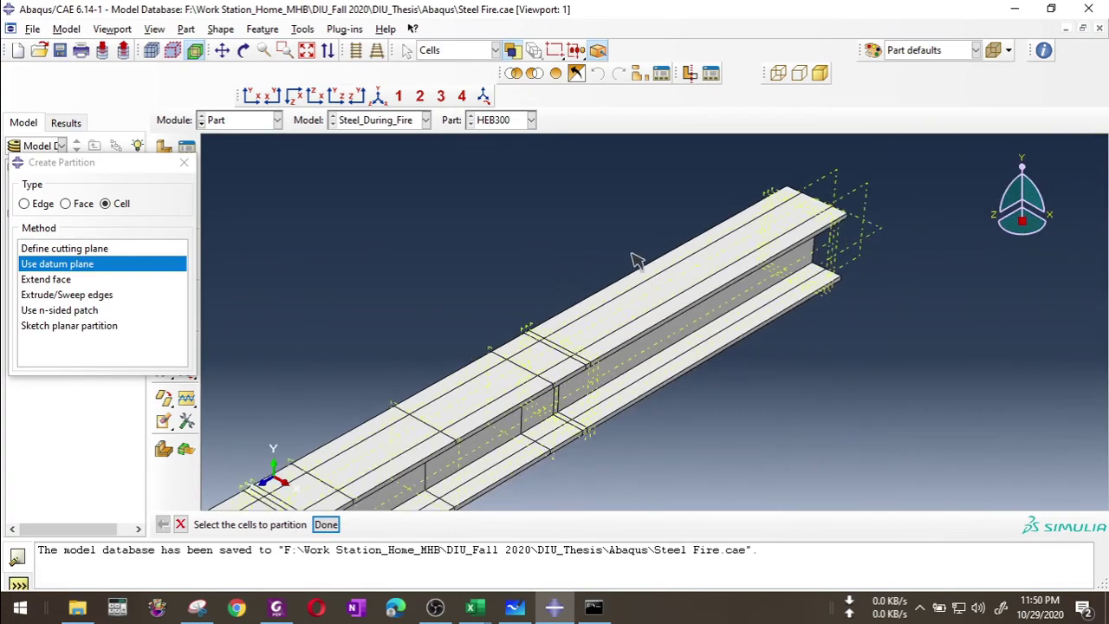
{"action": "left_click_drag", "start_coordinate": [266, 188], "coordinate": [814, 512]}
{"action": "left_click", "coordinate": [334, 525]}
{"action": "scroll", "coordinate": [620, 294], "scroll_direction": "up", "scroll_amount": 5}
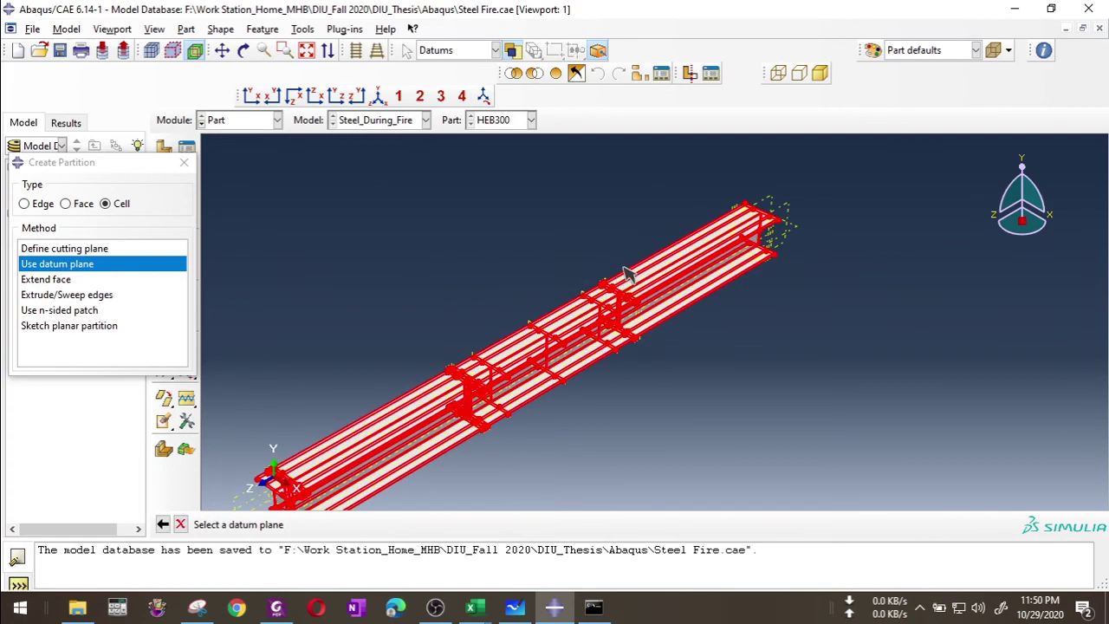
{"action": "scroll", "coordinate": [572, 336], "scroll_direction": "up", "scroll_amount": 2}
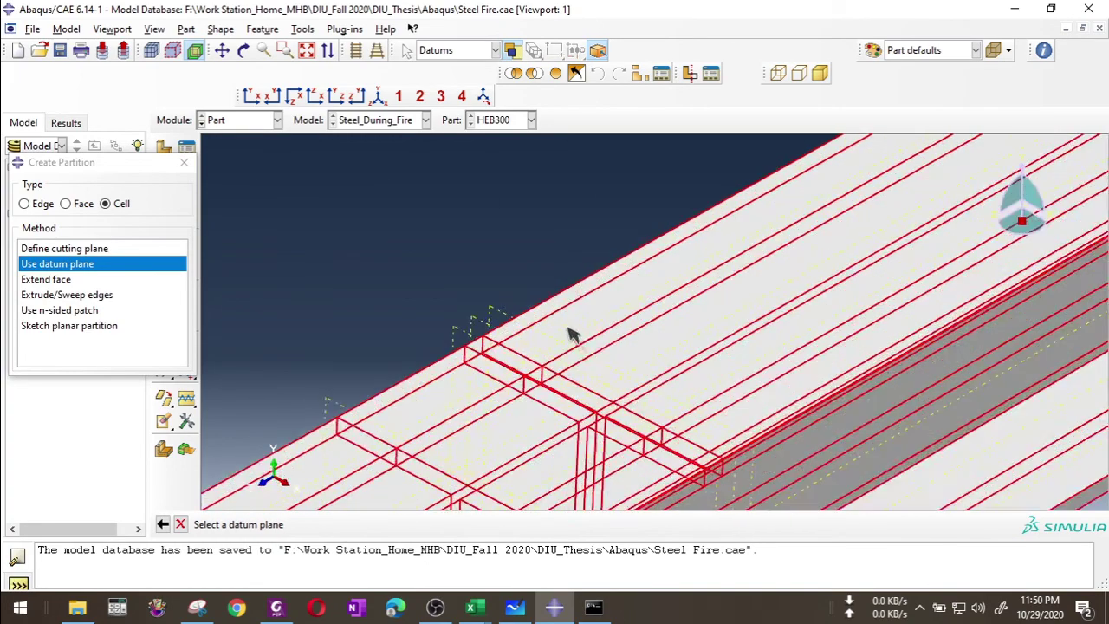
{"action": "left_click", "coordinate": [513, 321]}
{"action": "left_click", "coordinate": [358, 525]}
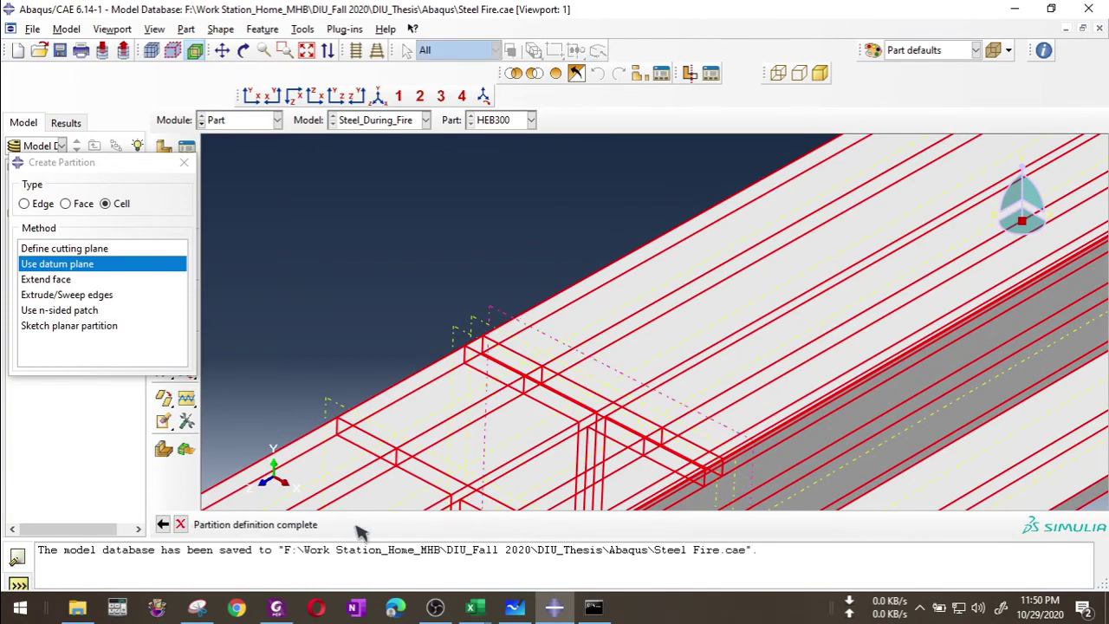
Partition all the beam's cells with the first datum plane, nearest midspan, of the fourth group of three, at the negative Z end.
{"action": "scroll", "coordinate": [571, 243], "scroll_direction": "down", "scroll_amount": 3}
{"action": "scroll", "coordinate": [579, 249], "scroll_direction": "down", "scroll_amount": 4}
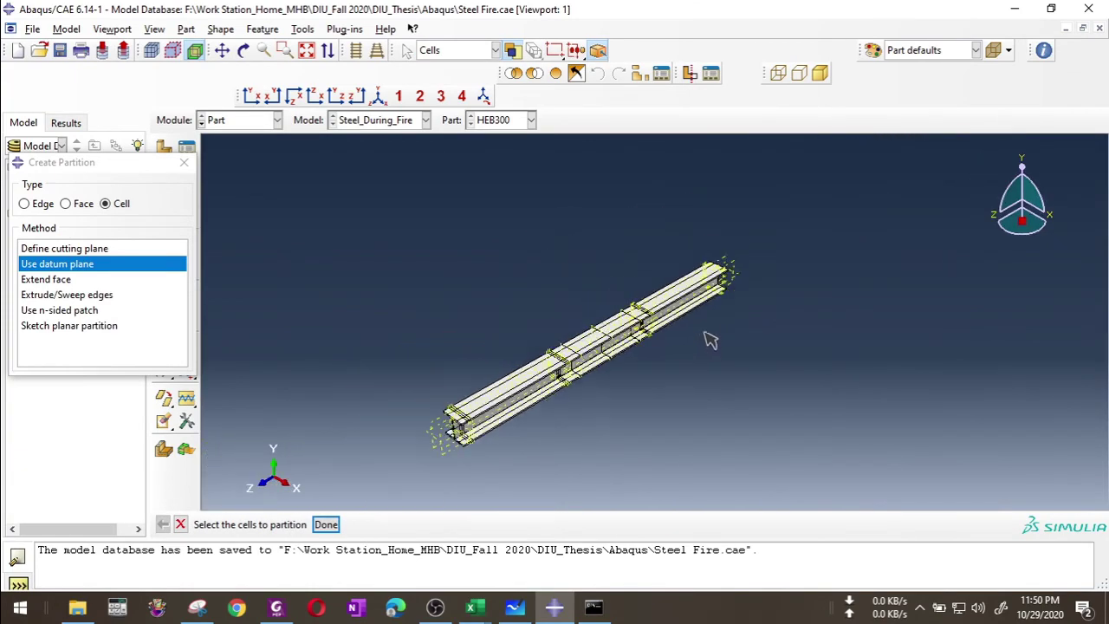
{"action": "left_click_drag", "start_coordinate": [308, 203], "coordinate": [866, 536]}
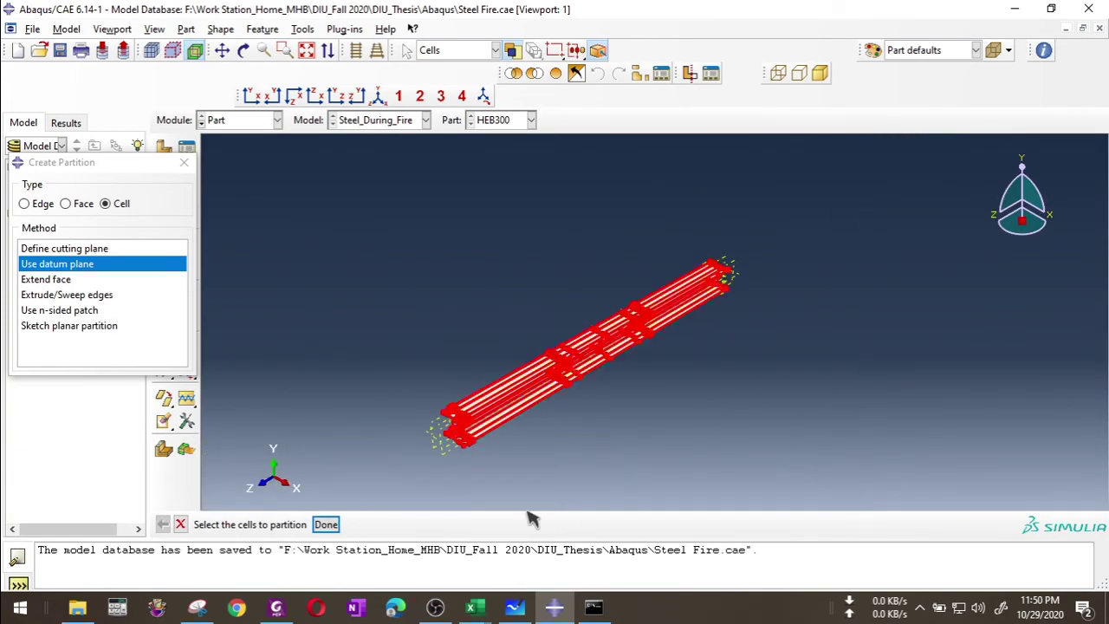
{"action": "left_click", "coordinate": [326, 524]}
{"action": "scroll", "coordinate": [718, 275], "scroll_direction": "up", "scroll_amount": 3}
{"action": "scroll", "coordinate": [717, 276], "scroll_direction": "up", "scroll_amount": 2}
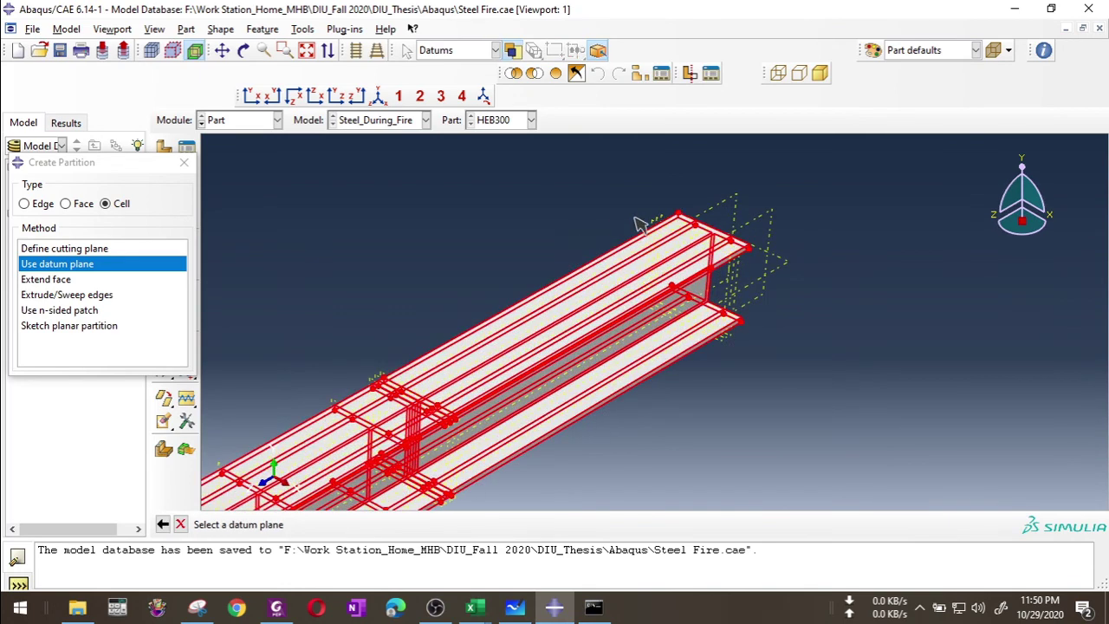
{"action": "scroll", "coordinate": [637, 224], "scroll_direction": "up", "scroll_amount": 3}
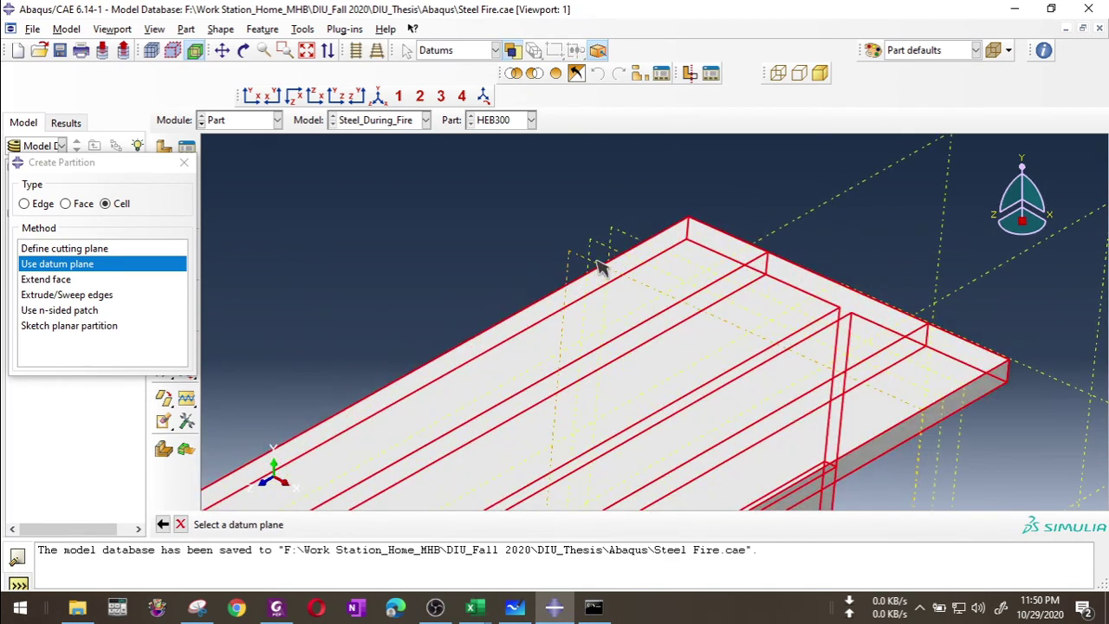
{"action": "left_click", "coordinate": [597, 265]}
{"action": "left_click", "coordinate": [359, 524]}
Partition all the beam's cells with the middle datum plane of the fourth group of three, at the negative Z end.
{"action": "scroll", "coordinate": [702, 208], "scroll_direction": "down", "scroll_amount": 3}
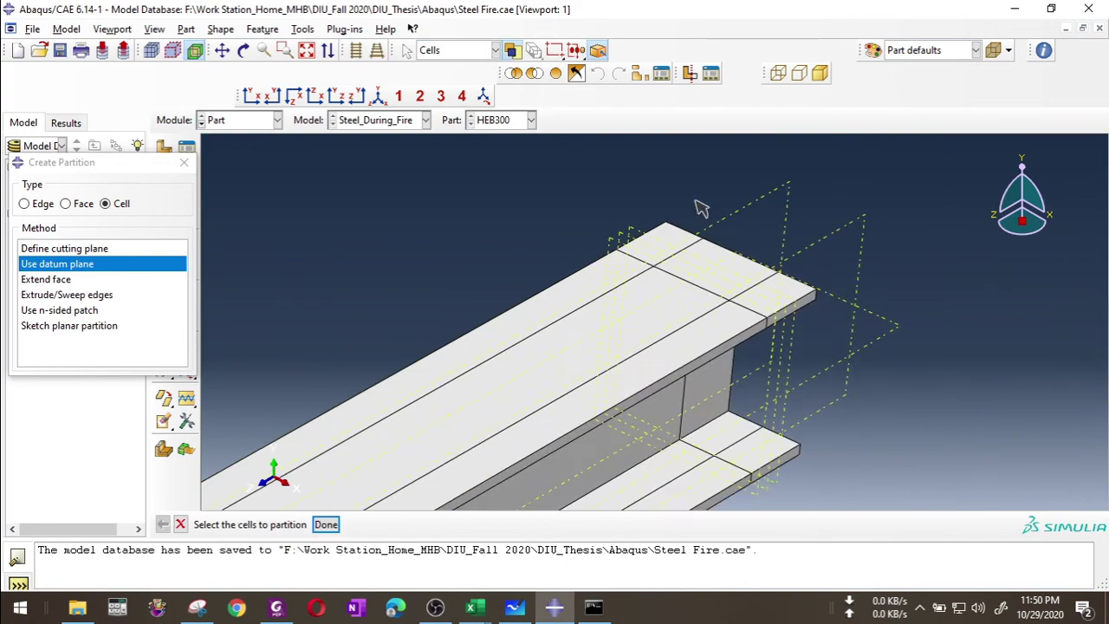
{"action": "scroll", "coordinate": [702, 208], "scroll_direction": "down", "scroll_amount": 5}
{"action": "left_click_drag", "start_coordinate": [353, 163], "coordinate": [887, 468]}
{"action": "left_click", "coordinate": [326, 525]}
{"action": "scroll", "coordinate": [752, 212], "scroll_direction": "up", "scroll_amount": 5}
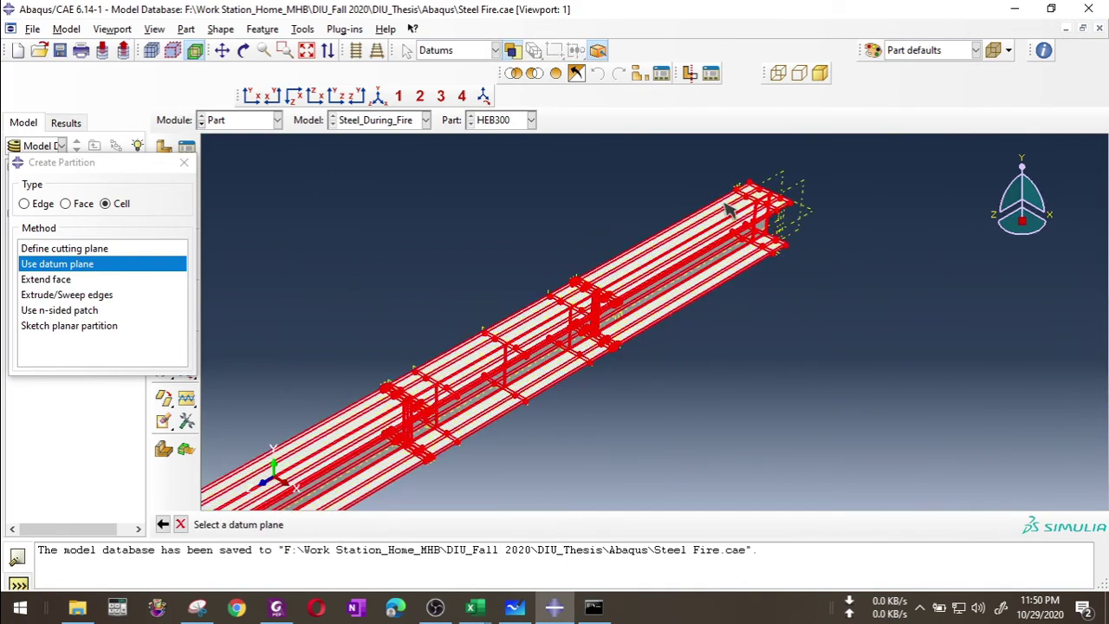
{"action": "scroll", "coordinate": [752, 208], "scroll_direction": "up", "scroll_amount": 2}
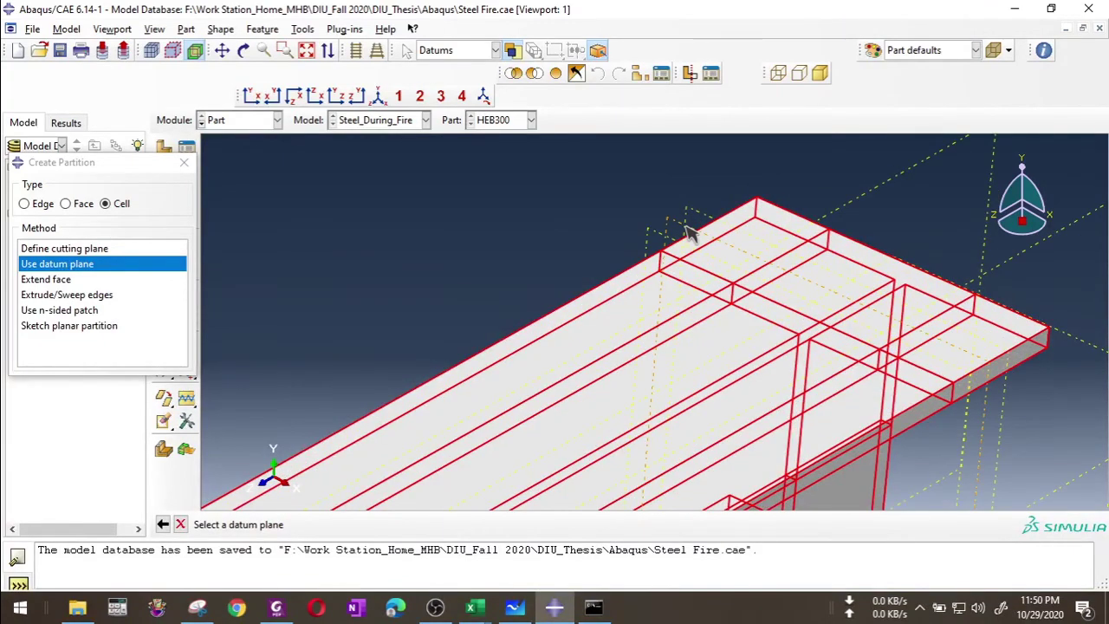
{"action": "left_click", "coordinate": [689, 232]}
{"action": "left_click", "coordinate": [382, 524]}
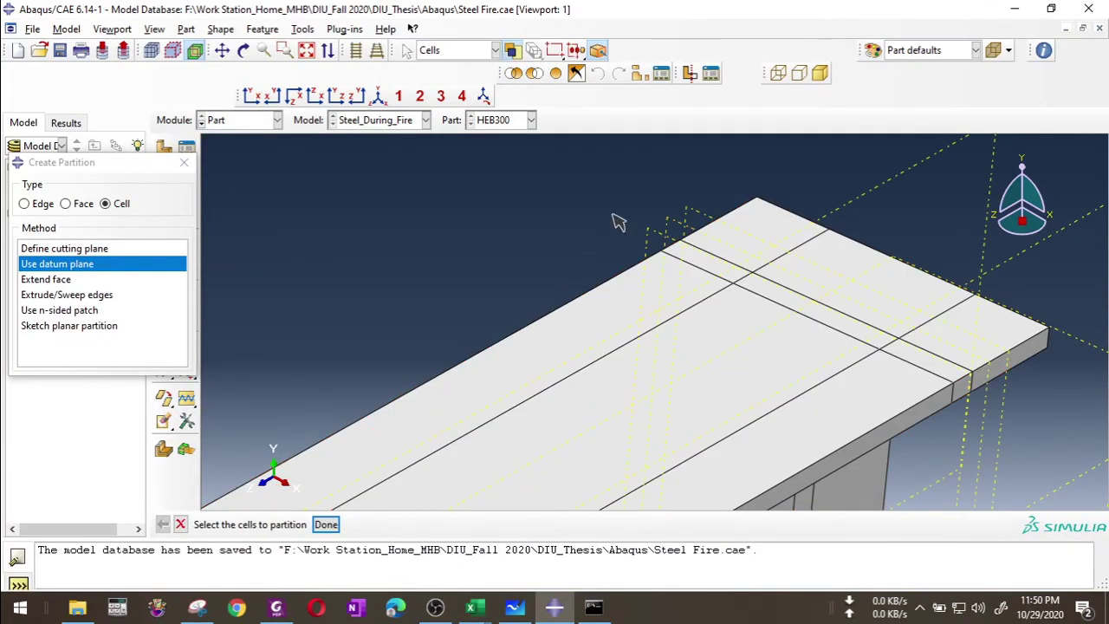
Partition all the beam's cells with the outermost datum plane of the fourth group of three, at the negative Z end, and finish partitioning.
{"action": "scroll", "coordinate": [618, 222], "scroll_direction": "down", "scroll_amount": 8}
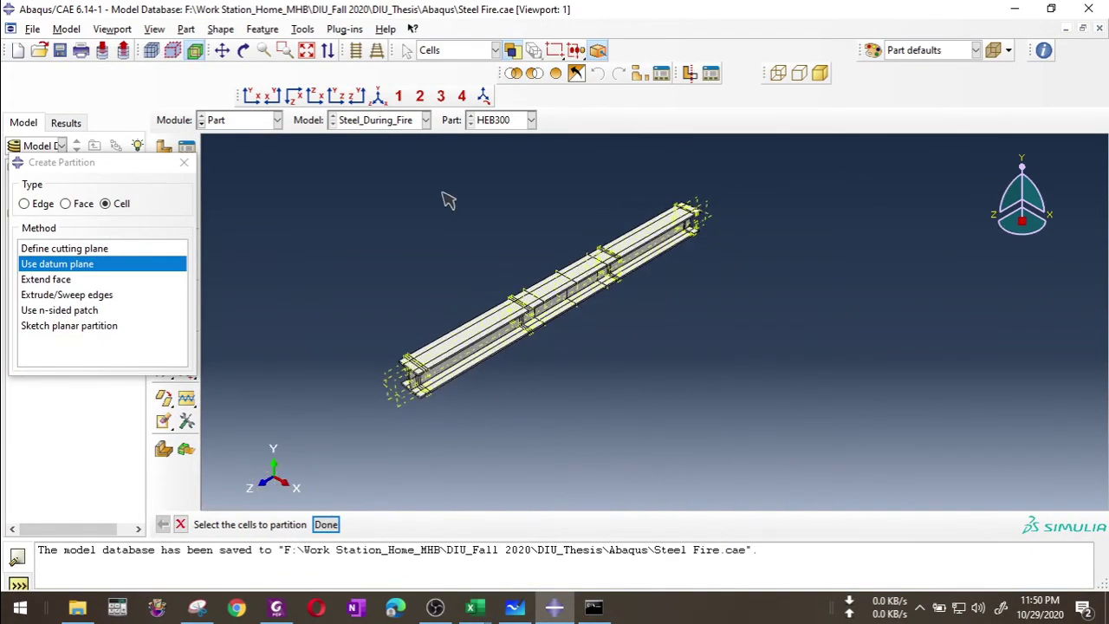
{"action": "left_click_drag", "start_coordinate": [307, 177], "coordinate": [802, 459]}
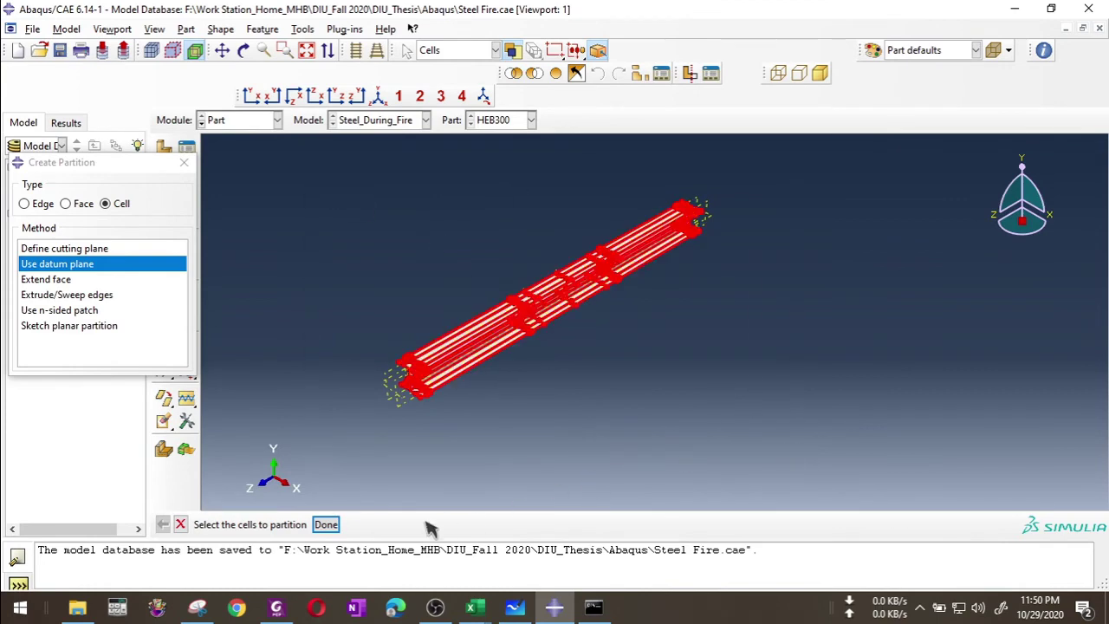
{"action": "left_click", "coordinate": [326, 526]}
{"action": "scroll", "coordinate": [691, 242], "scroll_direction": "up", "scroll_amount": 6}
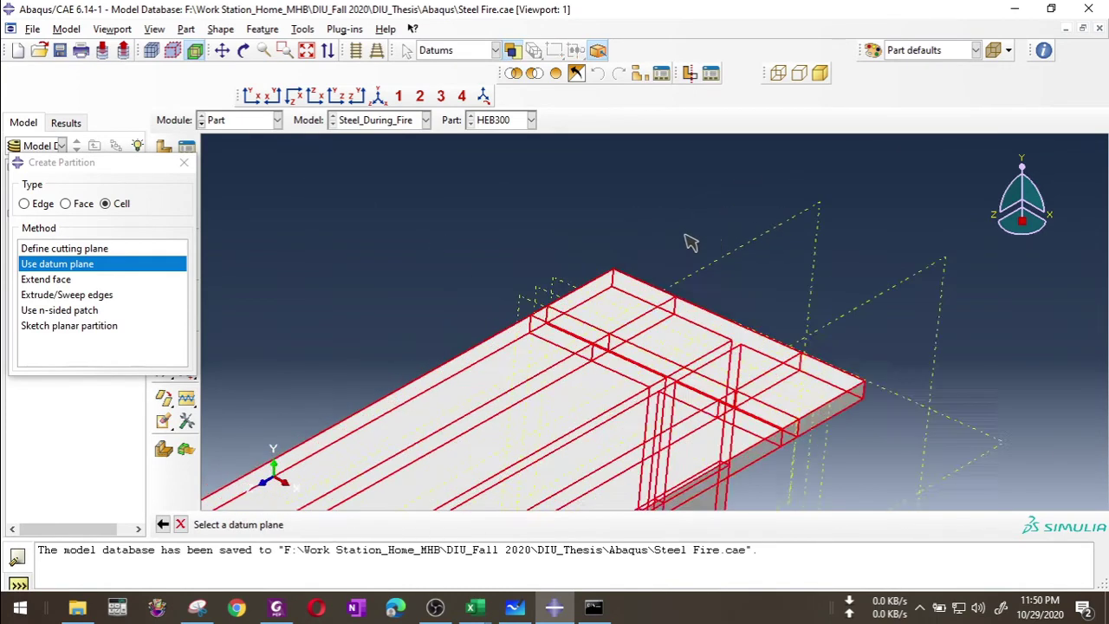
{"action": "scroll", "coordinate": [691, 241], "scroll_direction": "up", "scroll_amount": 1}
{"action": "left_click", "coordinate": [560, 300]}
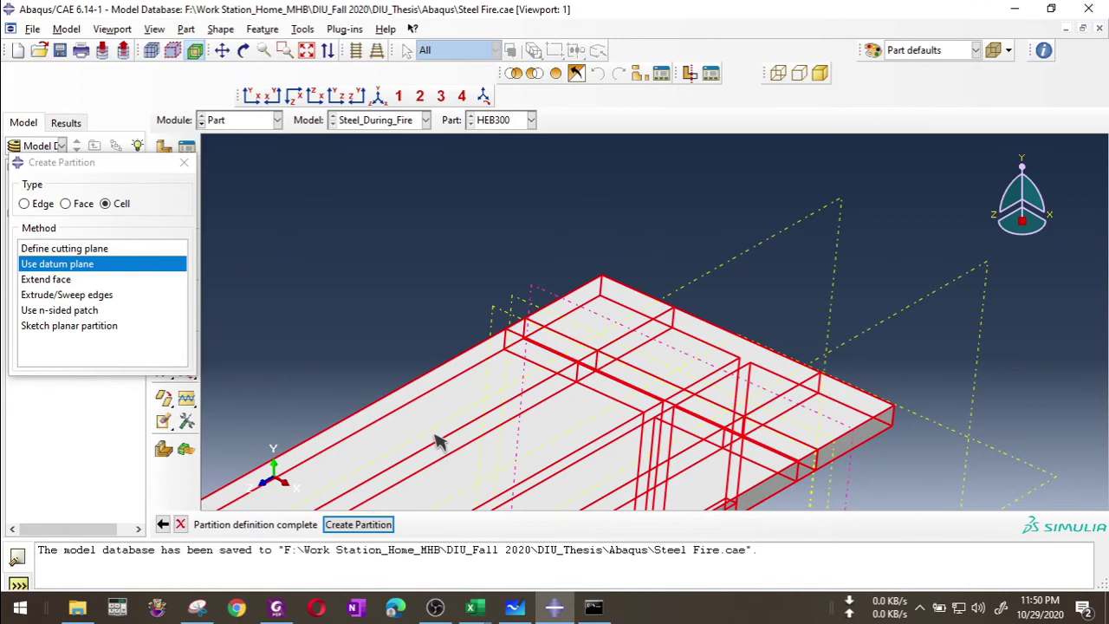
{"action": "left_click", "coordinate": [358, 524]}
{"action": "scroll", "coordinate": [827, 269], "scroll_direction": "down", "scroll_amount": 8}
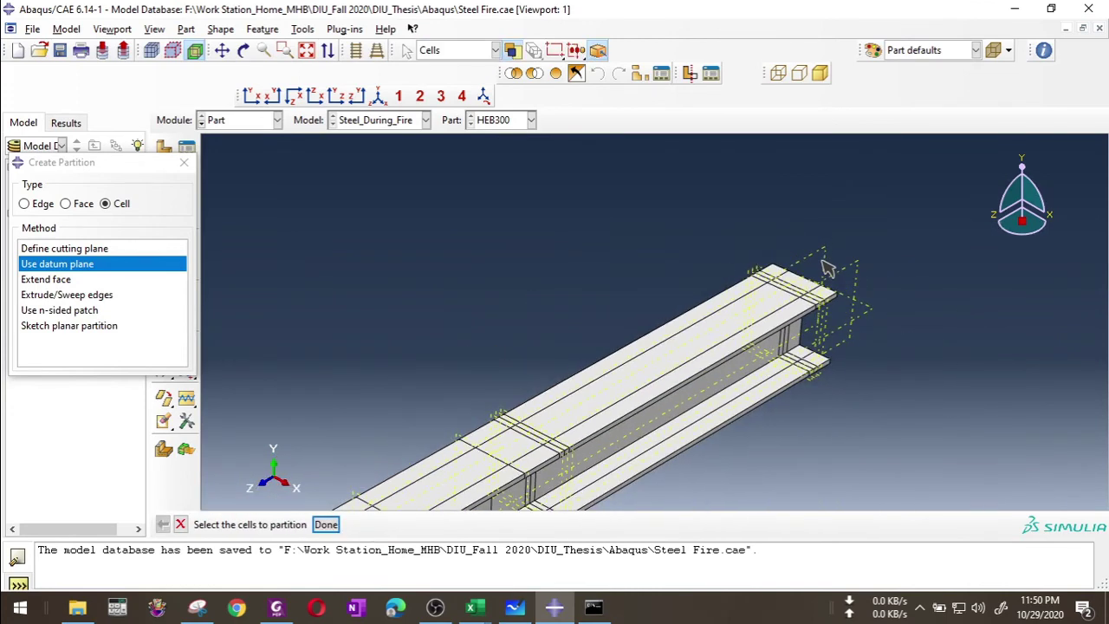
{"action": "left_click", "coordinate": [183, 162]}
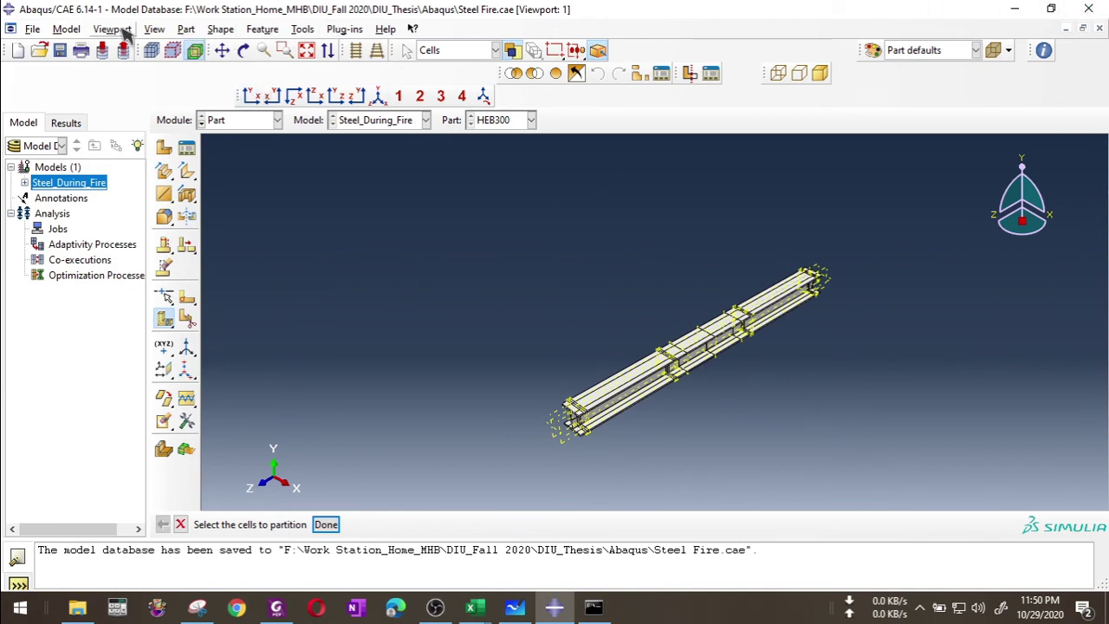
{"action": "left_click", "coordinate": [113, 29]}
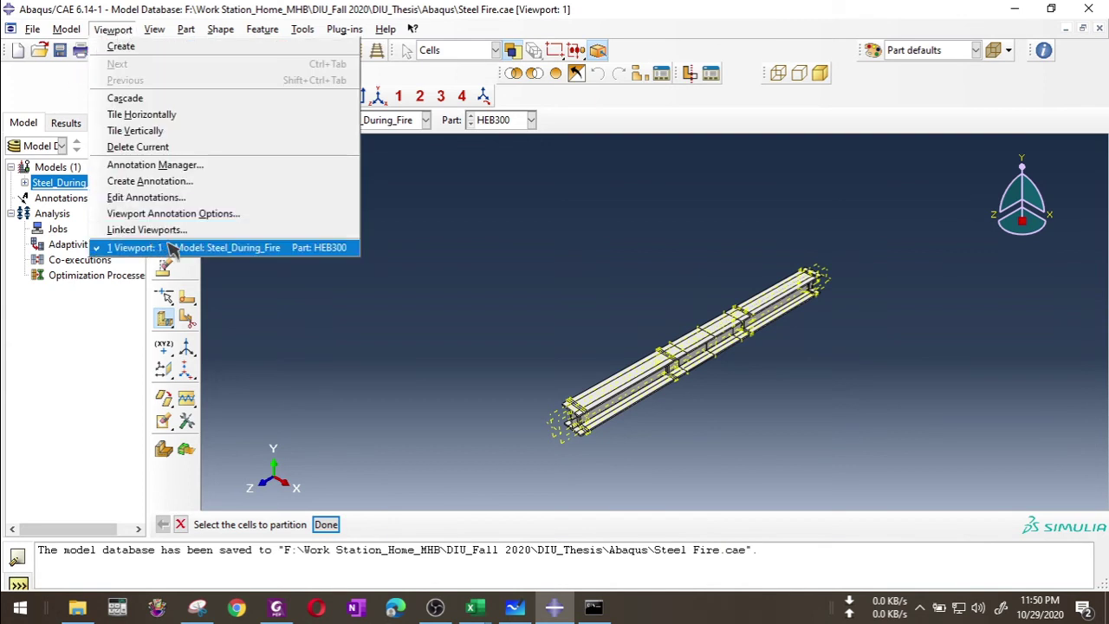
{"action": "left_click", "coordinate": [173, 213]}
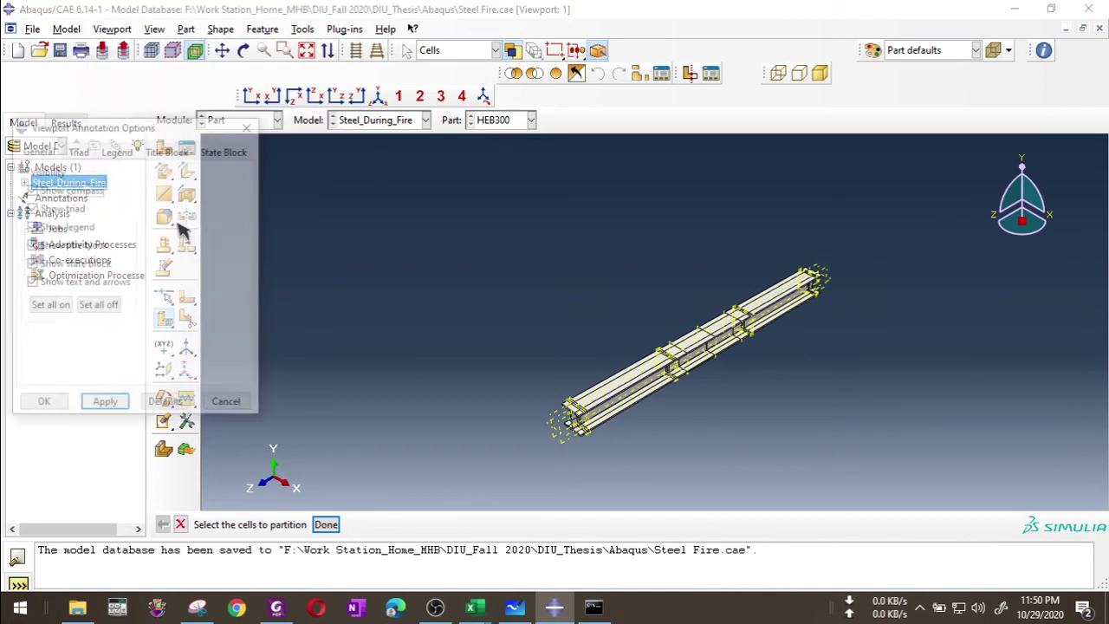
{"action": "left_click", "coordinate": [80, 151]}
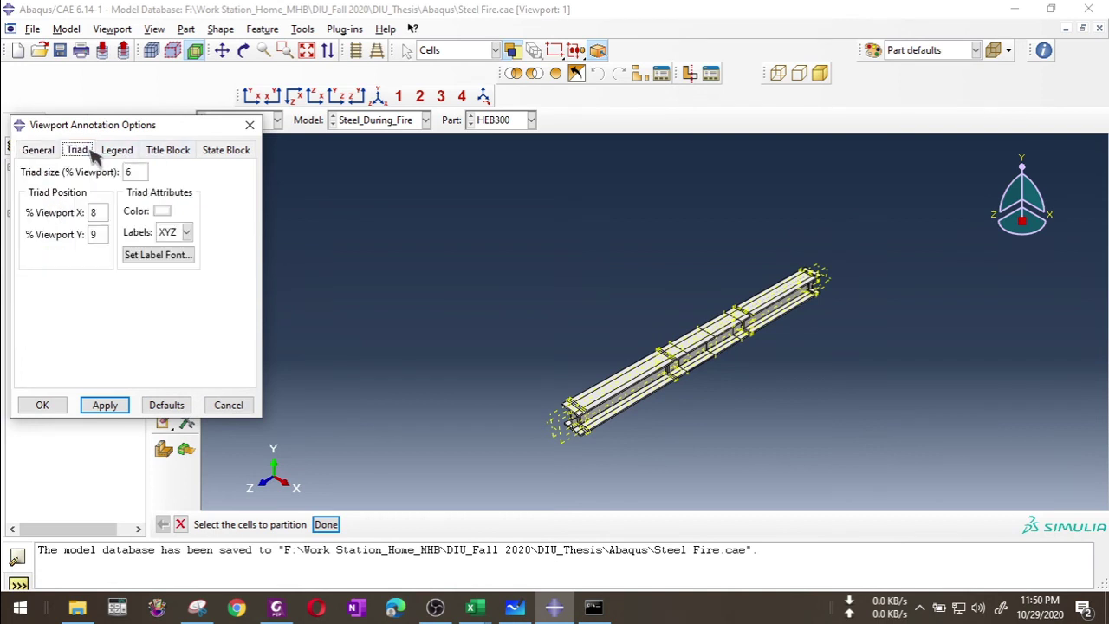
{"action": "left_click", "coordinate": [105, 155]}
{"action": "left_click", "coordinate": [37, 154]}
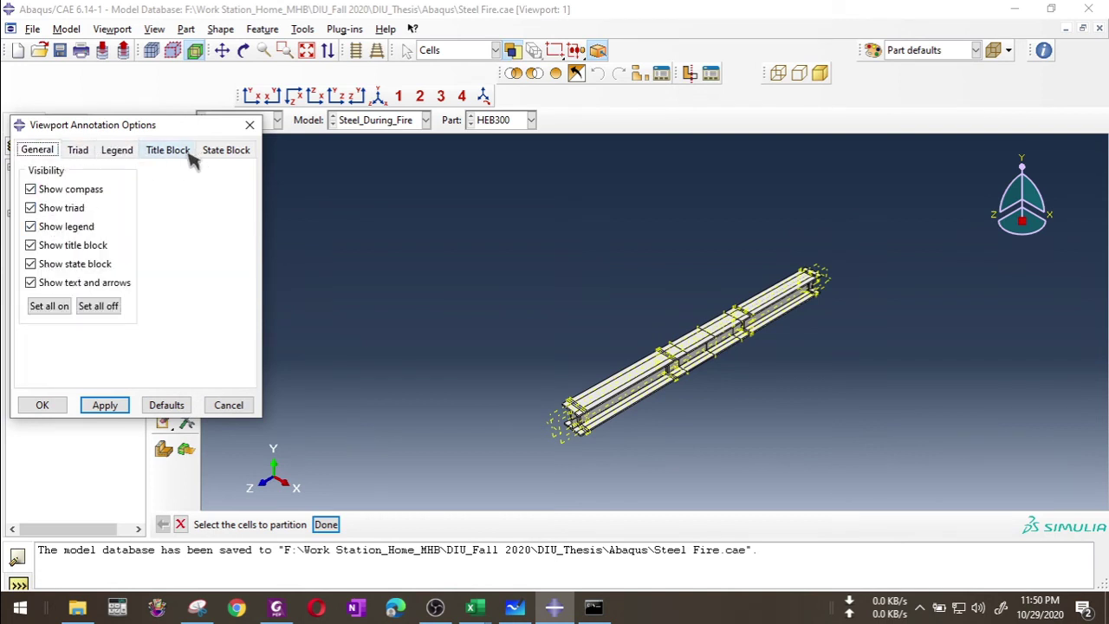
{"action": "left_click", "coordinate": [250, 125]}
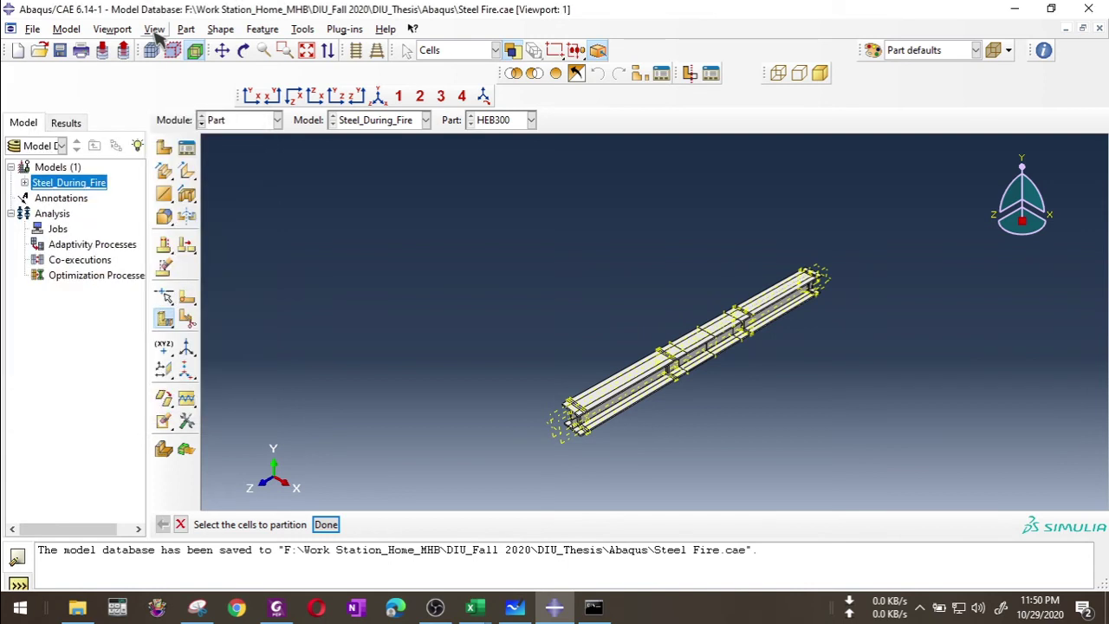
Hide the datum planes in the part display options.
{"action": "left_click", "coordinate": [155, 28]}
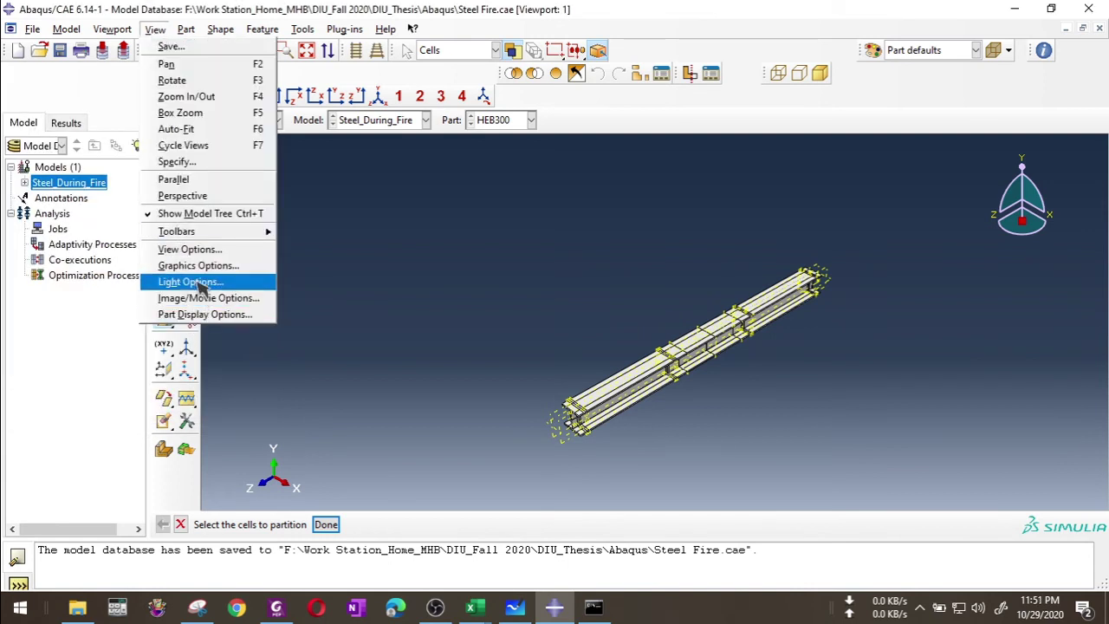
{"action": "left_click", "coordinate": [203, 314]}
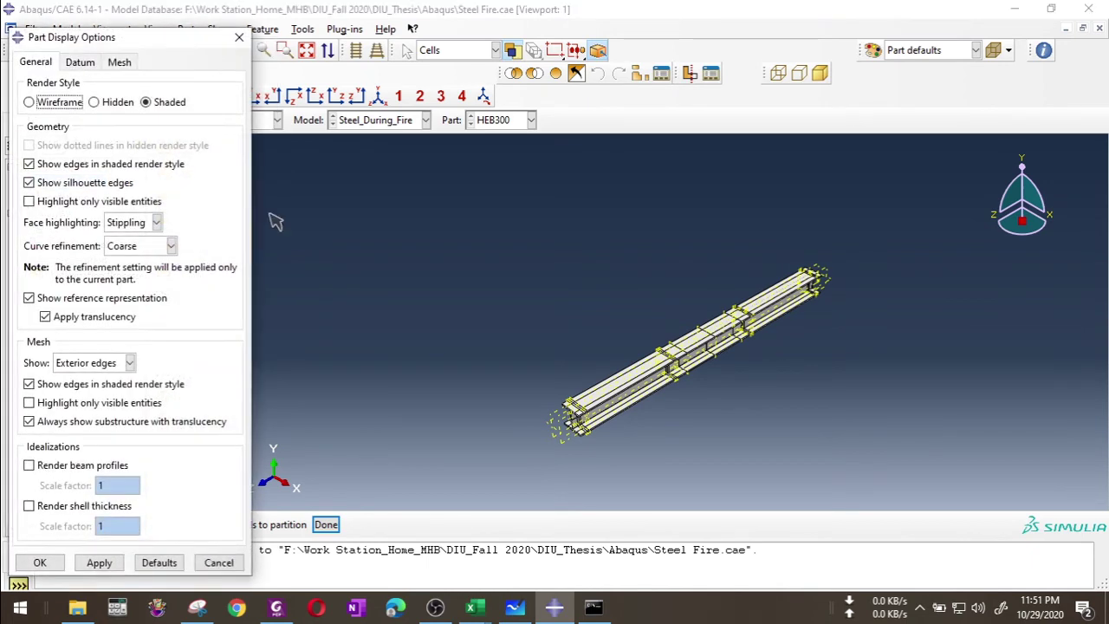
{"action": "left_click", "coordinate": [80, 64]}
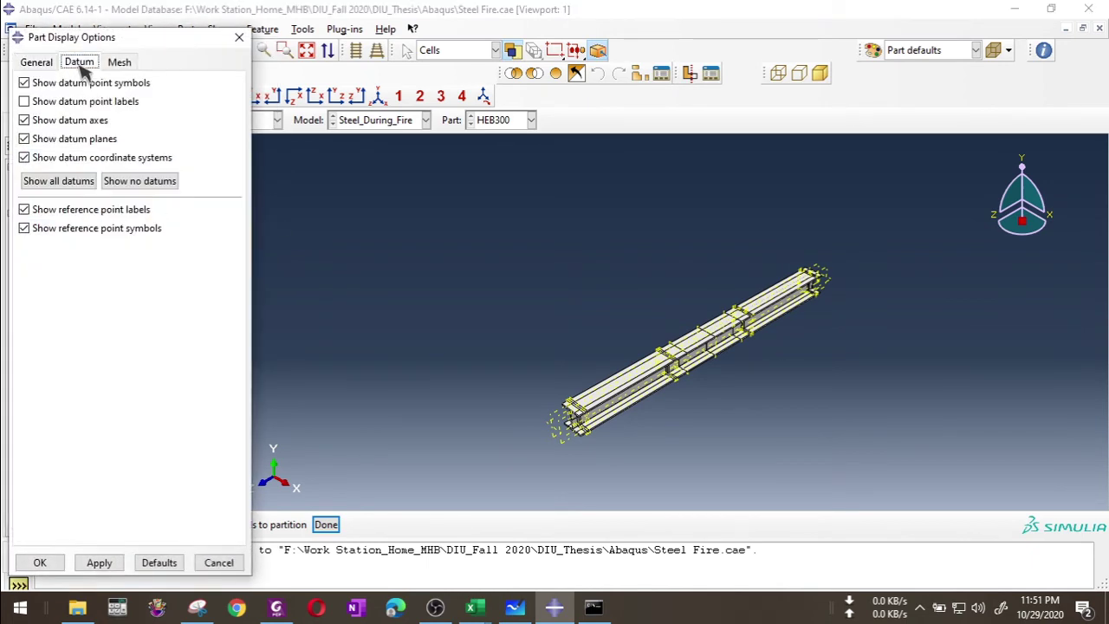
{"action": "left_click", "coordinate": [52, 144]}
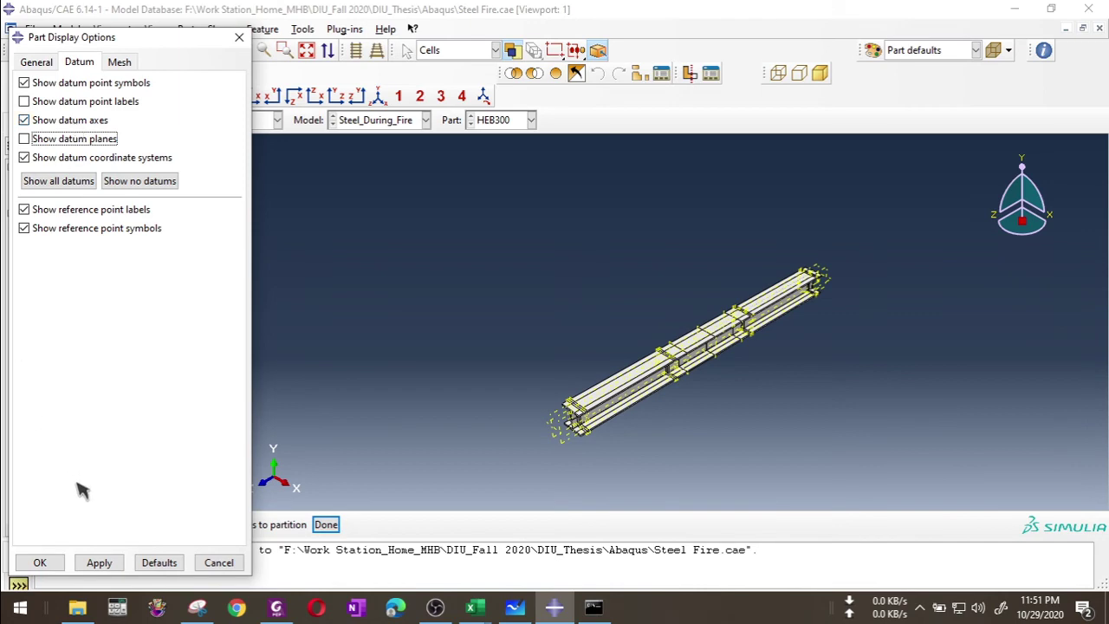
{"action": "left_click", "coordinate": [99, 564]}
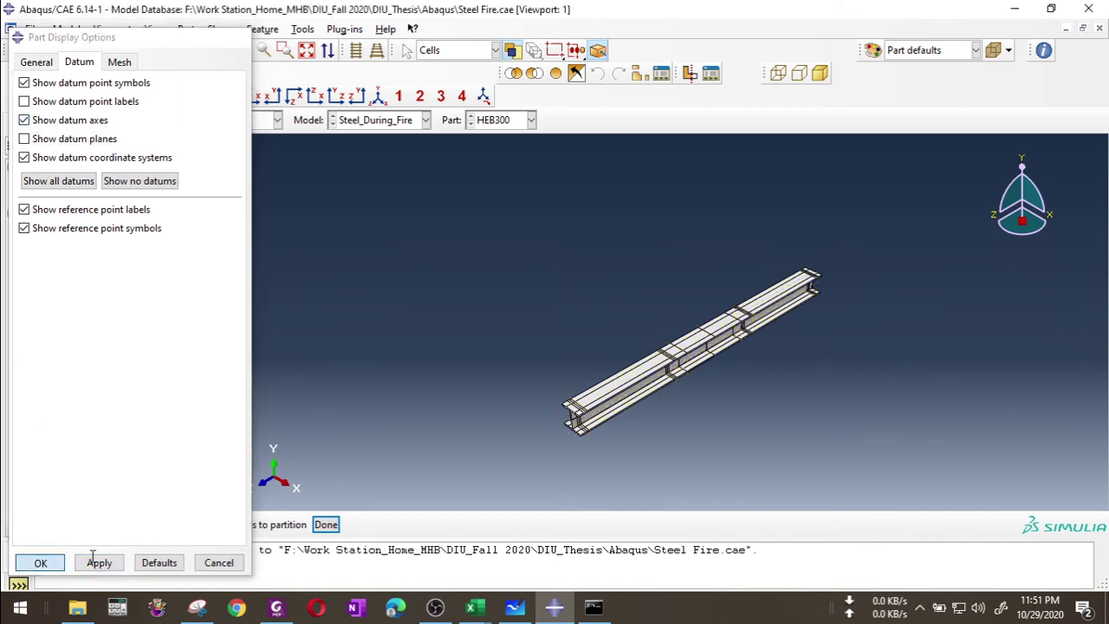
{"action": "left_click", "coordinate": [58, 565]}
Examine the partition lines along the HEB300 beam's flanges and web, from one end through midspan to the other.
{"action": "scroll", "coordinate": [730, 442], "scroll_direction": "up", "scroll_amount": 3}
{"action": "scroll", "coordinate": [686, 289], "scroll_direction": "up", "scroll_amount": 5}
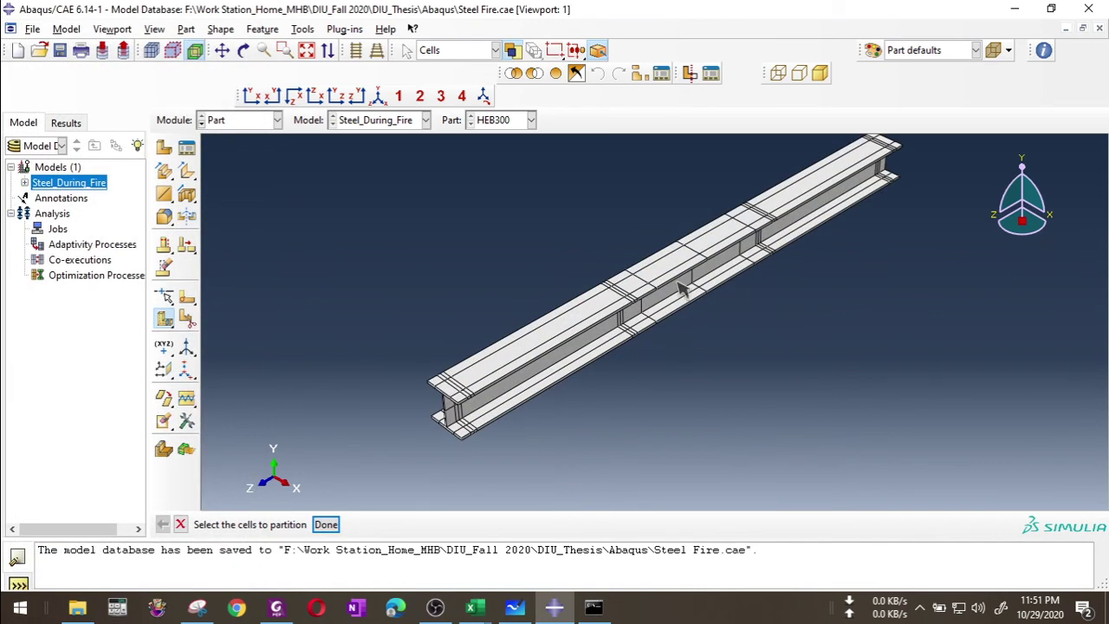
{"action": "scroll", "coordinate": [584, 274], "scroll_direction": "down", "scroll_amount": 4}
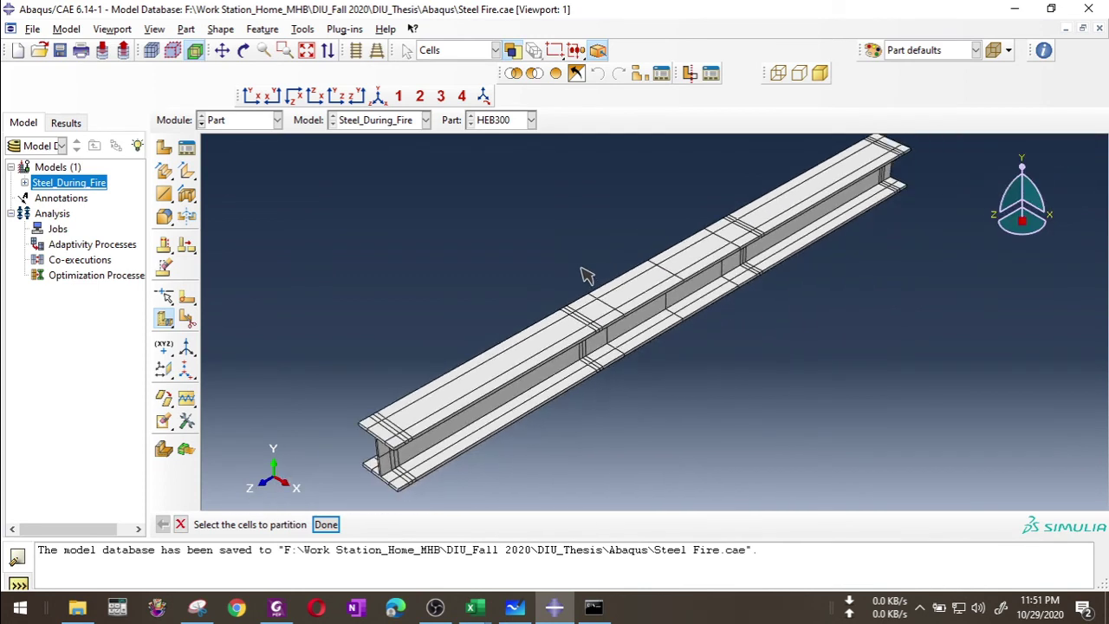
{"action": "scroll", "coordinate": [754, 185], "scroll_direction": "up", "scroll_amount": 5}
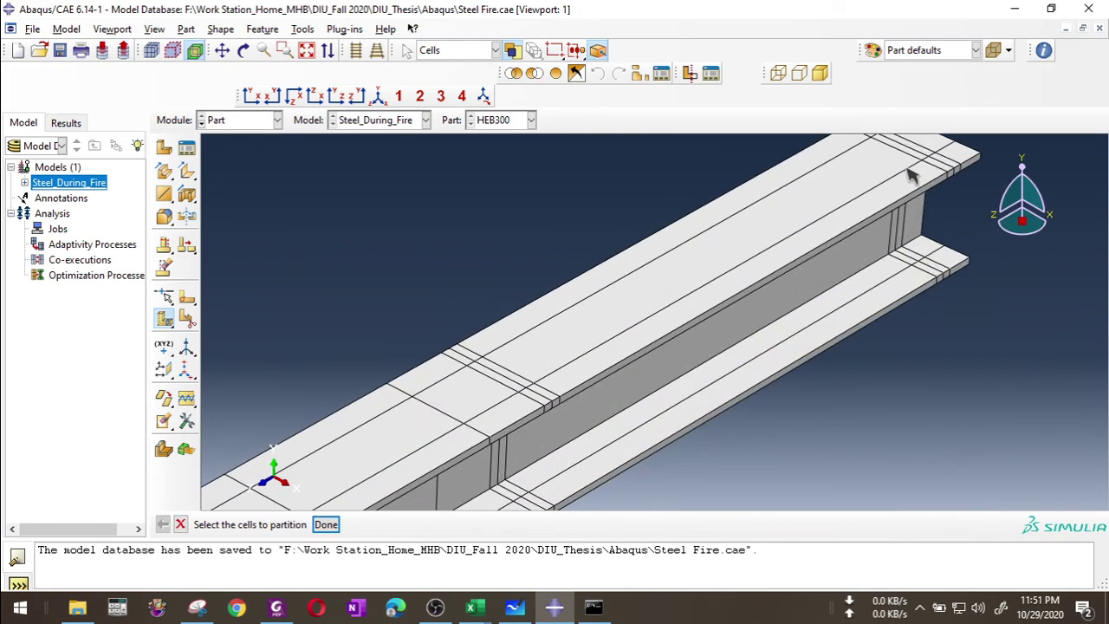
{"action": "scroll", "coordinate": [919, 269], "scroll_direction": "down", "scroll_amount": 2}
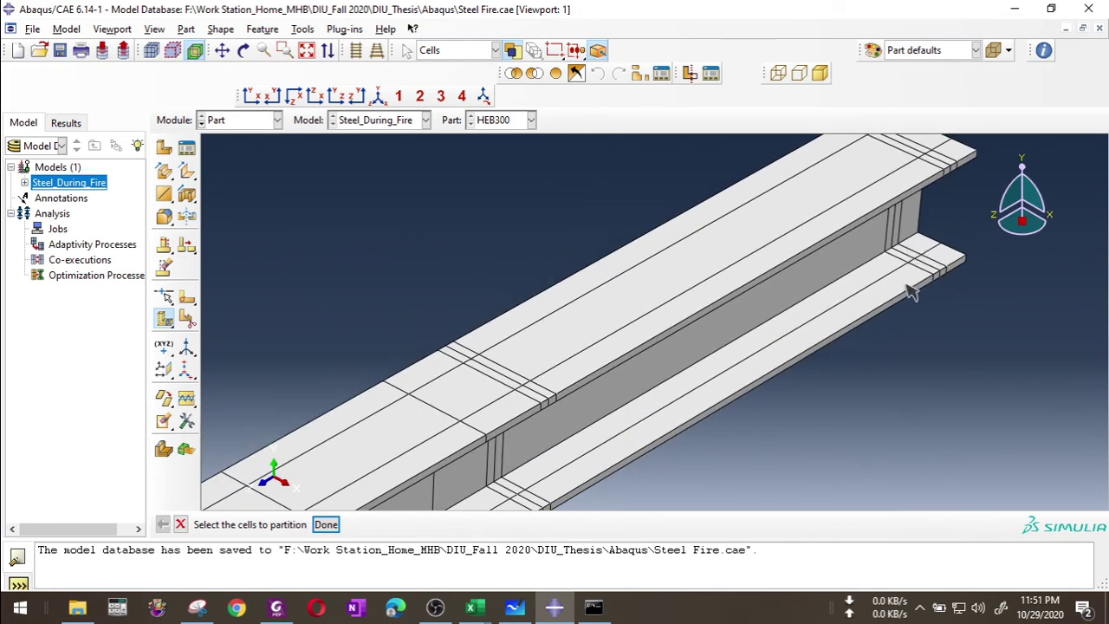
{"action": "scroll", "coordinate": [897, 286], "scroll_direction": "down", "scroll_amount": 1}
{"action": "scroll", "coordinate": [658, 284], "scroll_direction": "down", "scroll_amount": 1}
{"action": "scroll", "coordinate": [498, 407], "scroll_direction": "down", "scroll_amount": 2}
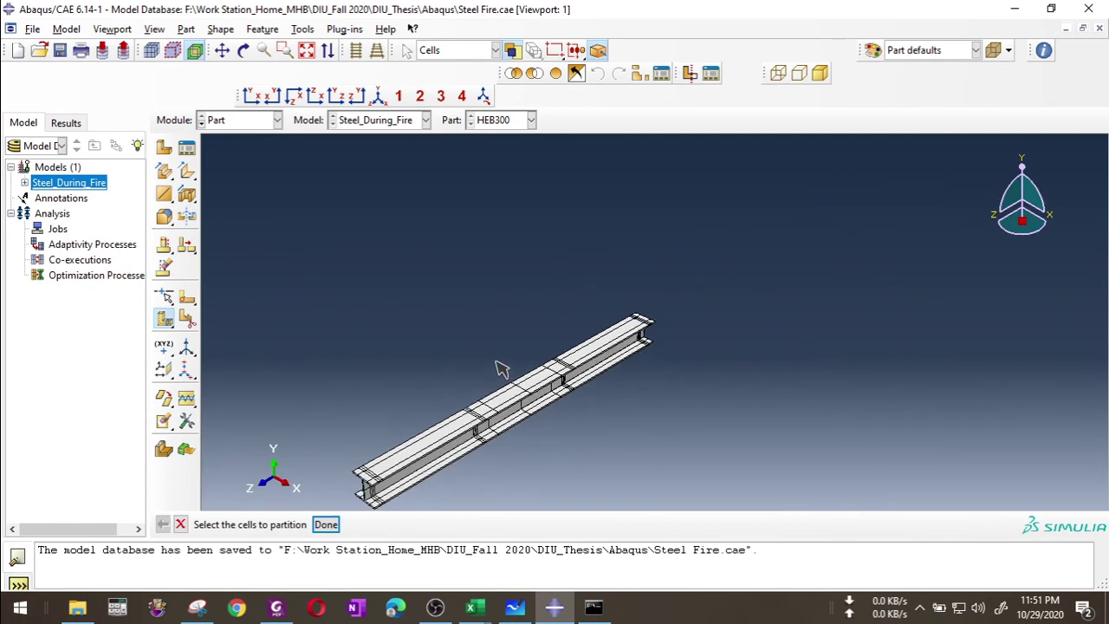
{"action": "scroll", "coordinate": [511, 468], "scroll_direction": "up", "scroll_amount": 5}
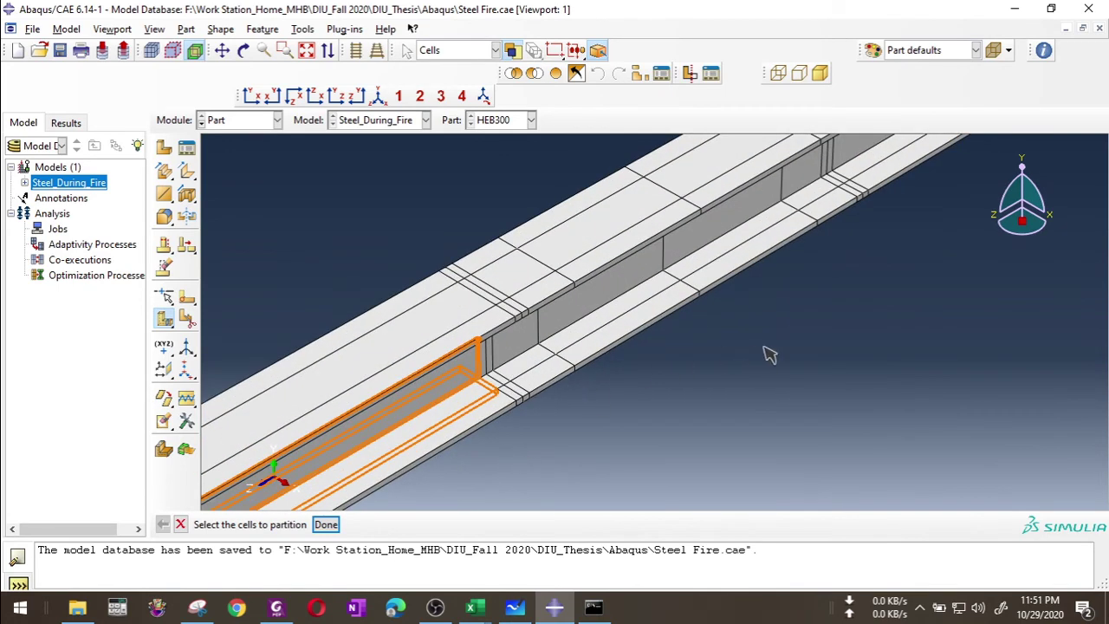
{"action": "scroll", "coordinate": [829, 364], "scroll_direction": "down", "scroll_amount": 1}
{"action": "scroll", "coordinate": [562, 293], "scroll_direction": "down", "scroll_amount": 1}
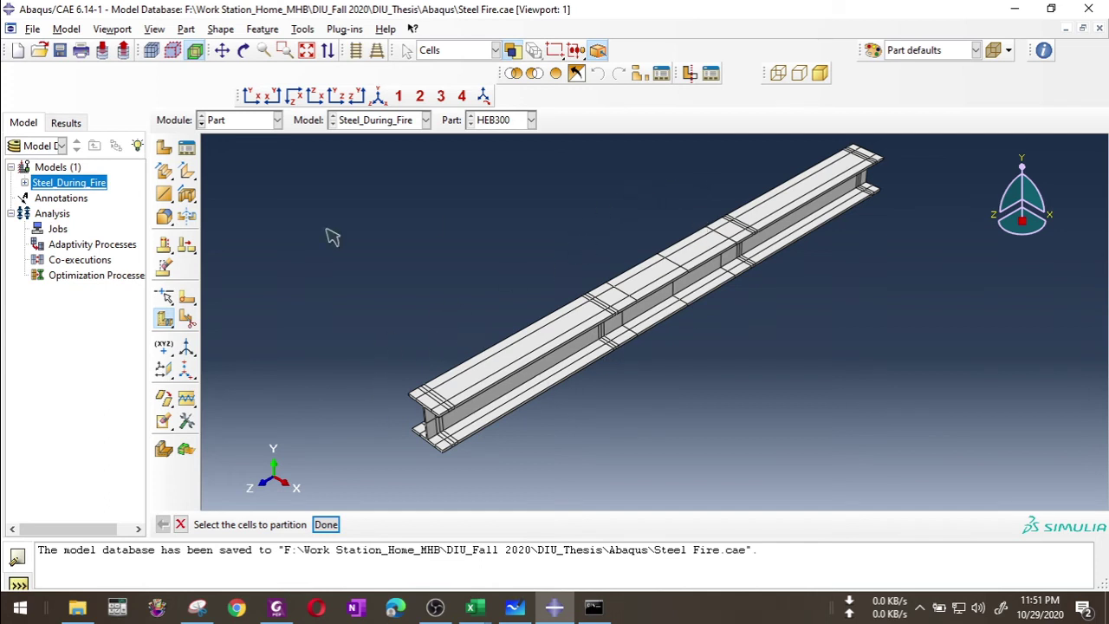
Create a 3D deformable solid extrusion part named Load Plate with an approximate size of 2000.
{"action": "left_click", "coordinate": [163, 147]}
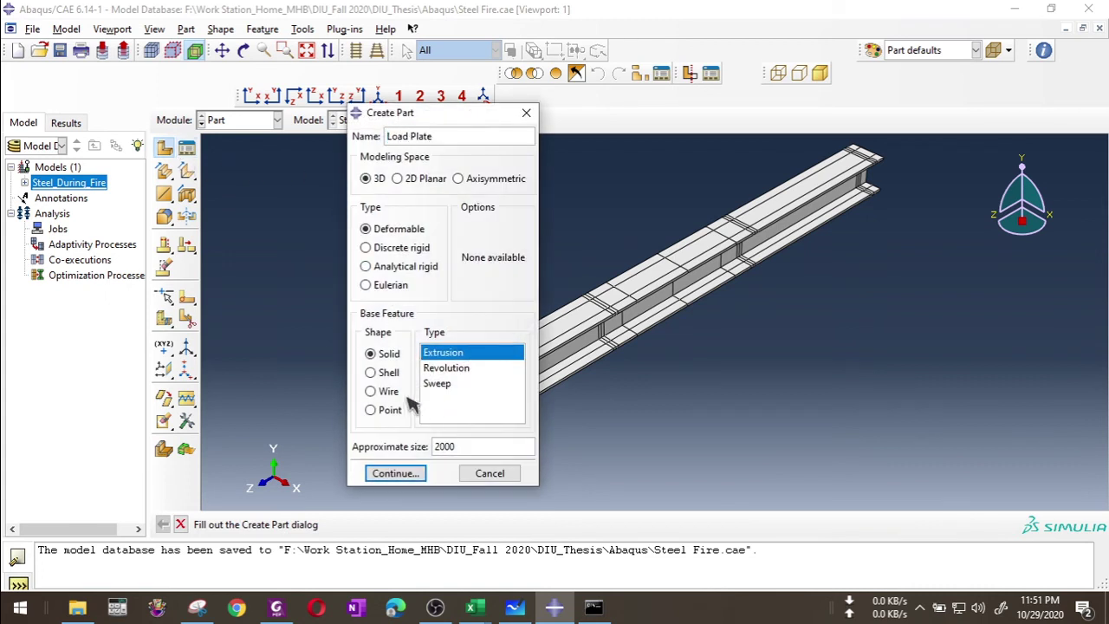
{"action": "left_click", "coordinate": [400, 475]}
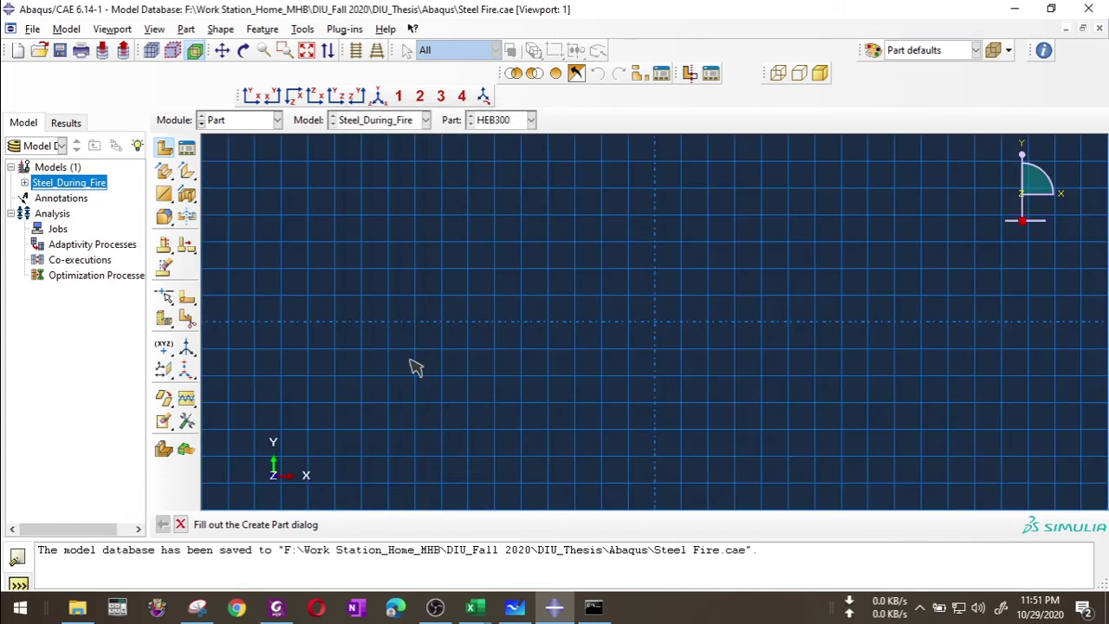
Sketch the Load Plate section as a rectangle with opposite corners at 0,0 and 50,25.
{"action": "left_click", "coordinate": [188, 174]}
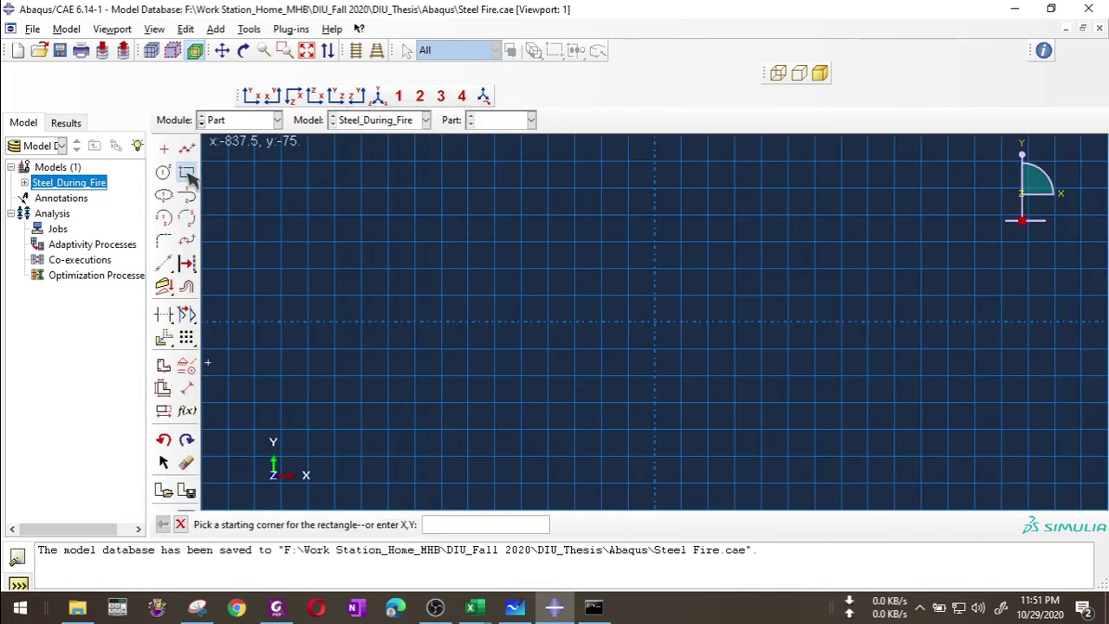
{"action": "type", "text": "0,0"}
{"action": "key", "text": "Return"}
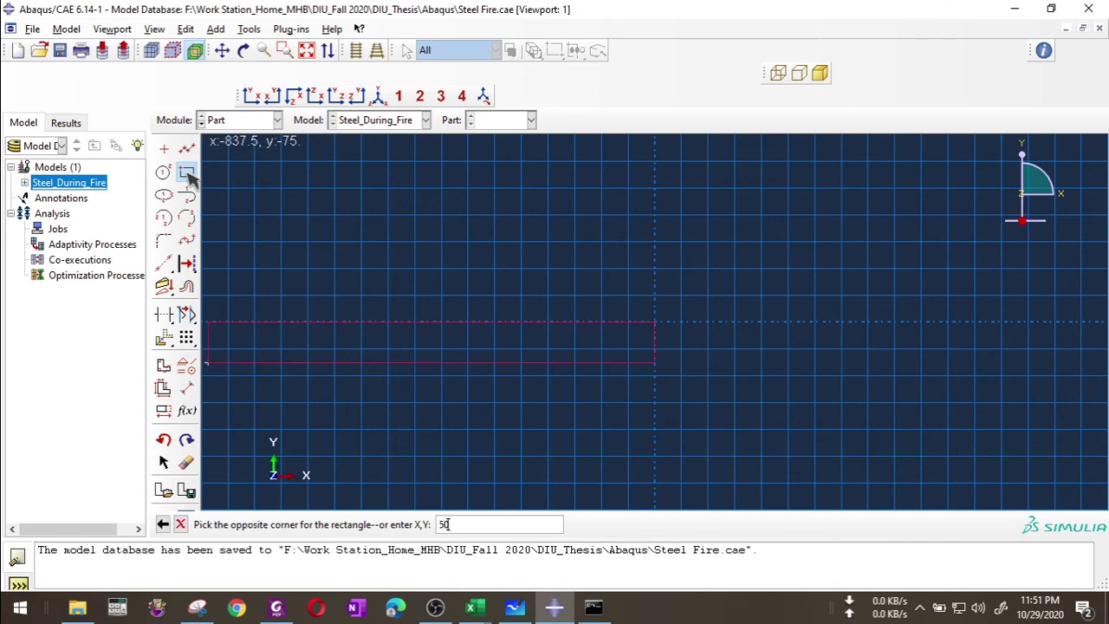
{"action": "type", "text": "50,25"}
{"action": "key", "text": "Return"}
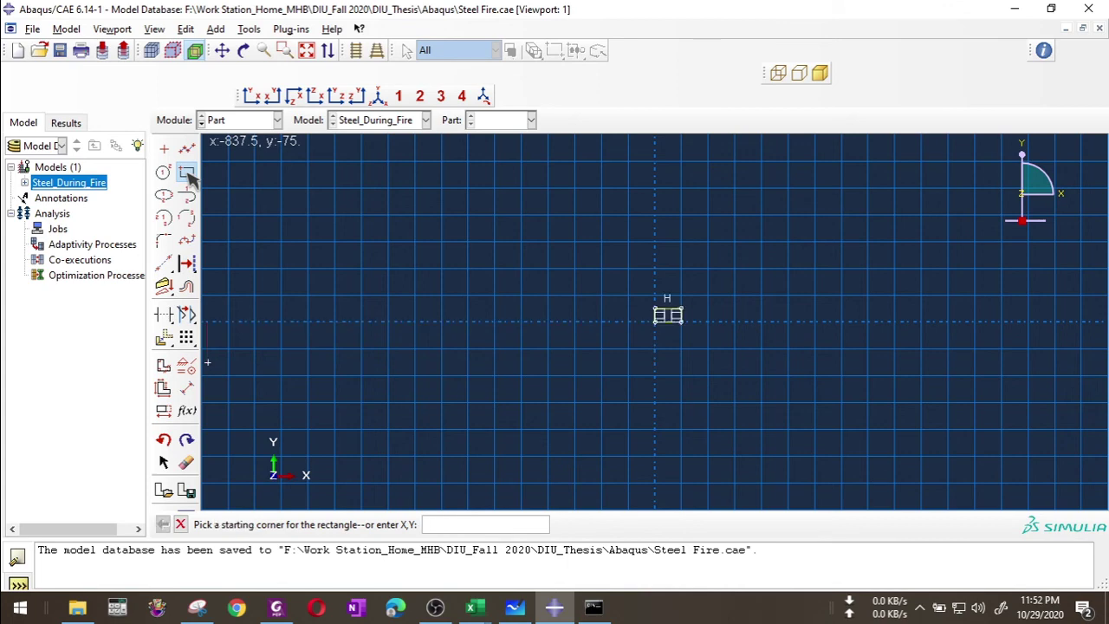
{"action": "left_click", "coordinate": [180, 524]}
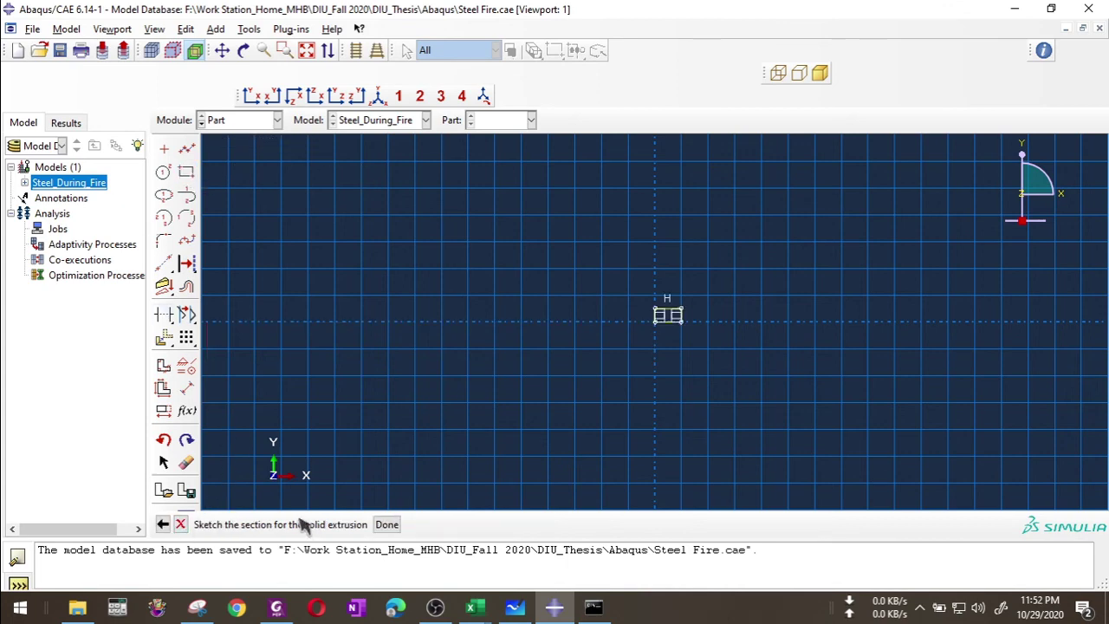
Finish the Load Plate sketch and extrude it to a depth of 300.
{"action": "left_click", "coordinate": [386, 524]}
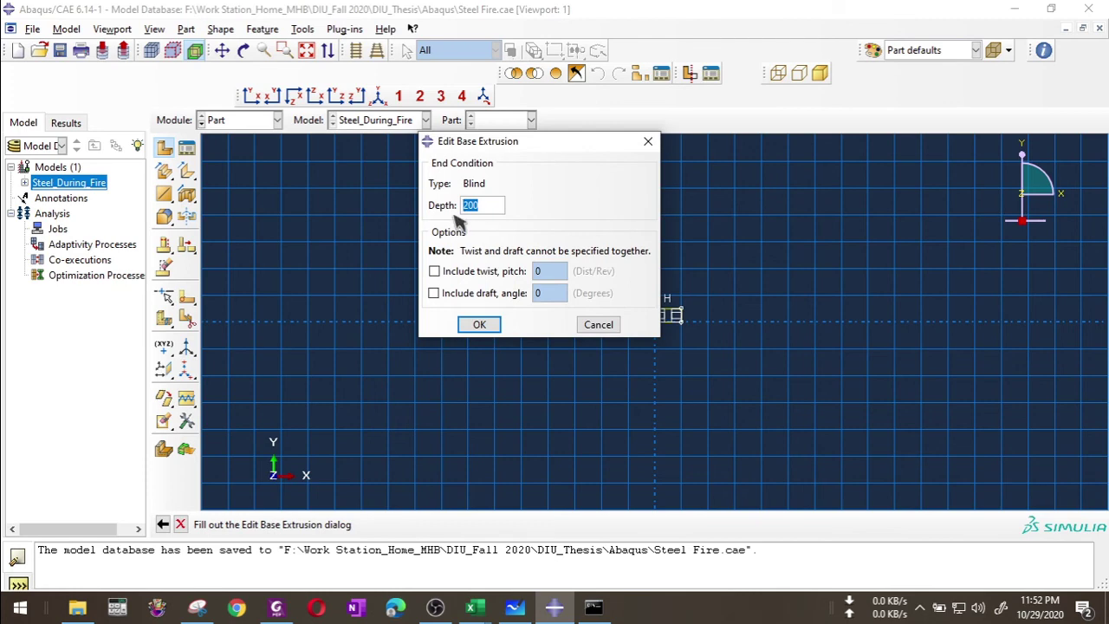
{"action": "type", "text": "300"}
{"action": "left_click", "coordinate": [478, 326]}
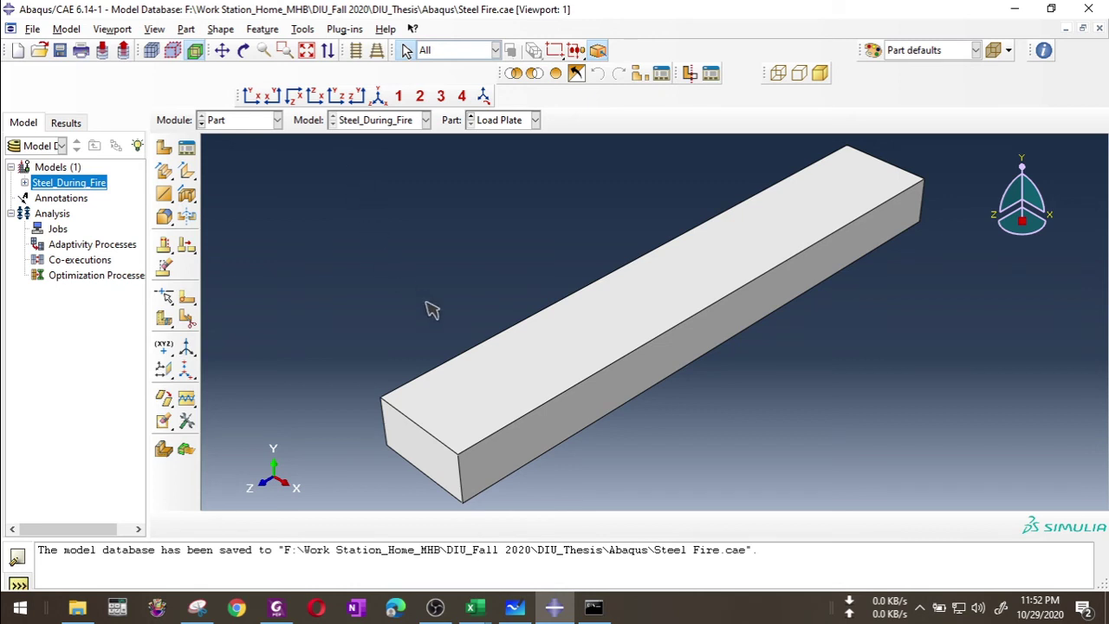
Switch the displayed part from Load Plate back to HEB300.
{"action": "left_click", "coordinate": [472, 117]}
{"action": "left_click", "coordinate": [486, 124]}
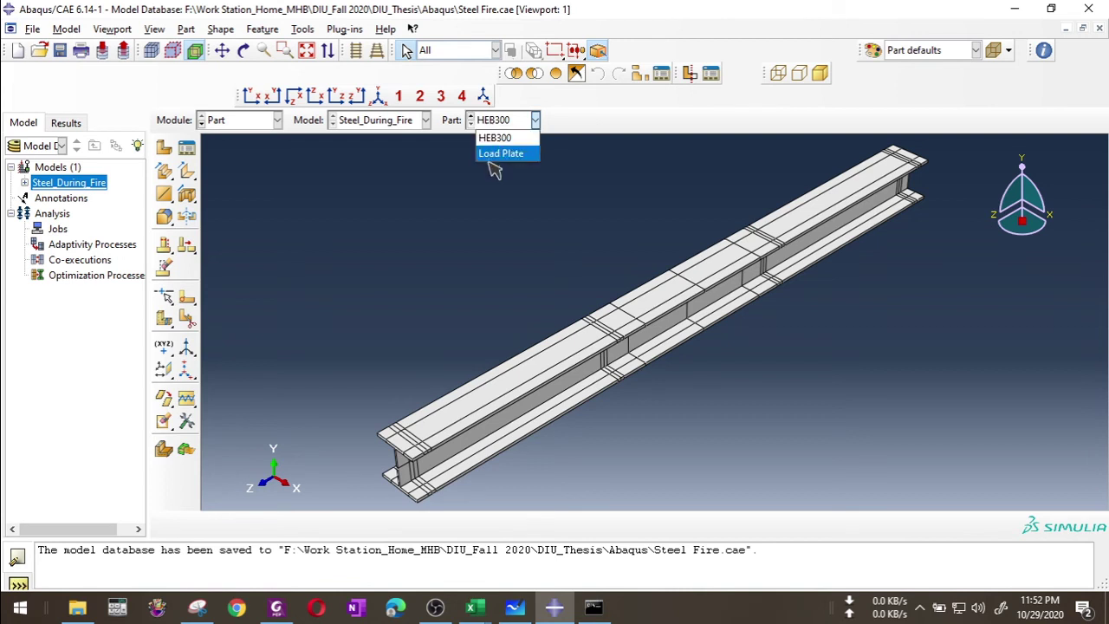
{"action": "left_click", "coordinate": [494, 153]}
{"action": "left_click", "coordinate": [505, 126]}
{"action": "left_click", "coordinate": [498, 138]}
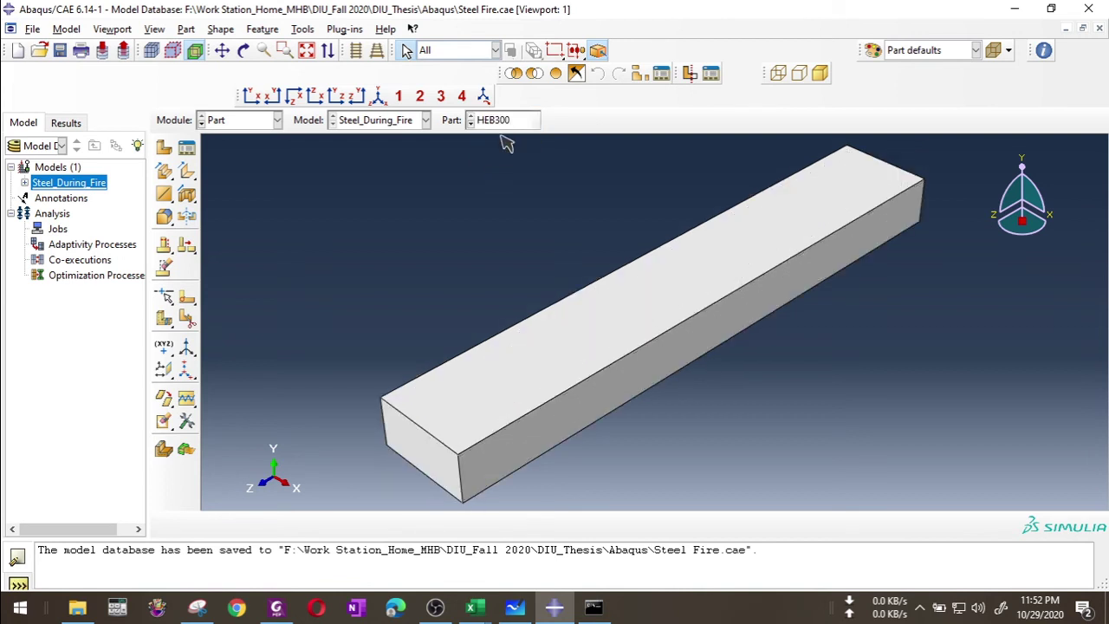
Examine the HEB300 beam's flange and web partition lines near a load position from the side, and return to the isometric view.
{"action": "scroll", "coordinate": [658, 390], "scroll_direction": "up", "scroll_amount": 5}
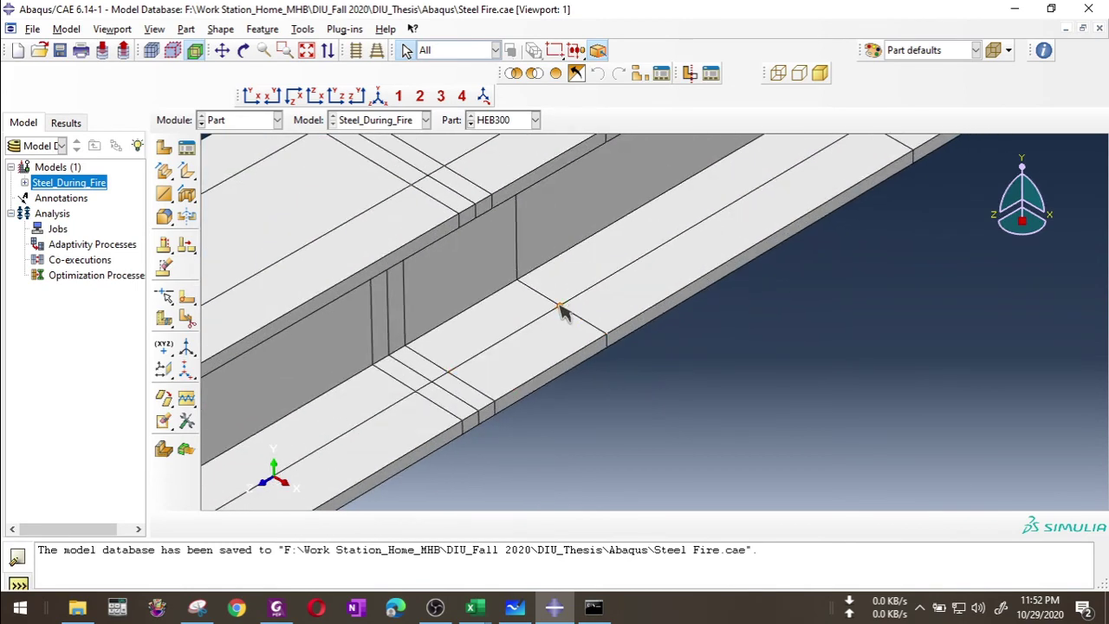
{"action": "scroll", "coordinate": [559, 307], "scroll_direction": "down", "scroll_amount": 2}
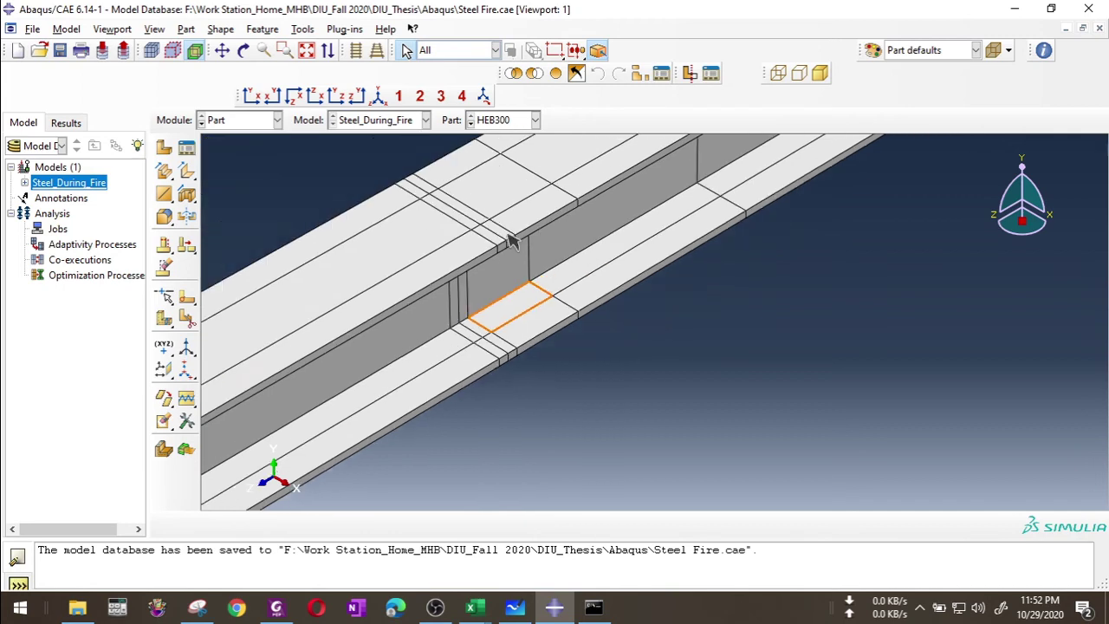
{"action": "left_click", "coordinate": [244, 52]}
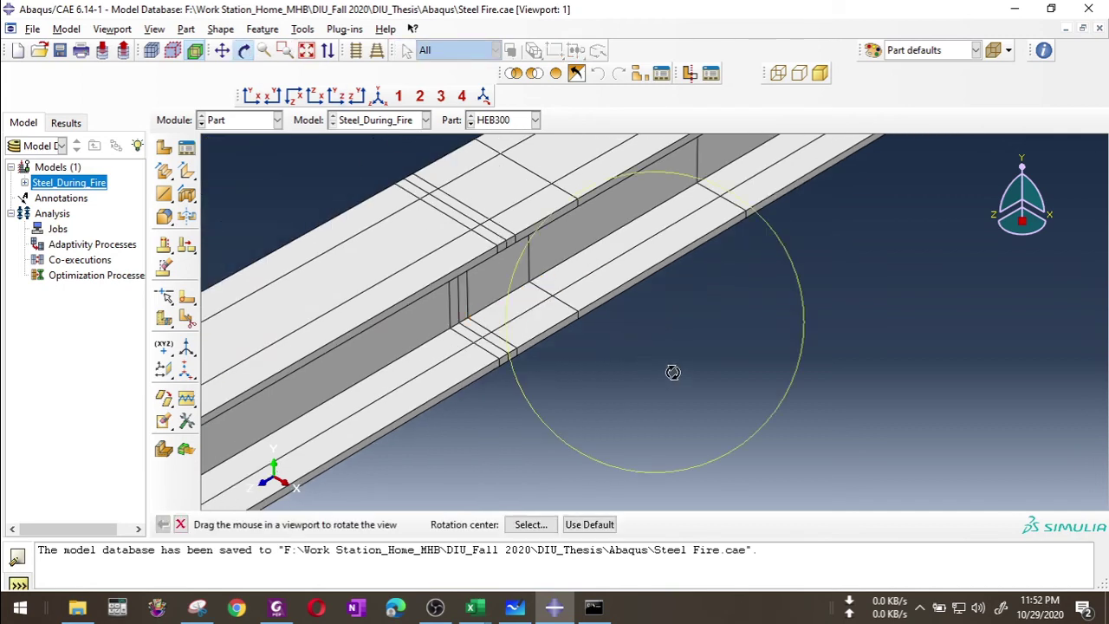
{"action": "left_click_drag", "start_coordinate": [671, 372], "coordinate": [508, 176]}
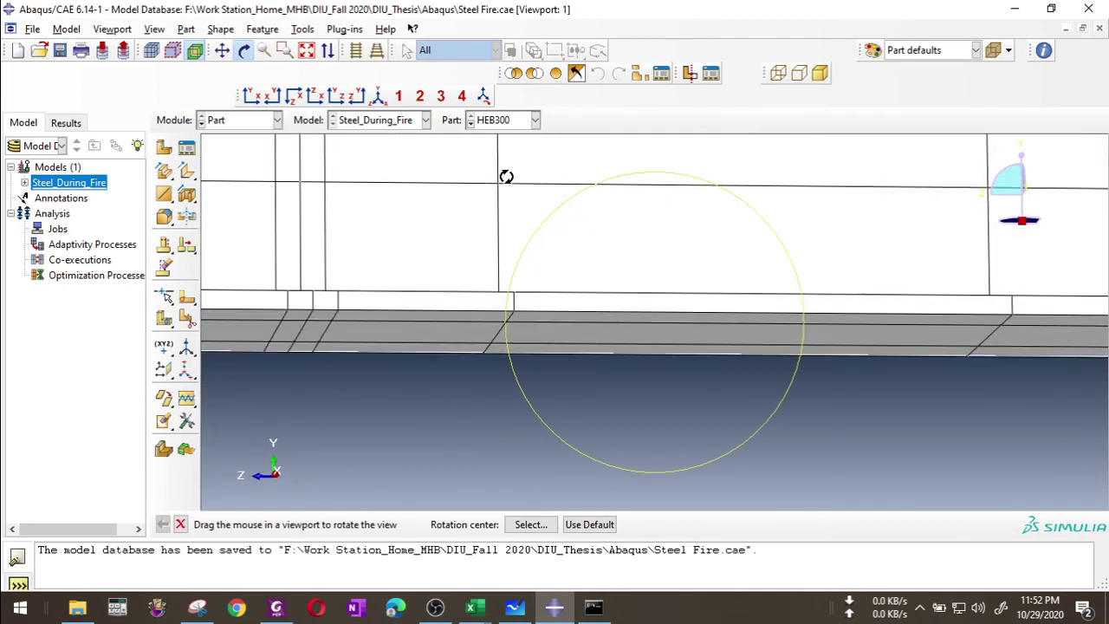
{"action": "left_click", "coordinate": [245, 52]}
{"action": "scroll", "coordinate": [511, 193], "scroll_direction": "up", "scroll_amount": 3}
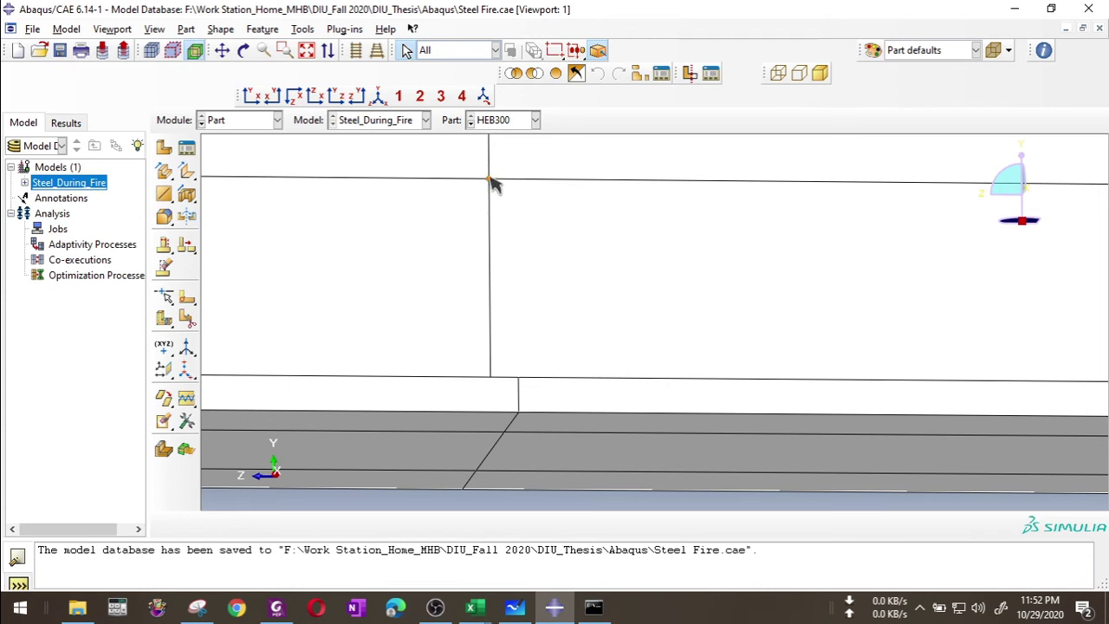
{"action": "scroll", "coordinate": [564, 217], "scroll_direction": "down", "scroll_amount": 1}
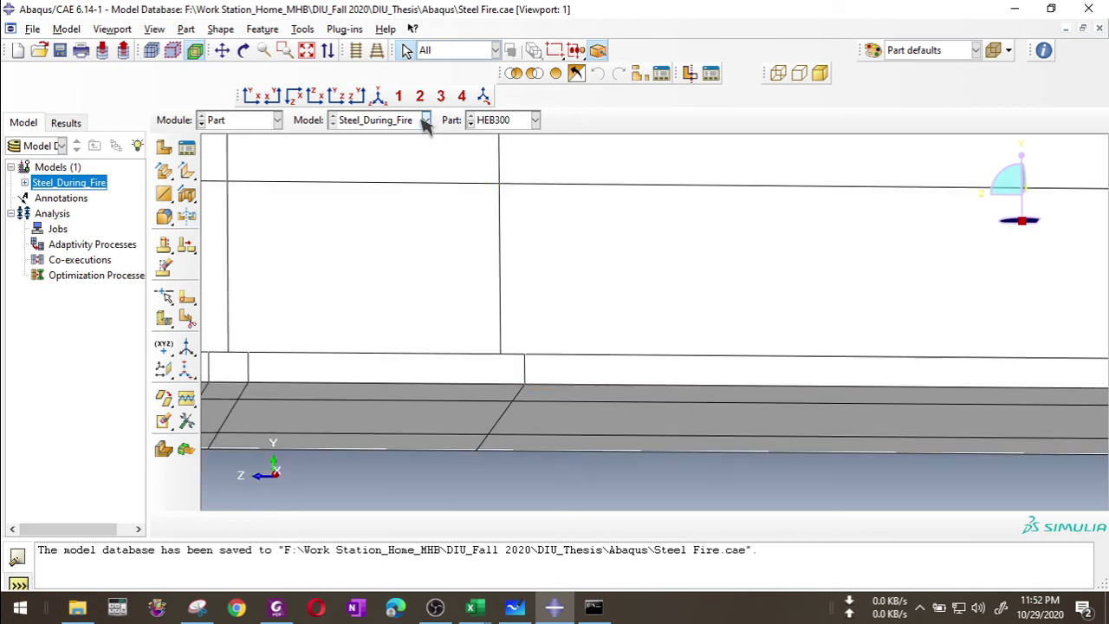
{"action": "left_click", "coordinate": [382, 96]}
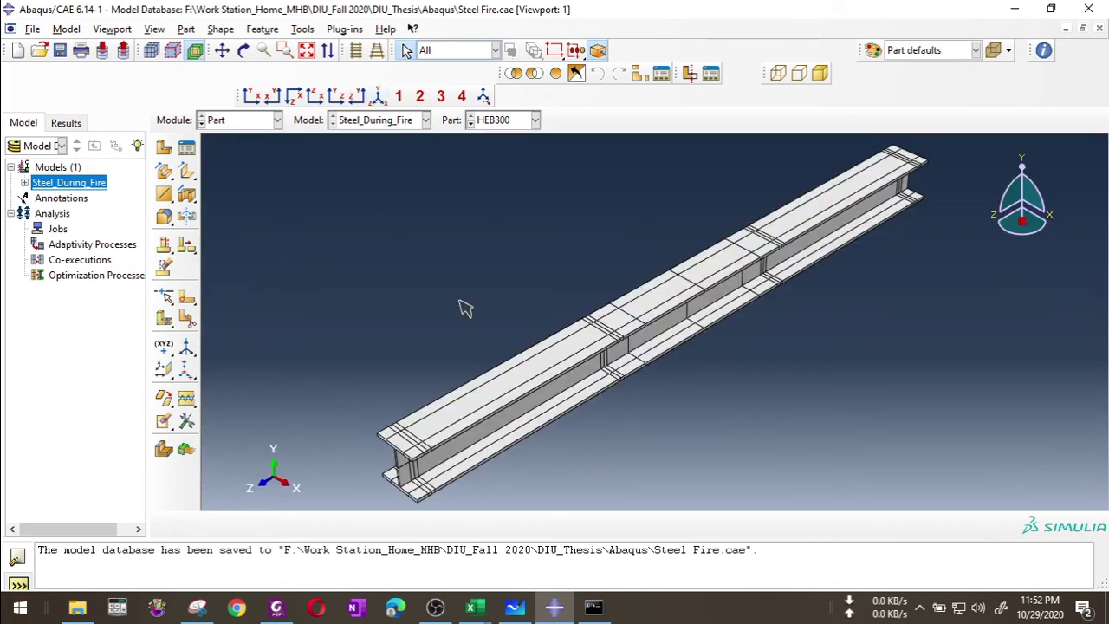
Switch to Microsoft Whiteboard and examine the beam elevation's load points, base sections and span dimensions.
{"action": "left_click", "coordinate": [515, 607]}
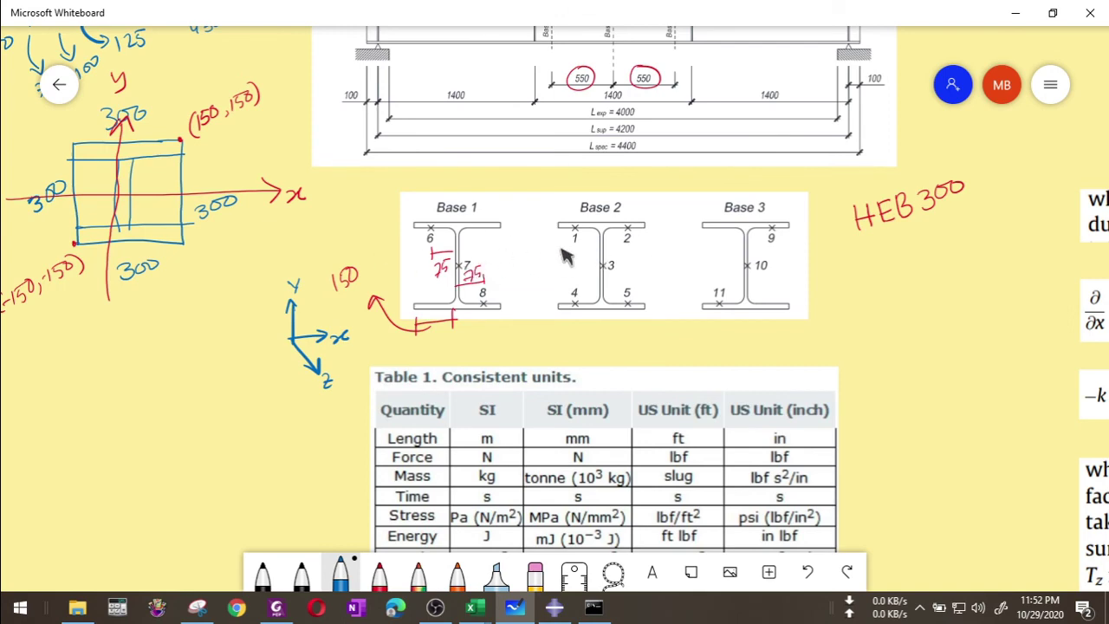
{"action": "scroll", "coordinate": [355, 222], "scroll_direction": "up", "scroll_amount": 3}
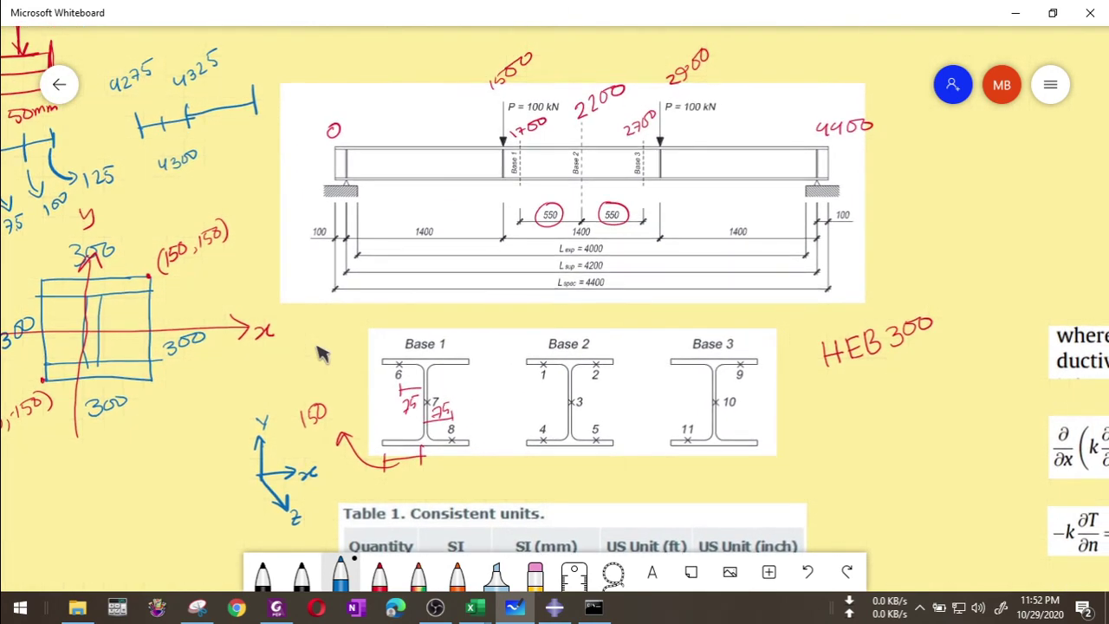
{"action": "scroll", "coordinate": [507, 168], "scroll_direction": "up", "scroll_amount": 4, "text": "ctrl"}
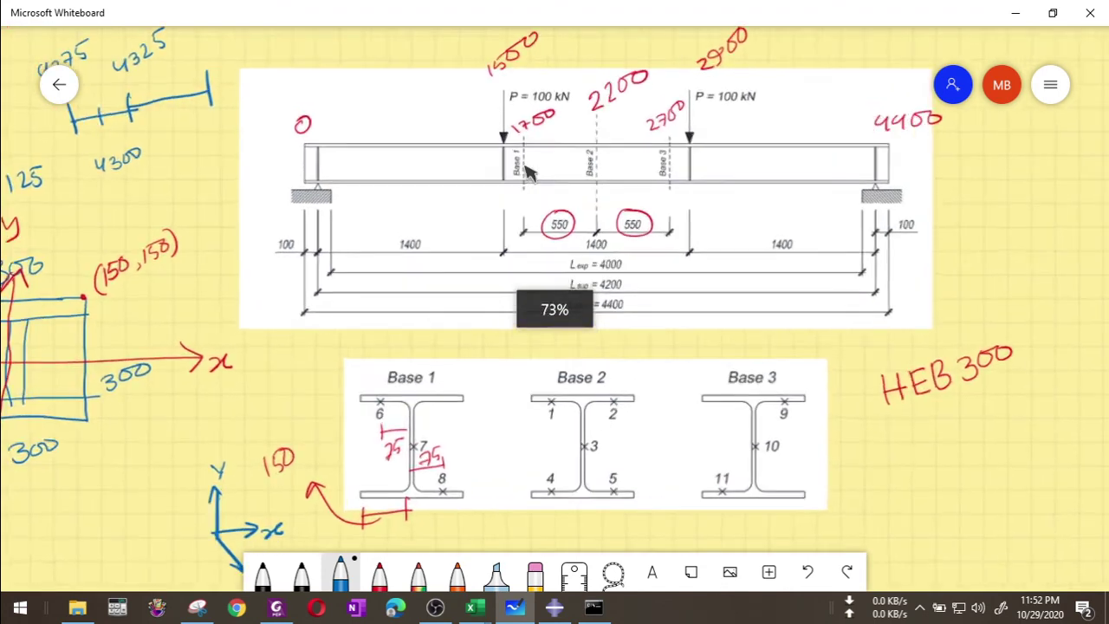
{"action": "scroll", "coordinate": [517, 173], "scroll_direction": "up", "scroll_amount": 5, "text": "ctrl"}
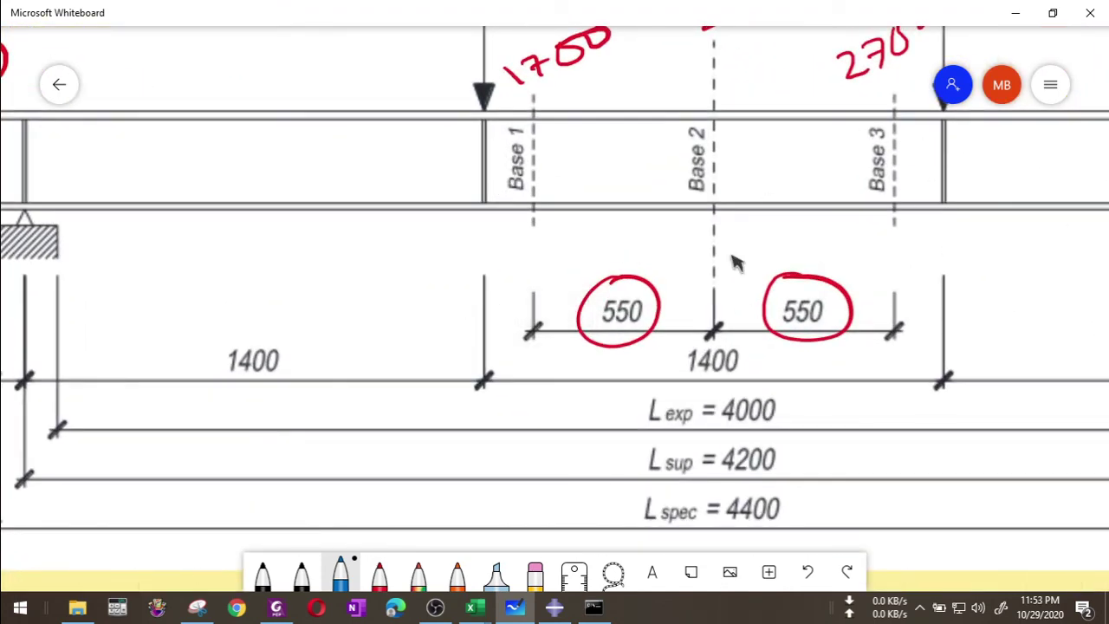
{"action": "left_click", "coordinate": [434, 606]}
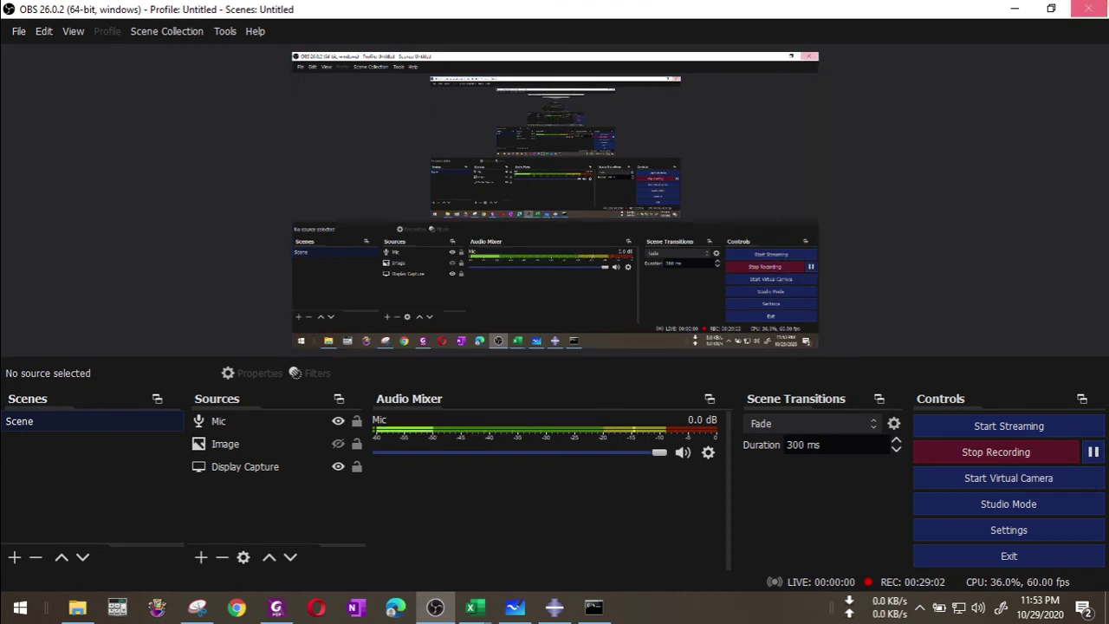
{"action": "left_click", "coordinate": [556, 614]}
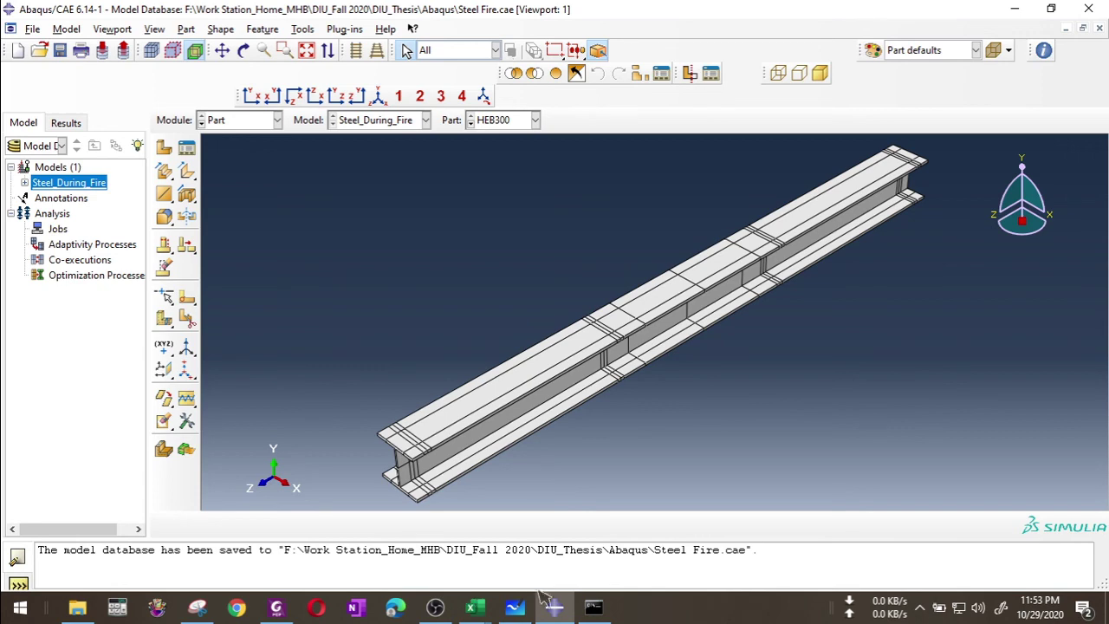
{"action": "left_click", "coordinate": [516, 608]}
{"action": "scroll", "coordinate": [584, 292], "scroll_direction": "up", "scroll_amount": 3, "text": "ctrl"}
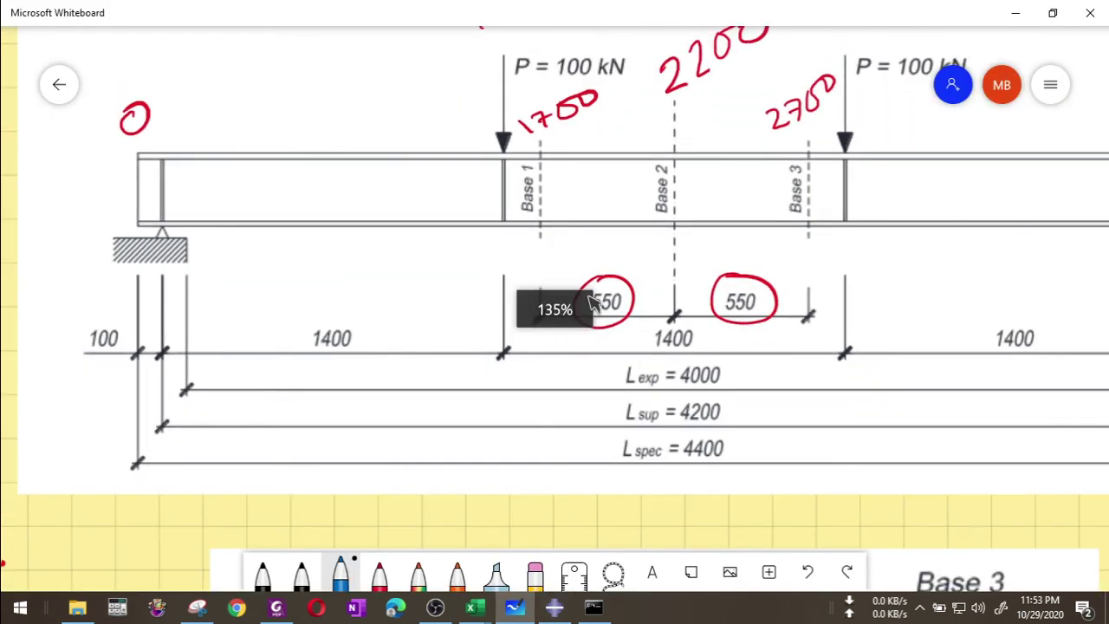
Draw the I-section outline with both flanges and the web in blue, in the empty area below the coordinate sketches.
{"action": "scroll", "coordinate": [584, 292], "scroll_direction": "down", "scroll_amount": 2, "text": "ctrl"}
{"action": "scroll", "coordinate": [249, 429], "scroll_direction": "down", "scroll_amount": 1}
{"action": "scroll", "coordinate": [198, 529], "scroll_direction": "down", "scroll_amount": 10}
{"action": "scroll", "coordinate": [197, 530], "scroll_direction": "left", "scroll_amount": 8}
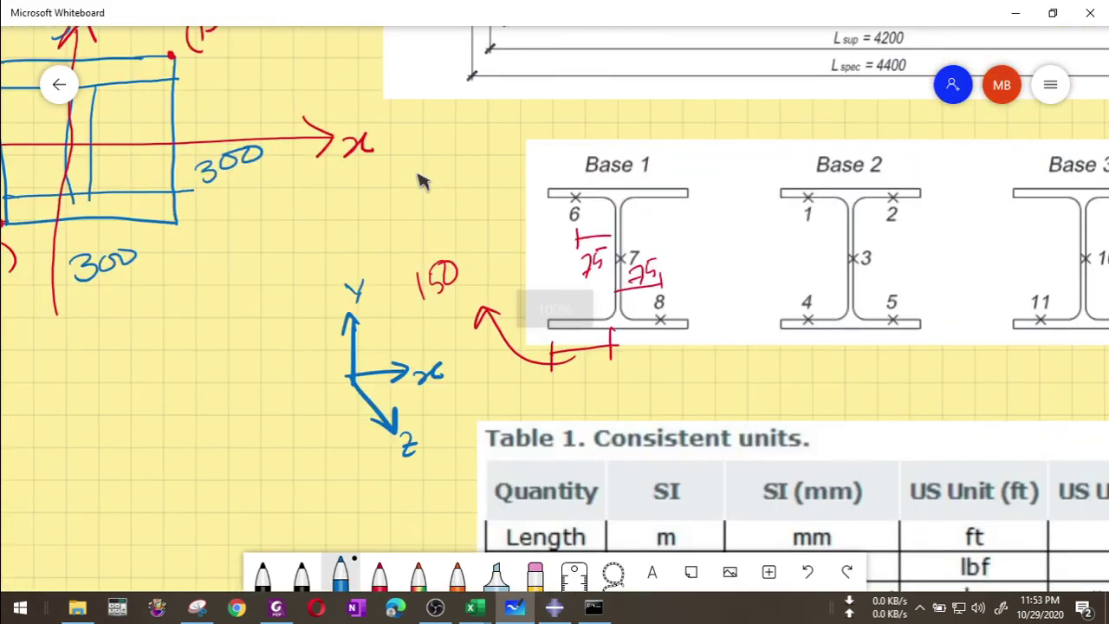
{"action": "scroll", "coordinate": [439, 242], "scroll_direction": "down", "scroll_amount": 3}
{"action": "scroll", "coordinate": [439, 242], "scroll_direction": "left", "scroll_amount": 5}
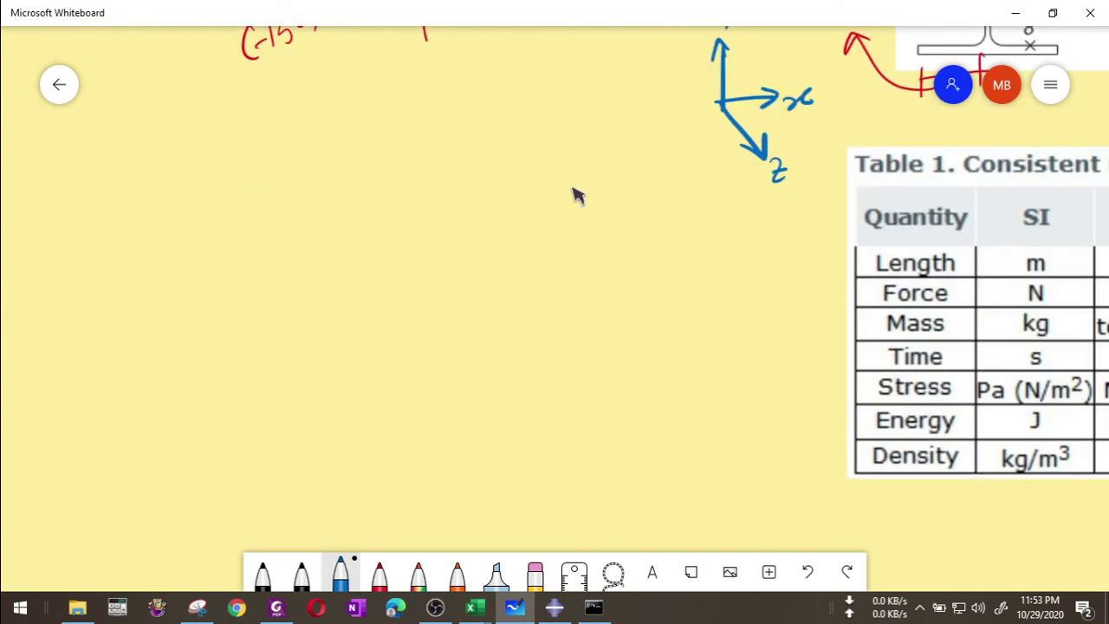
{"action": "mouse_move", "coordinate": [266, 236]}
{"action": "left_mouse_down"}
{"action": "mouse_move", "coordinate": [268, 267]}
{"action": "mouse_move", "coordinate": [450, 218]}
{"action": "left_mouse_up"}
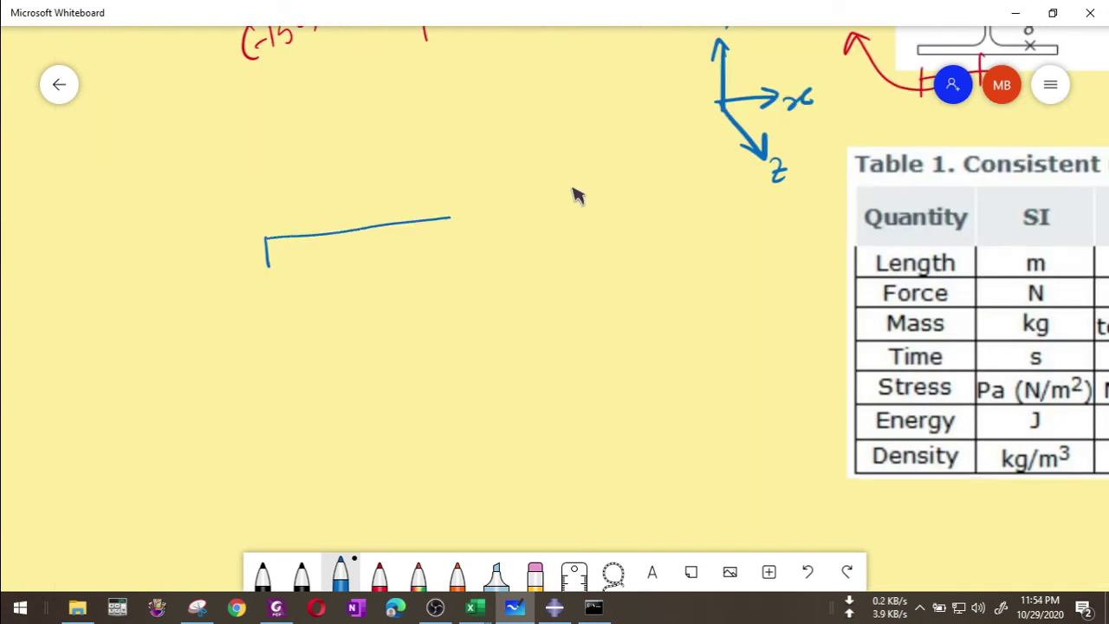
{"action": "mouse_move", "coordinate": [265, 267]}
{"action": "left_mouse_down"}
{"action": "mouse_move", "coordinate": [361, 257]}
{"action": "mouse_move", "coordinate": [365, 372]}
{"action": "left_mouse_up"}
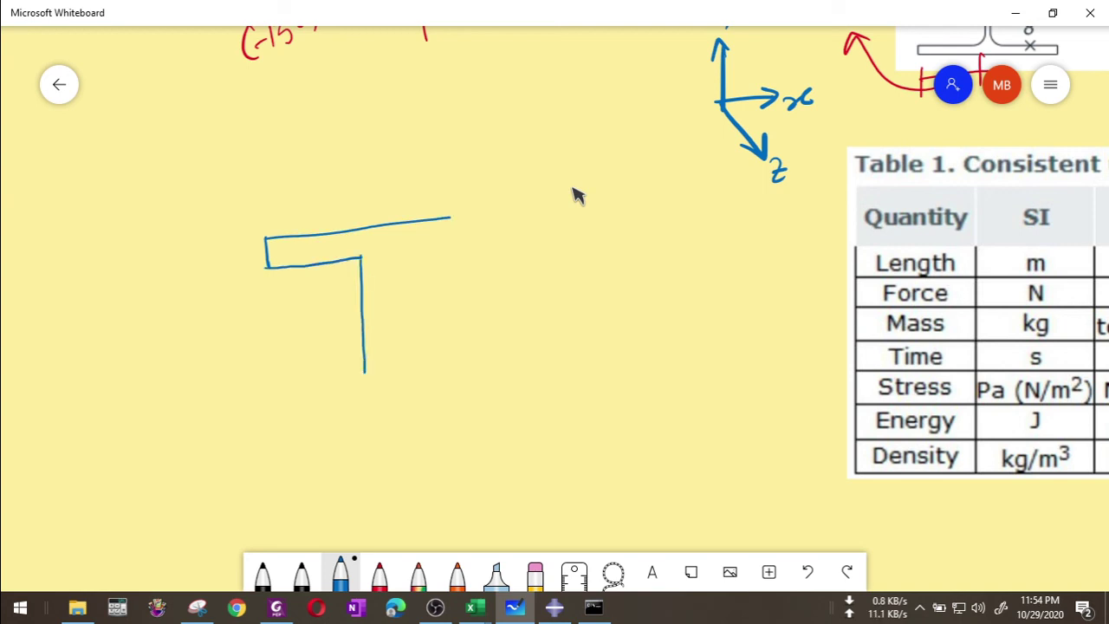
{"action": "left_click_drag", "start_coordinate": [380, 255], "coordinate": [389, 374]}
{"action": "mouse_move", "coordinate": [298, 380]}
{"action": "left_mouse_down"}
{"action": "mouse_move", "coordinate": [365, 372]}
{"action": "mouse_move", "coordinate": [287, 401]}
{"action": "mouse_move", "coordinate": [447, 388]}
{"action": "mouse_move", "coordinate": [470, 363]}
{"action": "mouse_move", "coordinate": [480, 381]}
{"action": "mouse_move", "coordinate": [433, 387]}
{"action": "left_mouse_up"}
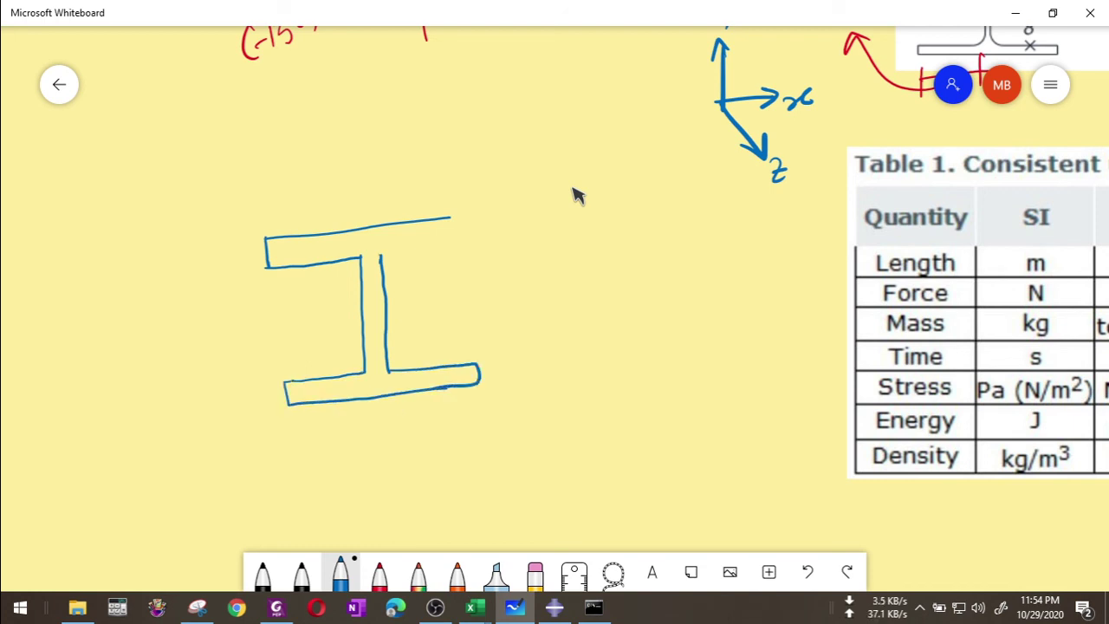
{"action": "left_click_drag", "start_coordinate": [379, 252], "coordinate": [466, 239]}
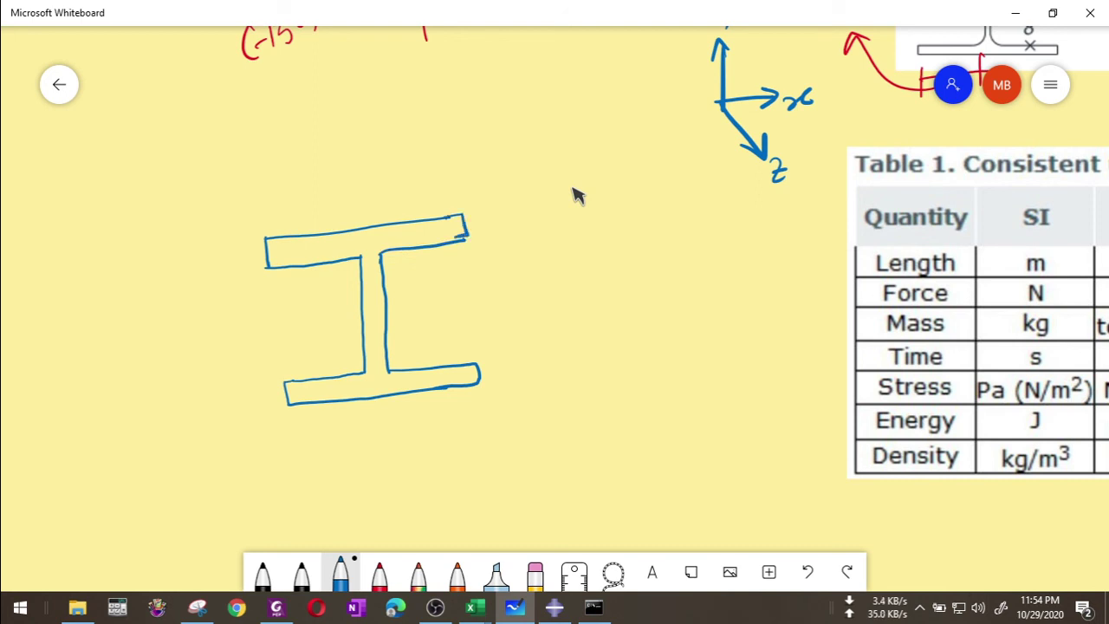
Outline a stiffener plate in red between the two flanges on one side of the I-section's web.
{"action": "left_click", "coordinate": [379, 574]}
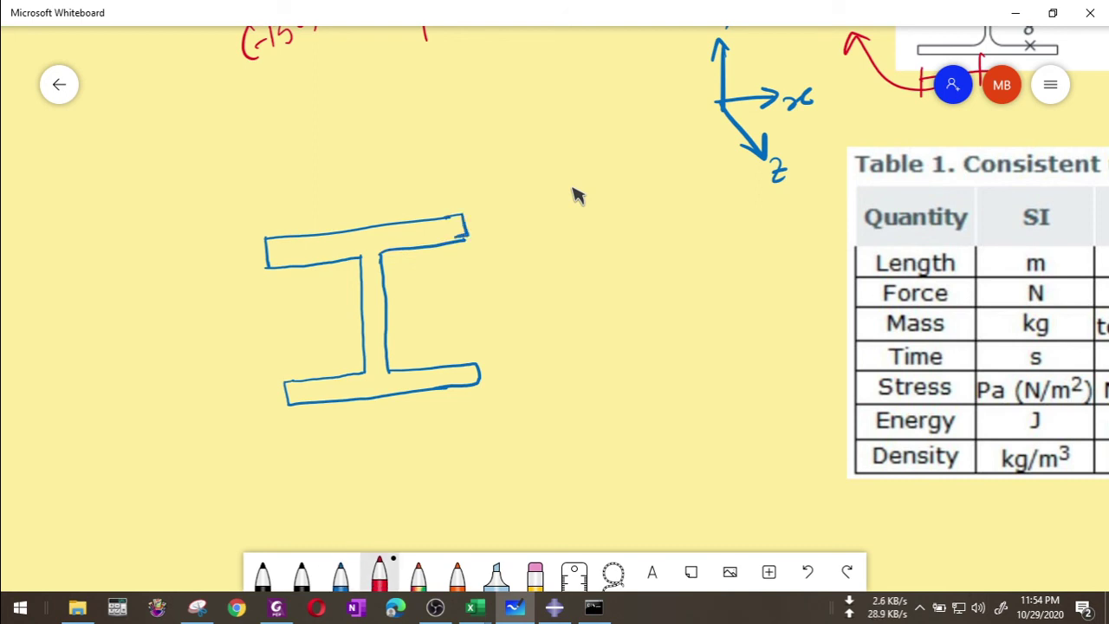
{"action": "mouse_move", "coordinate": [266, 269]}
{"action": "left_mouse_down"}
{"action": "mouse_move", "coordinate": [279, 379]}
{"action": "mouse_move", "coordinate": [266, 267]}
{"action": "mouse_move", "coordinate": [362, 257]}
{"action": "left_mouse_up"}
{"action": "left_click_drag", "start_coordinate": [280, 379], "coordinate": [364, 366]}
{"action": "left_click_drag", "start_coordinate": [282, 379], "coordinate": [359, 368]}
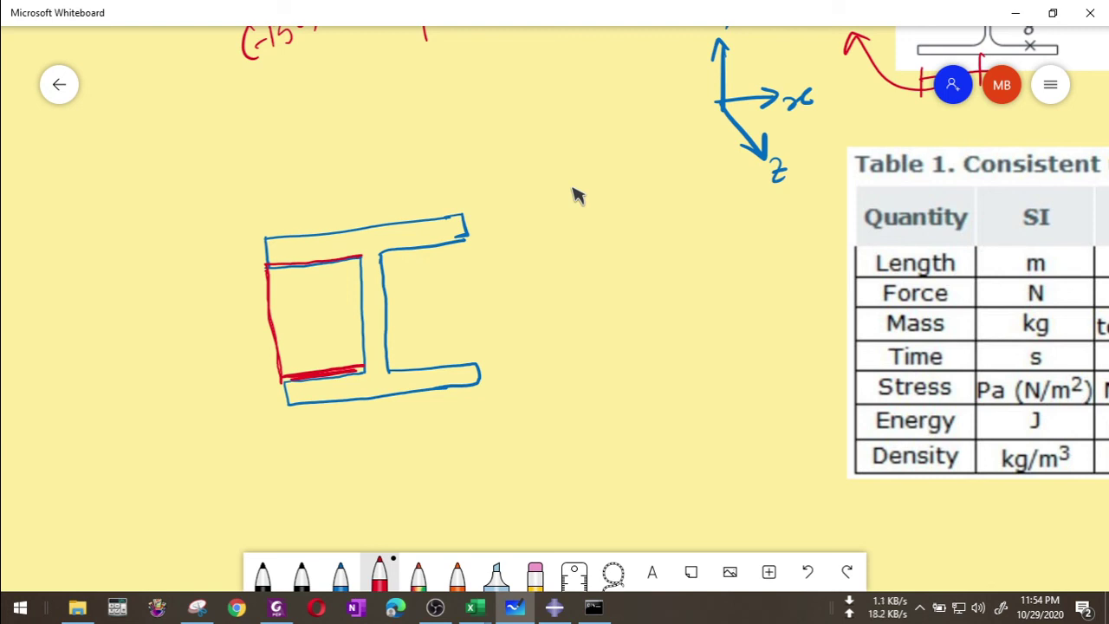
Dimension the I-section's overall height as 300 and mark the upper flange's thickness in red.
{"action": "mouse_move", "coordinate": [165, 248]}
{"action": "left_mouse_down"}
{"action": "mouse_move", "coordinate": [185, 245]}
{"action": "mouse_move", "coordinate": [219, 423]}
{"action": "mouse_move", "coordinate": [232, 422]}
{"action": "left_mouse_up"}
{"action": "mouse_move", "coordinate": [100, 376]}
{"action": "left_mouse_down"}
{"action": "mouse_move", "coordinate": [106, 403]}
{"action": "mouse_move", "coordinate": [127, 400]}
{"action": "mouse_move", "coordinate": [139, 367]}
{"action": "left_mouse_up"}
{"action": "left_click_drag", "start_coordinate": [148, 364], "coordinate": [145, 366]}
{"action": "left_click_drag", "start_coordinate": [234, 235], "coordinate": [247, 232]}
{"action": "left_click_drag", "start_coordinate": [243, 234], "coordinate": [243, 264]}
{"action": "left_click_drag", "start_coordinate": [237, 267], "coordinate": [252, 264]}
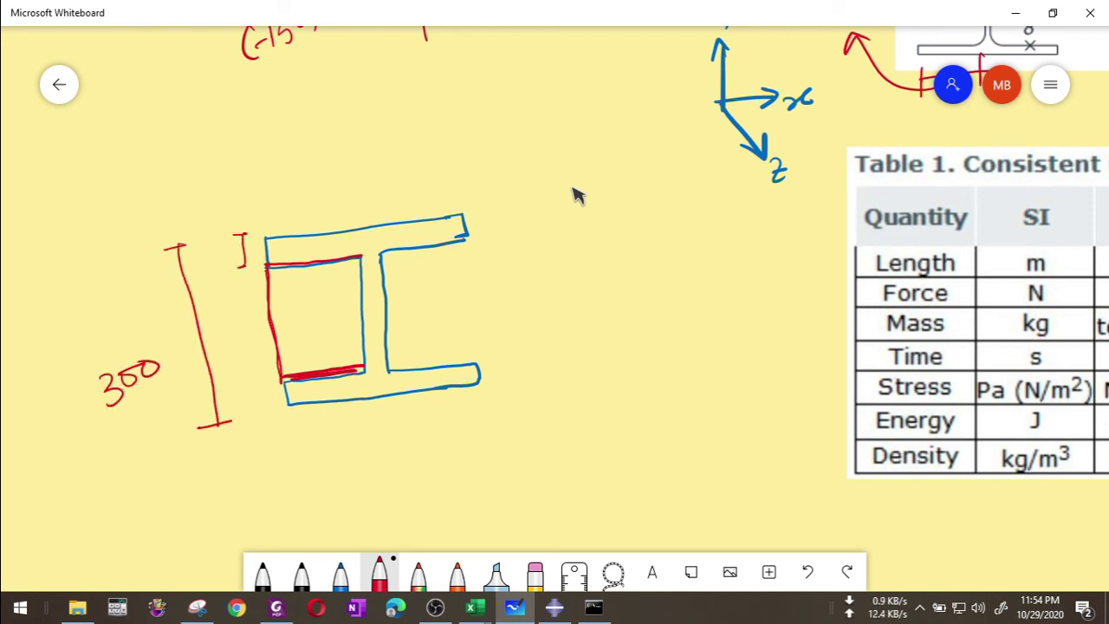
Mark the lower flange's thickness and write the clear height between the flanges beside the red stiffener outline.
{"action": "left_click_drag", "start_coordinate": [267, 393], "coordinate": [277, 390]}
{"action": "left_click_drag", "start_coordinate": [272, 392], "coordinate": [274, 413]}
{"action": "left_click_drag", "start_coordinate": [265, 416], "coordinate": [279, 412]}
{"action": "mouse_move", "coordinate": [225, 337]}
{"action": "left_mouse_down"}
{"action": "mouse_move", "coordinate": [233, 350]}
{"action": "mouse_move", "coordinate": [246, 339]}
{"action": "left_mouse_up"}
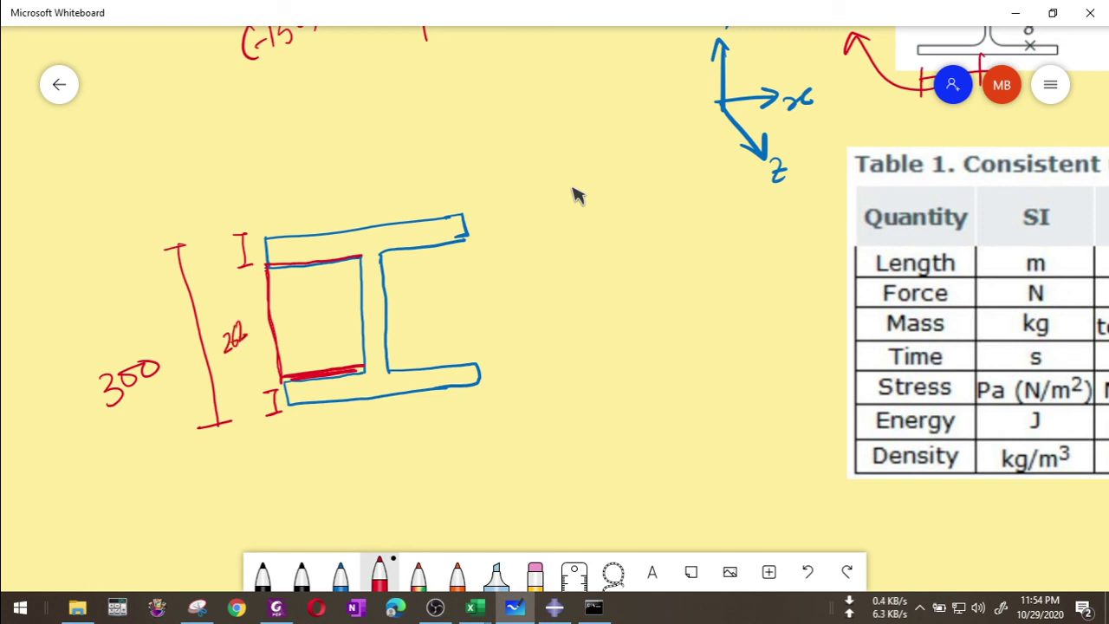
Draw a dimension line beneath the lower flange from its edge to the web and label it 75.
{"action": "left_click_drag", "start_coordinate": [286, 432], "coordinate": [288, 442]}
{"action": "mouse_move", "coordinate": [286, 437]}
{"action": "left_mouse_down"}
{"action": "mouse_move", "coordinate": [388, 420]}
{"action": "mouse_move", "coordinate": [386, 435]}
{"action": "left_mouse_up"}
{"action": "left_click_drag", "start_coordinate": [327, 461], "coordinate": [347, 470]}
{"action": "left_click_drag", "start_coordinate": [354, 452], "coordinate": [355, 473]}
{"action": "left_click_drag", "start_coordinate": [353, 449], "coordinate": [360, 449]}
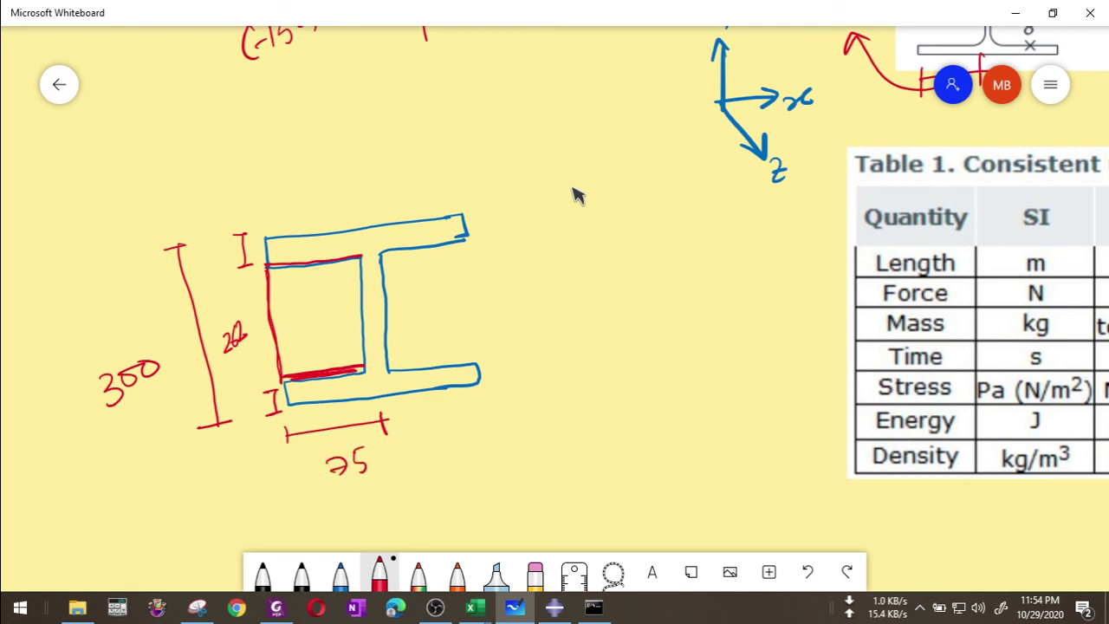
Label the half web thickness 5.5 above the upper flange and write the stiffener width 69.5 inside its outline.
{"action": "mouse_move", "coordinate": [351, 179]}
{"action": "left_mouse_down"}
{"action": "mouse_move", "coordinate": [343, 192]}
{"action": "mouse_move", "coordinate": [364, 183]}
{"action": "left_mouse_up"}
{"action": "left_click_drag", "start_coordinate": [304, 278], "coordinate": [303, 289]}
{"action": "mouse_move", "coordinate": [315, 277]}
{"action": "left_mouse_down"}
{"action": "mouse_move", "coordinate": [313, 295]}
{"action": "mouse_move", "coordinate": [337, 283]}
{"action": "mouse_move", "coordinate": [330, 289]}
{"action": "left_mouse_up"}
{"action": "left_click", "coordinate": [322, 293]}
{"action": "left_click_drag", "start_coordinate": [329, 272], "coordinate": [340, 271]}
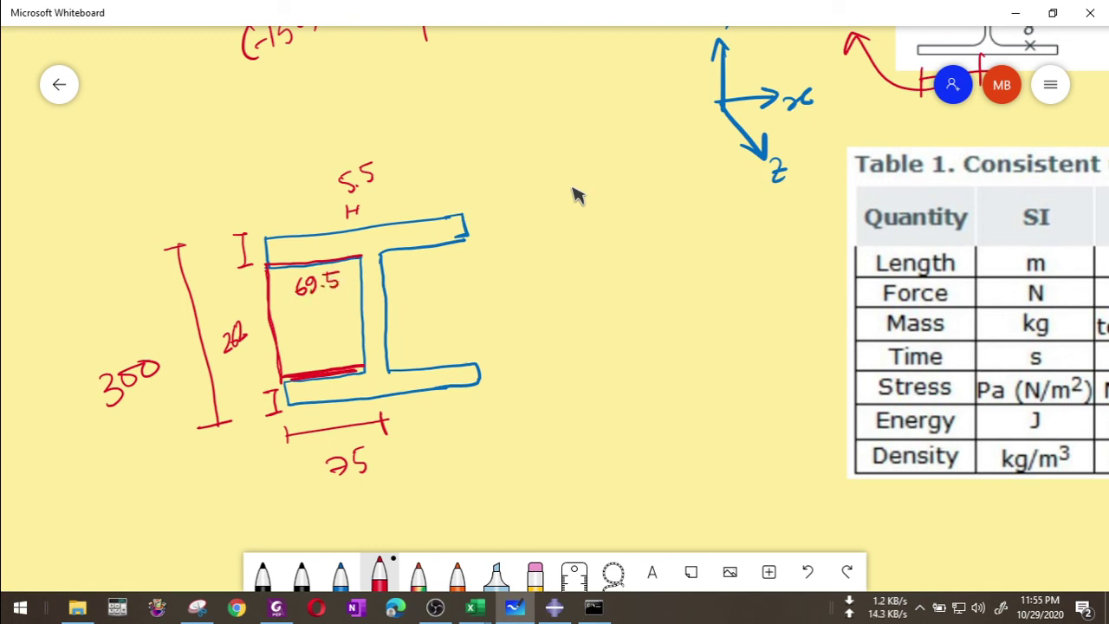
{"action": "scroll", "coordinate": [404, 119], "scroll_direction": "down", "scroll_amount": 1, "text": "ctrl"}
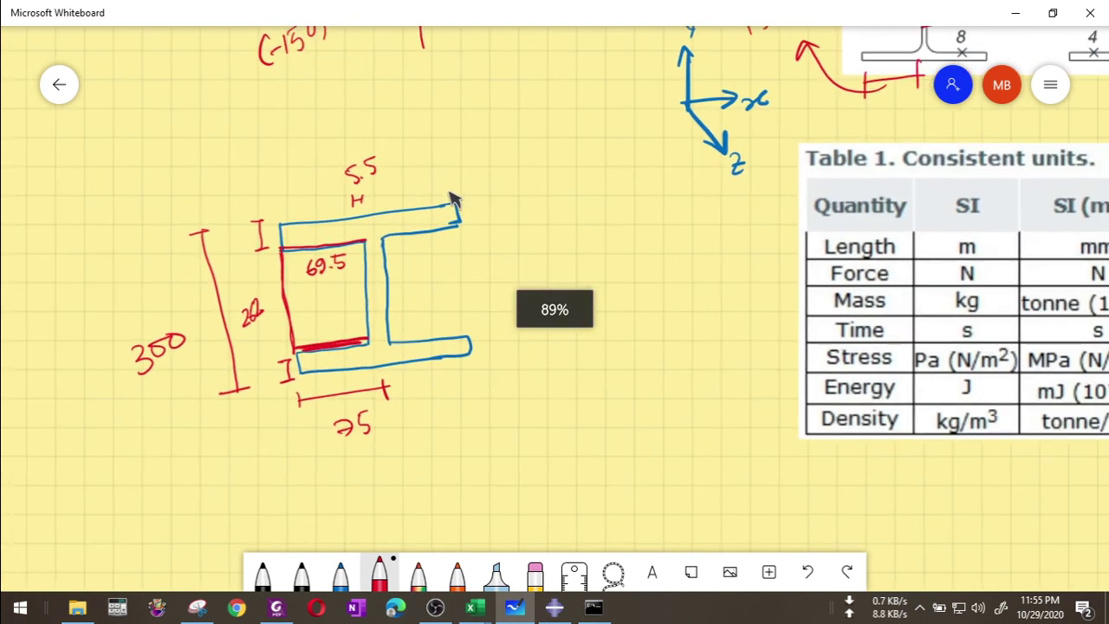
Draw a separate red rectangle for the stiffener plate below the I-section and label its width 69.5.
{"action": "scroll", "coordinate": [535, 358], "scroll_direction": "down", "scroll_amount": 1}
{"action": "scroll", "coordinate": [518, 310], "scroll_direction": "down", "scroll_amount": 1}
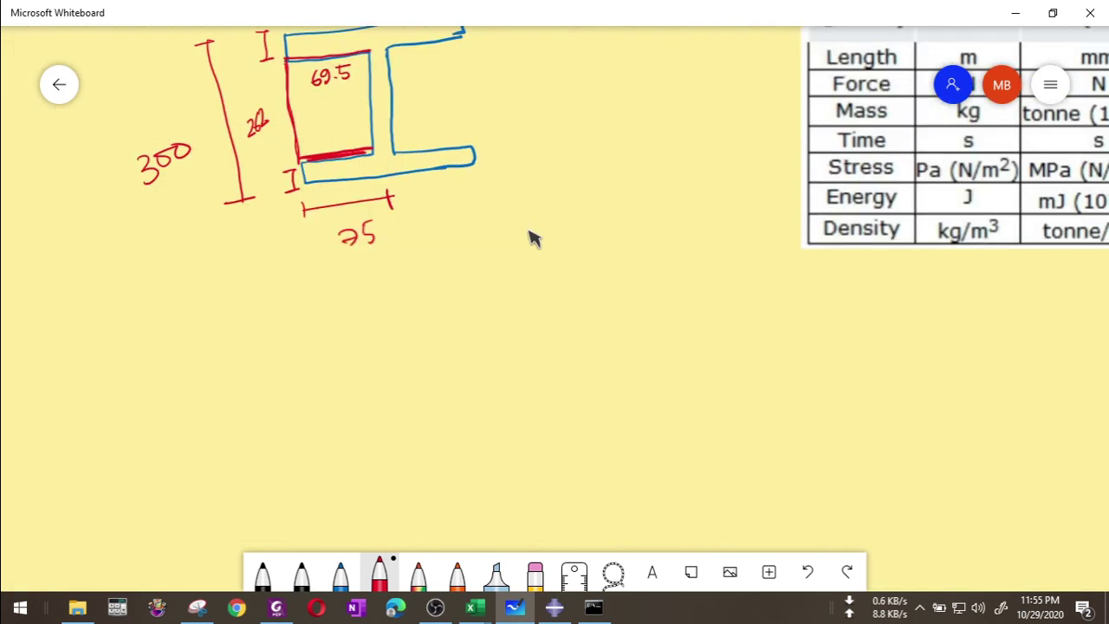
{"action": "left_click_drag", "start_coordinate": [455, 351], "coordinate": [463, 454]}
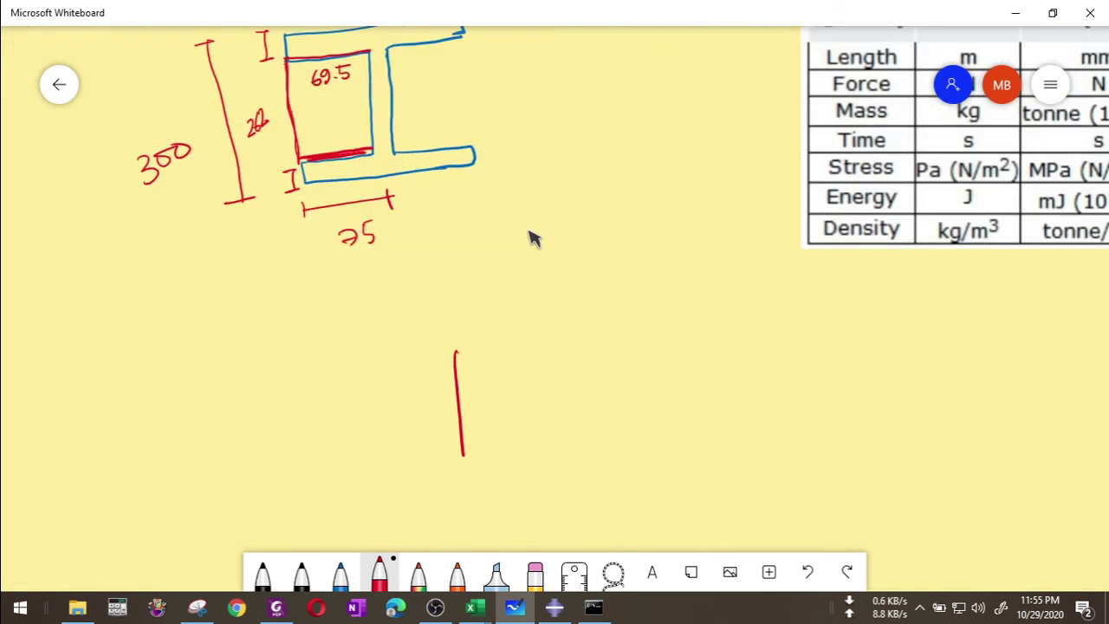
{"action": "left_click_drag", "start_coordinate": [451, 407], "coordinate": [507, 342]}
{"action": "left_click_drag", "start_coordinate": [462, 452], "coordinate": [520, 452]}
{"action": "mouse_move", "coordinate": [506, 342]}
{"action": "left_mouse_down"}
{"action": "mouse_move", "coordinate": [561, 414]}
{"action": "mouse_move", "coordinate": [509, 457]}
{"action": "left_mouse_up"}
{"action": "mouse_move", "coordinate": [483, 304]}
{"action": "left_mouse_down"}
{"action": "mouse_move", "coordinate": [473, 325]}
{"action": "mouse_move", "coordinate": [491, 328]}
{"action": "left_mouse_up"}
{"action": "left_click", "coordinate": [502, 320]}
{"action": "mouse_move", "coordinate": [511, 293]}
{"action": "left_mouse_down"}
{"action": "mouse_move", "coordinate": [508, 312]}
{"action": "mouse_move", "coordinate": [524, 286]}
{"action": "left_mouse_up"}
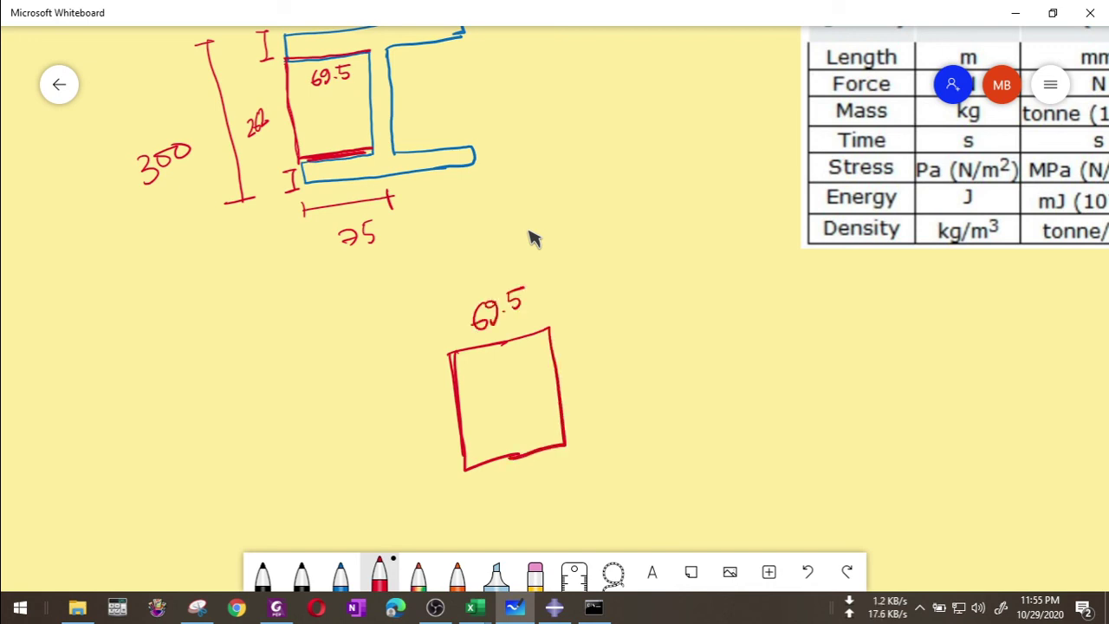
Label the stiffener rectangle's height 262 and annotate its thickness as t = 11 mm with an arrow.
{"action": "mouse_move", "coordinate": [378, 428]}
{"action": "left_mouse_down"}
{"action": "mouse_move", "coordinate": [399, 446]}
{"action": "mouse_move", "coordinate": [431, 425]}
{"action": "left_mouse_up"}
{"action": "mouse_move", "coordinate": [564, 414]}
{"action": "left_mouse_down"}
{"action": "mouse_move", "coordinate": [620, 408]}
{"action": "mouse_move", "coordinate": [639, 386]}
{"action": "left_mouse_up"}
{"action": "left_click_drag", "start_coordinate": [628, 399], "coordinate": [642, 394]}
{"action": "left_click_drag", "start_coordinate": [650, 378], "coordinate": [653, 397]}
{"action": "mouse_move", "coordinate": [667, 373]}
{"action": "left_mouse_down"}
{"action": "mouse_move", "coordinate": [671, 391]}
{"action": "mouse_move", "coordinate": [742, 369]}
{"action": "left_mouse_up"}
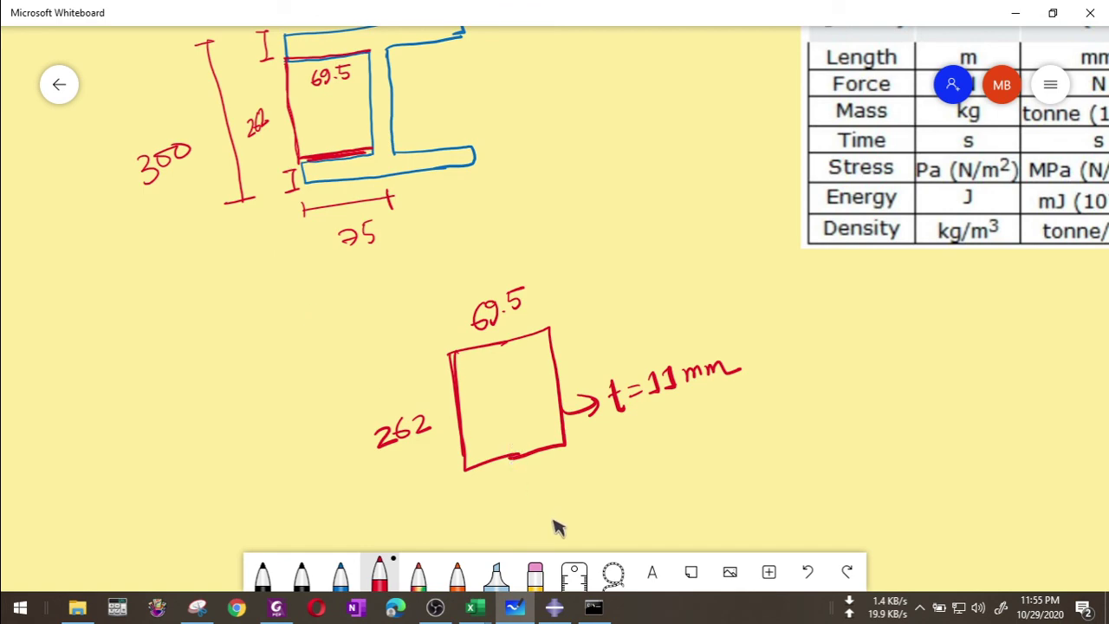
Switch to Abaqus/CAE and create a 3D deformable solid extrusion part named Connector with an approximate size of 2000.
{"action": "left_click", "coordinate": [557, 608]}
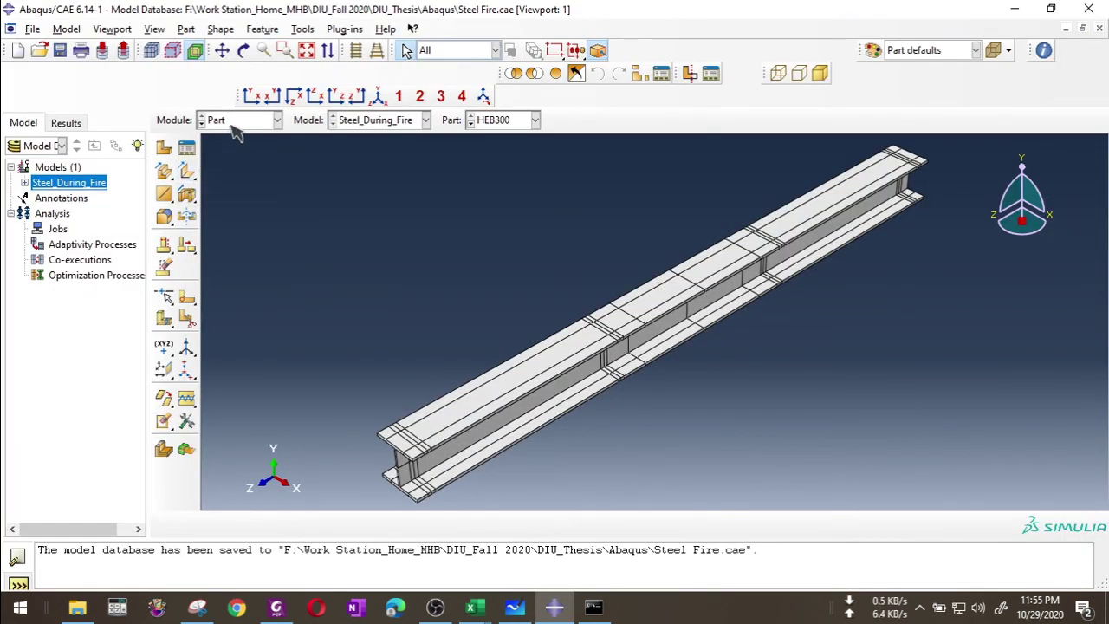
{"action": "left_click", "coordinate": [165, 149]}
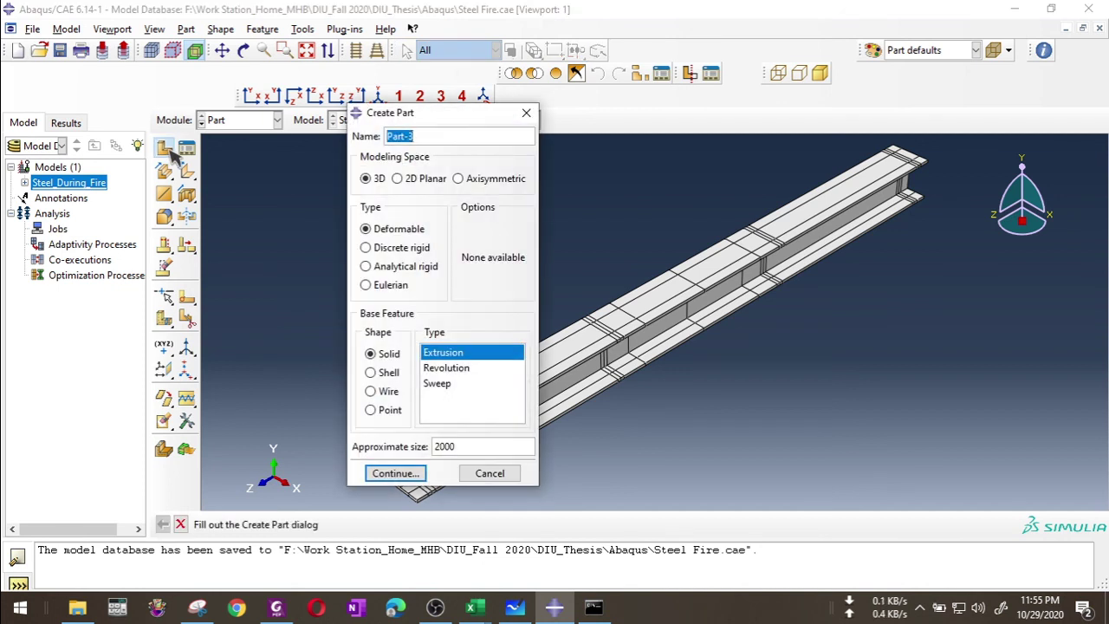
{"action": "type", "text": "Connector"}
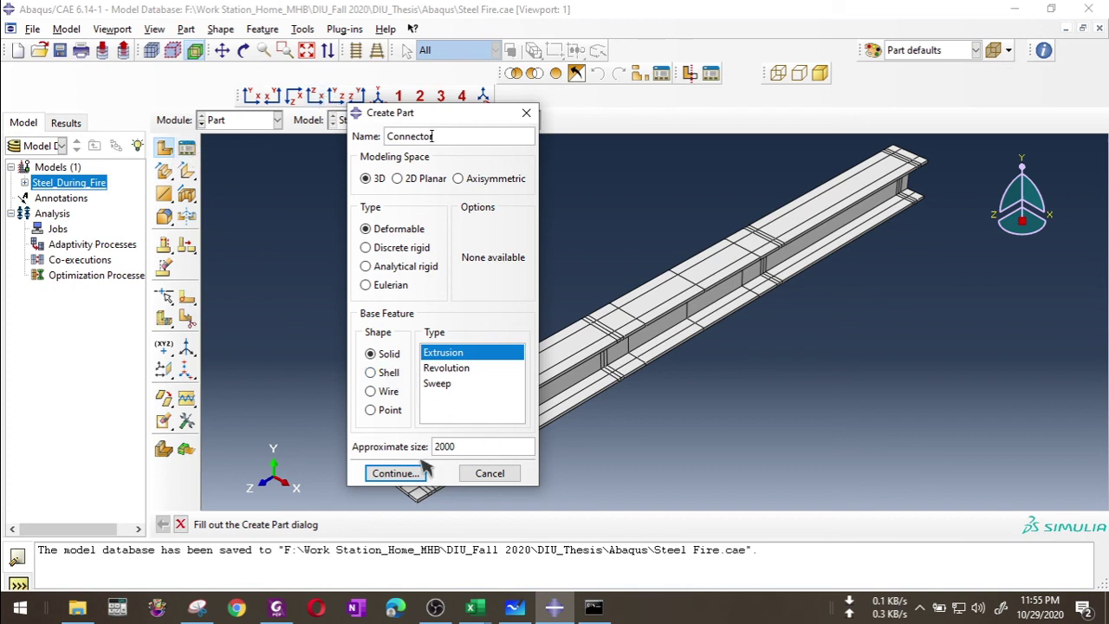
{"action": "left_click", "coordinate": [394, 473]}
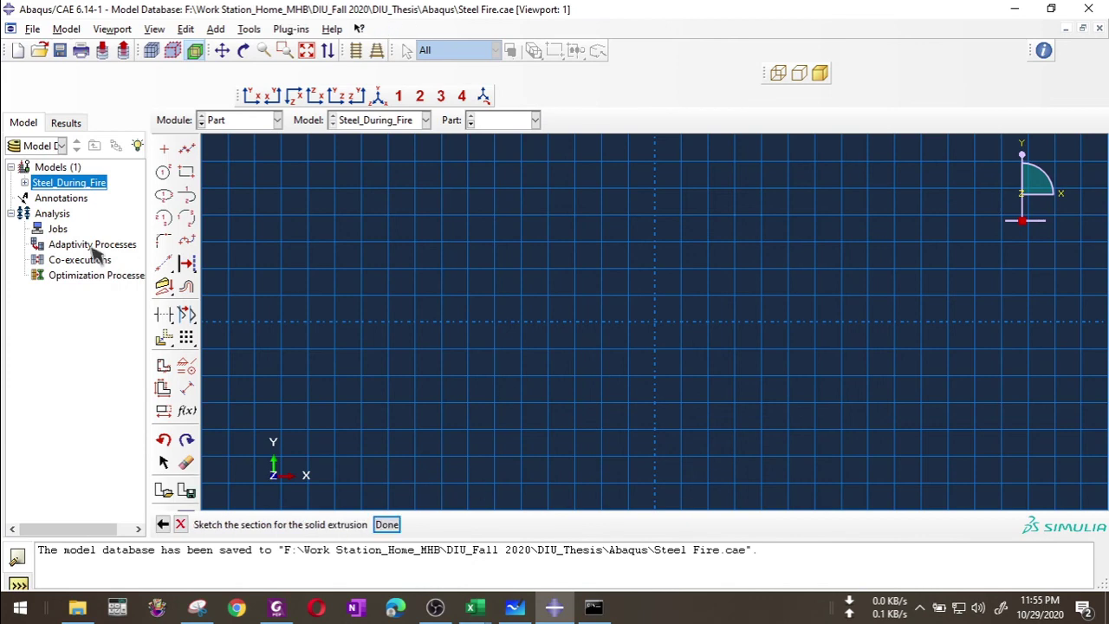
Sketch the Connector profile as a rectangle from 0,0 to 69.5,262.
{"action": "left_click", "coordinate": [190, 174]}
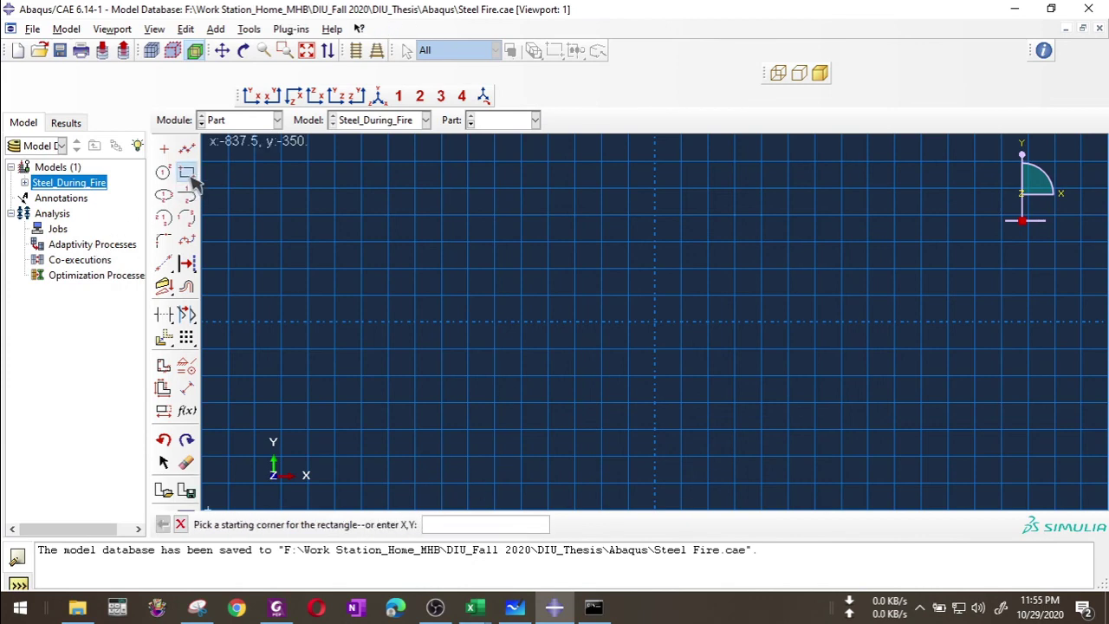
{"action": "type", "text": "0,0"}
{"action": "key", "text": "Return"}
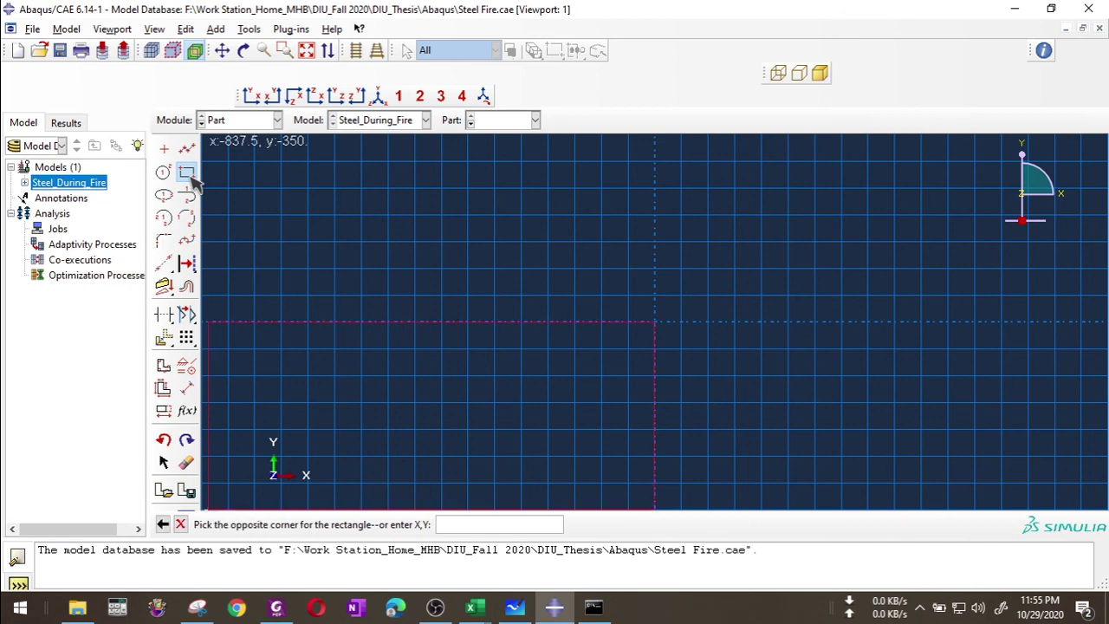
{"action": "type", "text": "69.5"}
{"action": "type", "text": ",250"}
{"action": "key", "text": "Return"}
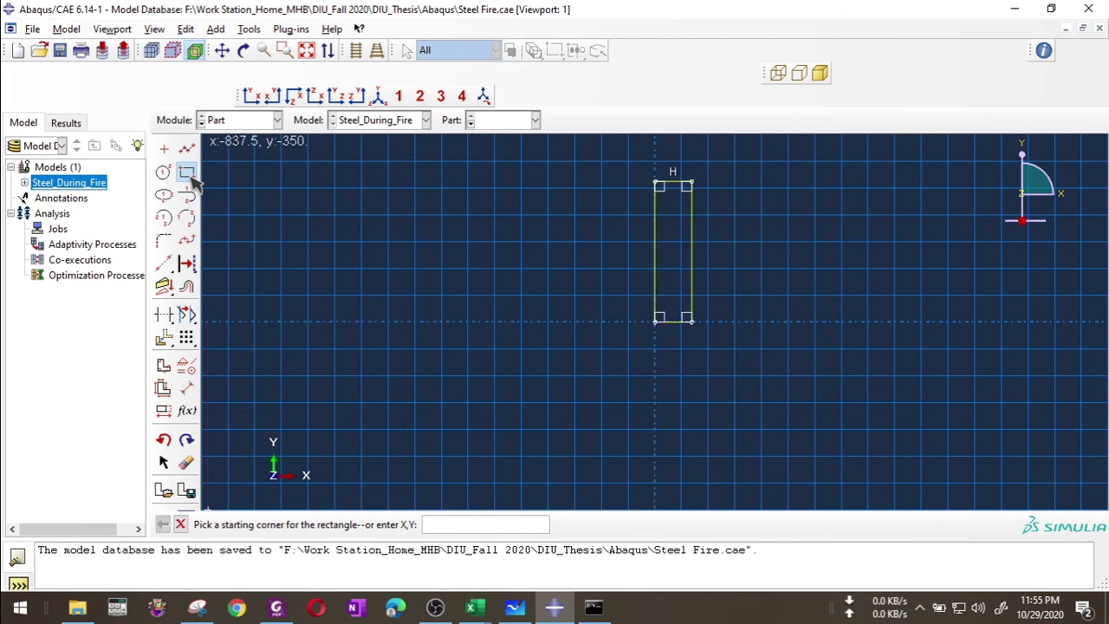
{"action": "left_click", "coordinate": [181, 524]}
Finish the sketch and extrude the Connector profile to the 11 mm stiffener thickness.
{"action": "left_click", "coordinate": [392, 525]}
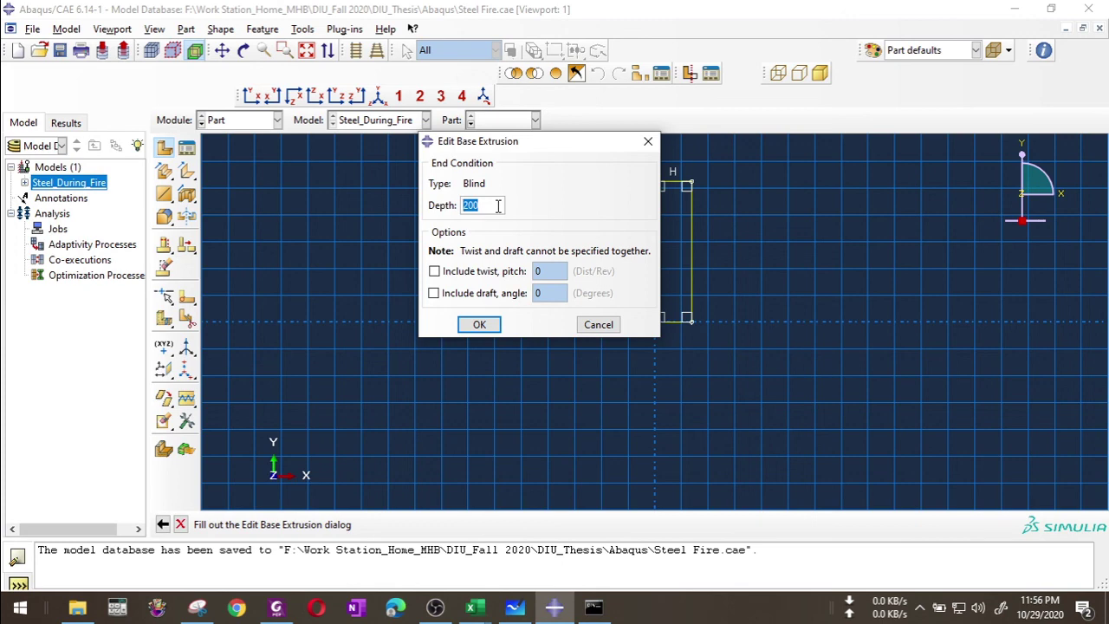
{"action": "type", "text": "10"}
{"action": "key", "text": "Return"}
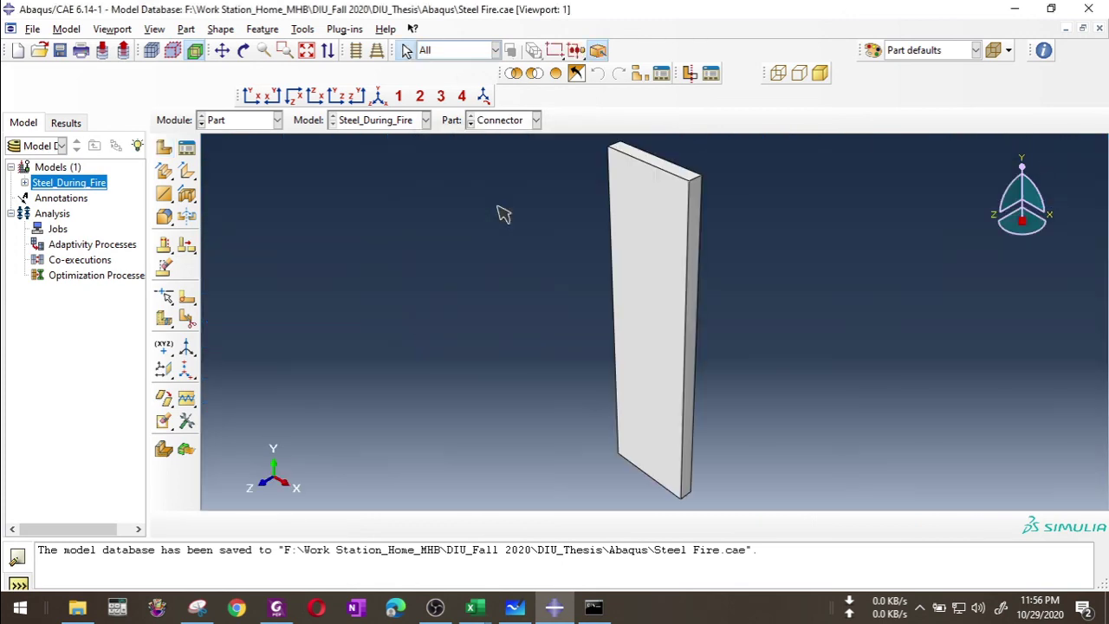
{"action": "scroll", "coordinate": [635, 217], "scroll_direction": "up", "scroll_amount": 2}
{"action": "scroll", "coordinate": [663, 189], "scroll_direction": "down", "scroll_amount": 2}
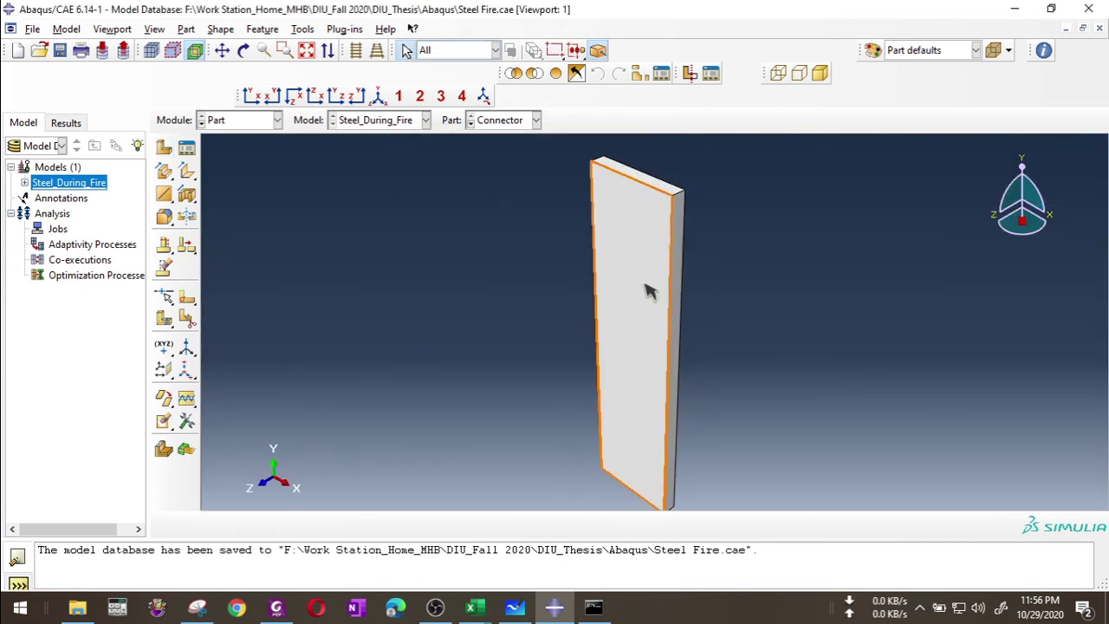
{"action": "scroll", "coordinate": [647, 276], "scroll_direction": "down", "scroll_amount": 2}
{"action": "scroll", "coordinate": [643, 248], "scroll_direction": "up", "scroll_amount": 2}
{"action": "scroll", "coordinate": [574, 268], "scroll_direction": "up", "scroll_amount": 1}
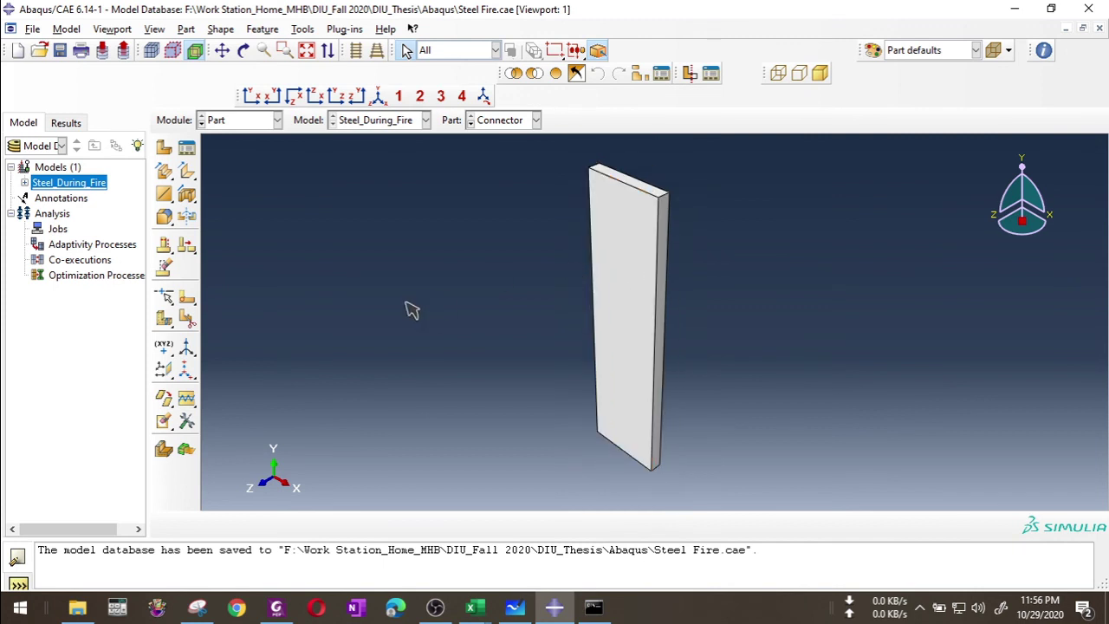
Display the HEB300 part and the Load Plate part in turn to review their geometry.
{"action": "left_click", "coordinate": [491, 121]}
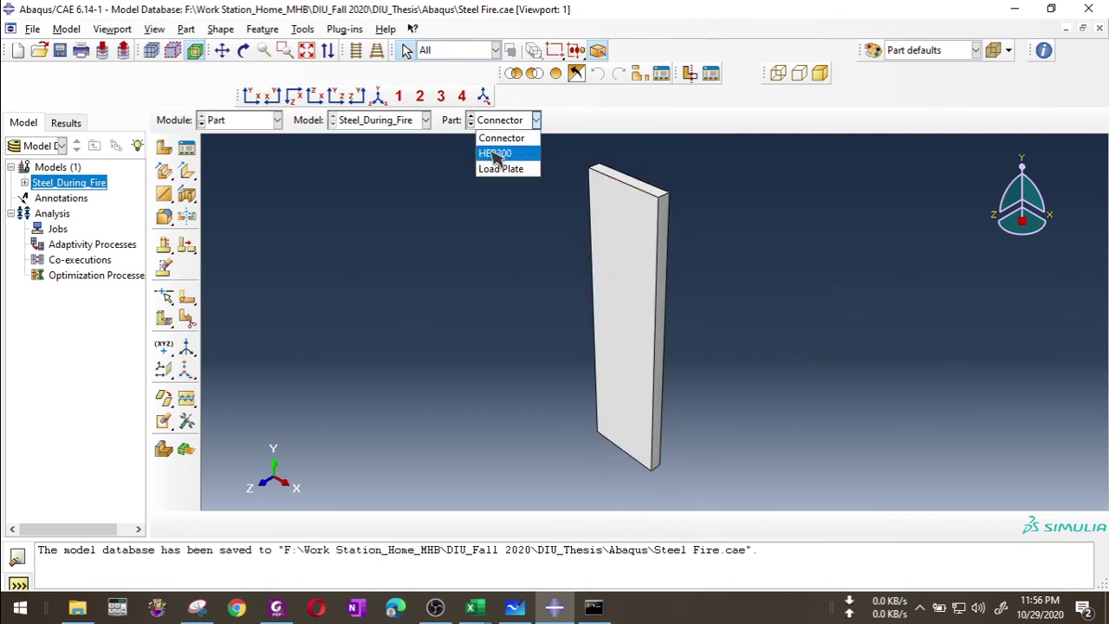
{"action": "left_click", "coordinate": [495, 155]}
{"action": "left_click", "coordinate": [503, 121]}
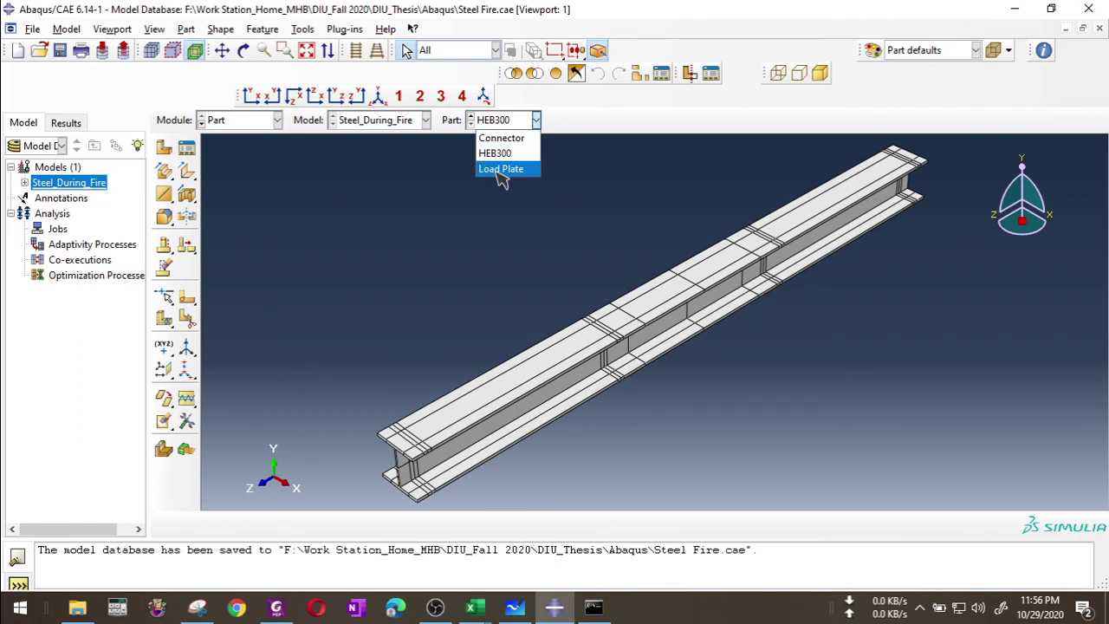
{"action": "left_click", "coordinate": [500, 172]}
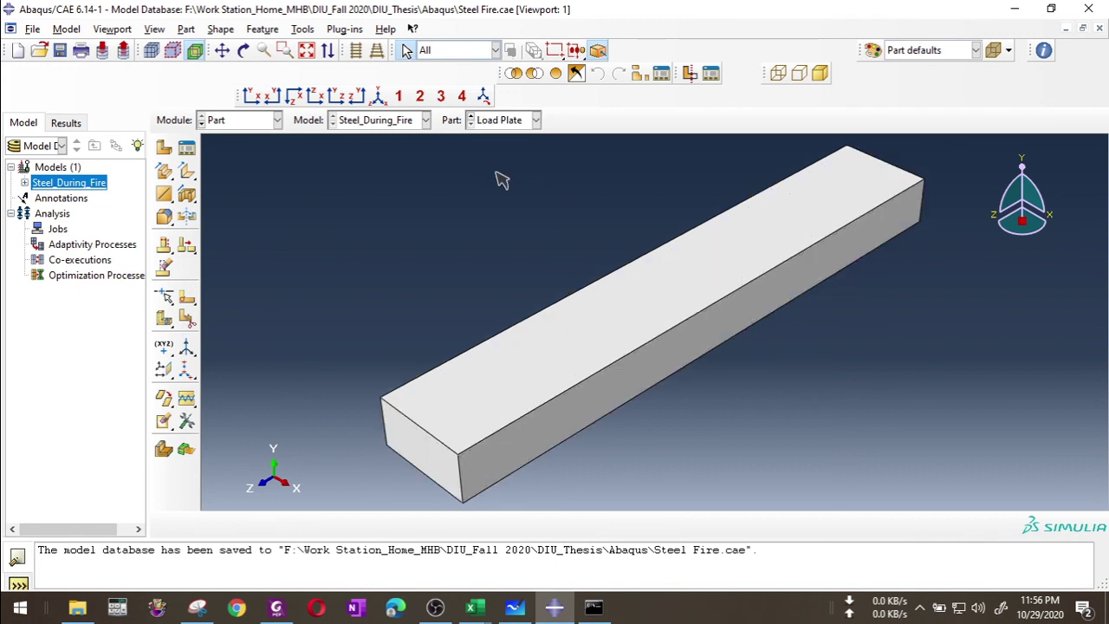
{"action": "left_click", "coordinate": [265, 122]}
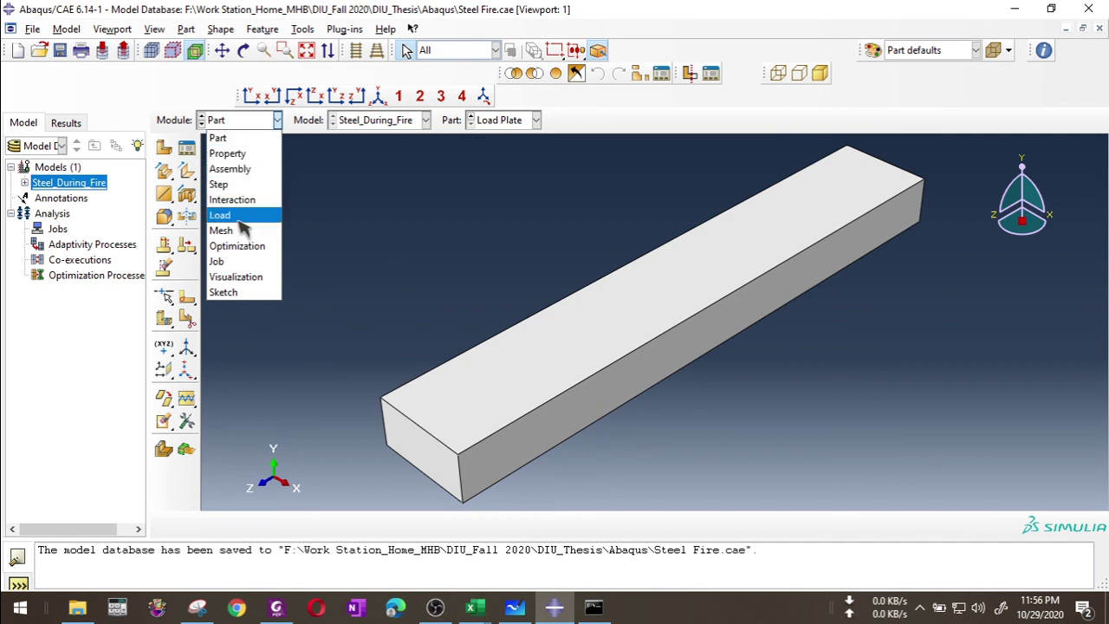
{"action": "left_click", "coordinate": [243, 127]}
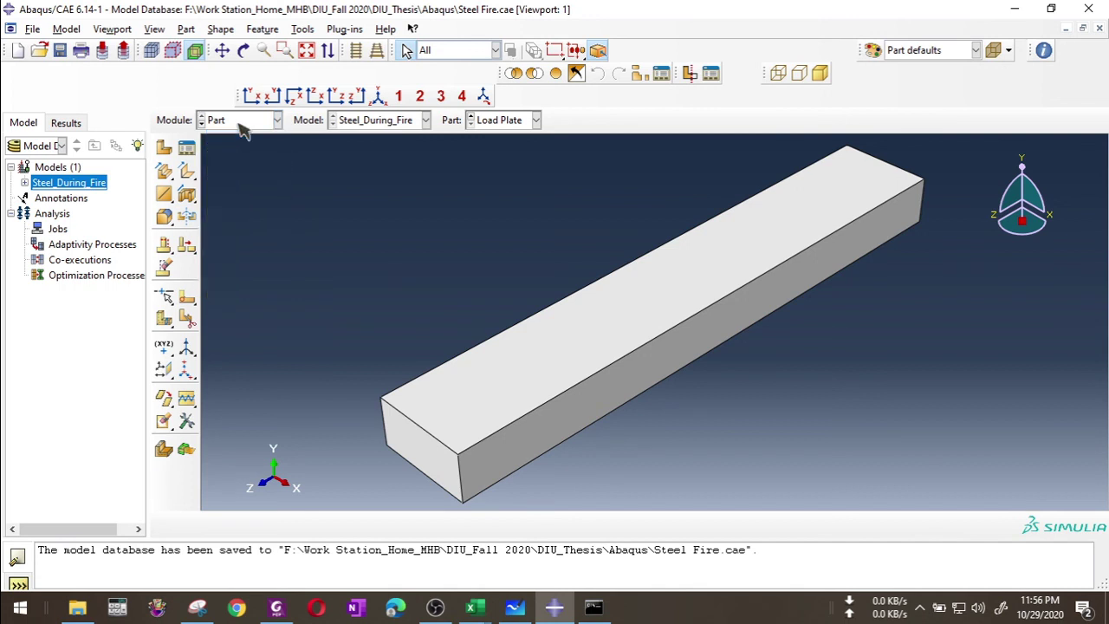